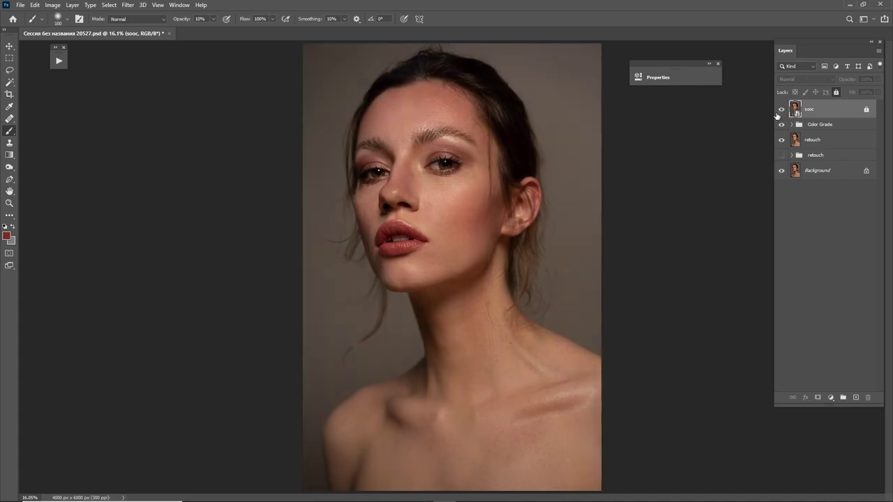
# Zoom in on the face and toggle the sooc, Color Grade and retouch layers to compare versions.
pyautogui.click(781, 109)
pyautogui.press('z')
pyautogui.moveTo(454, 193); pyautogui.dragTo(463, 211)
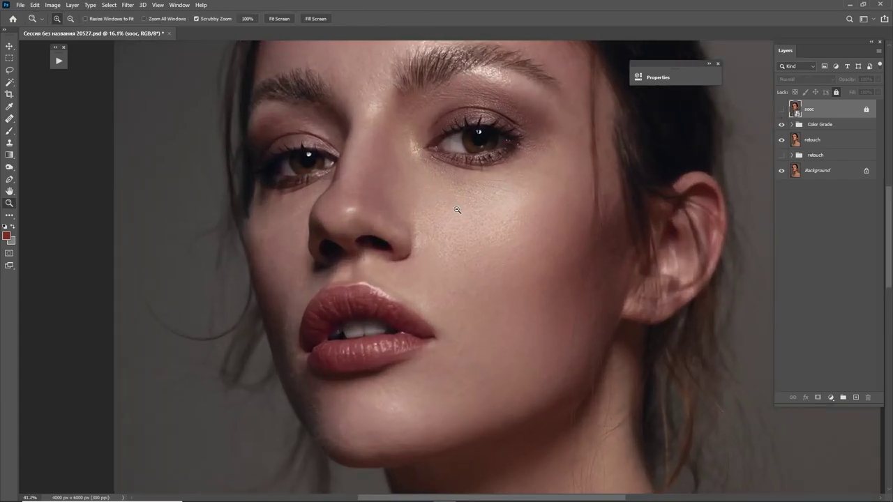
pyautogui.click(781, 111)
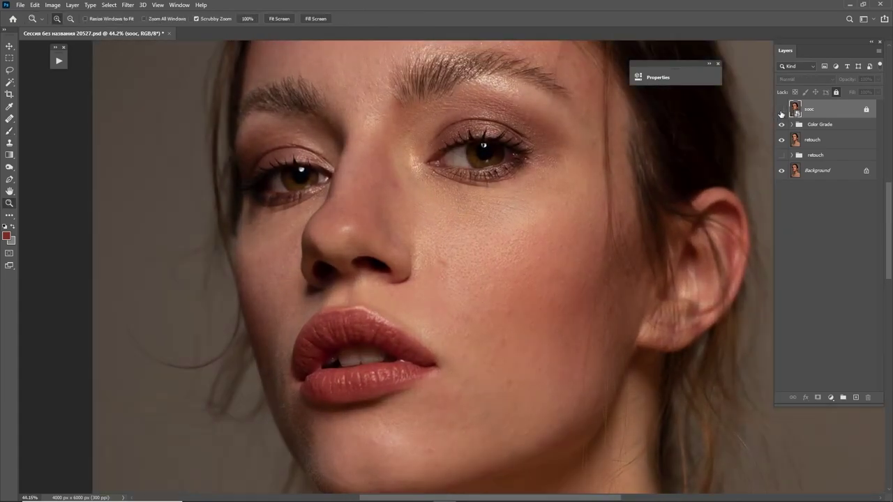
pyautogui.click(781, 112)
pyautogui.moveTo(781, 125); pyautogui.dragTo(782, 138)
pyautogui.click(781, 140)
pyautogui.click(781, 155)
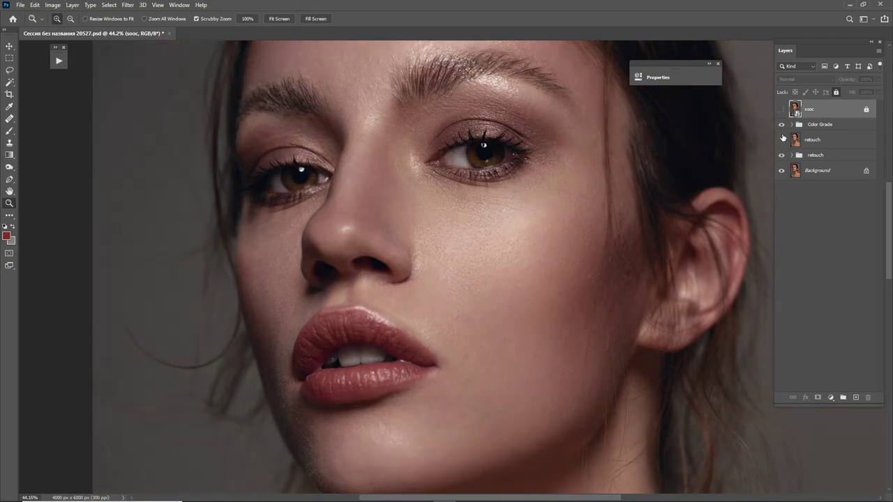
# Fit the whole image on screen and flip the sooc original on and off for comparison.
pyautogui.click(781, 110)
pyautogui.click(781, 110)
pyautogui.hotkey('ctrl', '0')
pyautogui.click(781, 110)
pyautogui.click(782, 110)
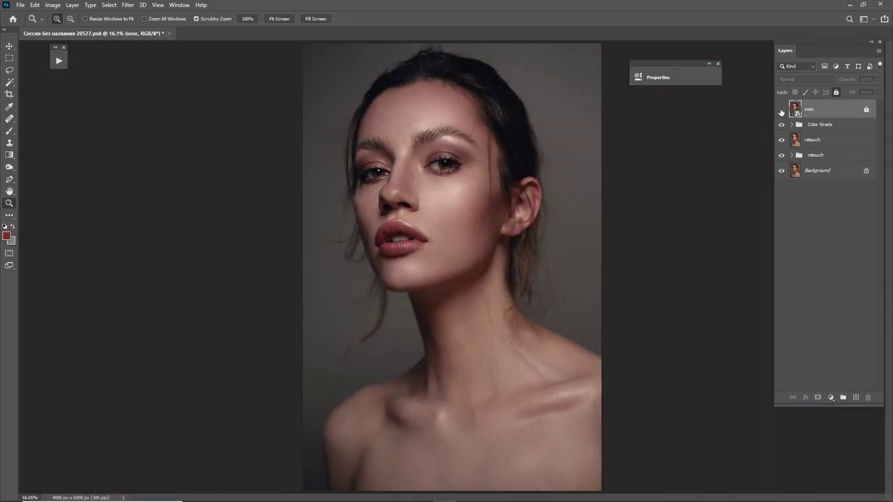
pyautogui.click(781, 110)
pyautogui.click(781, 110)
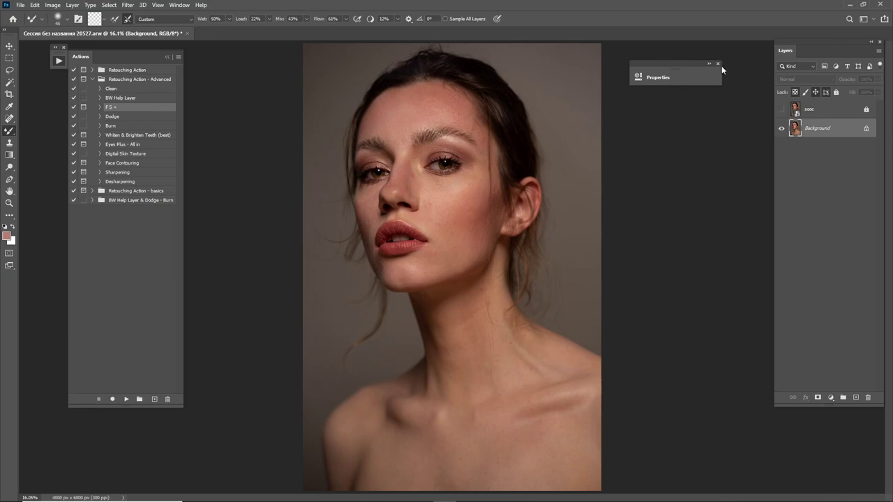
# Run the Clean action to add the clean and Black & White 1 layers, then select clean.
pyautogui.click(718, 64)
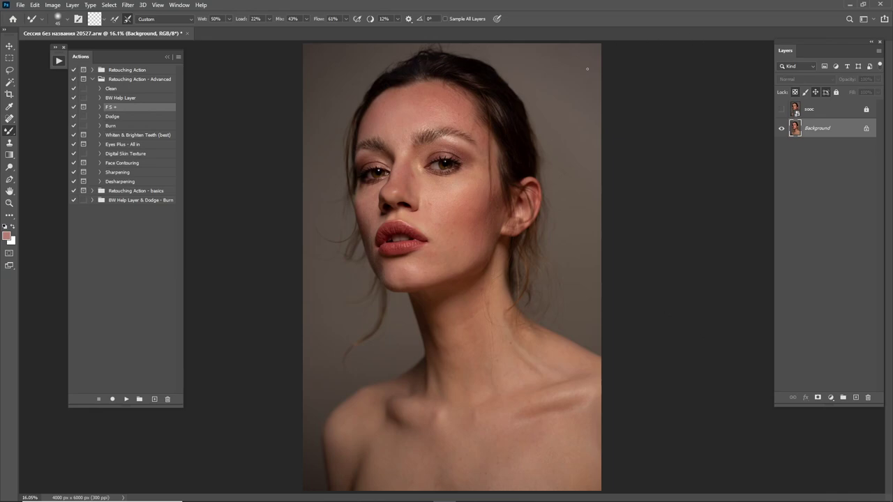
pyautogui.click(121, 91)
pyautogui.click(126, 399)
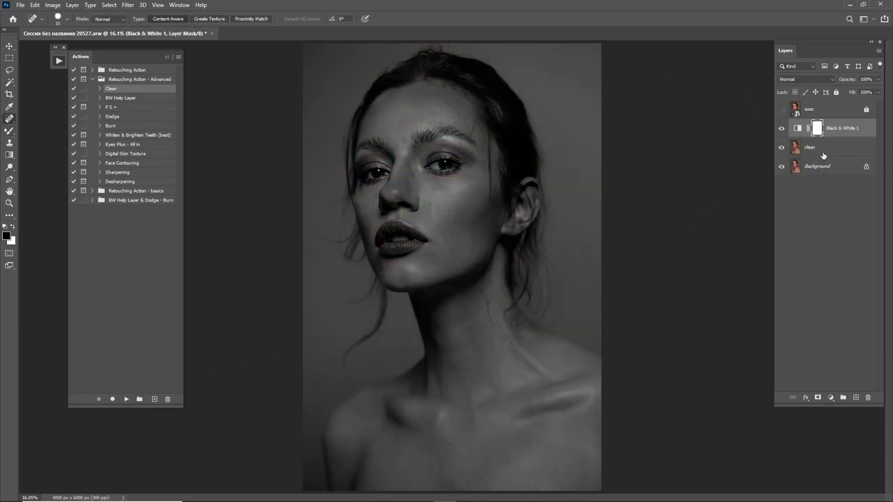
pyautogui.click(823, 155)
# Zoom in closely on the nose and cheek and switch to the Spot Healing Brush.
pyautogui.press('z')
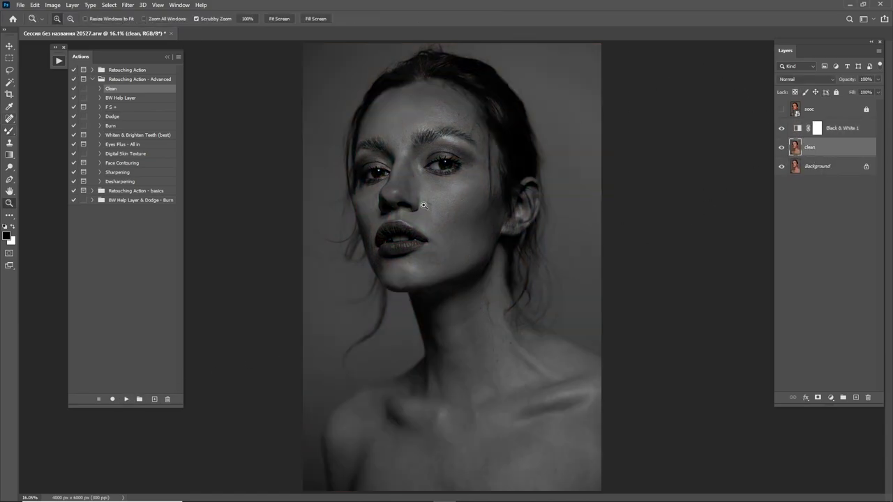
pyautogui.moveTo(424, 205); pyautogui.dragTo(465, 296)
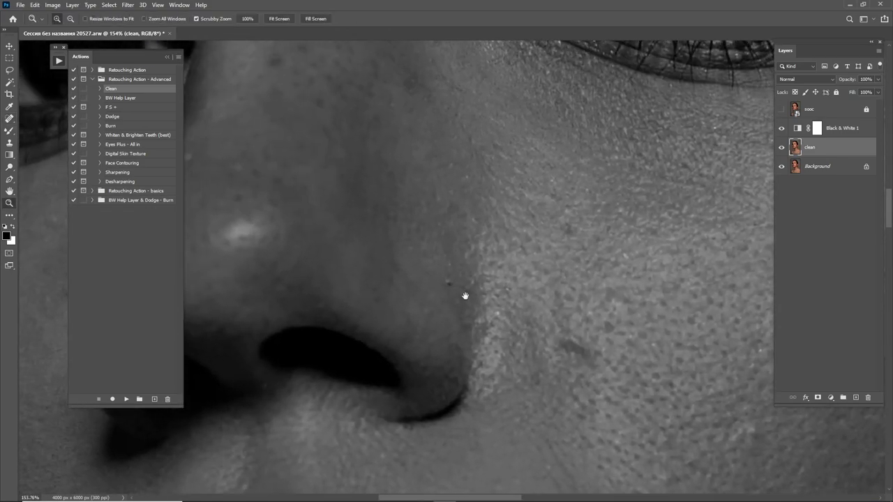
pyautogui.press('j')
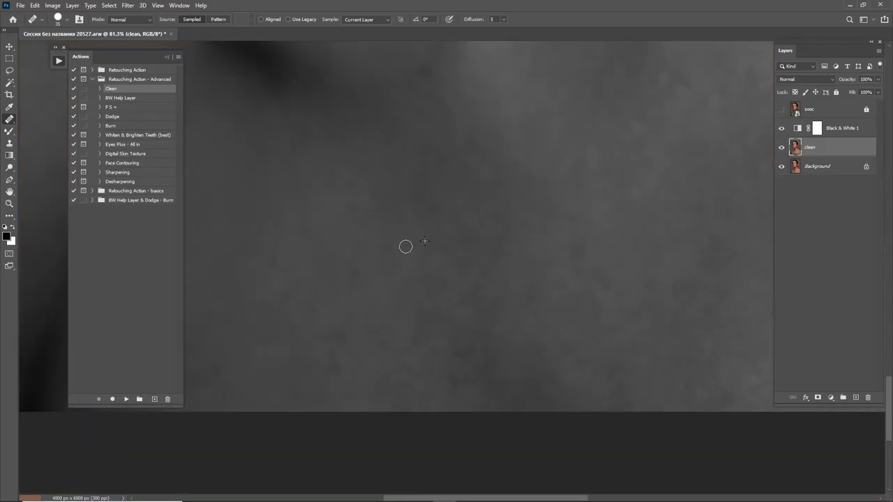
# Heal small blemishes across the nose, cheeks, chin and forehead on the clean layer.
pyautogui.scroll(-3, 468, 223)
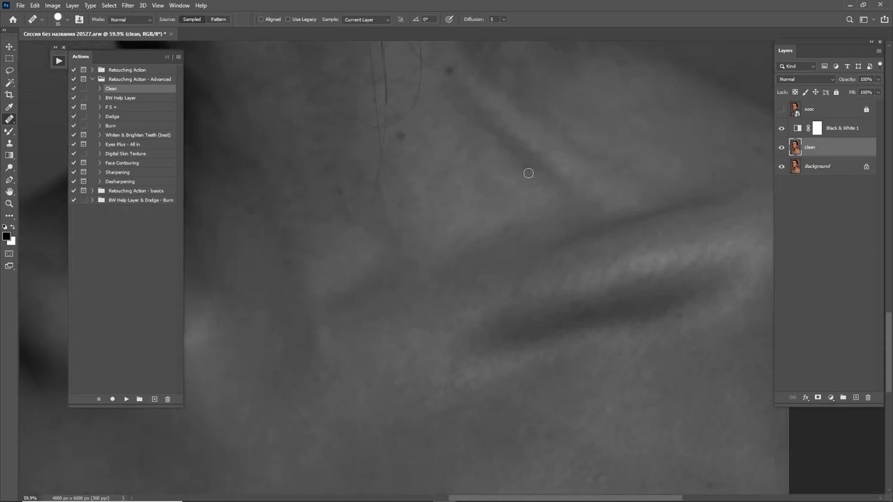
pyautogui.scroll(5, 439, 240)
pyautogui.scroll(3, 490, 255)
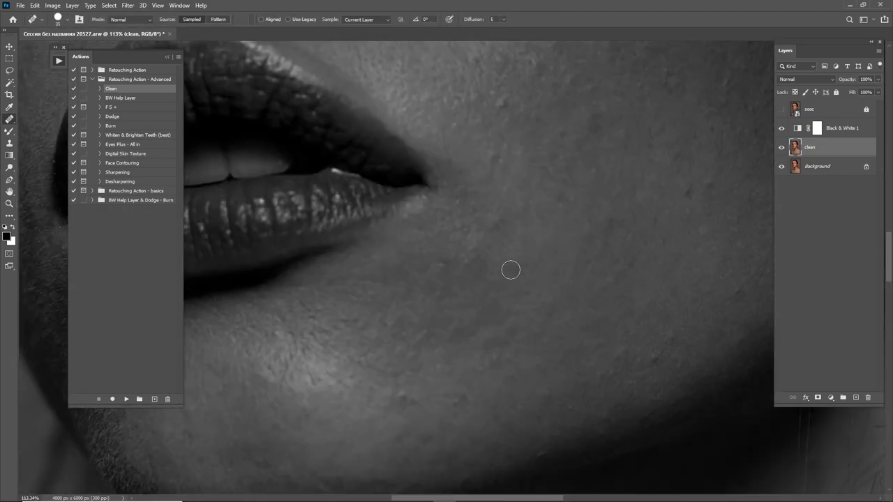
pyautogui.scroll(3, 518, 261)
pyautogui.scroll(3, 558, 253)
pyautogui.scroll(3, 446, 251)
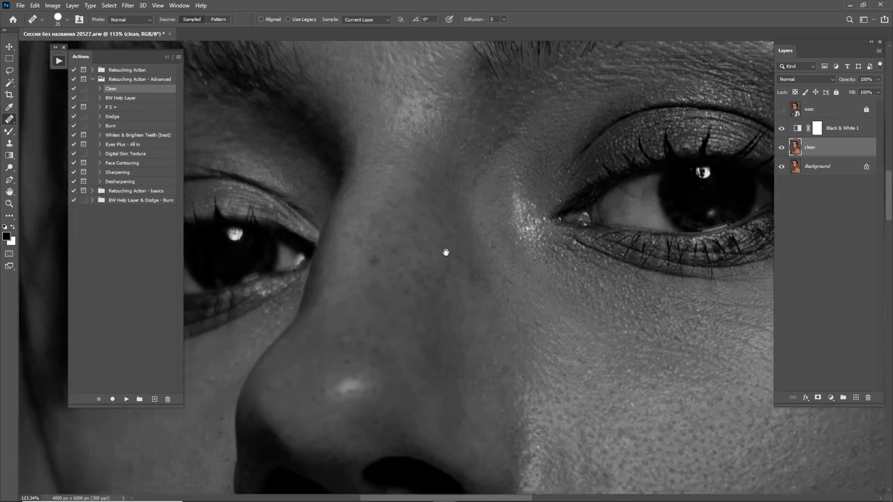
pyautogui.scroll(3, 419, 299)
pyautogui.scroll(2, 468, 175)
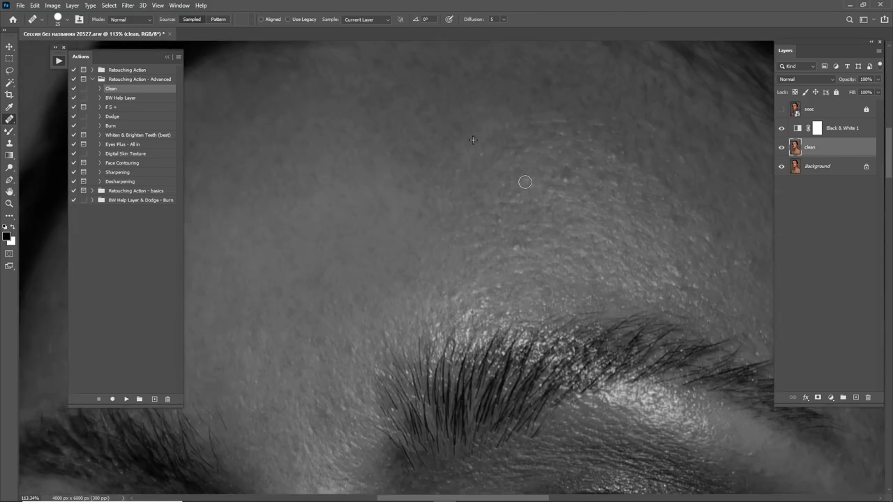
pyautogui.scroll(-3, 524, 183)
pyautogui.hscroll(3, 524, 183)
pyautogui.scroll(-5, 435, 237)
pyautogui.scroll(-3, 403, 189)
pyautogui.scroll(-3, 514, 261)
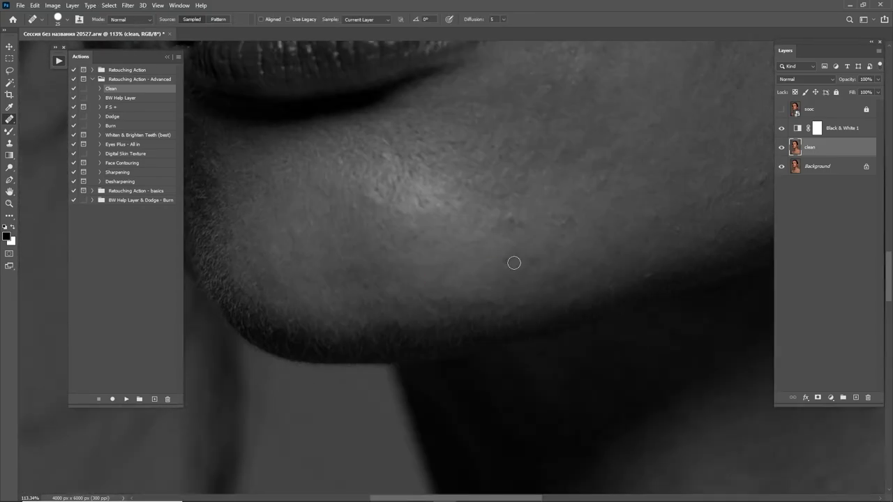
pyautogui.scroll(1, 582, 227)
pyautogui.hscroll(2, 544, 258)
pyautogui.scroll(3, 490, 282)
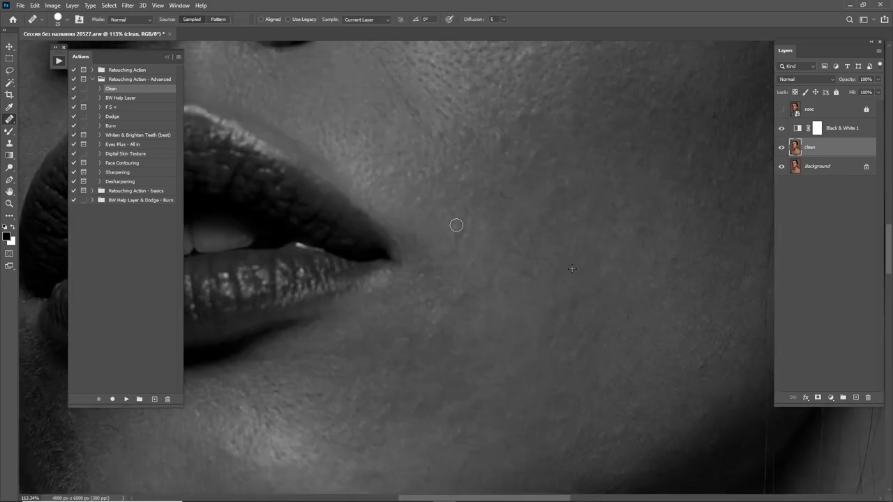
pyautogui.scroll(3, 379, 272)
pyautogui.hscroll(2, 592, 245)
pyautogui.scroll(2, 592, 245)
pyautogui.scroll(3, 514, 188)
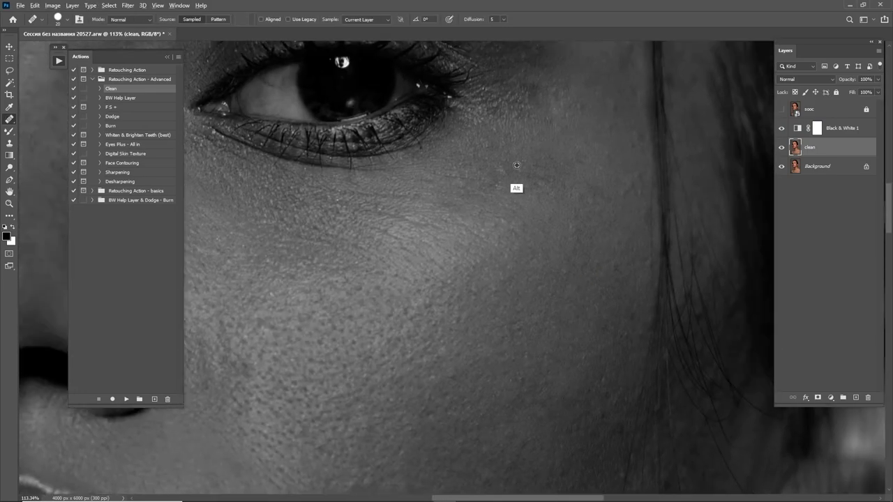
pyautogui.scroll(3, 603, 415)
pyautogui.scroll(3, 572, 291)
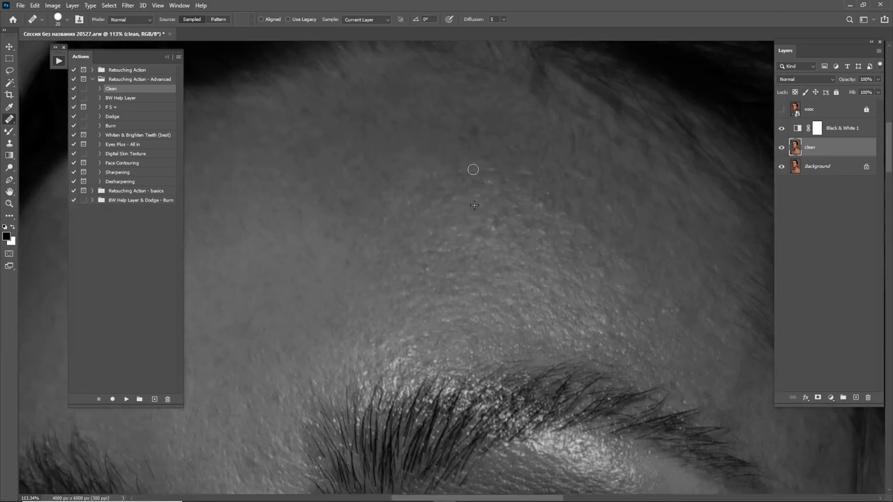
pyautogui.scroll(-1, 473, 170)
pyautogui.scroll(-3, 549, 222)
pyautogui.scroll(-4, 568, 123)
pyautogui.hotkey('ctrl', '0')
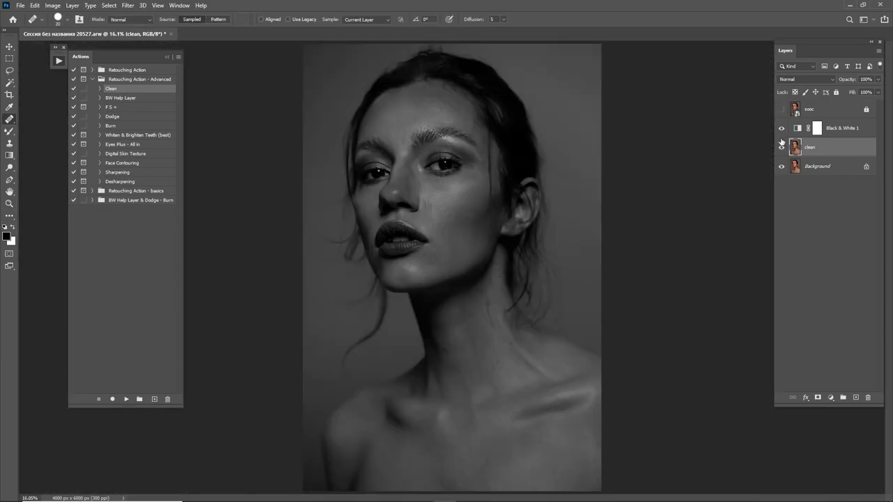
pyautogui.click(781, 147)
pyautogui.click(782, 147)
pyautogui.click(781, 147)
pyautogui.moveTo(831, 127); pyautogui.dragTo(830, 104)
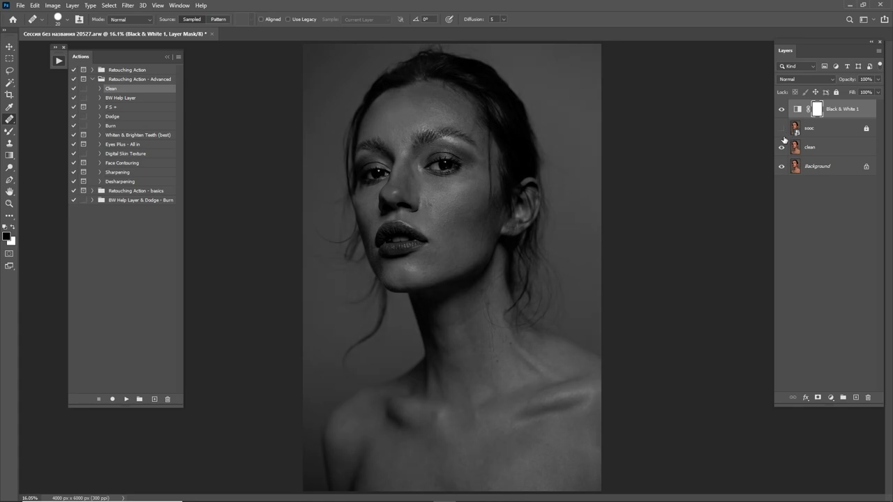
pyautogui.scroll(1, 464, 184)
pyautogui.scroll(4, 464, 183)
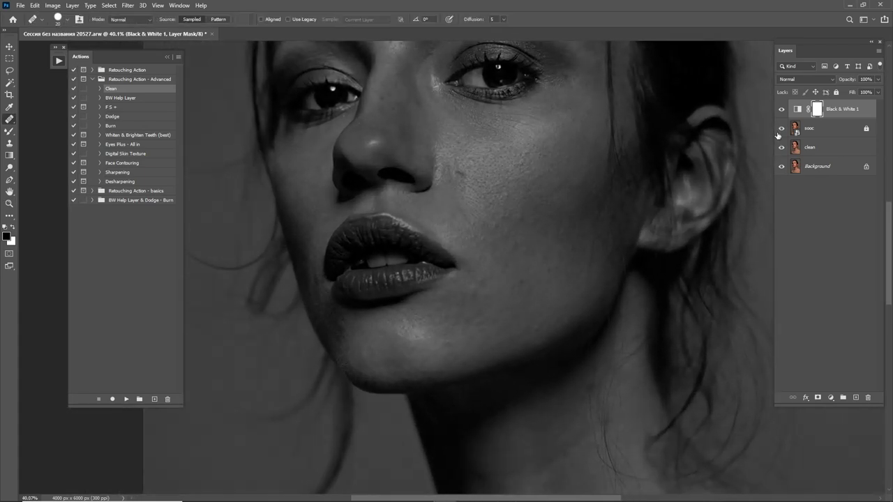
pyautogui.moveTo(799, 127); pyautogui.dragTo(800, 104)
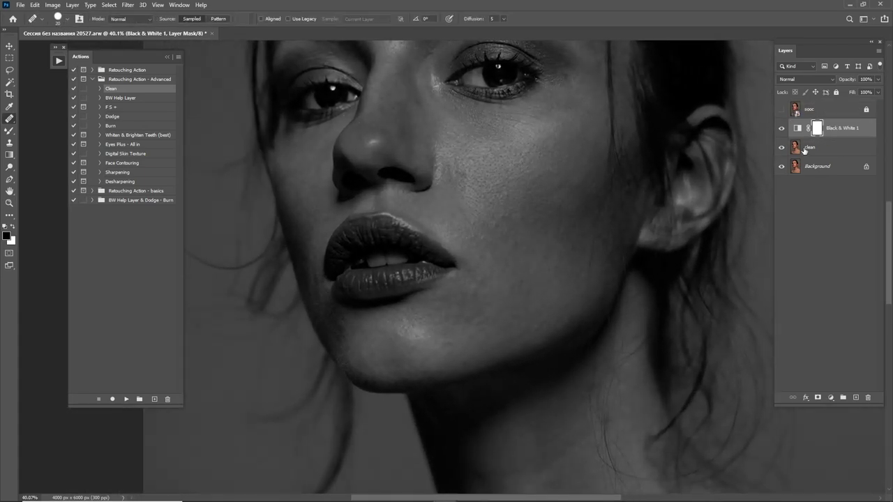
pyautogui.click(795, 149)
pyautogui.click(781, 148)
pyautogui.moveTo(288, 136); pyautogui.dragTo(316, 200)
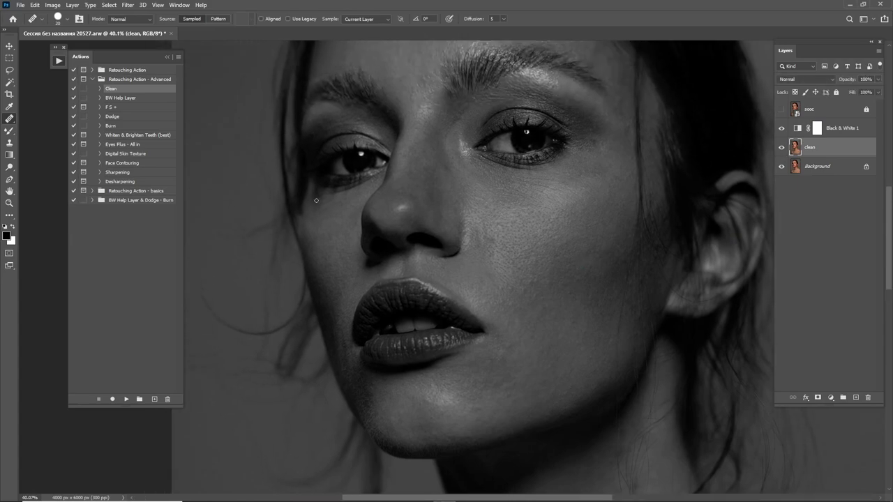
pyautogui.click(117, 116)
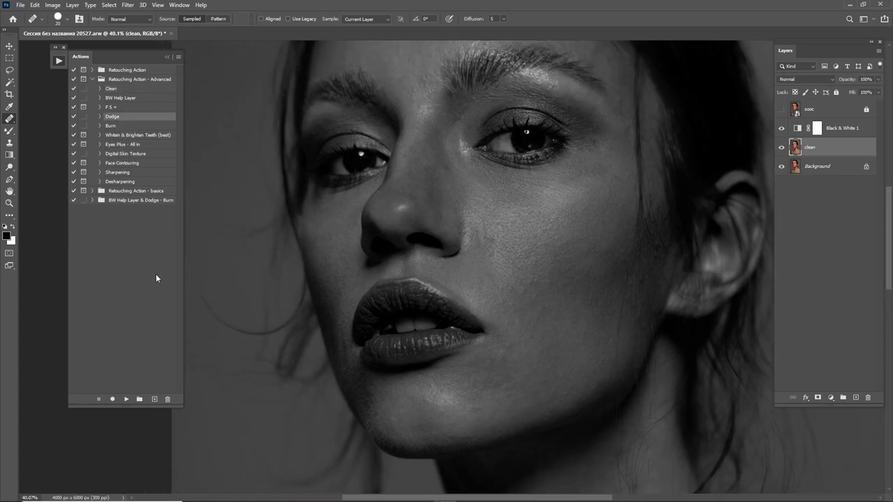
pyautogui.keyDown('ctrl'); pyautogui.click(110, 126); pyautogui.keyUp('ctrl')
# Run the Dodge and Burn actions and duplicate the Dodge group.
pyautogui.click(126, 399)
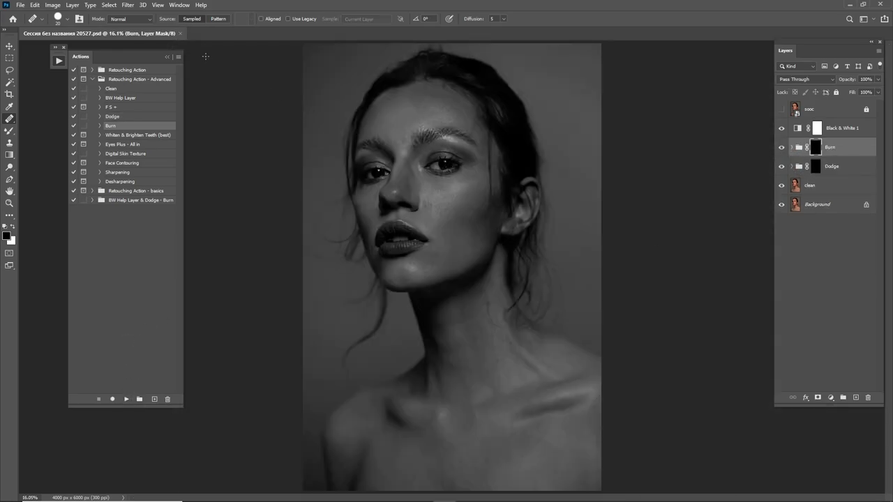
pyautogui.click(168, 59)
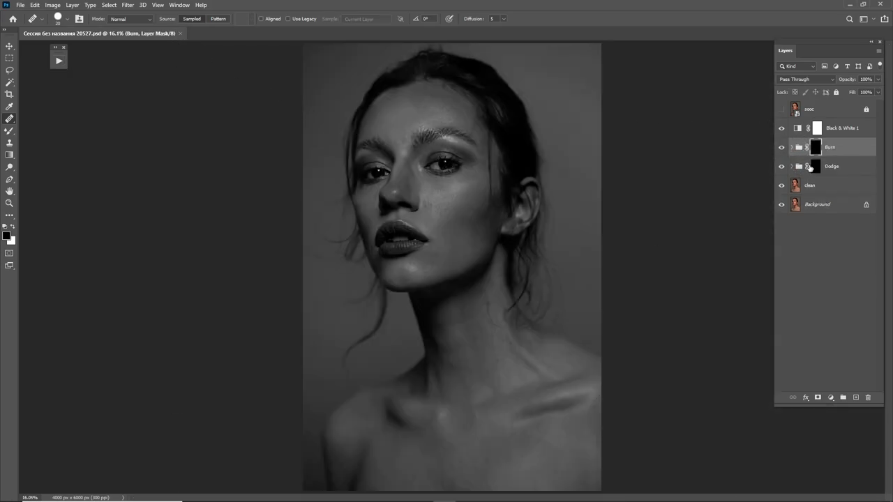
pyautogui.click(832, 173)
pyautogui.hotkey('ctrl', 'j')
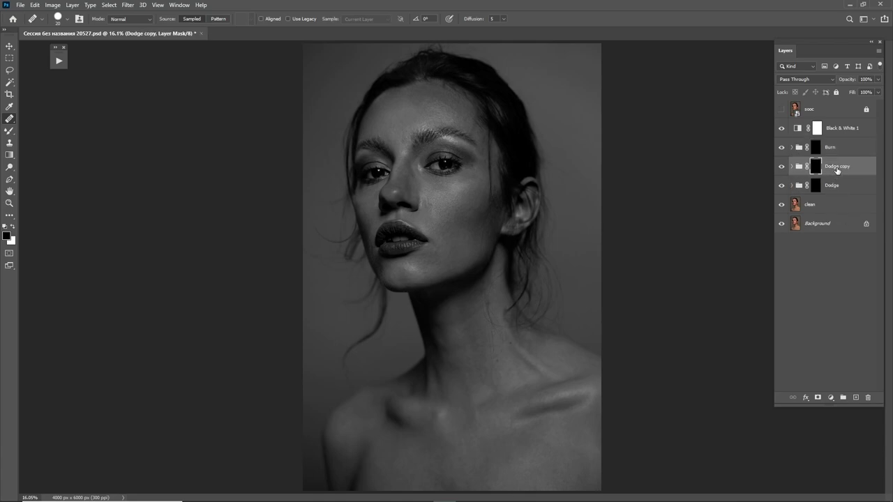
# Rename the duplicate 'Dodge Local' and the original 'Dodge Global'.
pyautogui.doubleClick(845, 167)
pyautogui.press('BackSpace')
pyautogui.press('BackSpace')
pyautogui.write('Local')
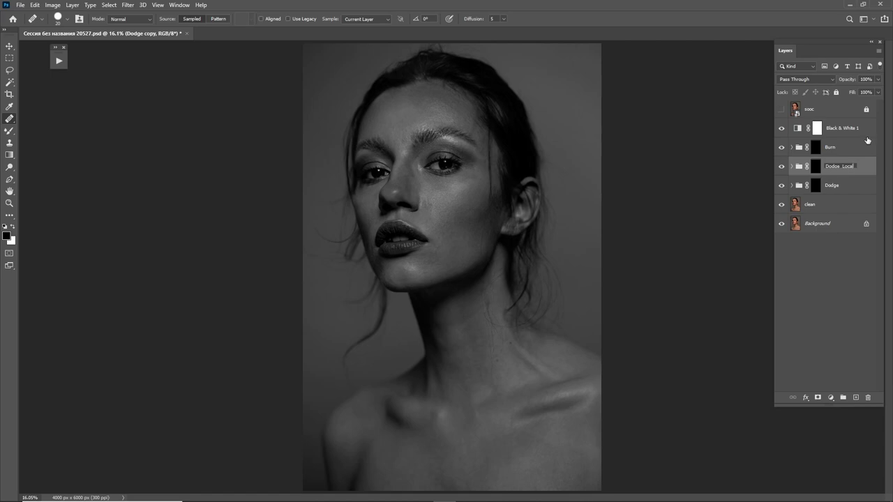
pyautogui.press('Return')
pyautogui.doubleClick(837, 187)
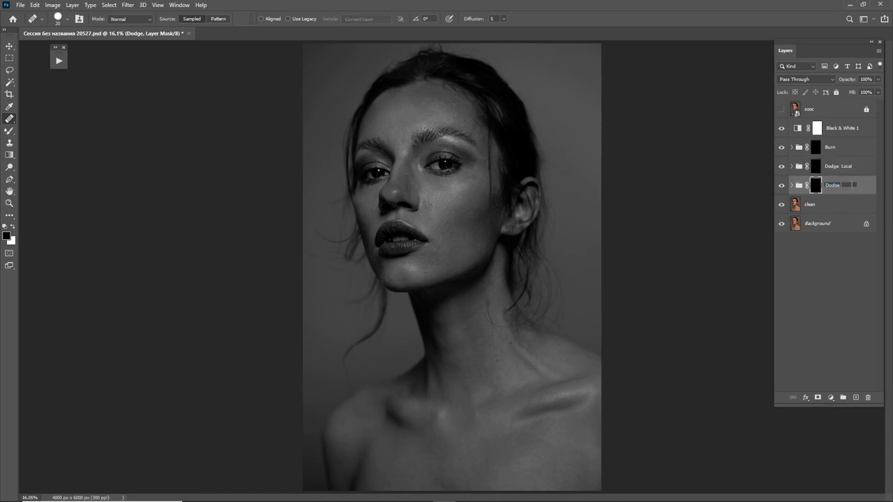
pyautogui.write('Global')
pyautogui.press('Return')
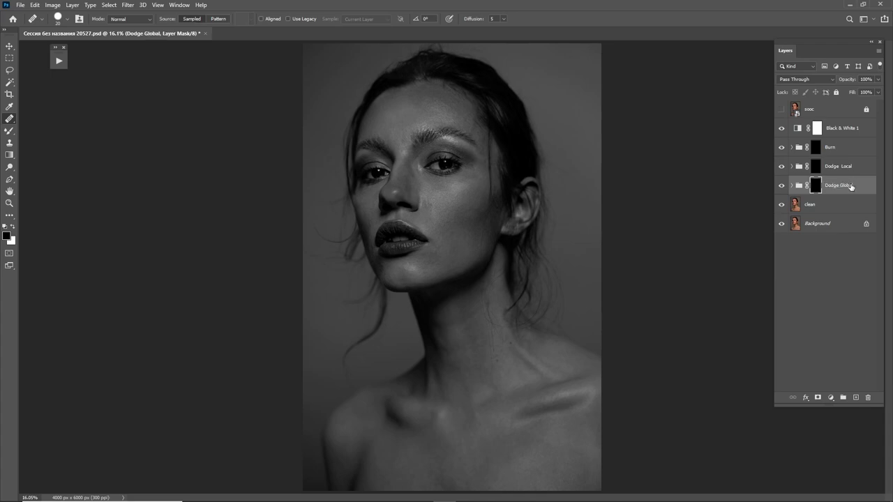
# With Dodge Local selected, zoom in on the face and bring up Window > Arrange.
pyautogui.click(837, 166)
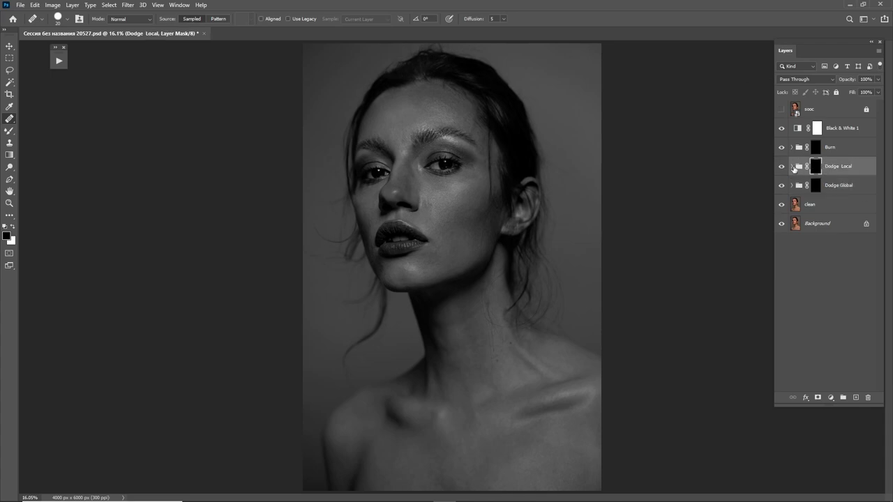
pyautogui.press('z')
pyautogui.moveTo(417, 198); pyautogui.dragTo(302, 73)
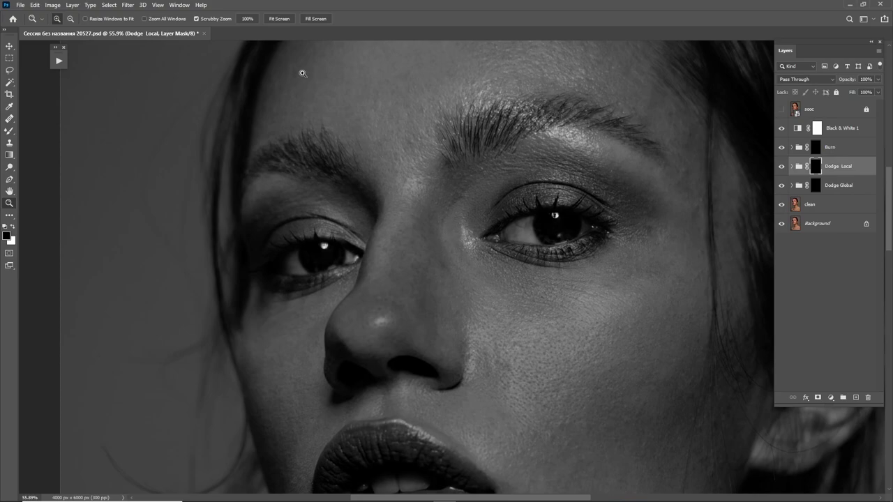
pyautogui.click(186, 8)
pyautogui.moveTo(209, 15)
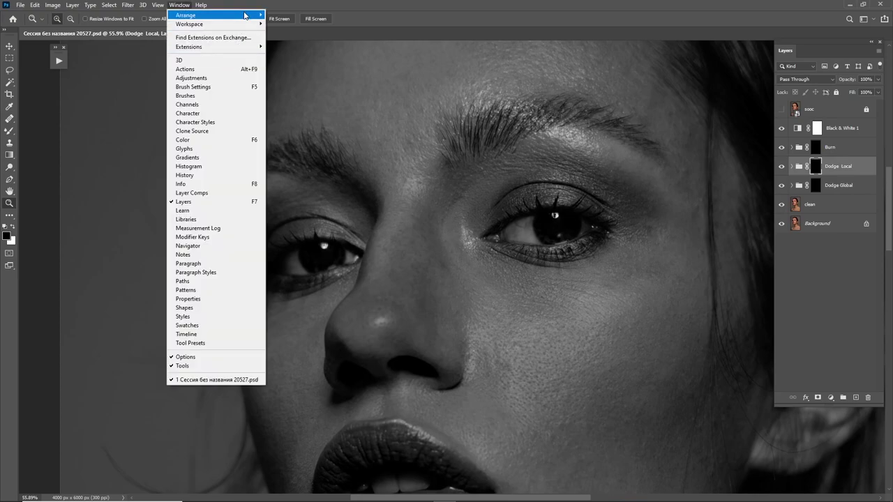
# Tile a second portrait window 2-up Vertical, left view fitted, right view zoomed on cheek skin.
pyautogui.click(303, 189)
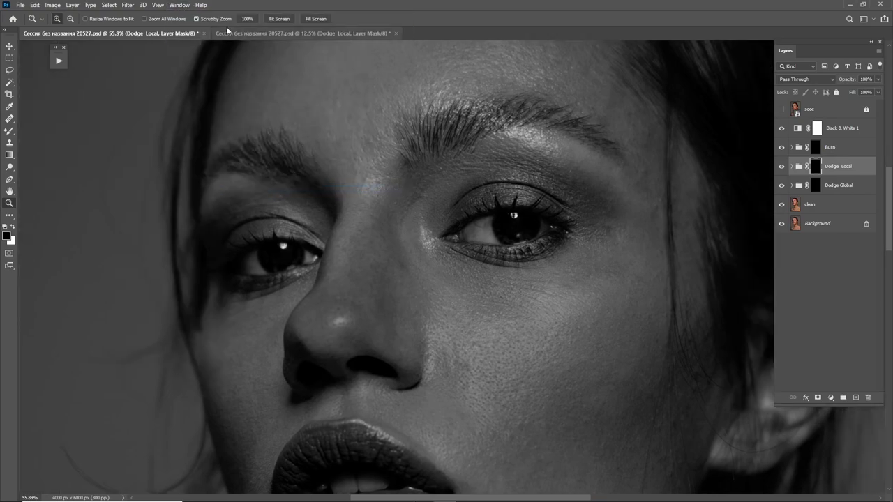
pyautogui.click(179, 5)
pyautogui.moveTo(210, 14)
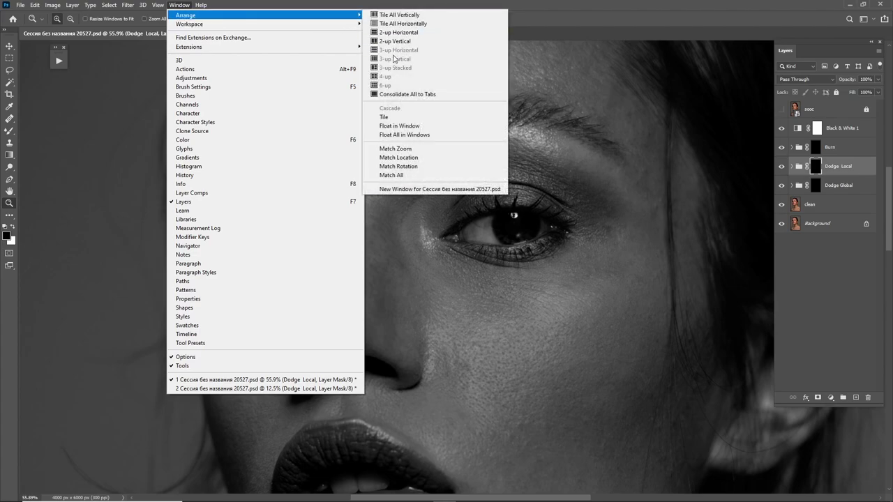
pyautogui.click(392, 41)
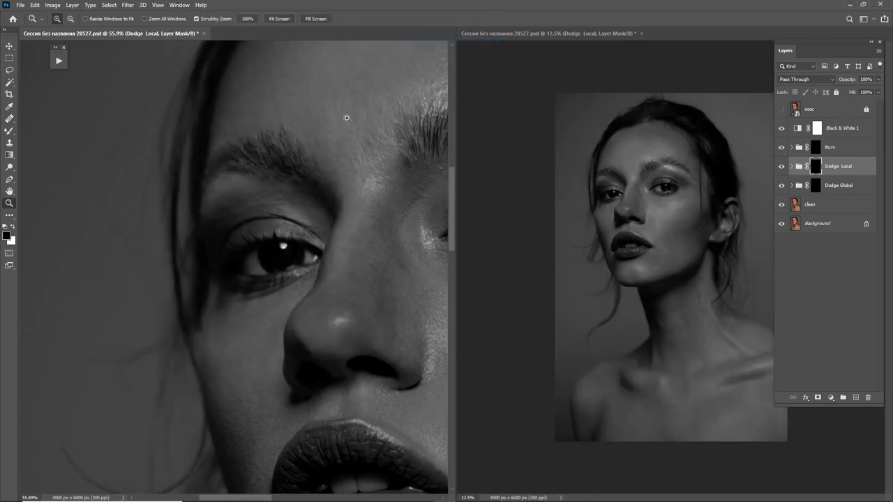
pyautogui.moveTo(378, 222); pyautogui.dragTo(273, 200)
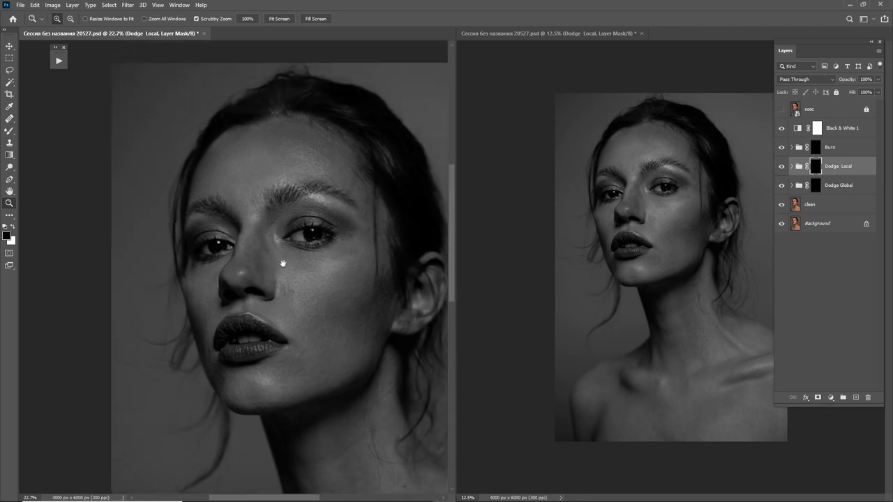
pyautogui.scroll(-2, 383, 96)
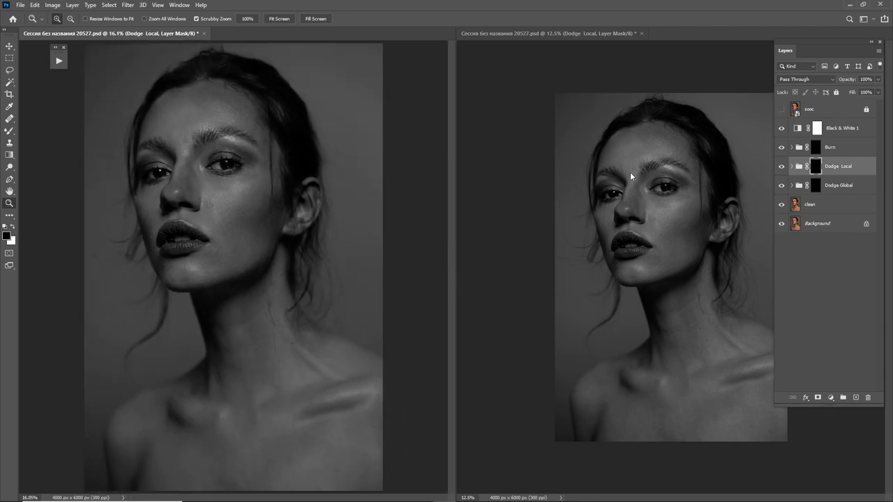
pyautogui.moveTo(457, 185); pyautogui.dragTo(385, 180)
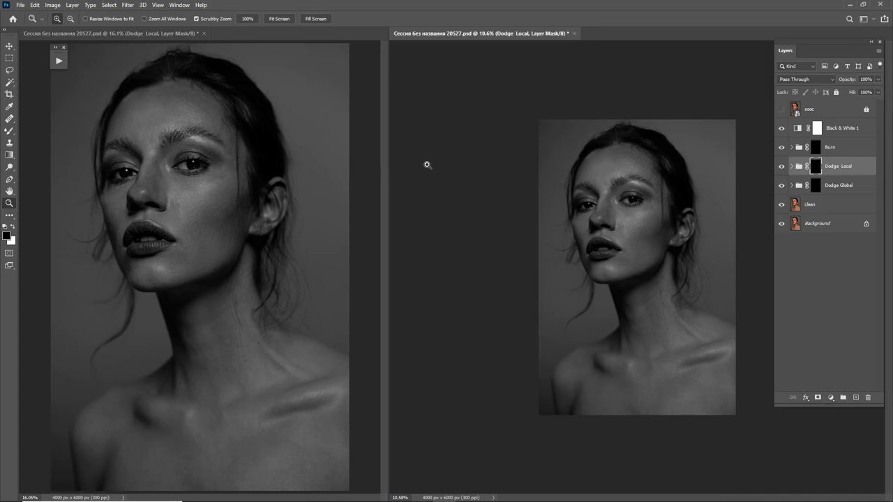
pyautogui.moveTo(618, 238)
pyautogui.mouseDown()
pyautogui.moveTo(678, 225)
pyautogui.moveTo(574, 130)
pyautogui.moveTo(544, 244)
pyautogui.moveTo(566, 243)
pyautogui.mouseUp()
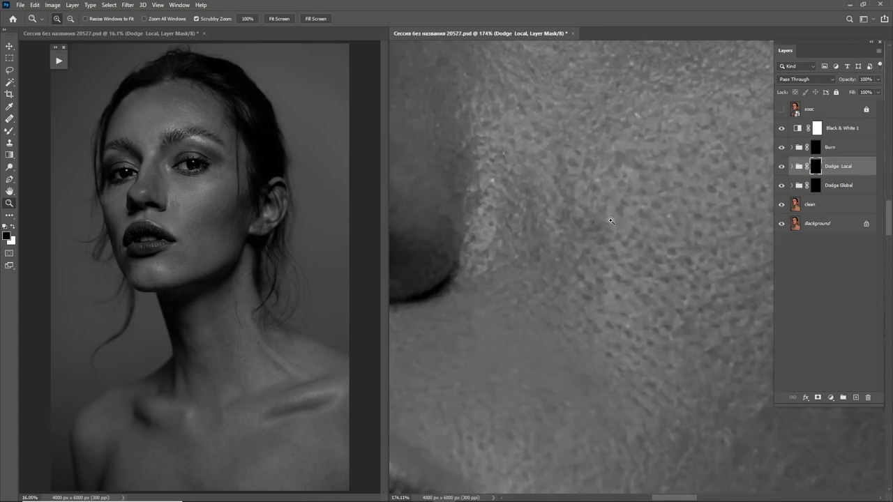
# Paint soft white strokes at 10% opacity, 33% flow on the Dodge Local mask over cheek patches.
pyautogui.press('b')
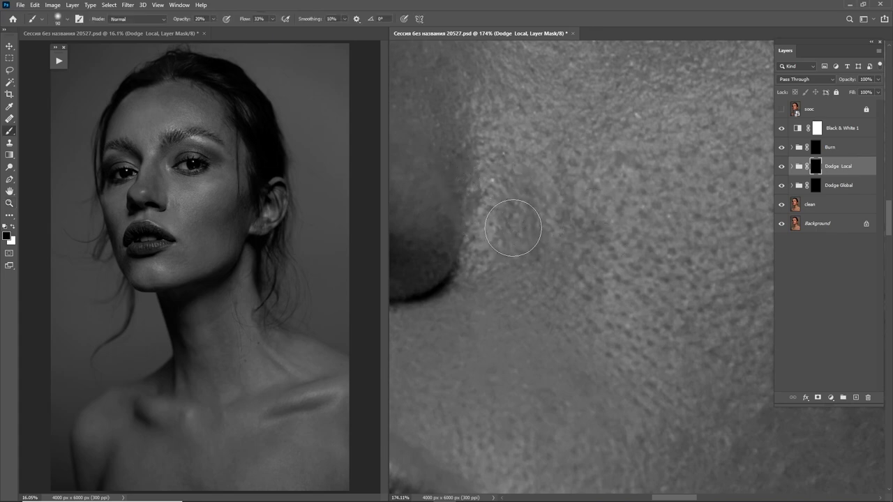
pyautogui.press('[')
pyautogui.press('[')
pyautogui.press('[')
pyautogui.press('[')
pyautogui.press('x')
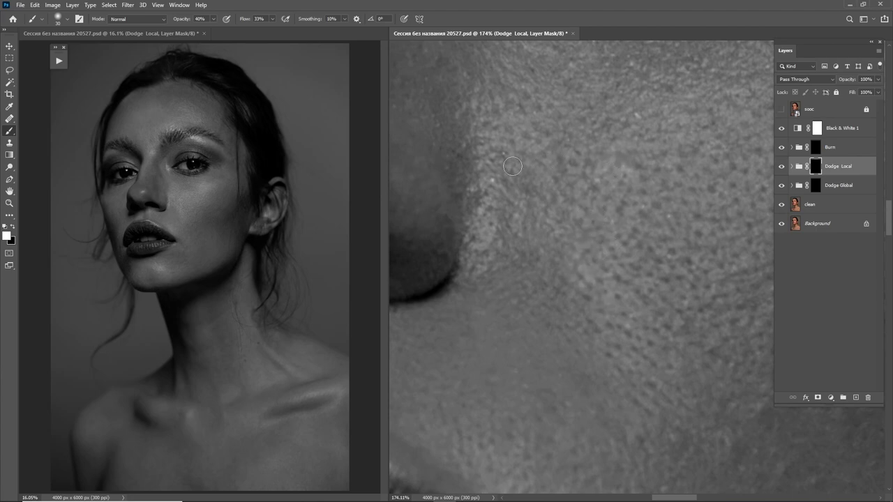
pyautogui.moveTo(512, 166); pyautogui.dragTo(561, 274)
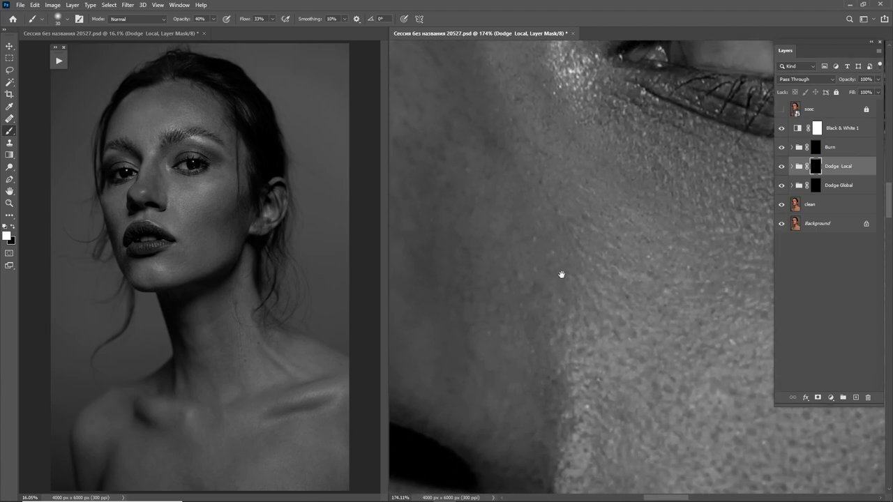
pyautogui.scroll(-3, 561, 274)
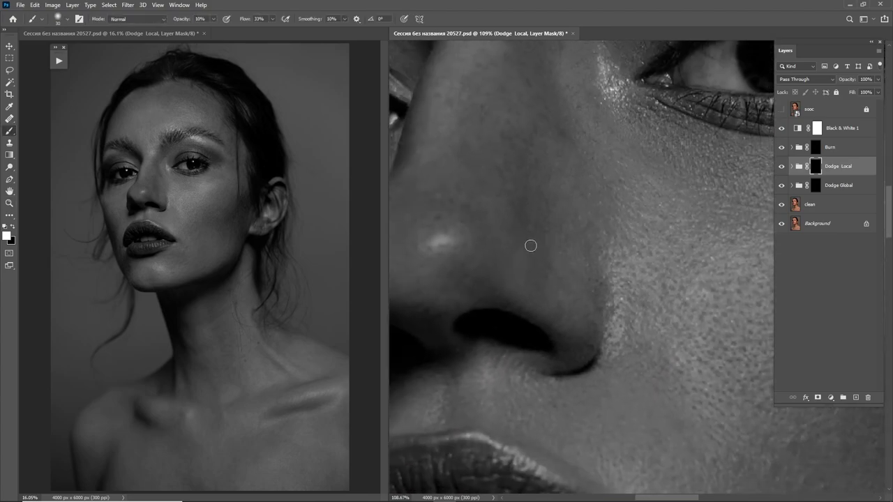
pyautogui.press(']')
pyautogui.press(']')
pyautogui.press('[')
pyautogui.press('[')
pyautogui.scroll(3, 566, 132)
pyautogui.press(']')
pyautogui.press(']')
pyautogui.press(']')
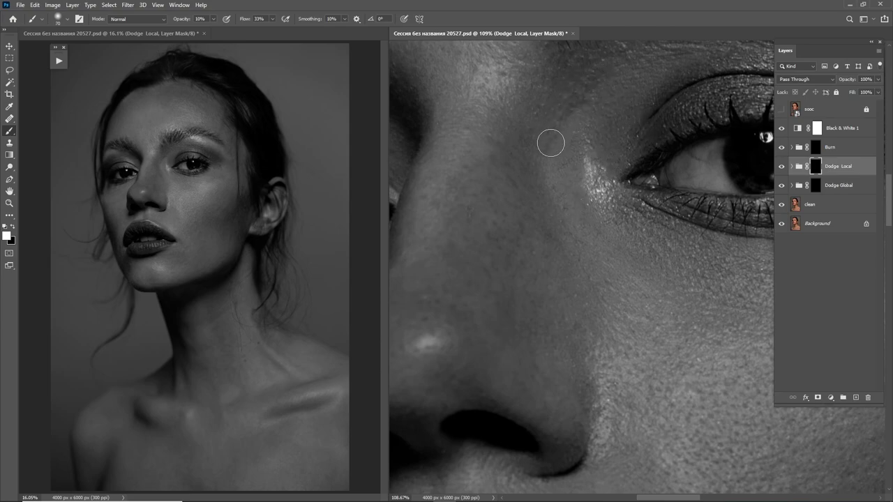
pyautogui.press('[')
pyautogui.press('[')
pyautogui.press('[')
# Heal a cheek blemish on the clean layer from sampled skin, then return to brushing Dodge Local.
pyautogui.click(809, 205)
pyautogui.press('j')
pyautogui.scroll(3, 504, 235)
pyautogui.hotkey('shift', 'j')
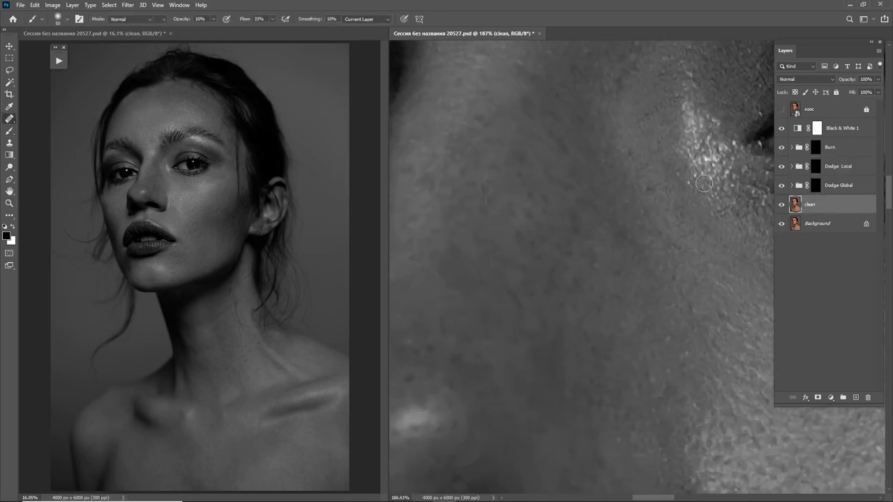
pyautogui.keyDown('alt'); pyautogui.click(480, 239); pyautogui.keyUp('alt')
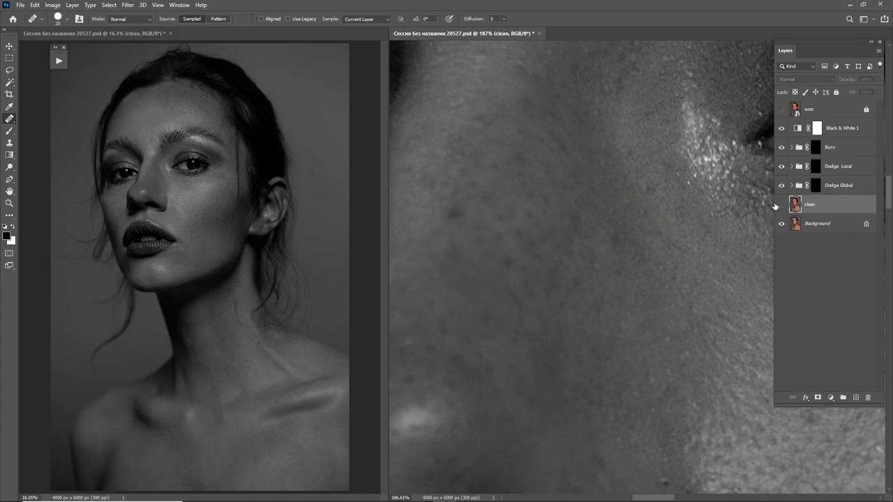
pyautogui.keyDown('alt'); pyautogui.click(509, 239); pyautogui.keyUp('alt')
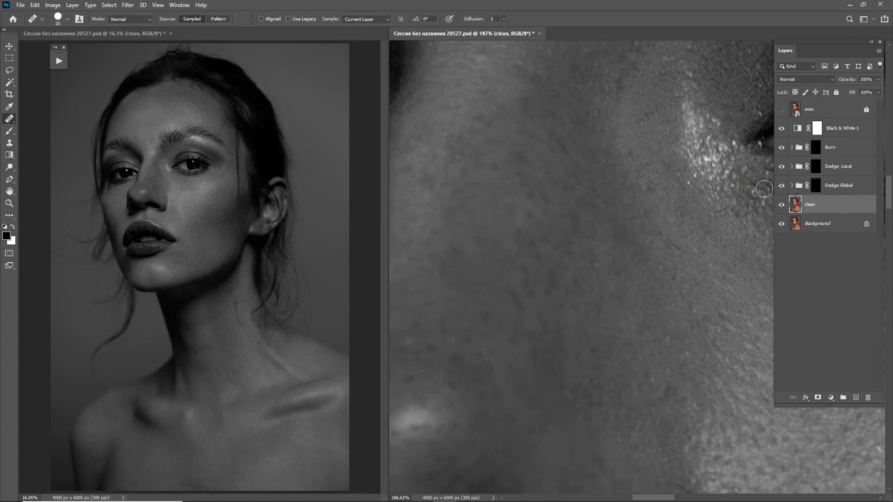
pyautogui.click(816, 172)
pyautogui.press('b')
pyautogui.scroll(-3, 538, 261)
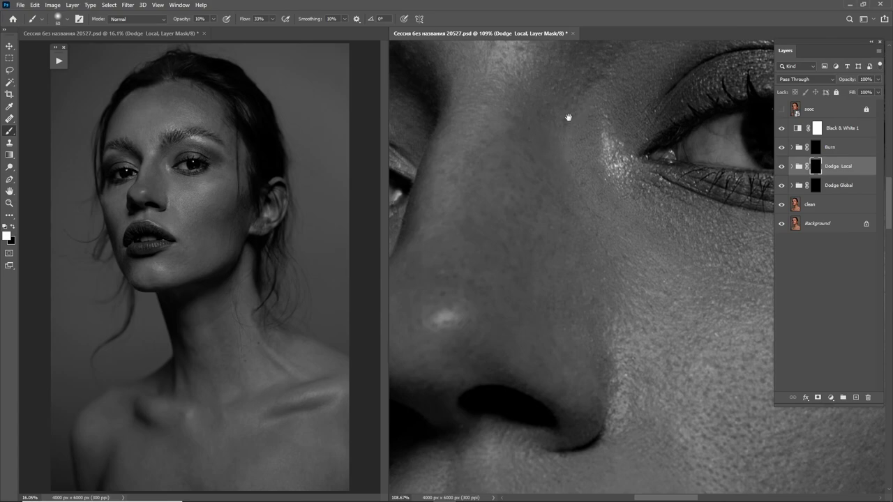
# Lighten the cheek beside the nose and below the eye with brush sizes from 40 to 125.
pyautogui.moveTo(568, 119)
pyautogui.mouseDown()
pyautogui.moveTo(511, 177)
pyautogui.moveTo(425, 59)
pyautogui.mouseUp()
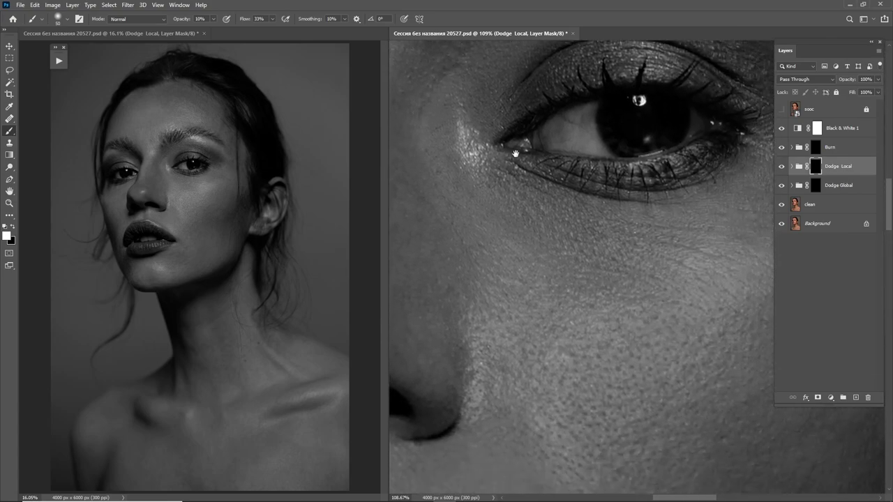
pyautogui.scroll(-3, 508, 225)
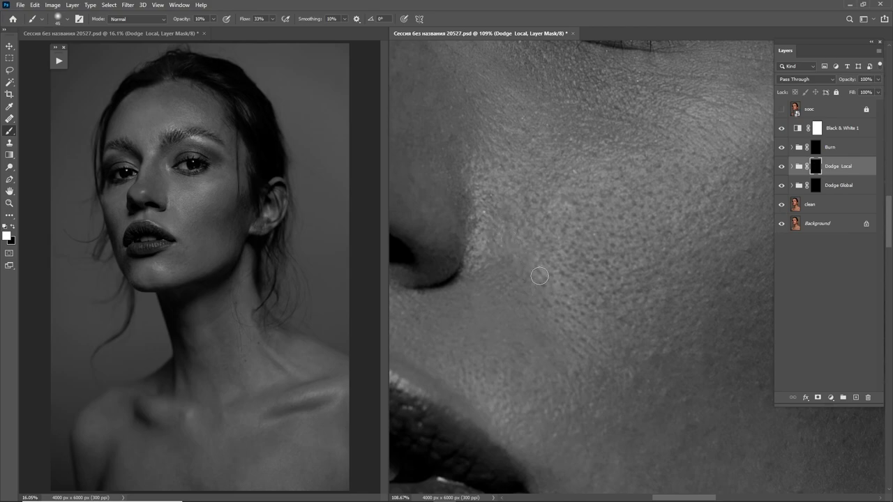
pyautogui.press(']')
pyautogui.press(']')
pyautogui.press(']')
pyautogui.press(']')
pyautogui.moveTo(488, 269); pyautogui.dragTo(526, 285)
pyautogui.press('[')
pyautogui.press('[')
pyautogui.press('[')
pyautogui.press(']')
pyautogui.press(']')
pyautogui.press(']')
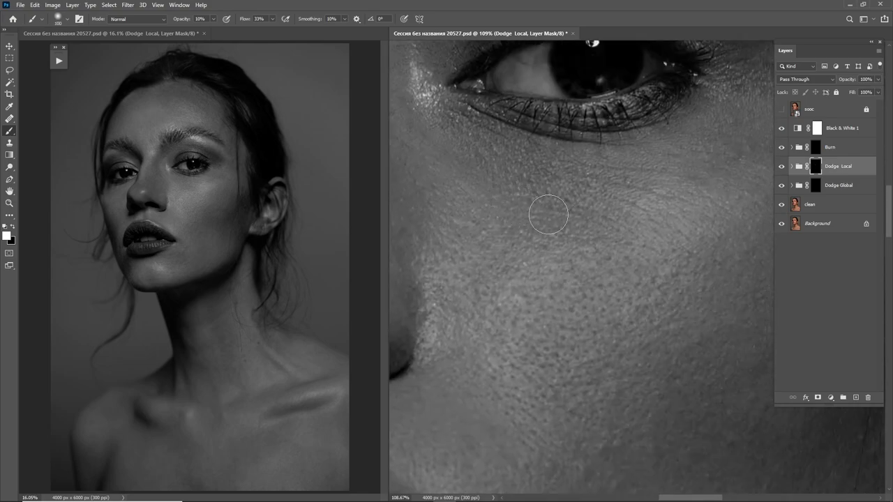
pyautogui.press(']')
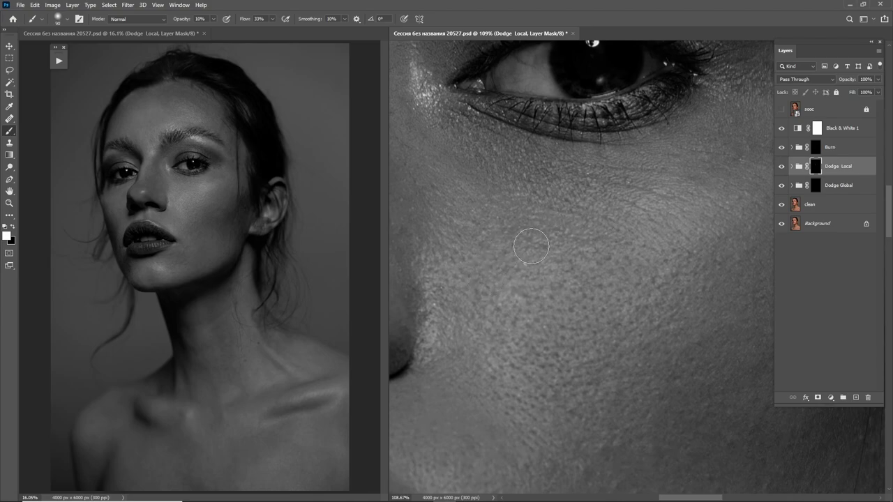
pyautogui.moveTo(564, 247); pyautogui.dragTo(531, 262)
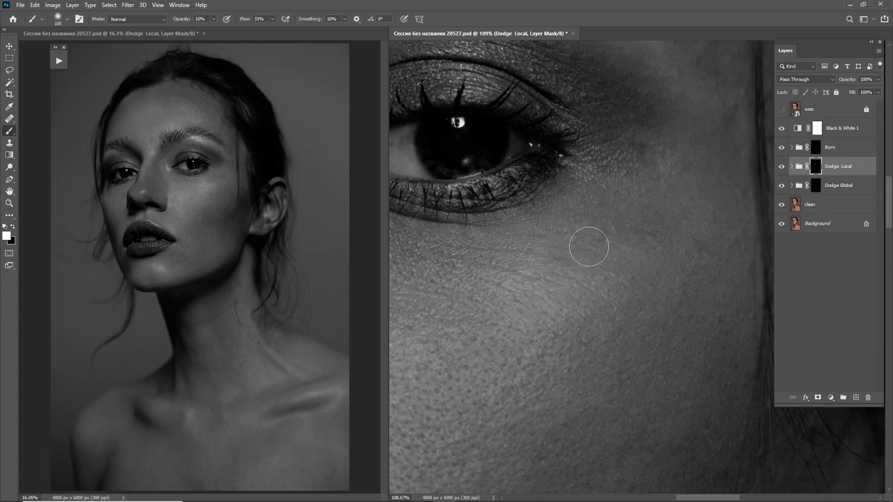
pyautogui.moveTo(589, 247)
pyautogui.mouseDown()
pyautogui.moveTo(676, 217)
pyautogui.moveTo(664, 193)
pyautogui.moveTo(630, 214)
pyautogui.moveTo(583, 212)
pyautogui.moveTo(632, 144)
pyautogui.moveTo(638, 170)
pyautogui.moveTo(628, 207)
pyautogui.mouseUp()
pyautogui.press('[')
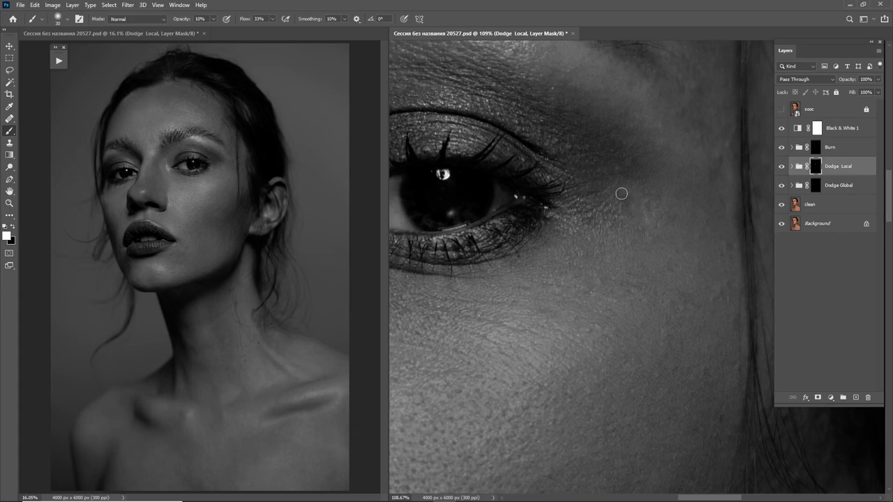
# Toggle the Black & White 1 check off and back on, and swap the painting colours.
pyautogui.click(781, 129)
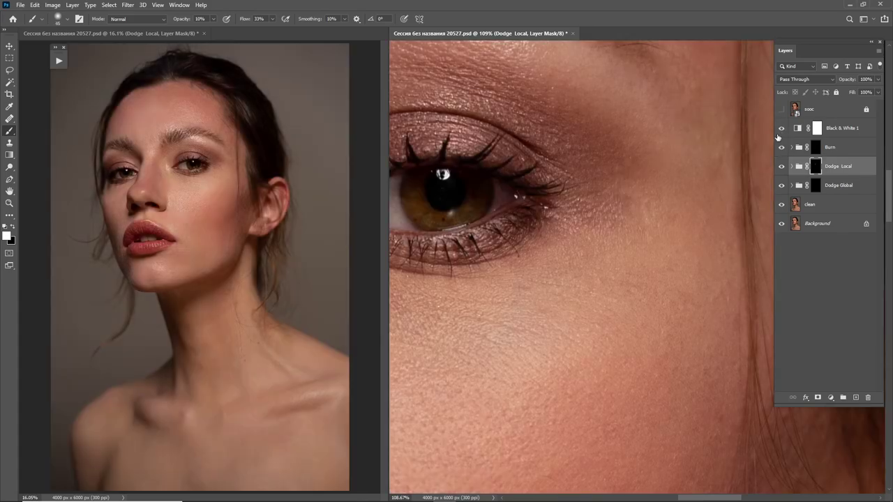
pyautogui.click(782, 129)
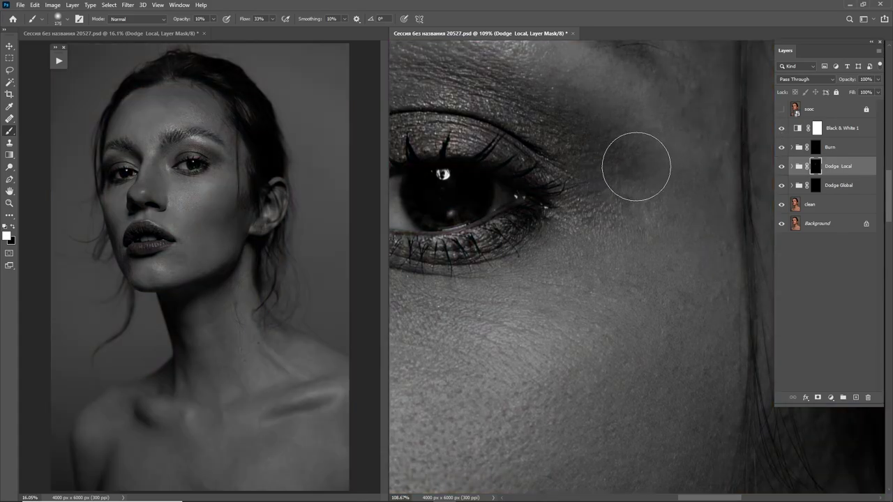
pyautogui.click(824, 204)
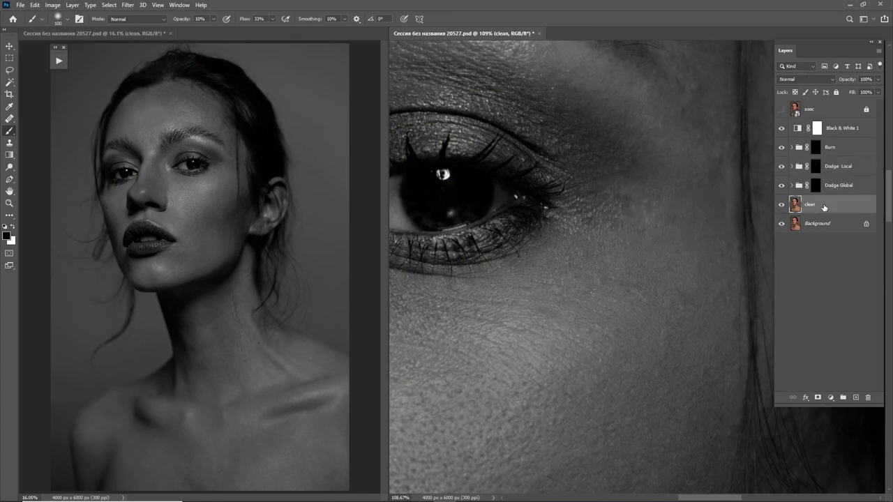
pyautogui.press('x')
pyautogui.scroll(3, 428, 300)
pyautogui.scroll(3, 427, 300)
# Reselect the Dodge Local mask with a smaller brush and zoom in on the under-eye skin.
pyautogui.click(815, 166)
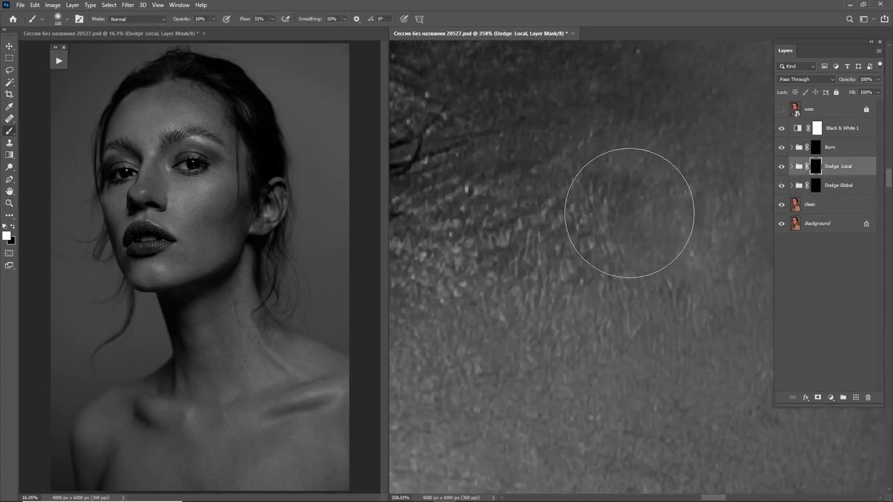
pyautogui.press('[')
pyautogui.press('[')
pyautogui.press('[')
pyautogui.press('[')
pyautogui.press('[')
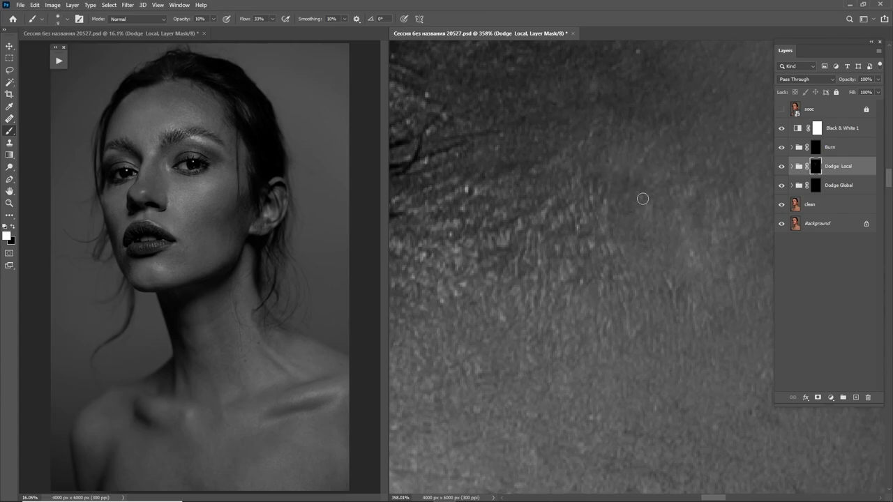
pyautogui.scroll(-3, 643, 199)
pyautogui.scroll(-2, 590, 223)
pyautogui.scroll(-2, 612, 166)
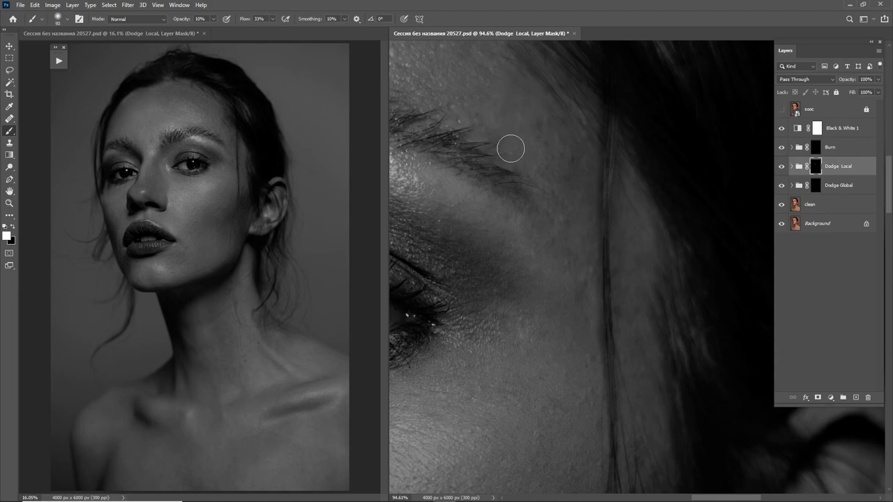
# Move up to the forehead and enlarge the brush past 125 for broad dodging on Dodge Local.
pyautogui.press(']')
pyautogui.moveTo(518, 146); pyautogui.dragTo(621, 295)
pyautogui.press(']')
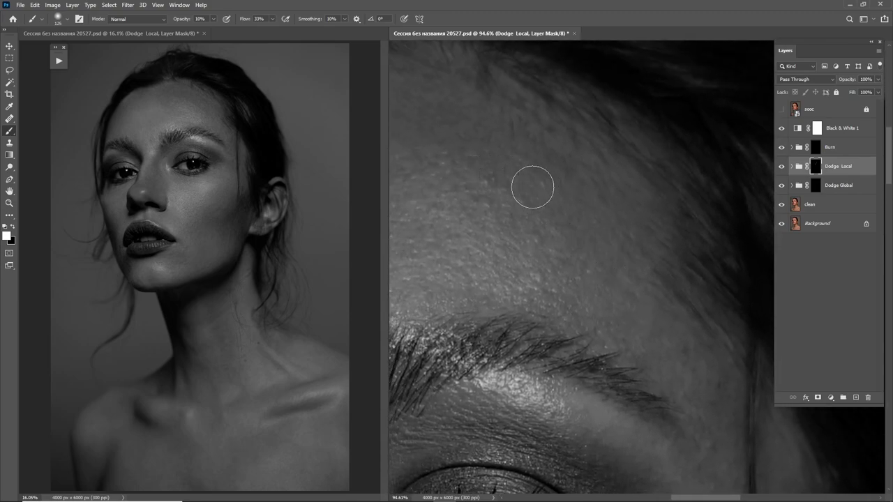
pyautogui.moveTo(551, 189); pyautogui.dragTo(584, 216)
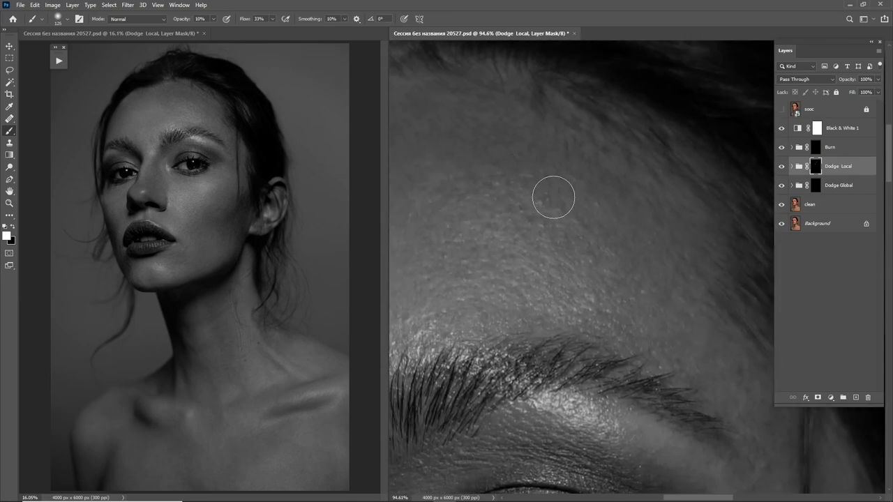
pyautogui.press(']')
pyautogui.moveTo(514, 199); pyautogui.dragTo(611, 210)
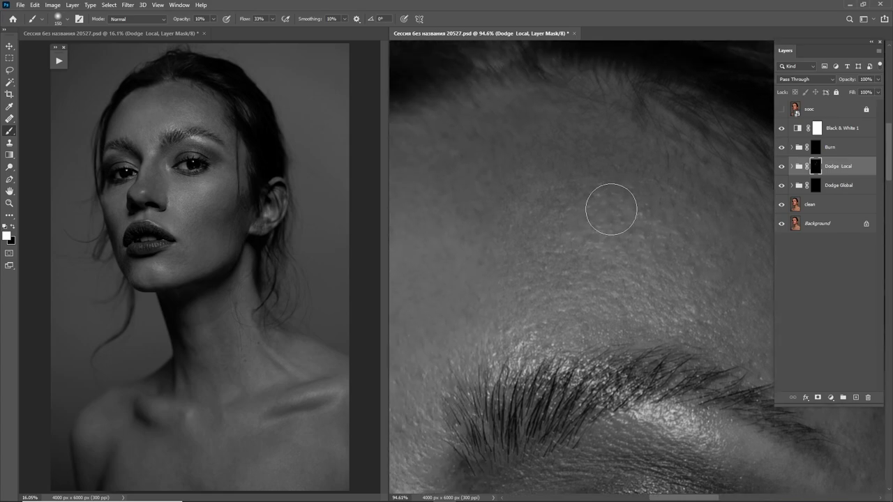
pyautogui.press(']')
pyautogui.moveTo(677, 185); pyautogui.dragTo(622, 154)
# Even out smaller dark forehead patches near the eyebrow with variously sized soft white strokes.
pyautogui.press('[')
pyautogui.press('[')
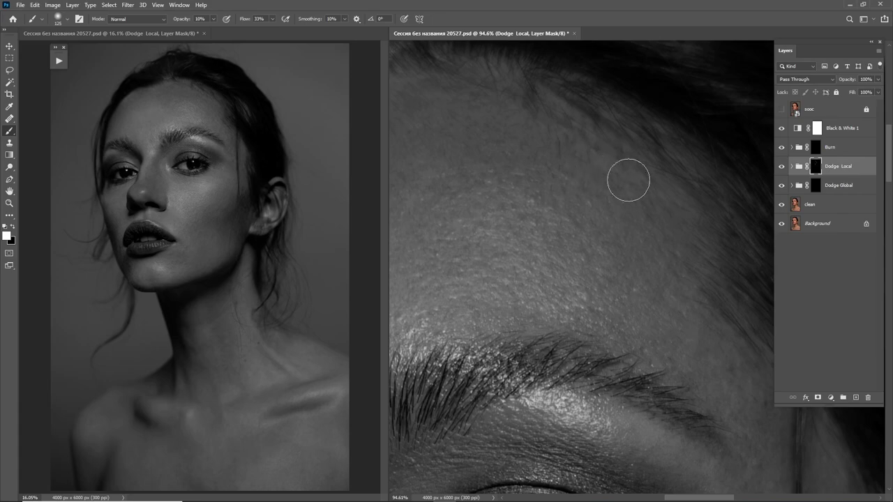
pyautogui.press('[')
pyautogui.press('[')
pyautogui.moveTo(549, 162); pyautogui.dragTo(664, 193)
pyautogui.press(']')
pyautogui.press(']')
pyautogui.press(']')
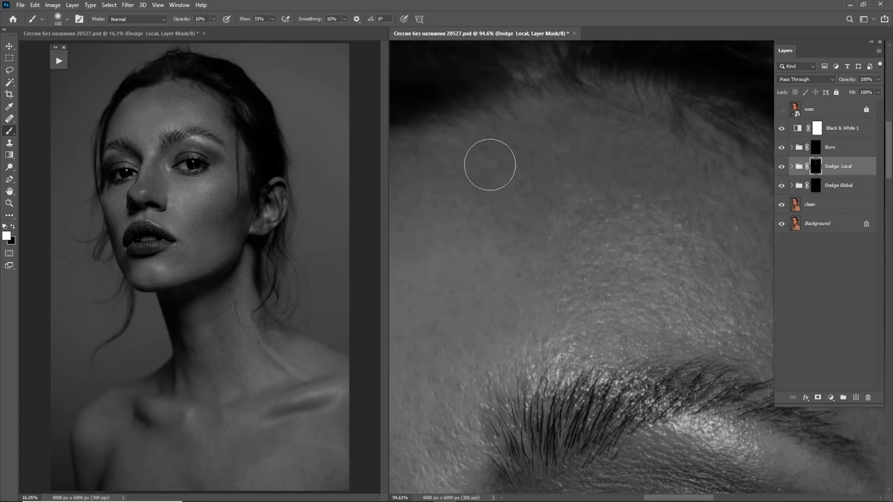
pyautogui.press(']')
pyautogui.press('[')
pyautogui.press(']')
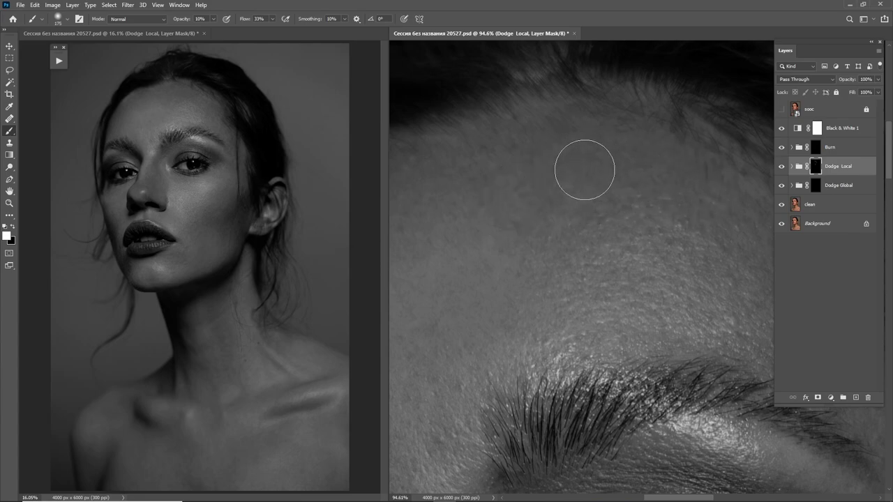
pyautogui.press('[')
pyautogui.press('[')
pyautogui.press(']')
pyautogui.press(']')
pyautogui.press(']')
pyautogui.press(']')
pyautogui.press(']')
pyautogui.moveTo(544, 260)
pyautogui.mouseDown()
pyautogui.moveTo(614, 192)
pyautogui.moveTo(644, 114)
pyautogui.moveTo(593, 193)
pyautogui.mouseUp()
pyautogui.press('[')
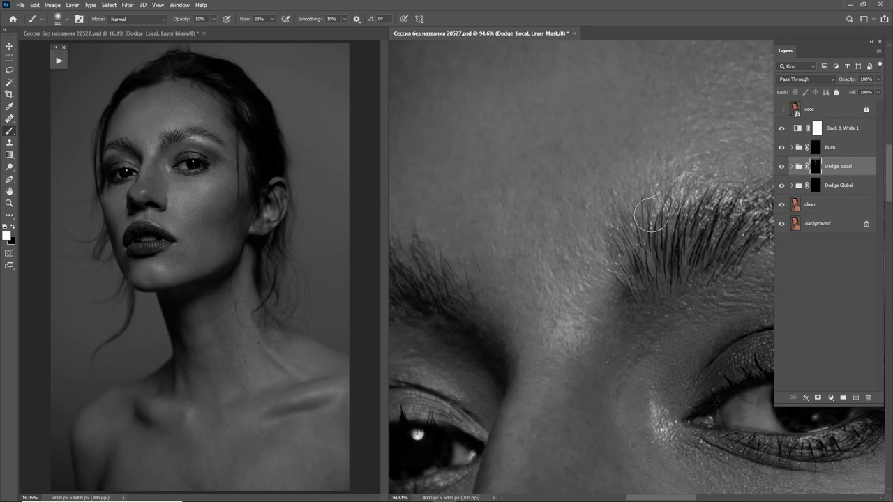
# Dodge darker patches across the forehead with the broadest brush on the Dodge Local mask.
pyautogui.moveTo(668, 164); pyautogui.dragTo(626, 260)
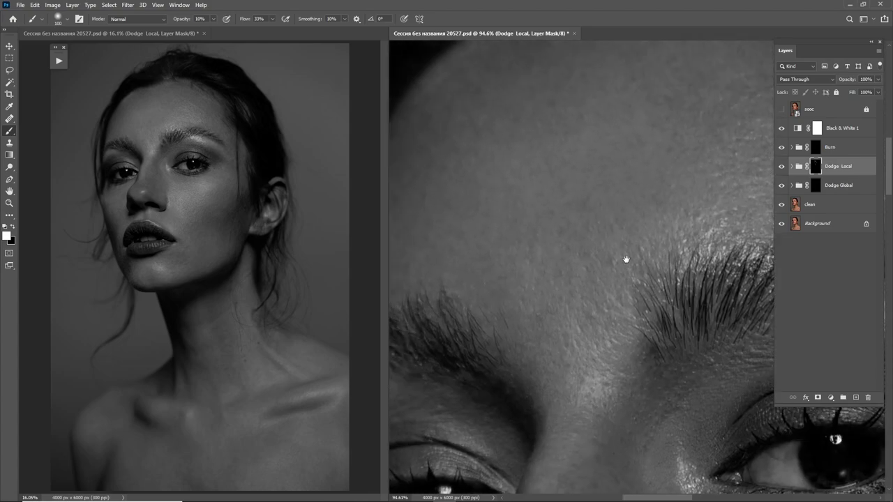
pyautogui.press(']')
pyautogui.press(']')
pyautogui.moveTo(514, 256); pyautogui.dragTo(581, 346)
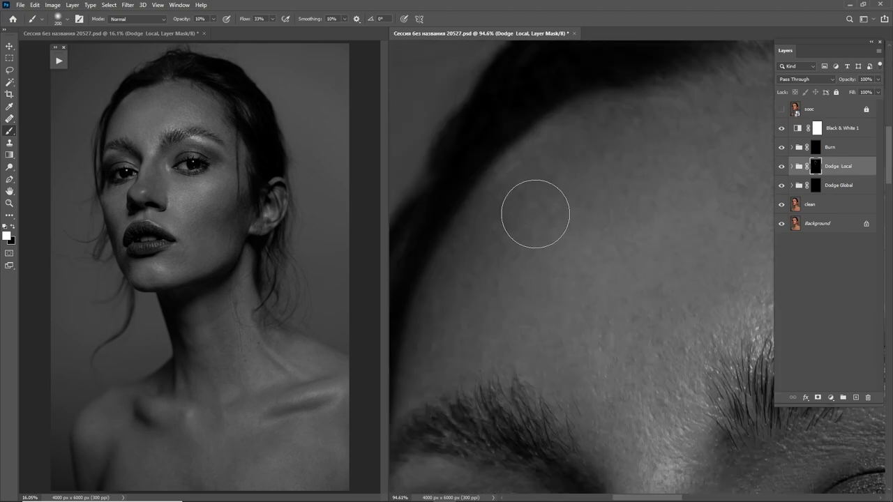
pyautogui.press(']')
pyautogui.moveTo(479, 286)
pyautogui.mouseDown()
pyautogui.moveTo(518, 179)
pyautogui.moveTo(590, 158)
pyautogui.moveTo(562, 175)
pyautogui.moveTo(534, 224)
pyautogui.mouseUp()
# Lighten the shadow beside the nose with a smaller brush, refining size along the nose bridge.
pyautogui.moveTo(486, 241)
pyautogui.mouseDown()
pyautogui.moveTo(585, 182)
pyautogui.moveTo(595, 106)
pyautogui.mouseUp()
pyautogui.press('[')
pyautogui.press('[')
pyautogui.press('[')
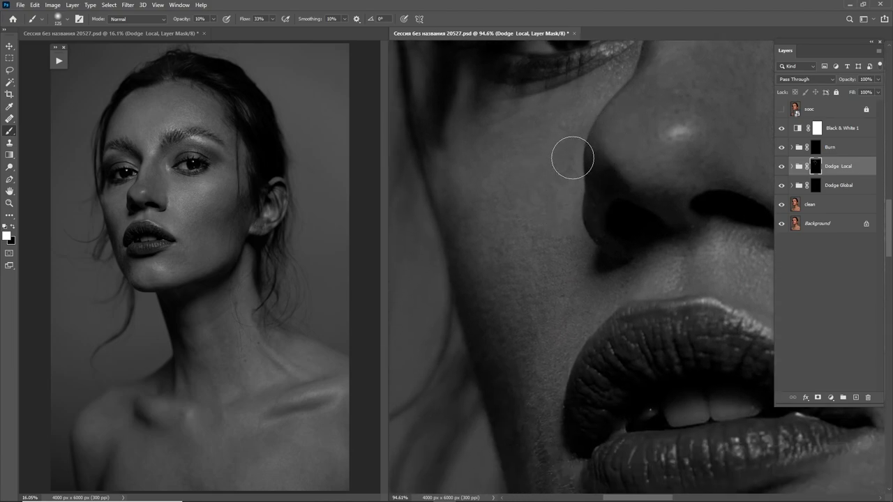
pyautogui.press('[')
pyautogui.moveTo(571, 156)
pyautogui.mouseDown()
pyautogui.moveTo(582, 160)
pyautogui.moveTo(554, 175)
pyautogui.moveTo(576, 144)
pyautogui.moveTo(575, 160)
pyautogui.mouseUp()
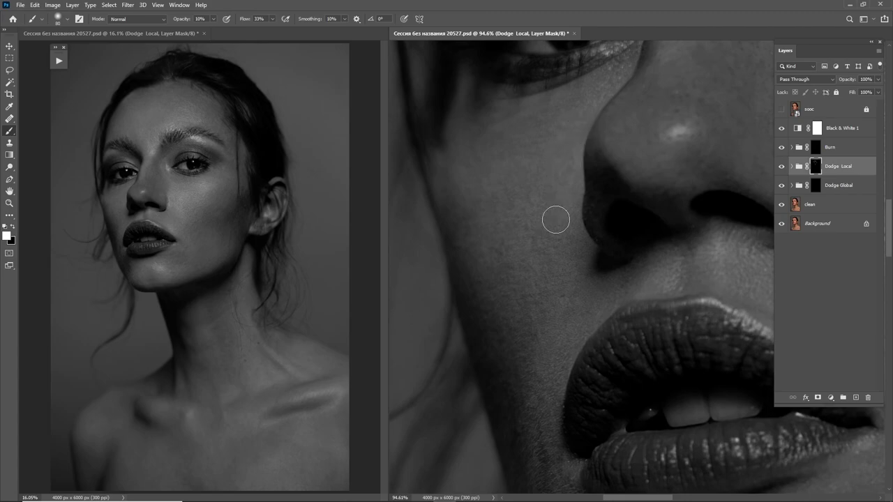
pyautogui.scroll(3, 618, 244)
pyautogui.hscroll(2, 618, 244)
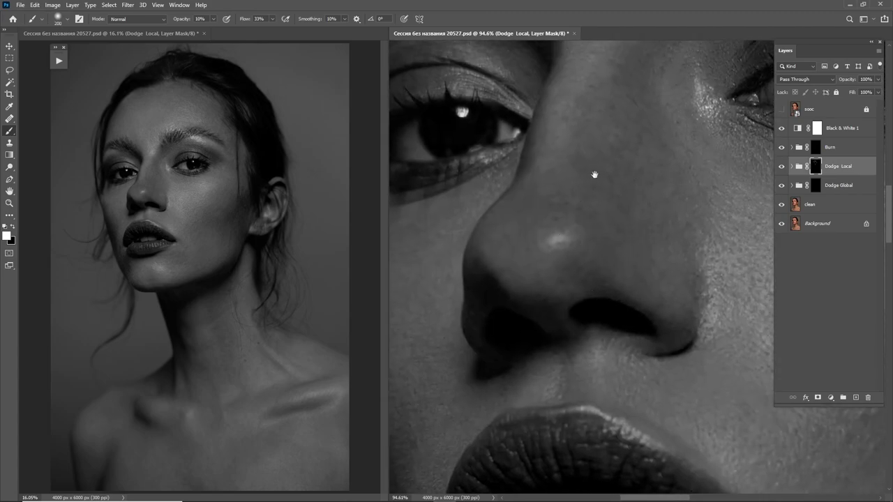
pyautogui.scroll(2, 594, 175)
pyautogui.press('[')
pyautogui.press('[')
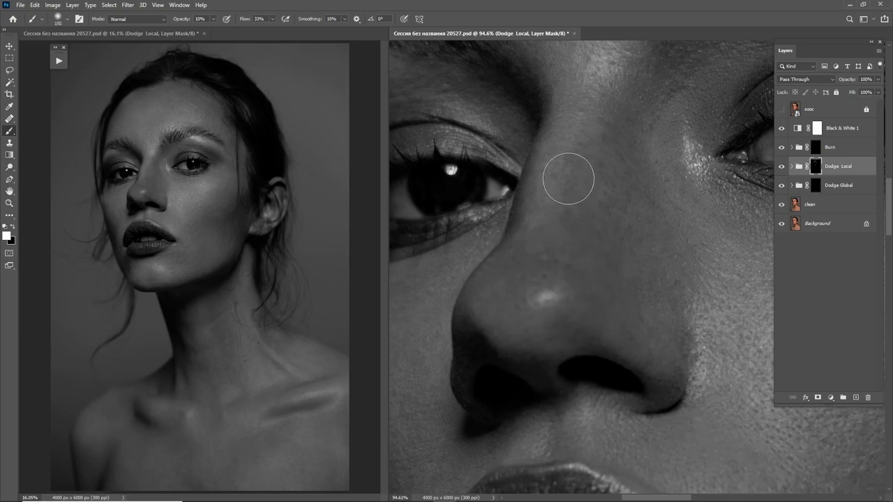
pyautogui.press('[')
pyautogui.press(']')
pyautogui.scroll(-3, 599, 291)
pyautogui.moveTo(528, 200); pyautogui.dragTo(504, 159)
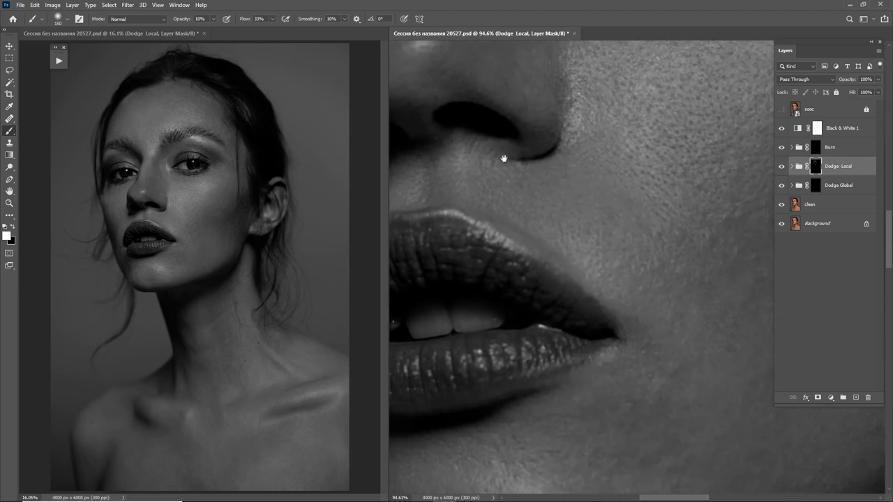
# Lighten a darker patch on the outer cheek with a small brush.
pyautogui.moveTo(646, 256)
pyautogui.mouseDown()
pyautogui.moveTo(617, 184)
pyautogui.moveTo(598, 219)
pyautogui.moveTo(555, 199)
pyautogui.moveTo(498, 223)
pyautogui.mouseUp()
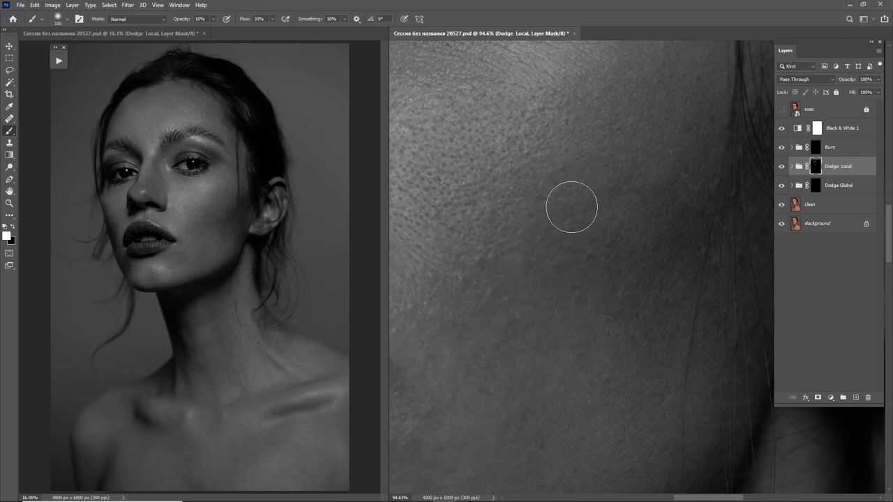
pyautogui.press('[')
pyautogui.press(']')
pyautogui.press('[')
pyautogui.press('[')
pyautogui.press(']')
pyautogui.press(']')
pyautogui.press(']')
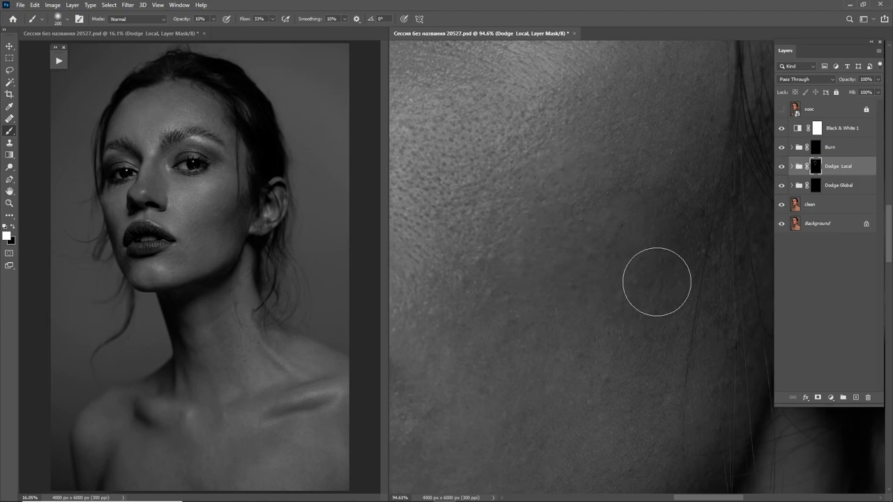
pyautogui.press('[')
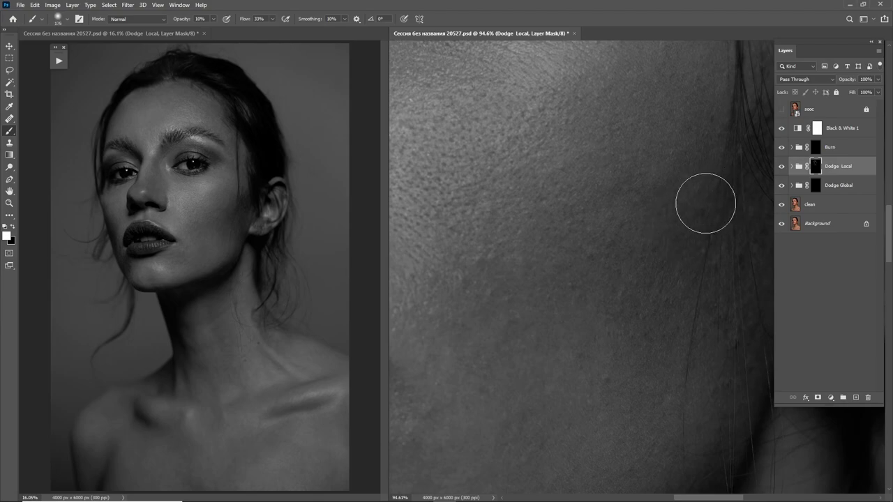
pyautogui.press('[')
pyautogui.press('[')
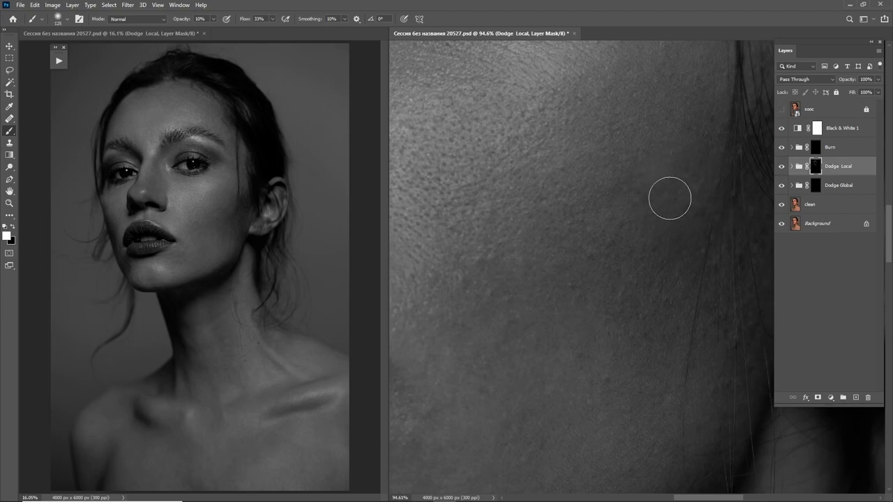
pyautogui.moveTo(669, 198)
pyautogui.mouseDown()
pyautogui.moveTo(618, 177)
pyautogui.moveTo(634, 194)
pyautogui.mouseUp()
# Paint white dodge strokes on the chin area below the lips.
pyautogui.moveTo(647, 219)
pyautogui.mouseDown()
pyautogui.moveTo(711, 168)
pyautogui.moveTo(784, 133)
pyautogui.mouseUp()
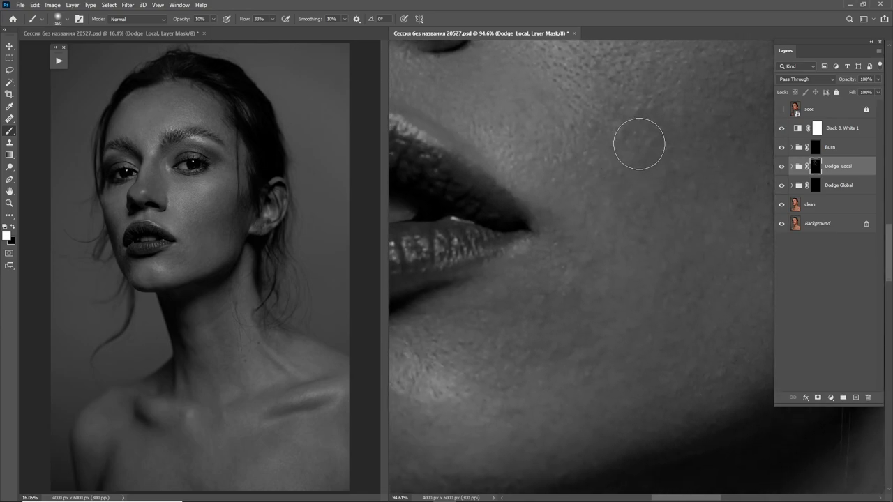
pyautogui.moveTo(712, 133)
pyautogui.mouseDown()
pyautogui.moveTo(675, 172)
pyautogui.moveTo(704, 98)
pyautogui.mouseUp()
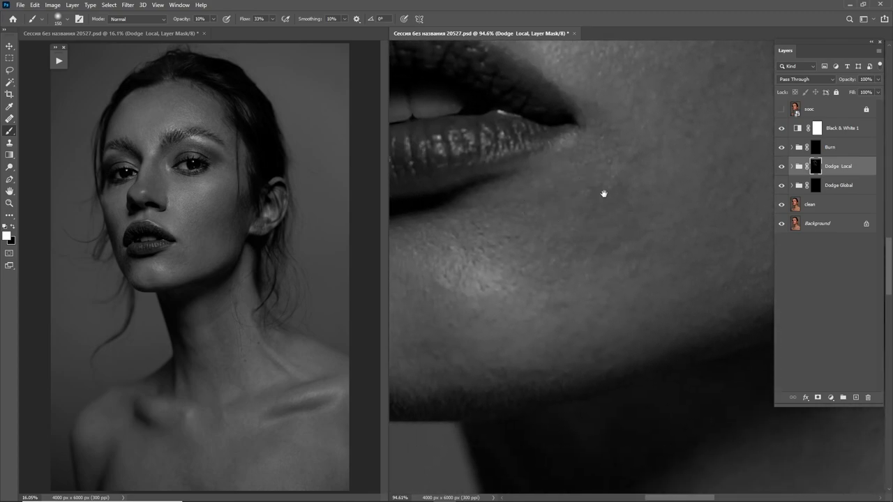
pyautogui.moveTo(602, 193); pyautogui.dragTo(624, 158)
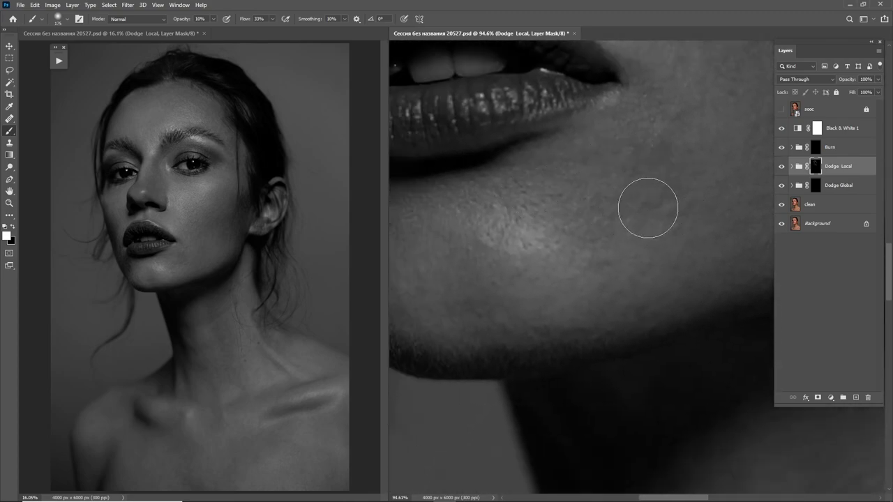
pyautogui.press(']')
pyautogui.press('[')
pyautogui.moveTo(538, 221); pyautogui.dragTo(594, 193)
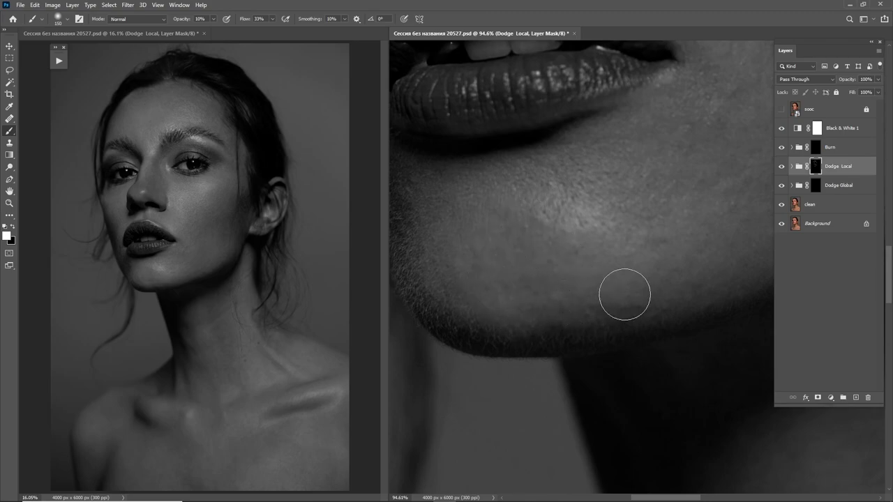
# Dodge along the jawline and the lip corner with a smaller brush.
pyautogui.moveTo(624, 288); pyautogui.dragTo(572, 242)
pyautogui.press('[')
pyautogui.press('[')
pyautogui.press('[')
pyautogui.press('[')
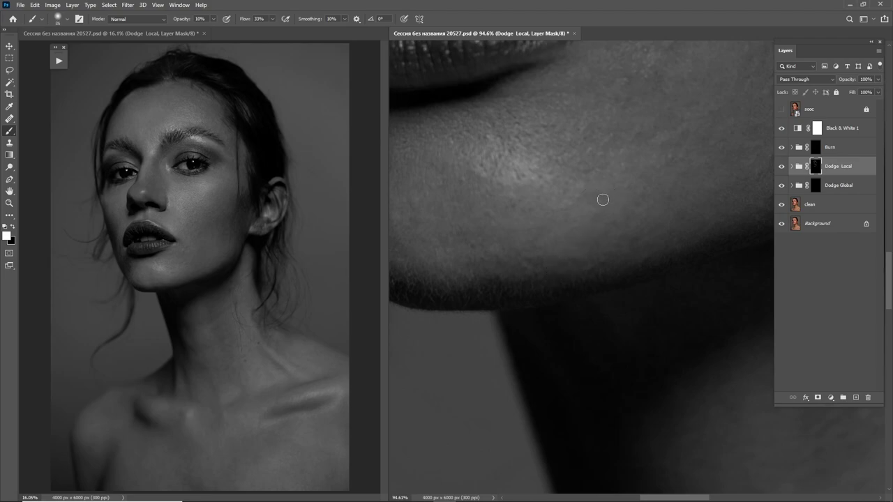
pyautogui.scroll(3, 603, 201)
pyautogui.press(']')
pyautogui.press(']')
pyautogui.press(']')
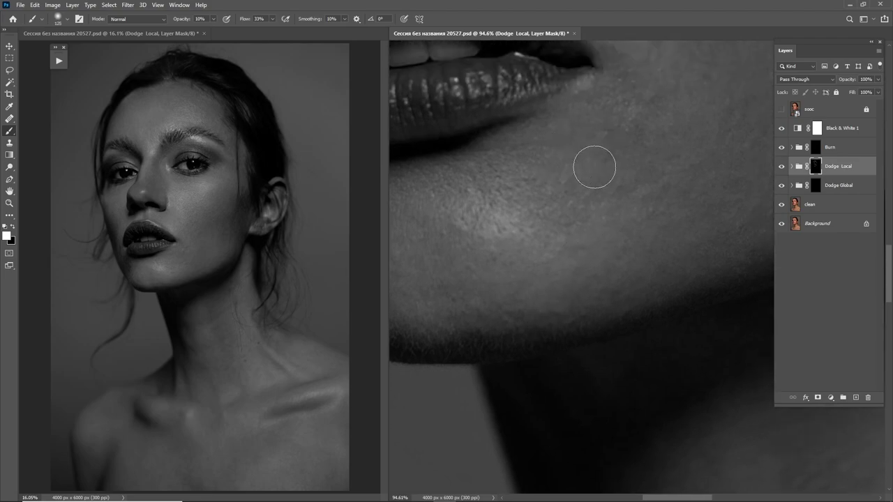
pyautogui.moveTo(660, 128); pyautogui.dragTo(604, 222)
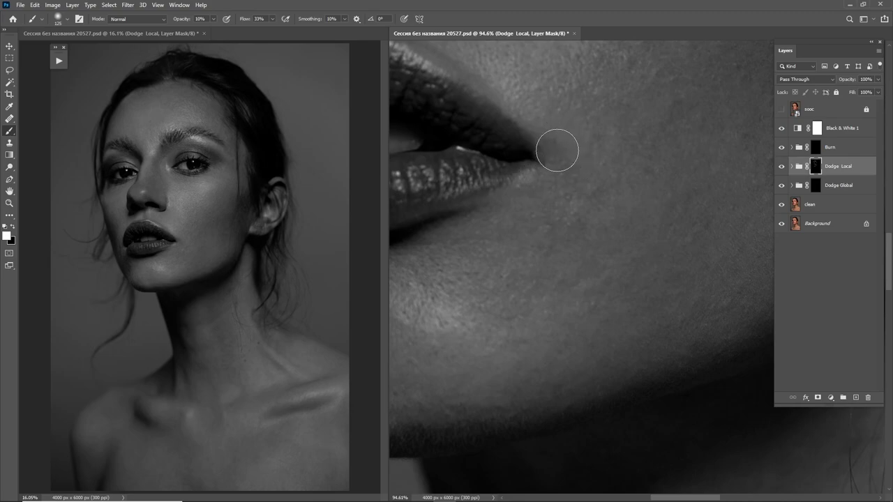
pyautogui.moveTo(572, 160); pyautogui.dragTo(587, 223)
pyautogui.press('[')
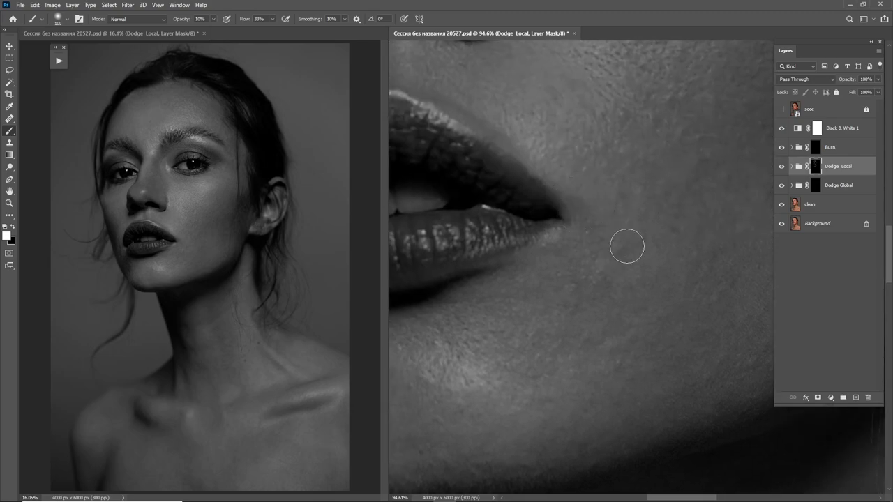
# Dodge the cheek beside the nostril with an enlarged brush.
pyautogui.moveTo(667, 164); pyautogui.dragTo(599, 271)
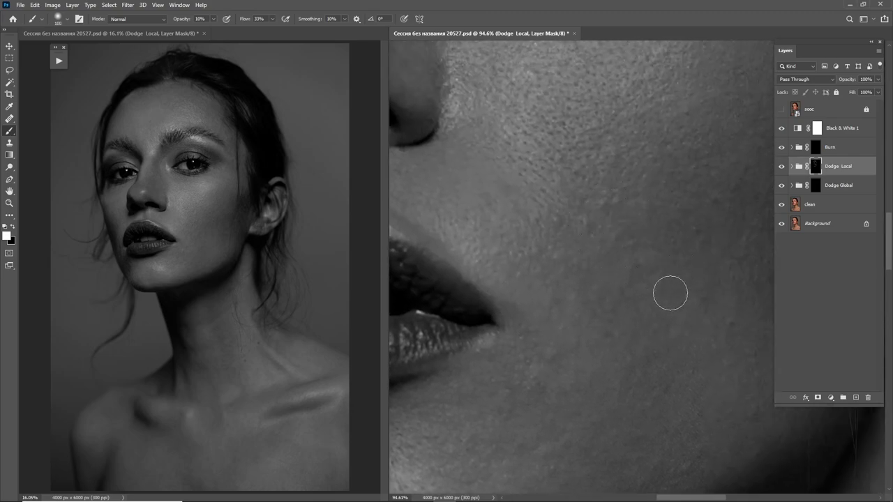
pyautogui.moveTo(670, 293); pyautogui.dragTo(600, 202)
pyautogui.press(']')
pyautogui.press(']')
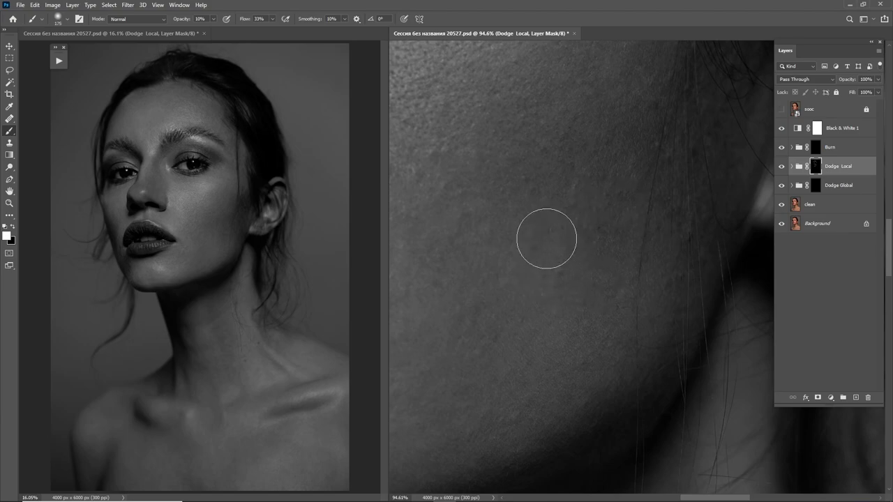
pyautogui.moveTo(570, 238)
pyautogui.mouseDown()
pyautogui.moveTo(583, 245)
pyautogui.moveTo(602, 207)
pyautogui.moveTo(580, 292)
pyautogui.mouseUp()
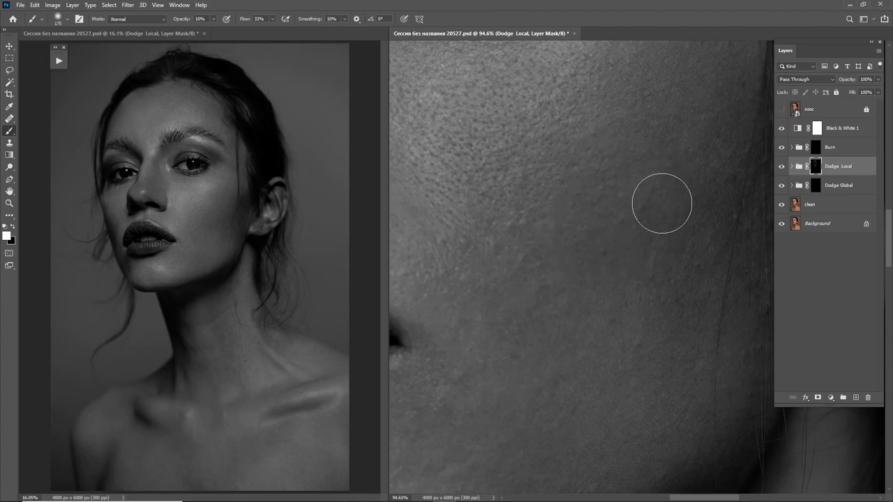
pyautogui.press(']')
# Dodge around the brow, inner brow and upper eyelid, resizing the brush as needed.
pyautogui.moveTo(666, 384); pyautogui.dragTo(704, 347)
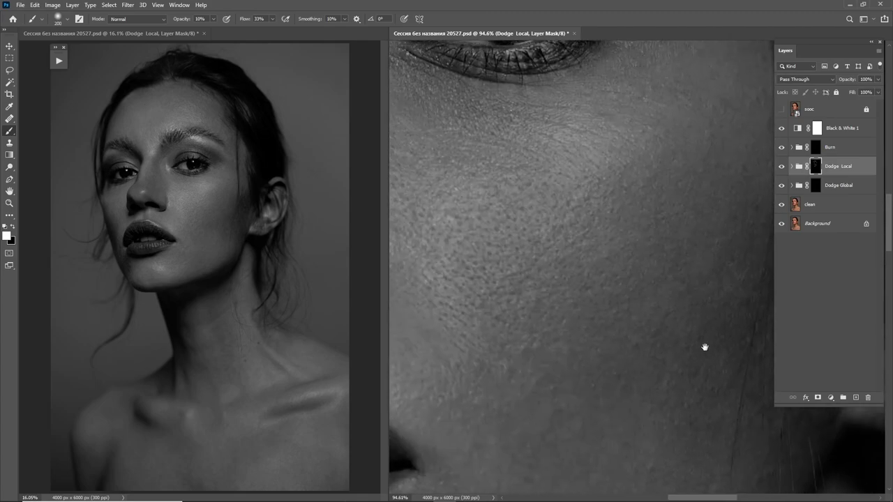
pyautogui.moveTo(672, 291); pyautogui.dragTo(628, 389)
pyautogui.press('[')
pyautogui.press('[')
pyautogui.press('[')
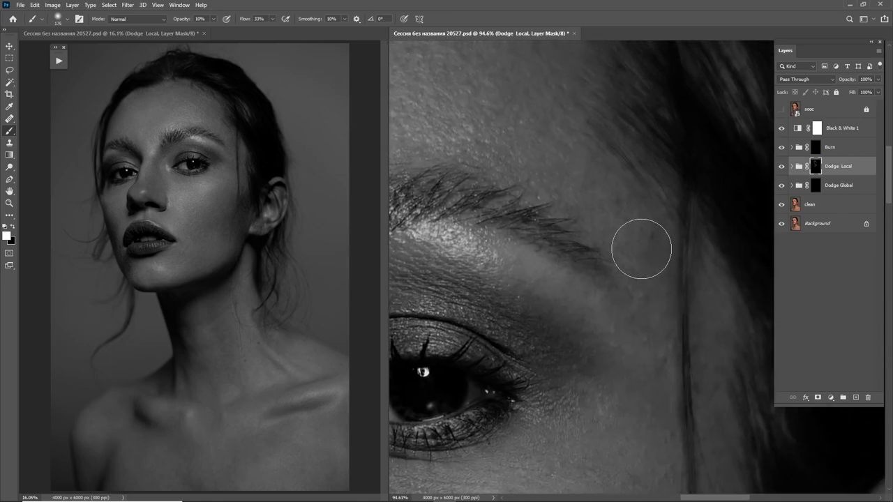
pyautogui.press('[')
pyautogui.press('[')
pyautogui.press('[')
pyautogui.press('[')
pyautogui.moveTo(554, 140); pyautogui.dragTo(598, 207)
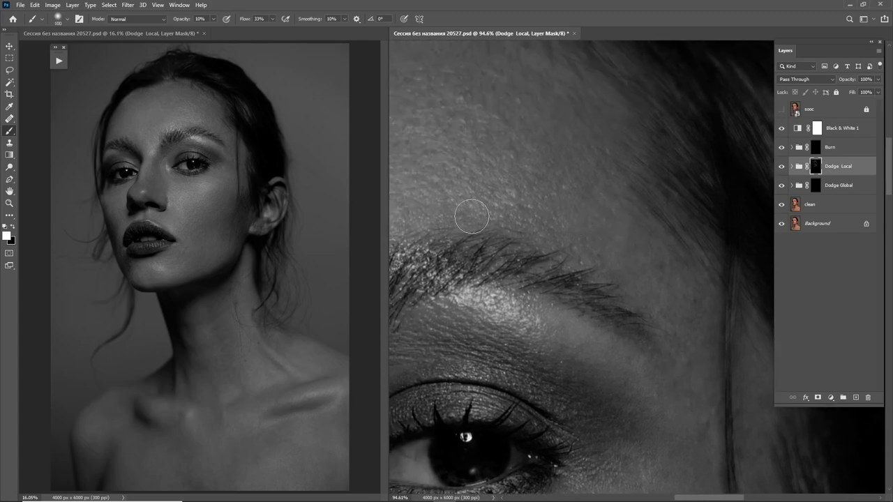
pyautogui.moveTo(471, 217); pyautogui.dragTo(594, 205)
pyautogui.moveTo(552, 174); pyautogui.dragTo(630, 135)
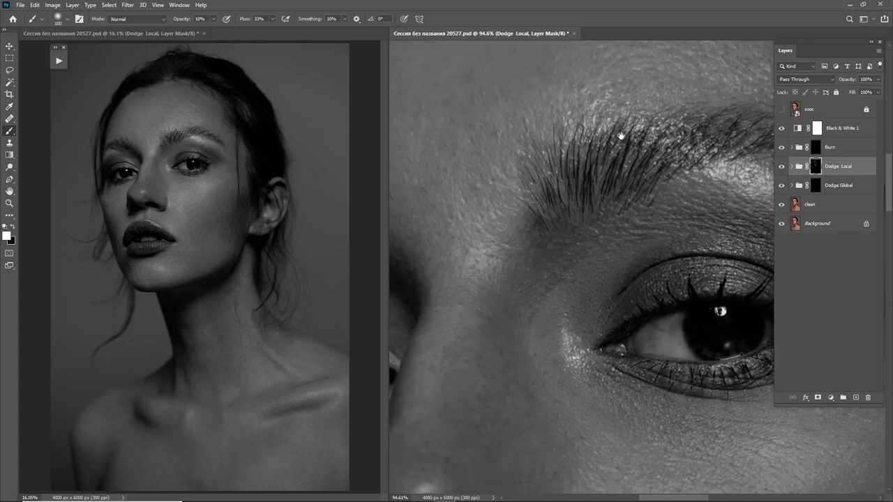
pyautogui.press(']')
pyautogui.moveTo(687, 335); pyautogui.dragTo(568, 233)
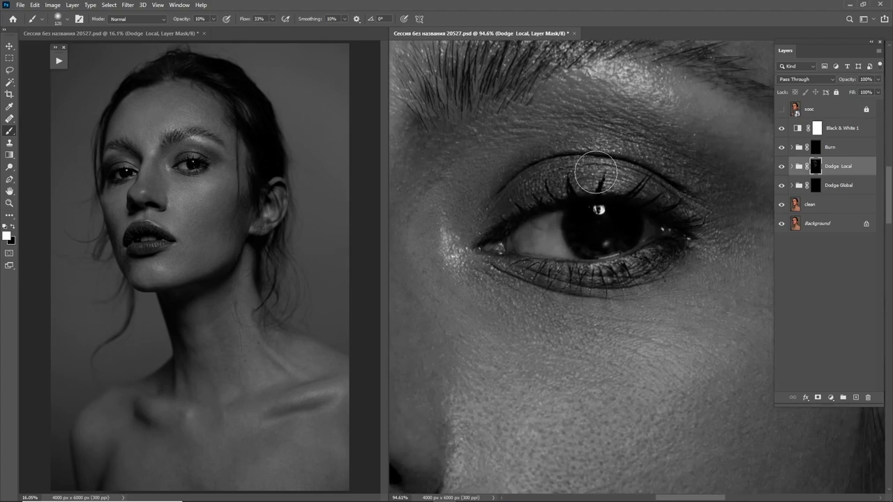
pyautogui.press(']')
pyautogui.press(']')
pyautogui.press('[')
# Zoom in on the skin beside the lips with a small brush for fine dodging.
pyautogui.hscroll(2, 708, 129)
pyautogui.scroll(1, 708, 130)
pyautogui.hscroll(-4, 695, 198)
pyautogui.scroll(-2, 694, 198)
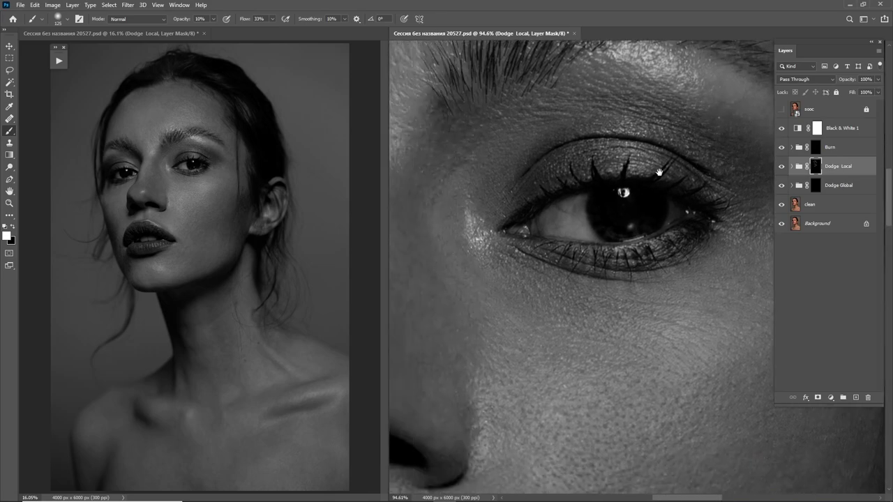
pyautogui.hscroll(-1, 568, 258)
pyautogui.hscroll(-3, 583, 273)
pyautogui.hscroll(-4, 582, 226)
pyautogui.scroll(-2, 583, 225)
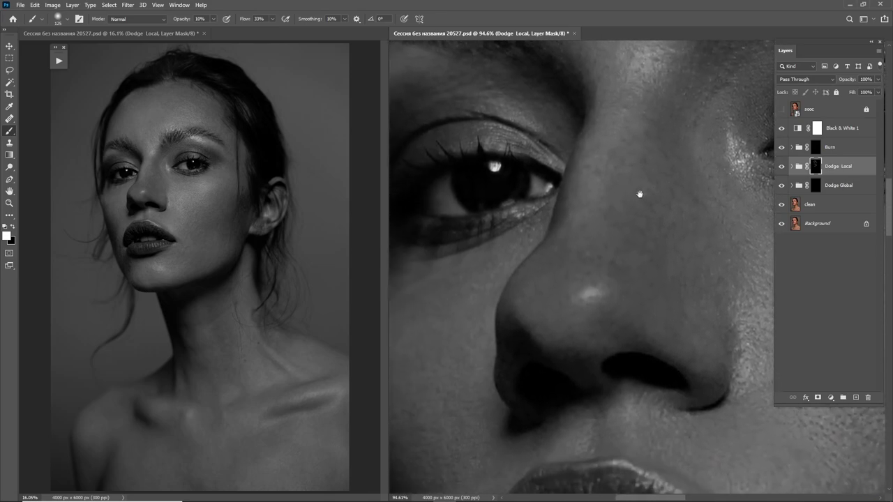
pyautogui.scroll(-1, 639, 193)
pyautogui.scroll(-4, 688, 146)
pyautogui.scroll(-5, 559, 208)
pyautogui.scroll(-3, 559, 207)
pyautogui.hscroll(-1, 558, 207)
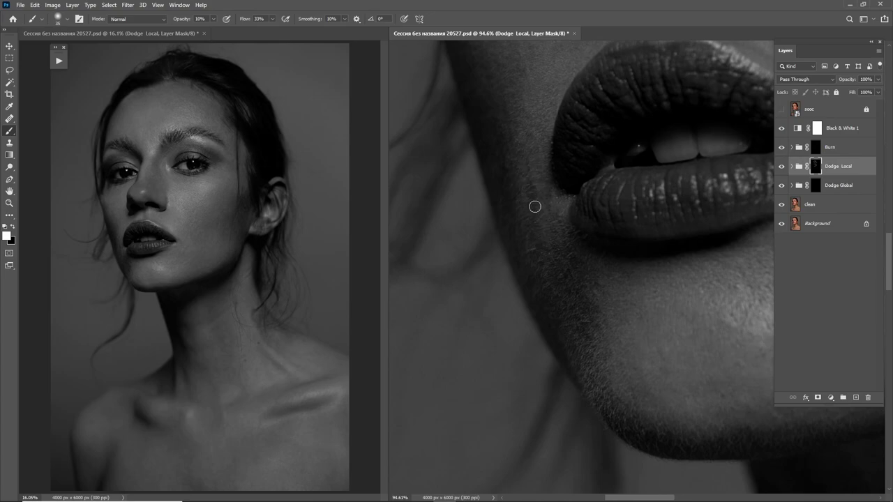
pyautogui.press(']')
pyautogui.press(']')
pyautogui.press(']')
pyautogui.press(']')
pyautogui.press('[')
pyautogui.press('[')
pyautogui.press('[')
pyautogui.press('[')
pyautogui.press('[')
pyautogui.press('[')
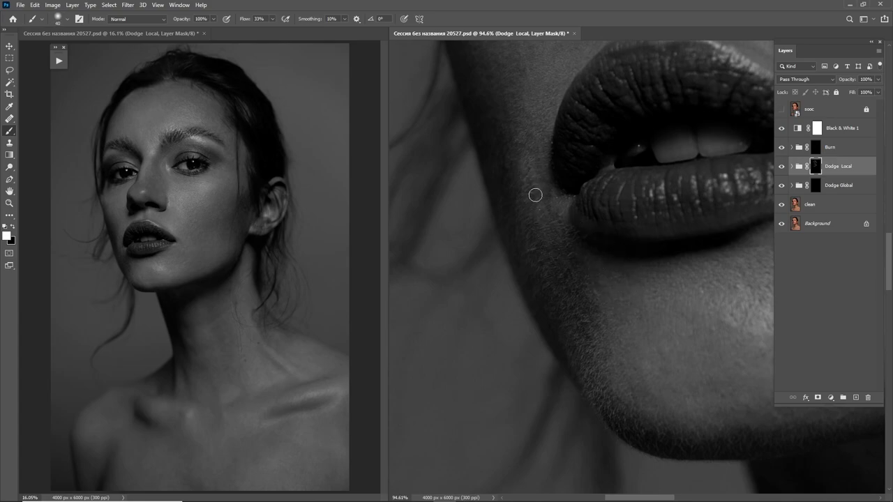
pyautogui.keyDown('ctrl'); pyautogui.click(535, 195); pyautogui.keyUp('ctrl')
pyautogui.press('[')
pyautogui.press('[')
pyautogui.press('[')
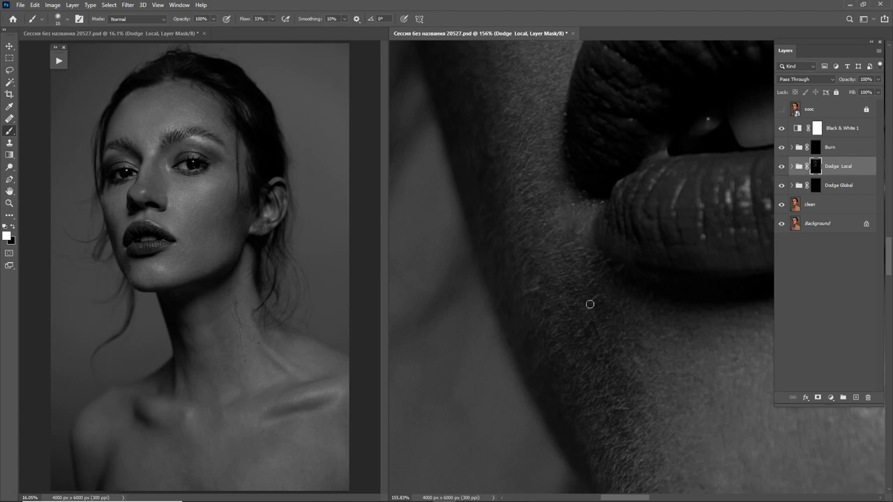
# Lower the brush opacity to 30% and zoom out to frame the whole mouth.
pyautogui.moveTo(598, 353); pyautogui.dragTo(583, 259)
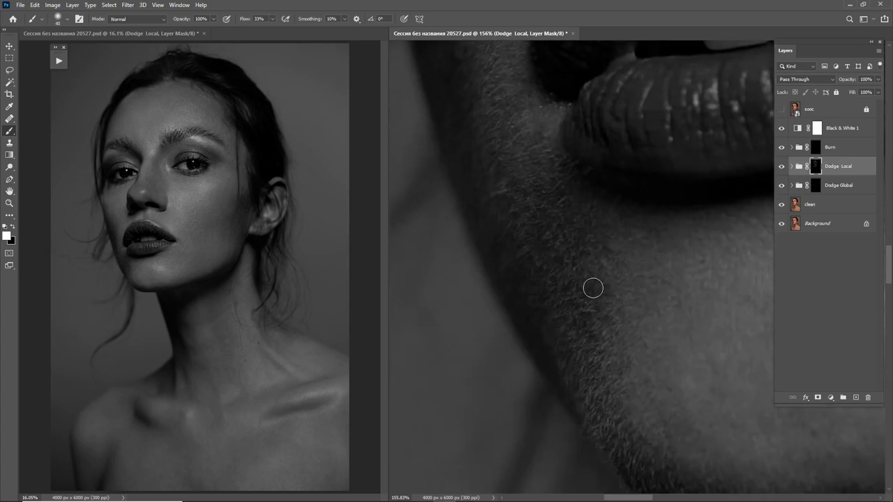
pyautogui.press(']')
pyautogui.press(']')
pyautogui.press(']')
pyautogui.press('3')
pyautogui.moveTo(607, 280); pyautogui.dragTo(468, 319)
pyautogui.press('z')
pyautogui.moveTo(602, 279); pyautogui.dragTo(576, 278)
pyautogui.press('b')
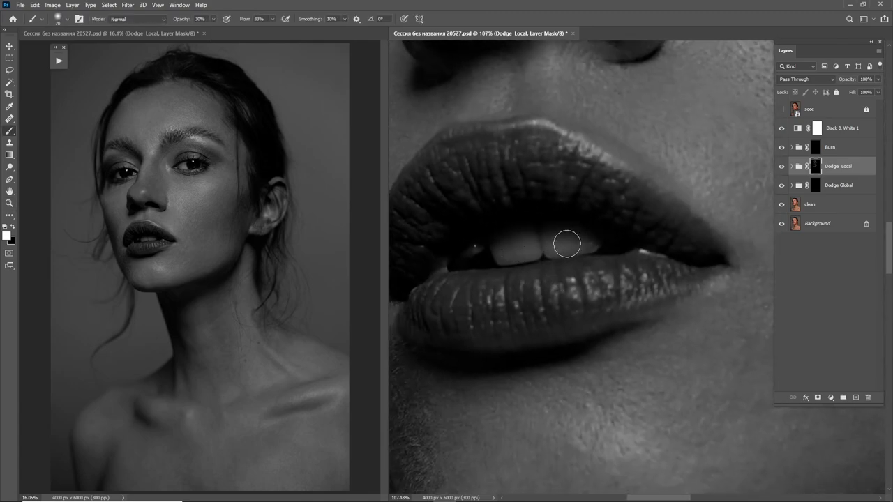
# Dodge the upper and lower lip edges and around the nose, adjusting brush size.
pyautogui.press(']')
pyautogui.press(']')
pyautogui.moveTo(626, 170); pyautogui.dragTo(640, 226)
pyautogui.press('[')
pyautogui.press('[')
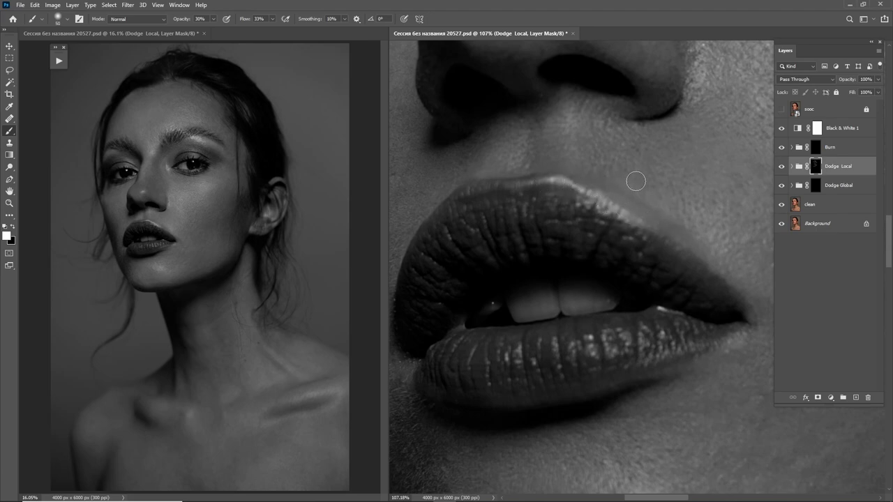
pyautogui.press(']')
pyautogui.press('[')
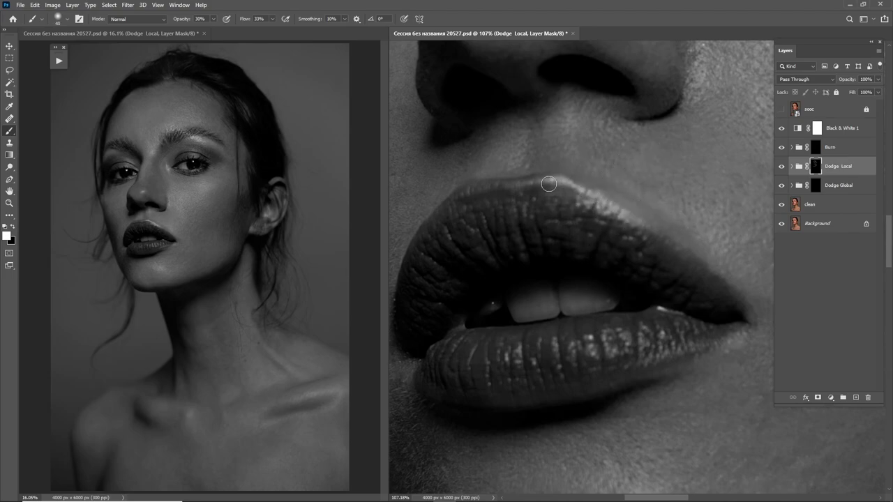
pyautogui.press(']')
pyautogui.press(']')
pyautogui.press(']')
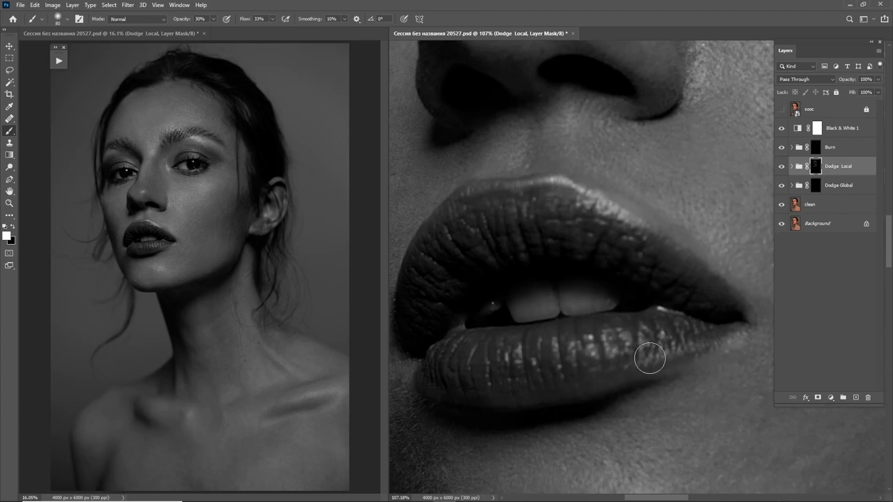
pyautogui.scroll(5, 601, 255)
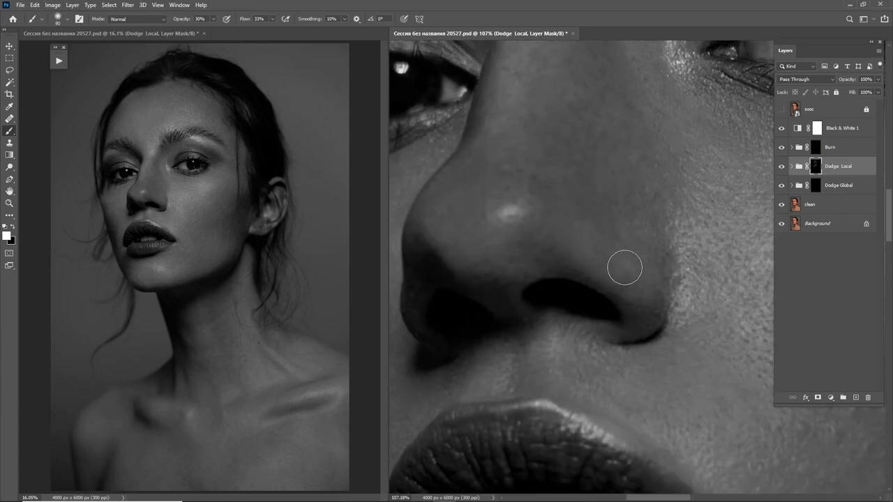
pyautogui.press('[')
pyautogui.scroll(5, 551, 342)
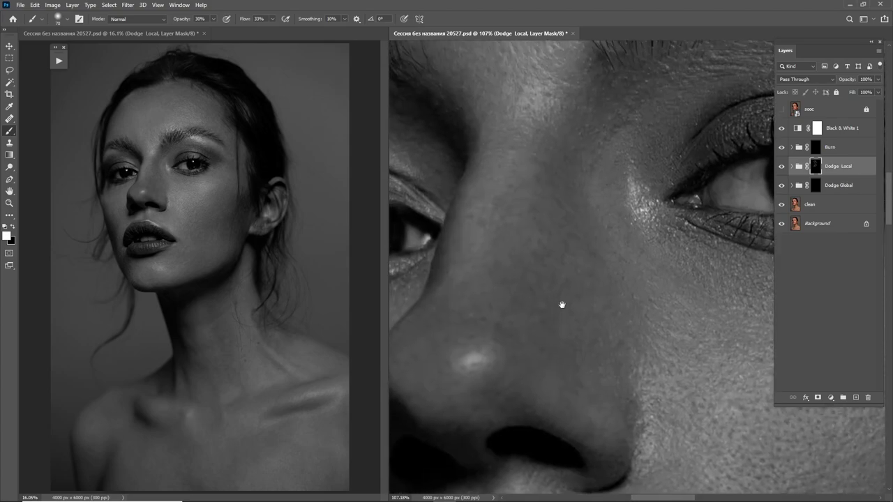
pyautogui.scroll(-3, 527, 188)
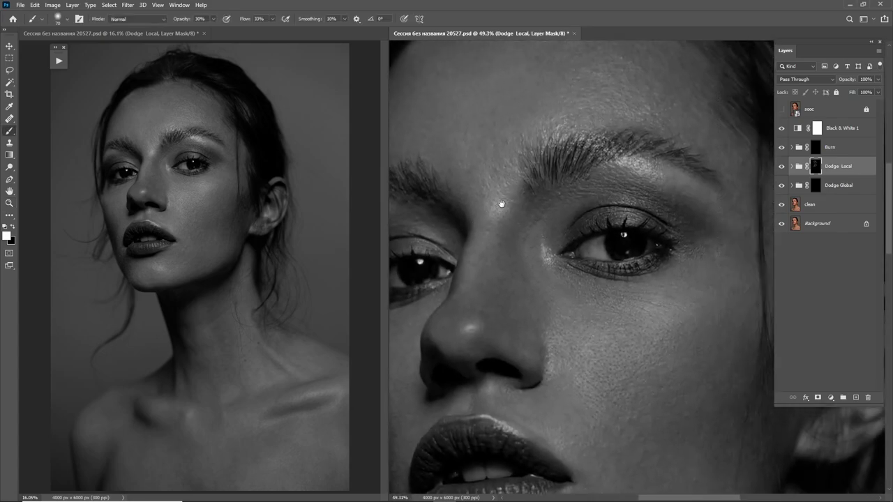
# Toggle the black-and-white check, clean layer and dodge groups to compare before and after.
pyautogui.scroll(-3, 526, 84)
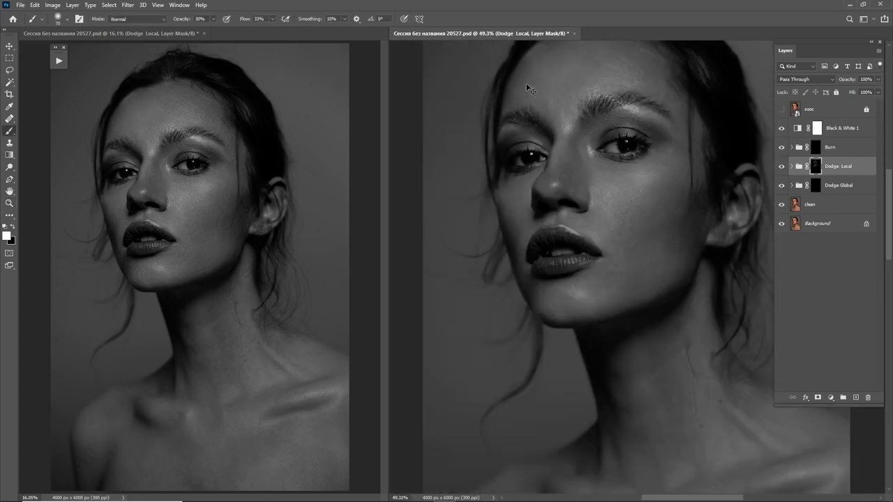
pyautogui.click(782, 127)
pyautogui.click(781, 129)
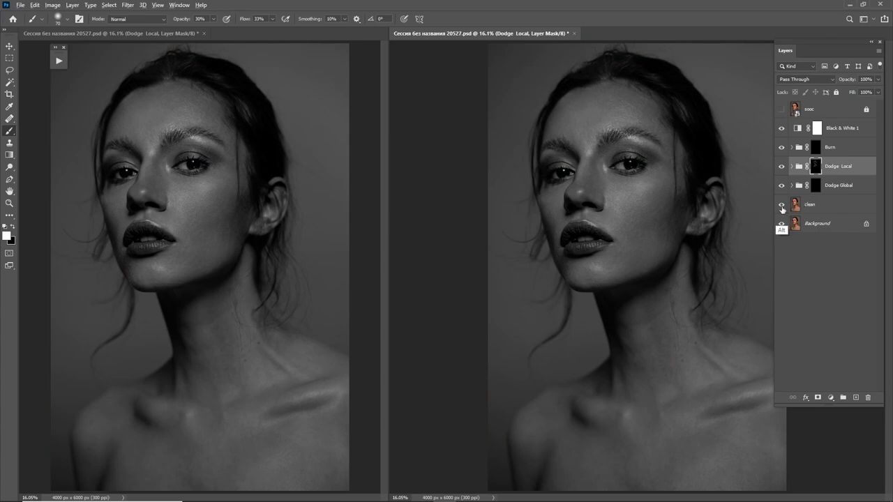
pyautogui.keyDown('alt'); pyautogui.click(781, 204); pyautogui.keyUp('alt')
pyautogui.keyDown('alt'); pyautogui.click(782, 206); pyautogui.keyUp('alt')
pyautogui.moveTo(781, 166)
pyautogui.mouseDown()
pyautogui.moveTo(781, 205)
pyautogui.moveTo(784, 155)
pyautogui.mouseUp()
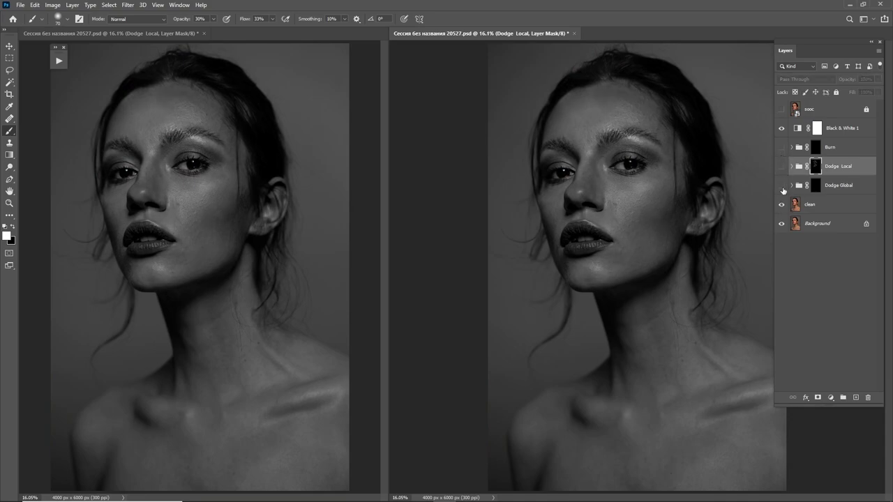
pyautogui.click(781, 184)
pyautogui.click(781, 166)
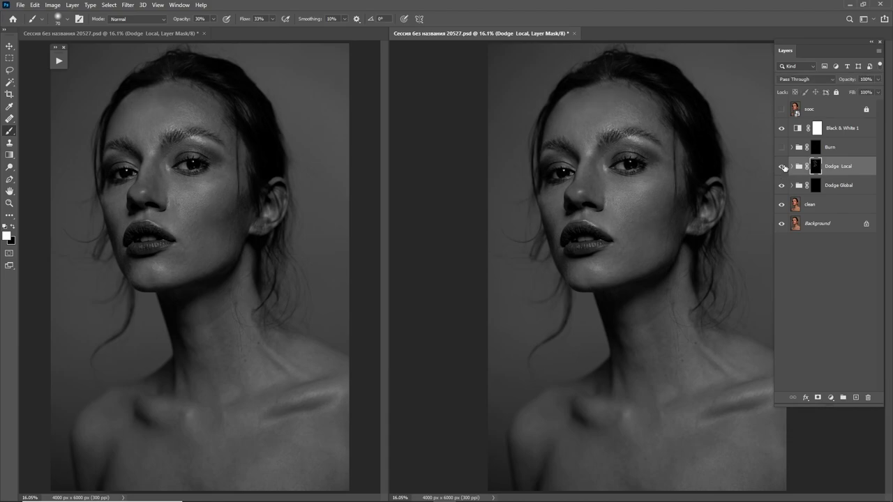
pyautogui.click(782, 127)
pyautogui.click(782, 166)
pyautogui.click(781, 166)
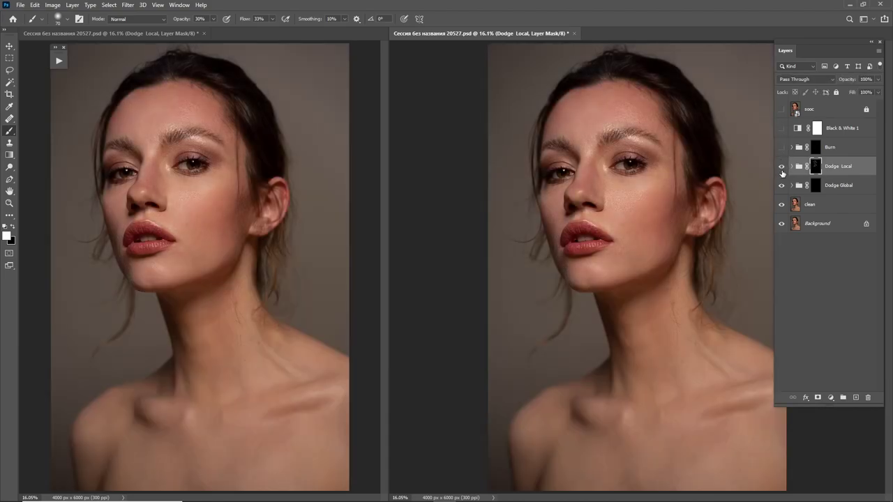
pyautogui.click(781, 166)
pyautogui.click(782, 167)
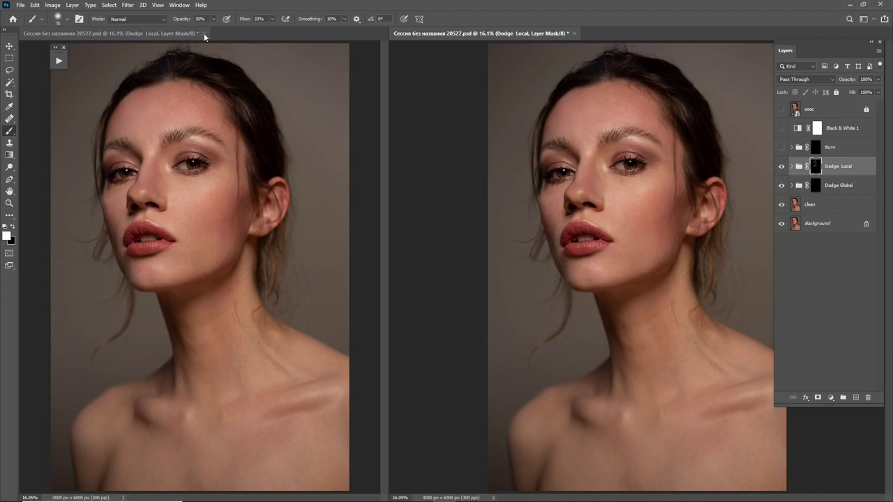
# Close the duplicate document view, then compare the sooc original and Dodge Local visibility.
pyautogui.click(203, 32)
pyautogui.click(781, 109)
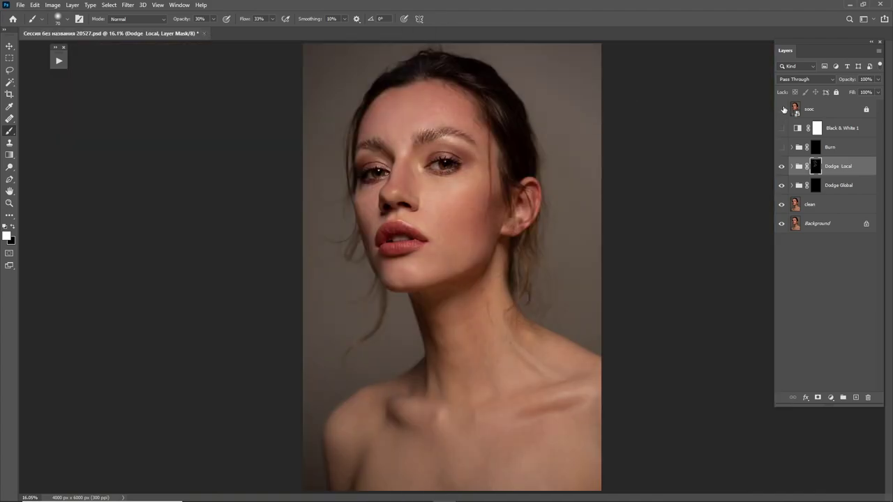
pyautogui.click(781, 110)
pyautogui.click(781, 110)
pyautogui.click(781, 129)
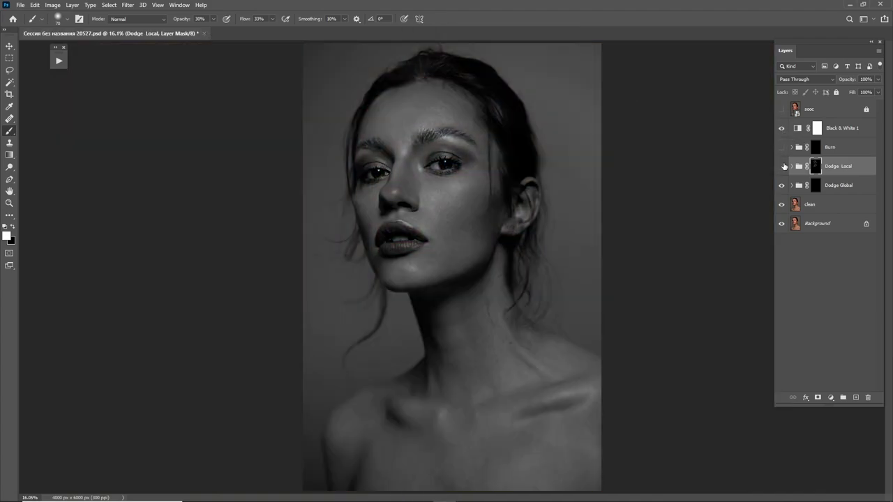
pyautogui.click(782, 167)
pyautogui.click(782, 167)
pyautogui.click(782, 167)
pyautogui.click(782, 167)
pyautogui.click(791, 168)
# Hide the black-and-white check and zoom on eyes, nose and lips to compare local dodging.
pyautogui.click(782, 128)
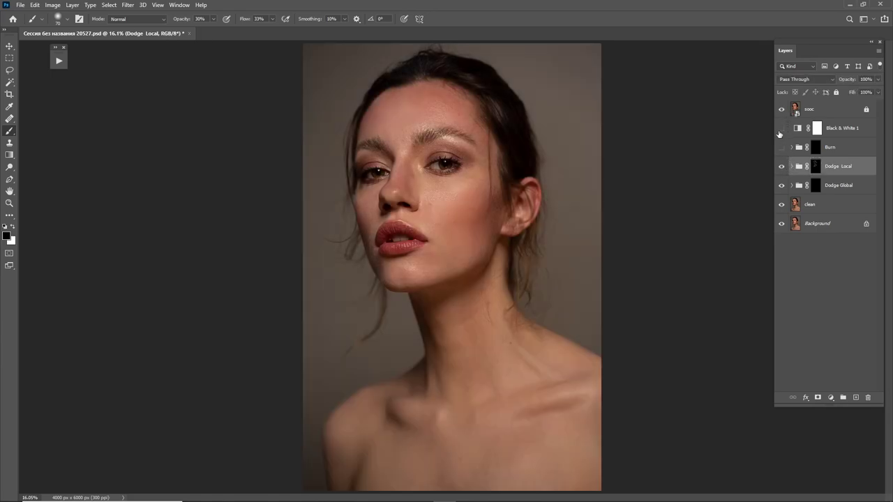
pyautogui.press('z')
pyautogui.moveTo(494, 246)
pyautogui.mouseDown()
pyautogui.moveTo(535, 249)
pyautogui.moveTo(503, 269)
pyautogui.mouseUp()
pyautogui.moveTo(458, 175); pyautogui.dragTo(806, 183)
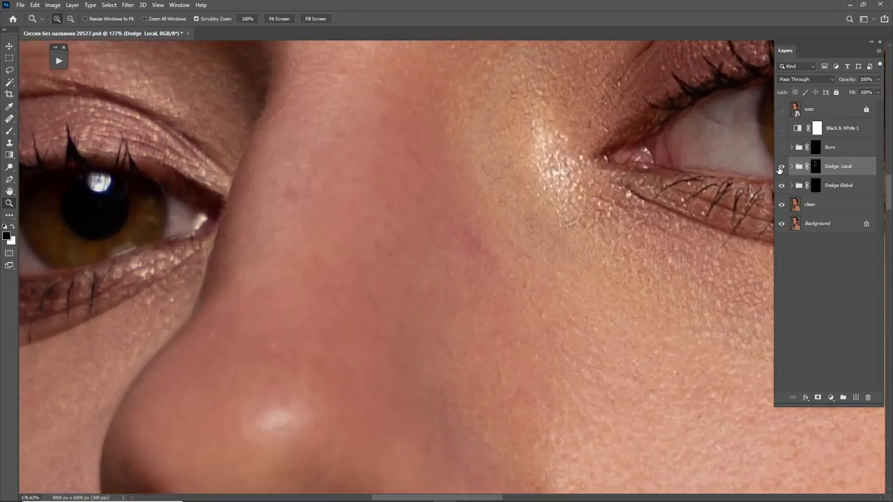
pyautogui.click(781, 166)
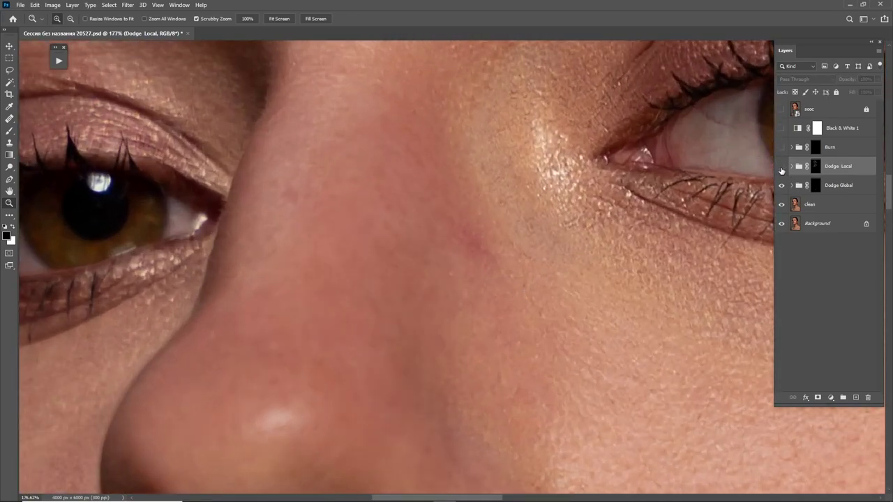
pyautogui.click(781, 166)
pyautogui.hotkey('ctrl', '0')
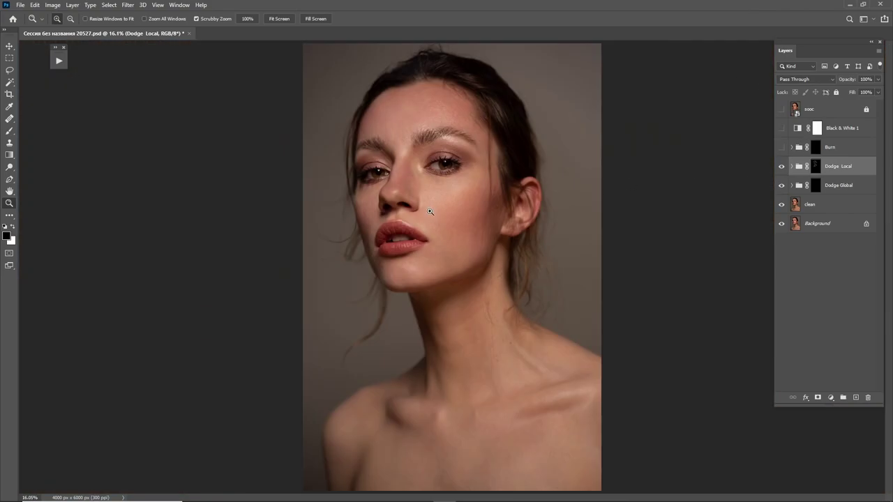
pyautogui.moveTo(430, 211); pyautogui.dragTo(659, 221)
pyautogui.moveTo(576, 220); pyautogui.dragTo(504, 239)
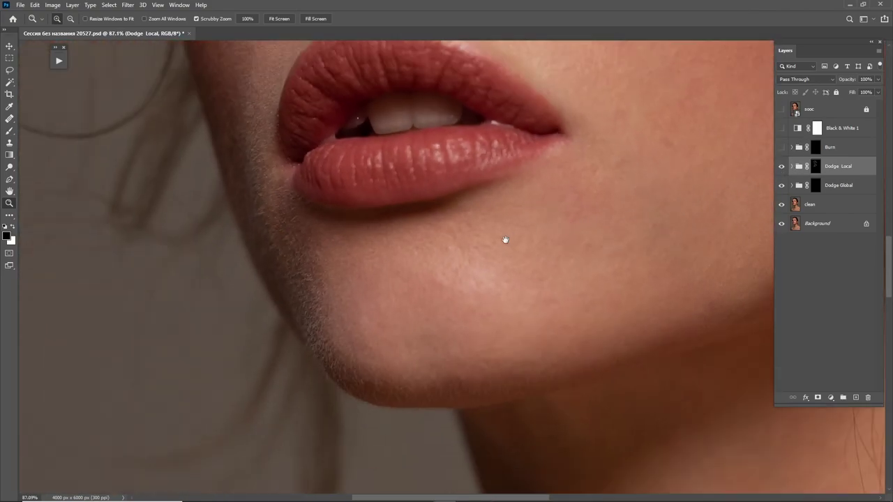
# Expand the Dodge Local group, compare it on and off, and target the Desaturate mask.
pyautogui.click(791, 167)
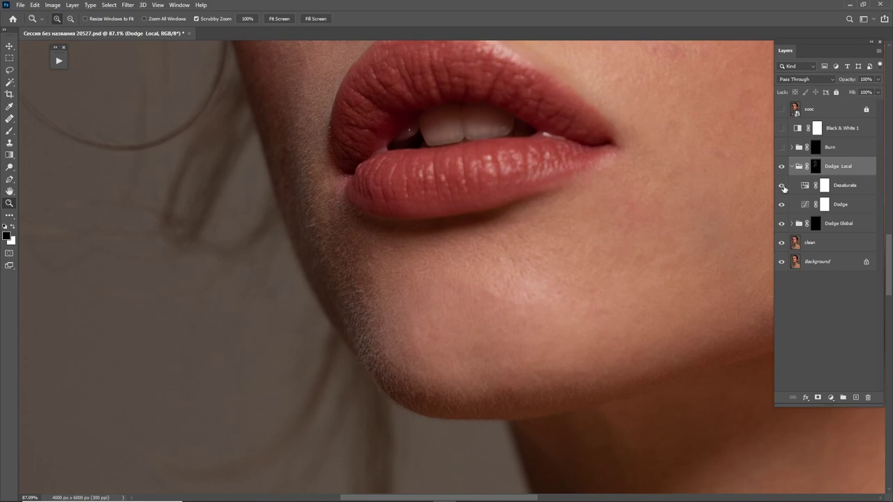
pyautogui.click(782, 167)
pyautogui.click(782, 167)
pyautogui.click(783, 168)
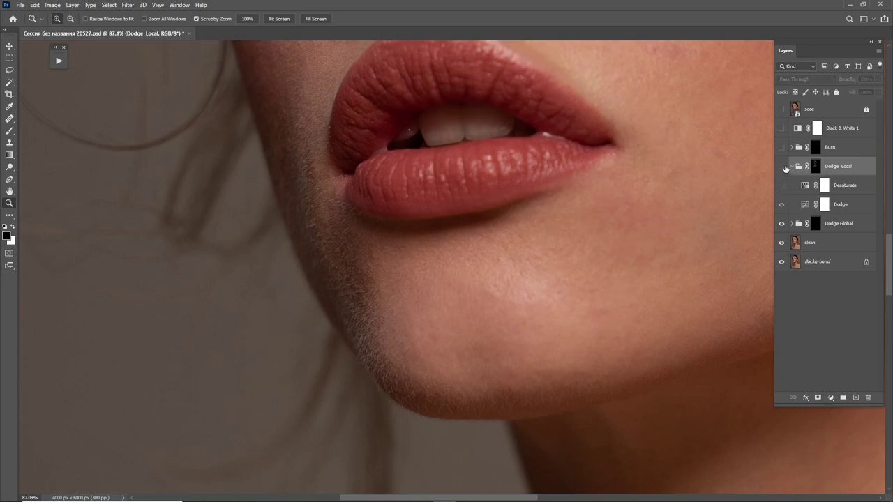
pyautogui.click(783, 168)
pyautogui.click(832, 184)
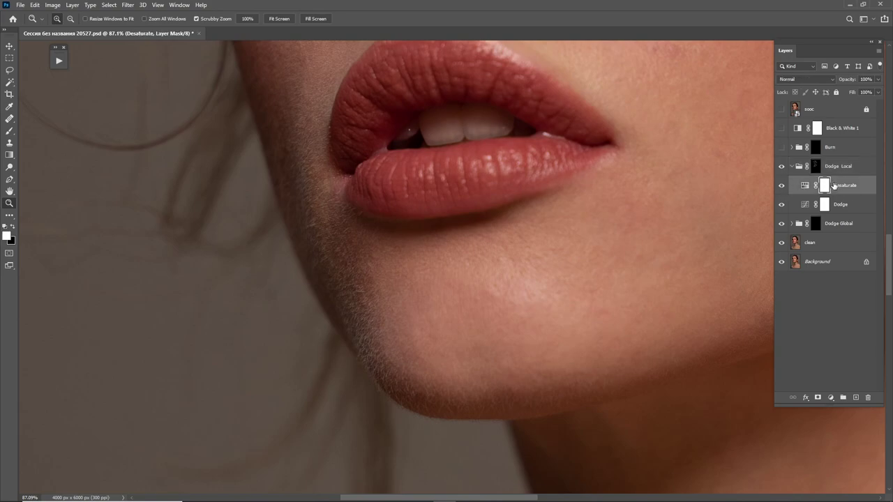
pyautogui.hotkey('ctrl', '0')
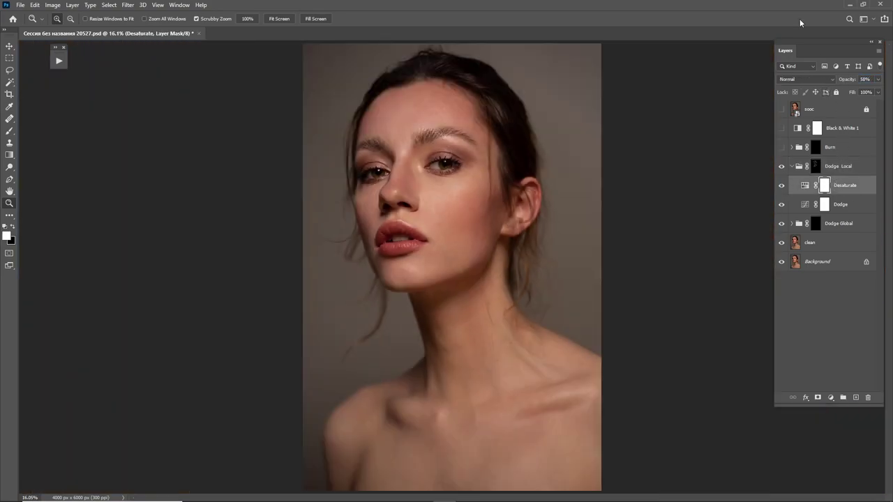
pyautogui.click(794, 166)
# Collapse Dodge Local and toggle the sooc original repeatedly, leaving it hidden.
pyautogui.click(793, 166)
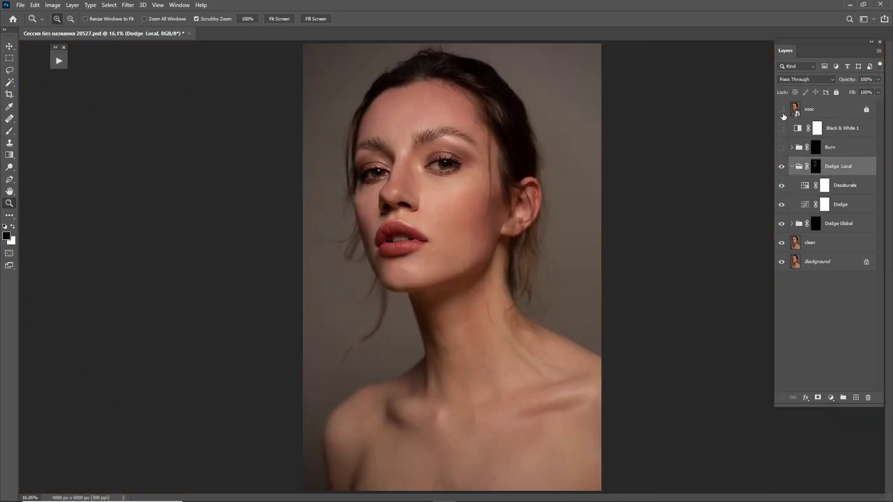
pyautogui.click(781, 109)
pyautogui.click(782, 109)
pyautogui.click(791, 167)
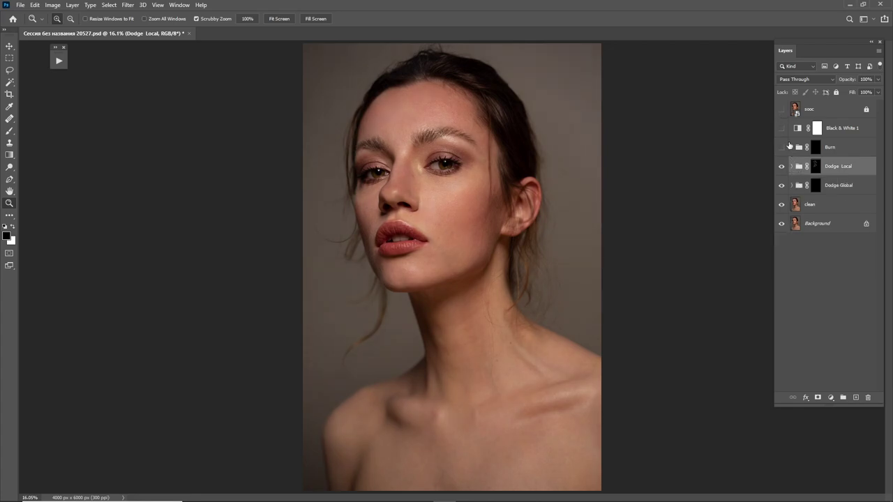
pyautogui.click(781, 110)
pyautogui.click(781, 110)
pyautogui.click(781, 109)
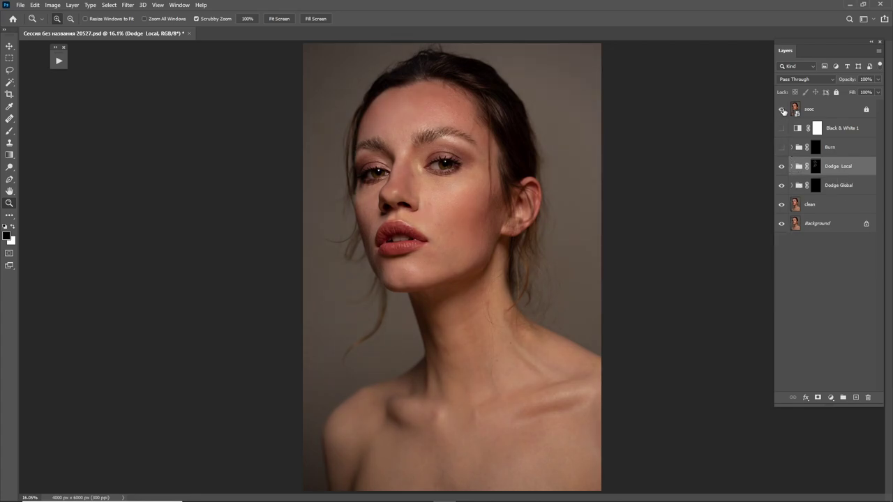
pyautogui.click(781, 110)
pyautogui.click(781, 110)
pyautogui.click(781, 110)
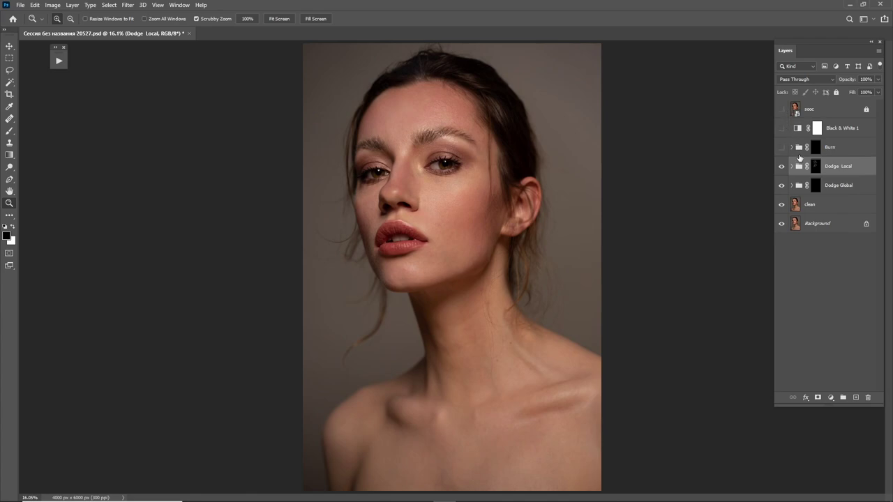
# Brighten the right cheek with a large 300–600 px soft white brush on the Dodge Global mask.
pyautogui.click(814, 184)
pyautogui.press('x')
pyautogui.moveTo(426, 203); pyautogui.dragTo(459, 233)
pyautogui.press('b')
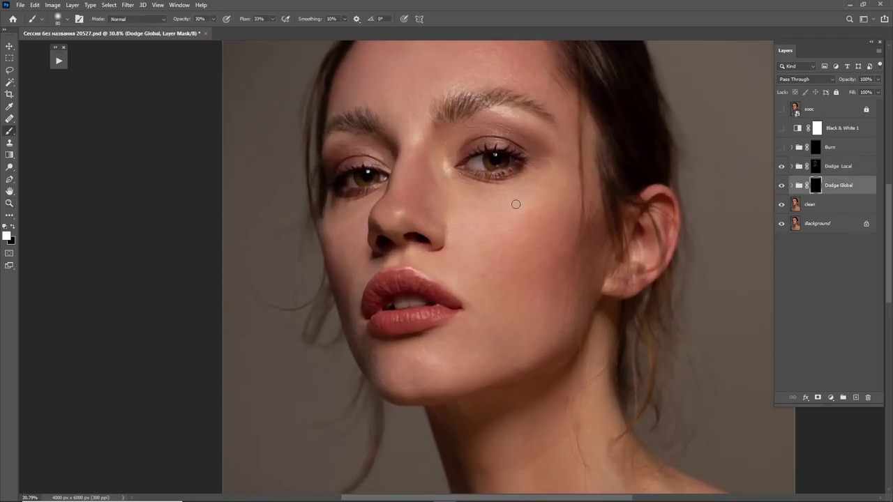
pyautogui.press(']')
pyautogui.press(']')
pyautogui.press(']')
pyautogui.moveTo(518, 219)
pyautogui.mouseDown()
pyautogui.moveTo(514, 230)
pyautogui.moveTo(488, 235)
pyautogui.moveTo(507, 224)
pyautogui.mouseUp()
pyautogui.press('[')
pyautogui.press('[')
pyautogui.press('[')
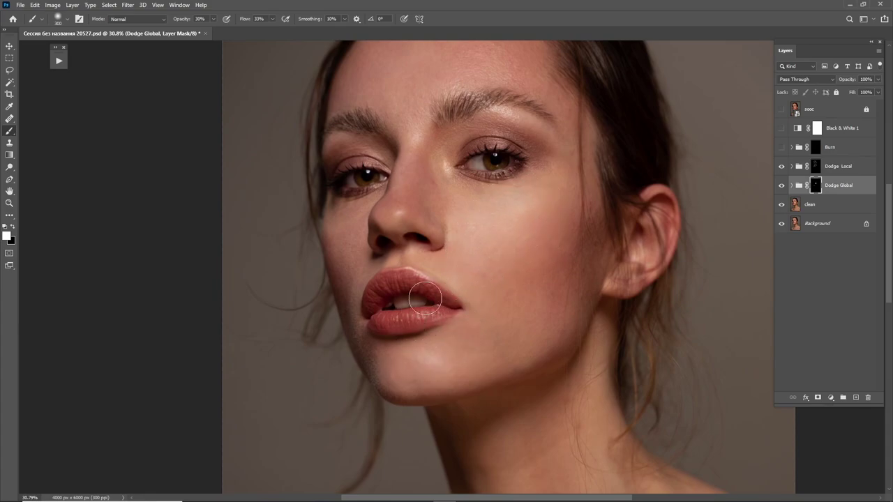
pyautogui.press('[')
pyautogui.scroll(3, 474, 204)
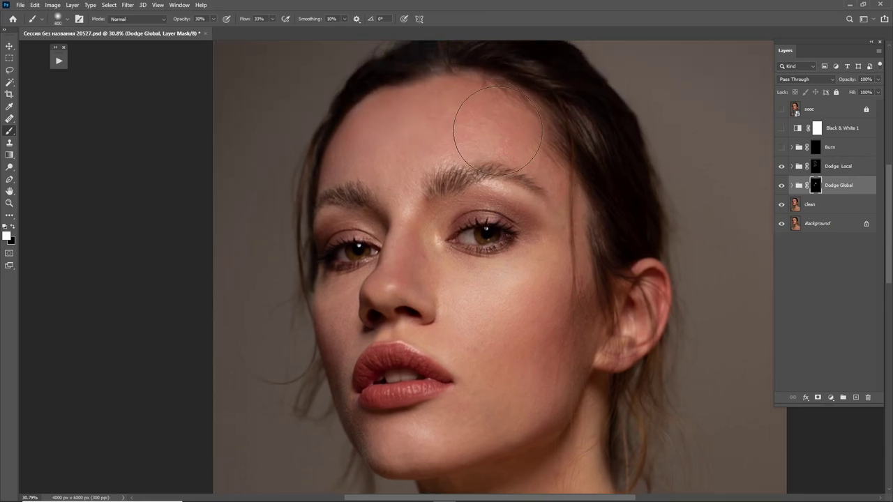
pyautogui.press(']')
pyautogui.press(']')
pyautogui.press(']')
# Toggle Dodge Global to judge its effect, then target the Burn group's mask.
pyautogui.click(782, 186)
pyautogui.click(783, 186)
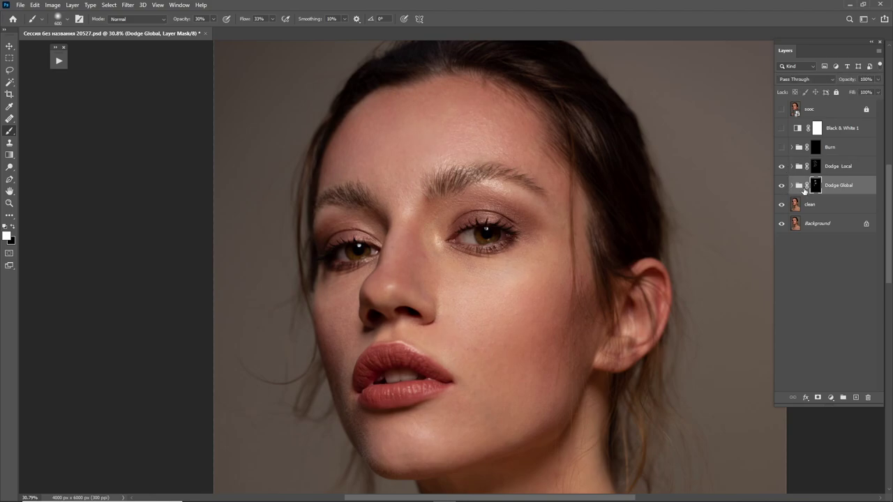
pyautogui.click(792, 186)
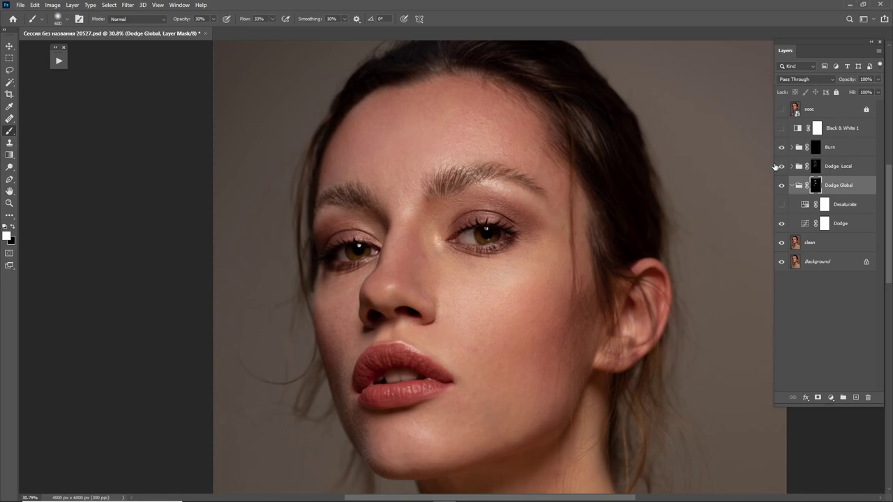
pyautogui.click(792, 186)
pyautogui.scroll(-3, 607, 183)
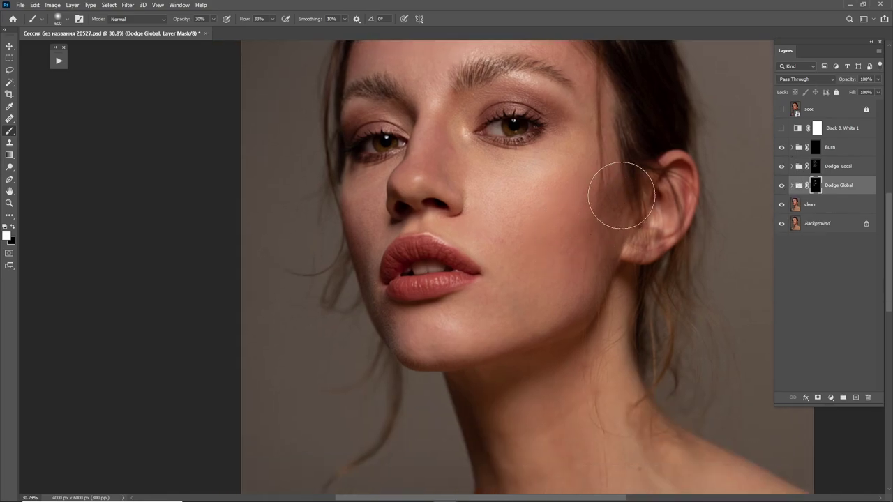
pyautogui.click(815, 147)
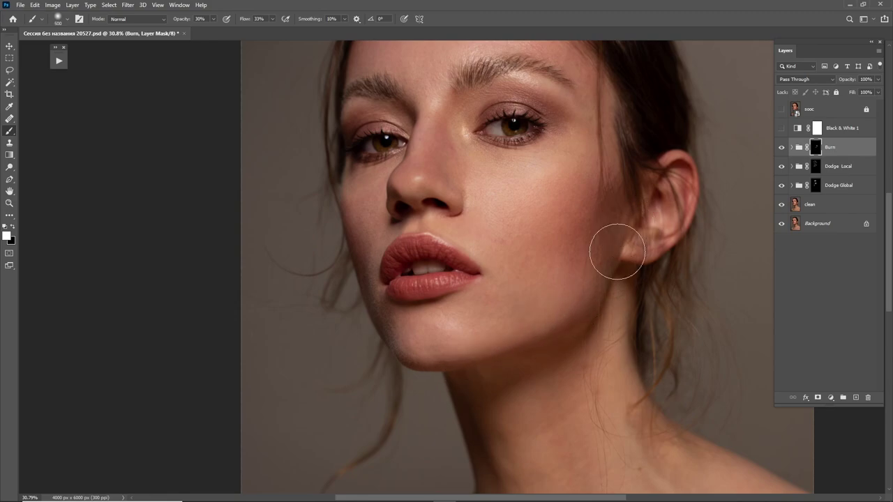
pyautogui.scroll(-3, 649, 122)
# Turn on Black & White 1 and dodge the neck and chest on the Dodge Local mask with 400–700 px brushes.
pyautogui.click(781, 128)
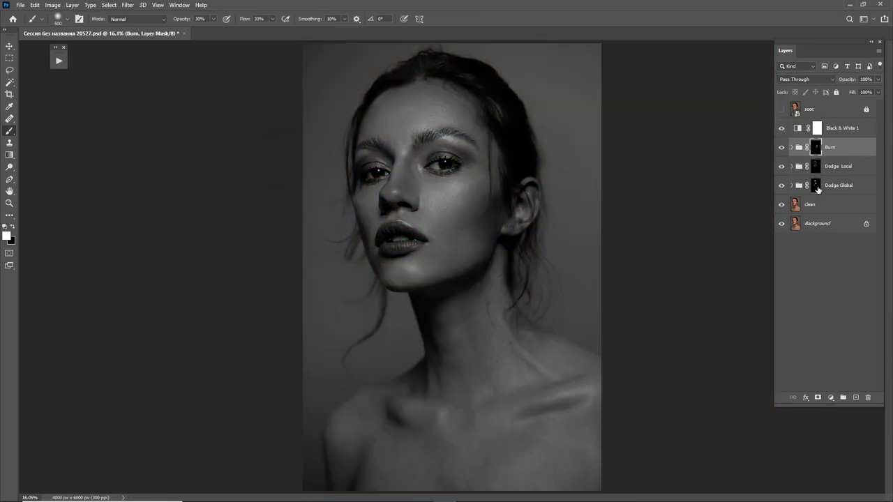
pyautogui.click(815, 166)
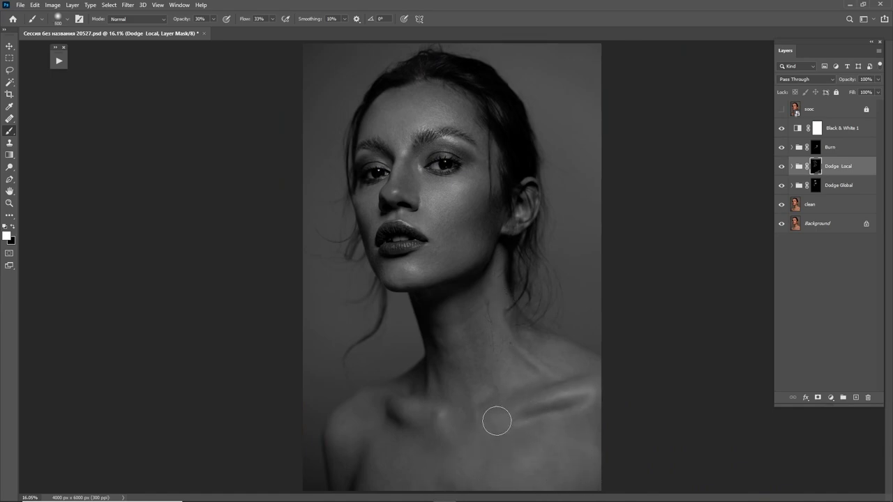
pyautogui.press(']')
pyautogui.press(']')
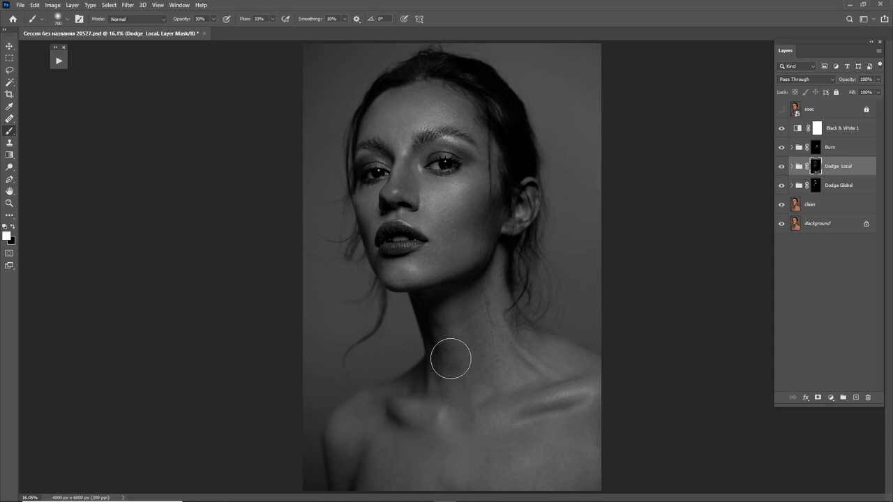
pyautogui.press('[')
pyautogui.press('[')
pyautogui.press('[')
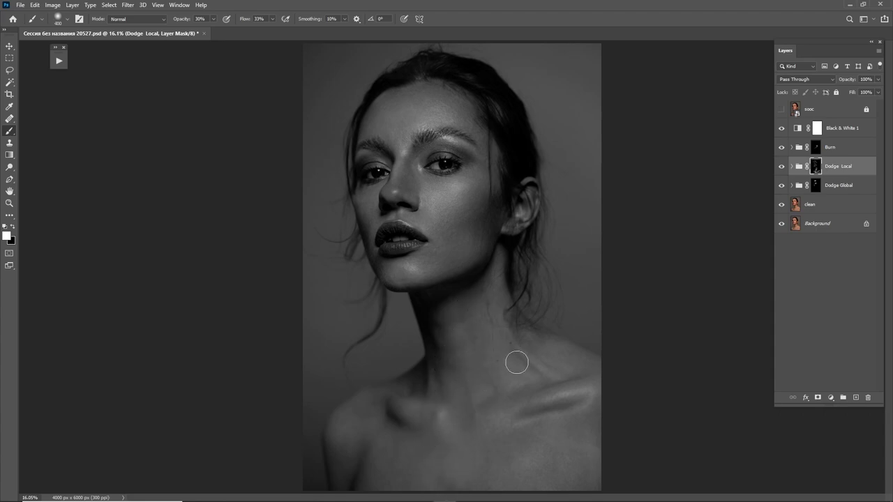
pyautogui.press(']')
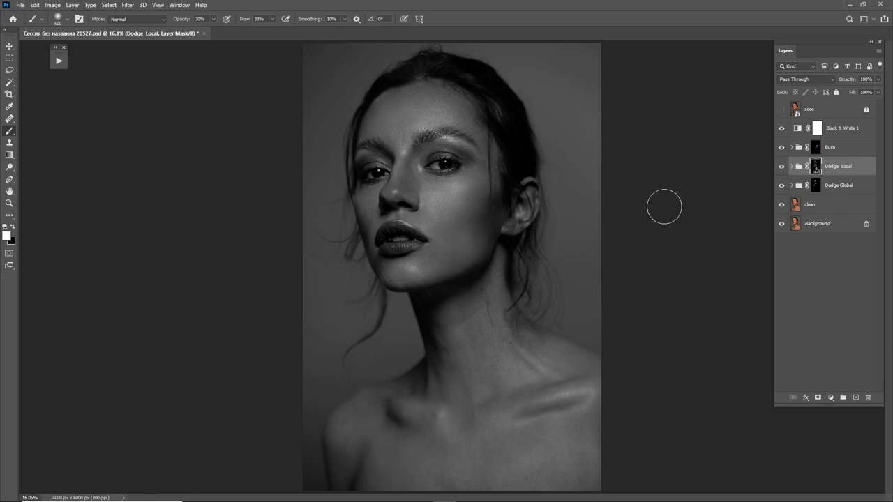
# Hide Black & White 1, compare the retouch against the original sooc layer, and target the Burn mask.
pyautogui.click(781, 128)
pyautogui.click(781, 110)
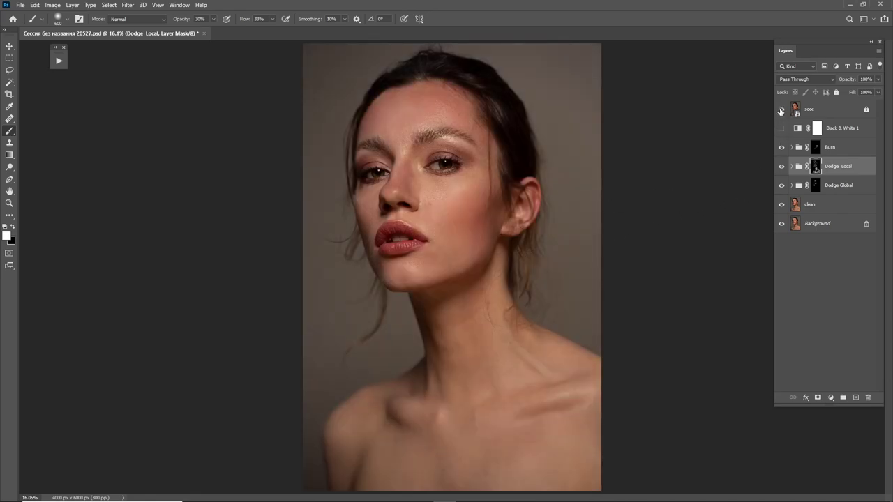
pyautogui.click(782, 112)
pyautogui.click(781, 110)
pyautogui.click(781, 111)
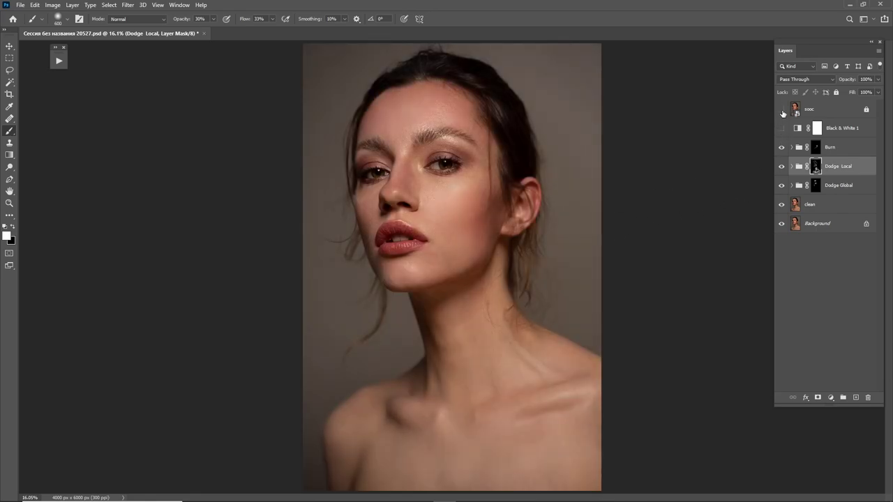
pyautogui.click(782, 111)
pyautogui.click(783, 110)
pyautogui.click(817, 148)
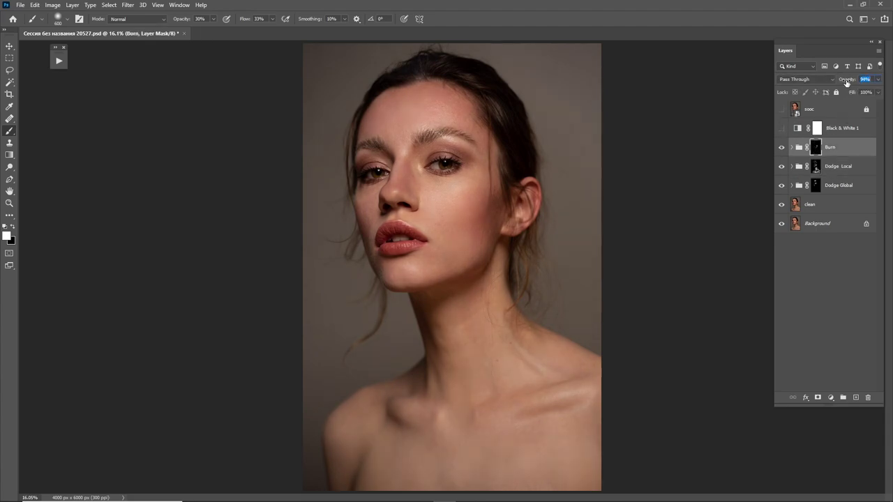
# Group the four retouching layers, make a merged copy, and rename the group Dodge Burn.
pyautogui.keyDown('shift'); pyautogui.click(823, 204); pyautogui.keyUp('shift')
pyautogui.hotkey('ctrl', 'g')
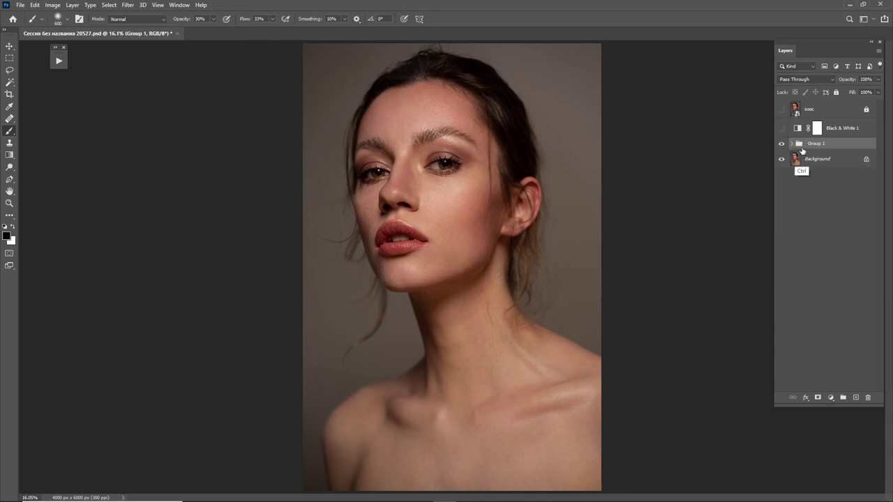
pyautogui.hotkey('ctrl', 'j')
pyautogui.hotkey('ctrl', 'e')
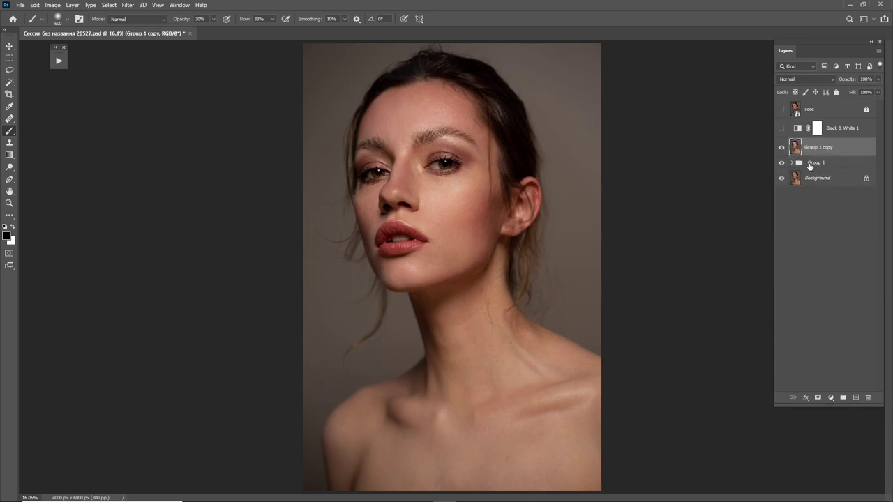
pyautogui.doubleClick(814, 166)
pyautogui.write('DODGE BURN')
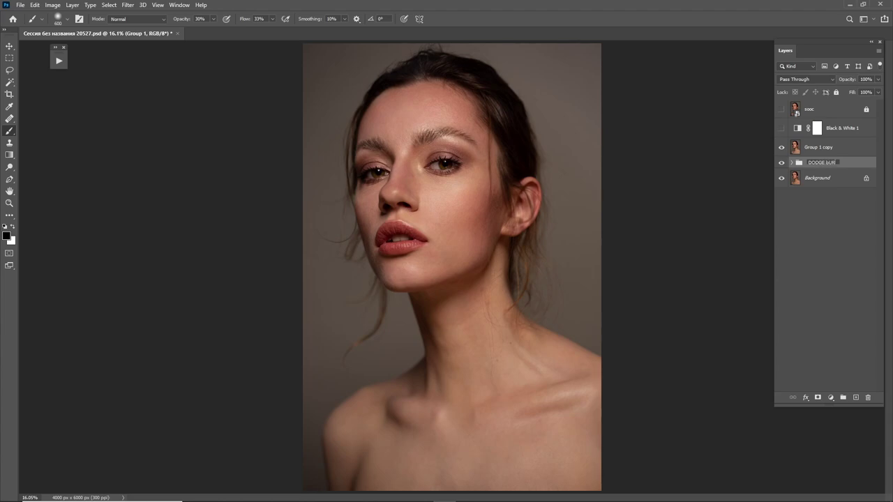
pyautogui.press('Return')
pyautogui.write('Dodge Bur')
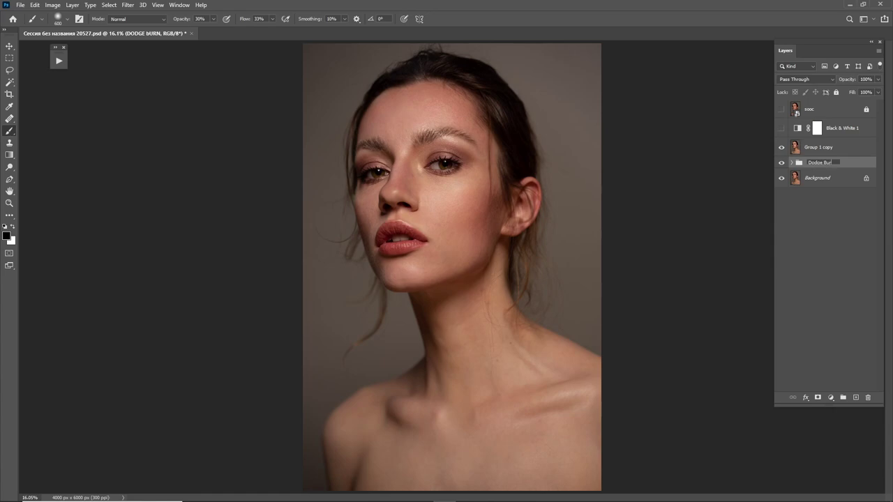
pyautogui.write('n')
pyautogui.press('Return')
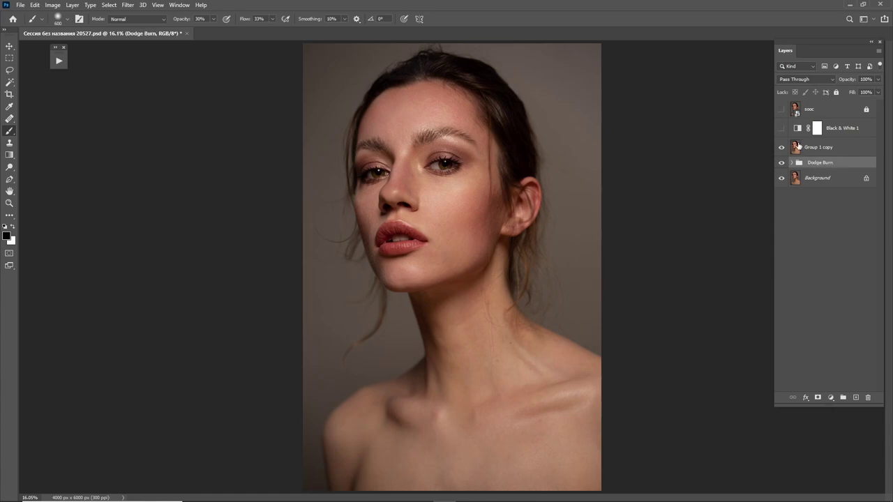
# Compare the merged Group 1 copy against the hidden Dodge Burn group.
pyautogui.click(781, 163)
pyautogui.click(781, 148)
pyautogui.click(781, 147)
pyautogui.click(818, 153)
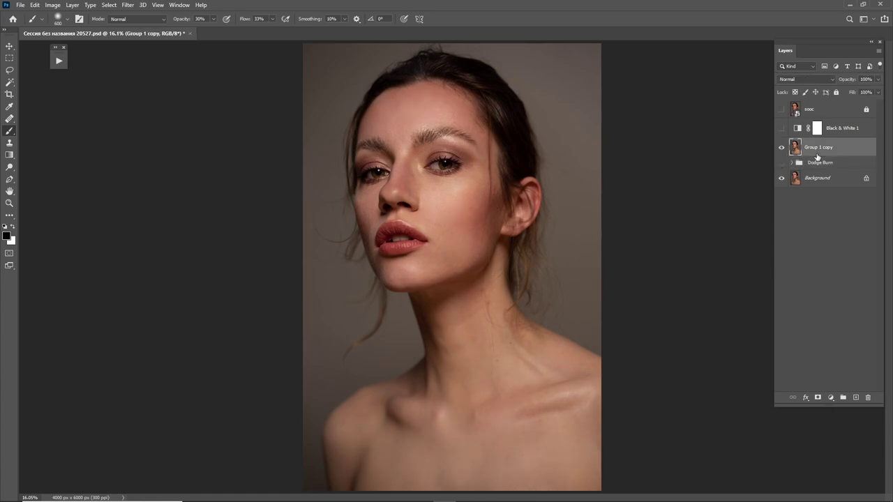
pyautogui.click(781, 148)
pyautogui.click(781, 147)
pyautogui.click(781, 147)
pyautogui.click(782, 148)
pyautogui.click(781, 148)
pyautogui.click(781, 148)
# Run the F S + frequency separation action with a 14.0 pixel Gaussian Blur.
pyautogui.click(59, 62)
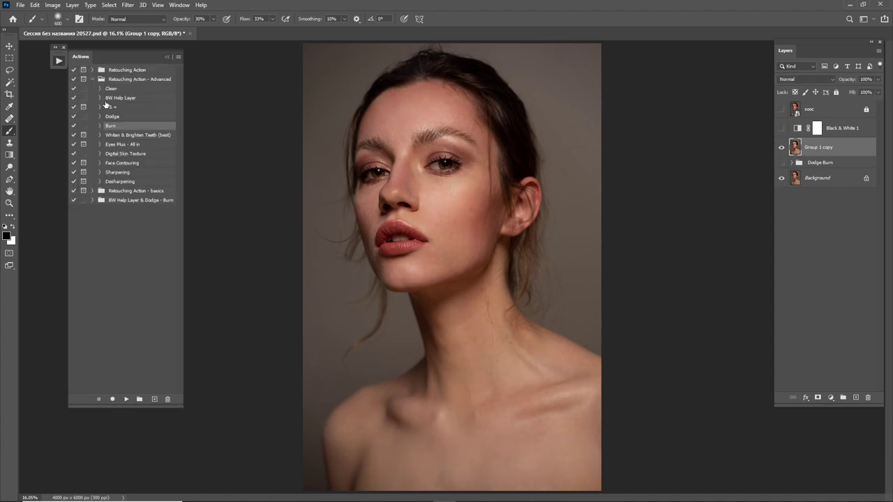
pyautogui.click(126, 399)
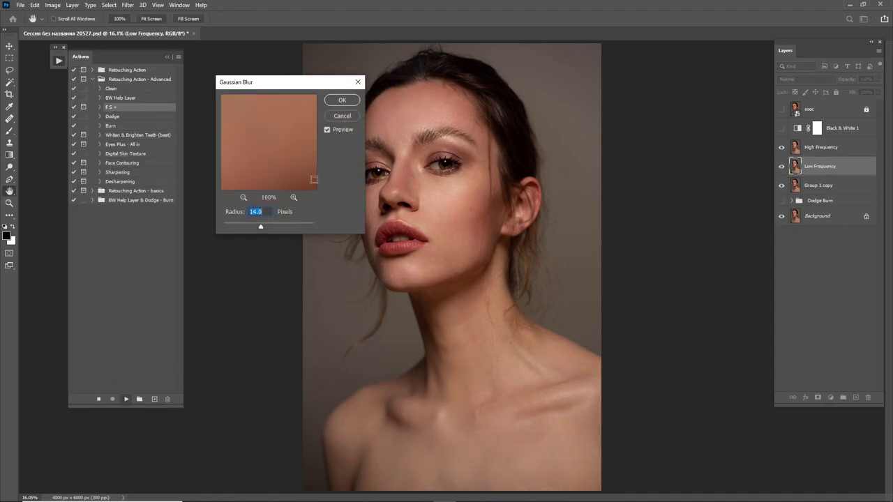
pyautogui.click(244, 197)
pyautogui.click(244, 197)
pyautogui.click(244, 197)
pyautogui.click(243, 197)
pyautogui.click(244, 197)
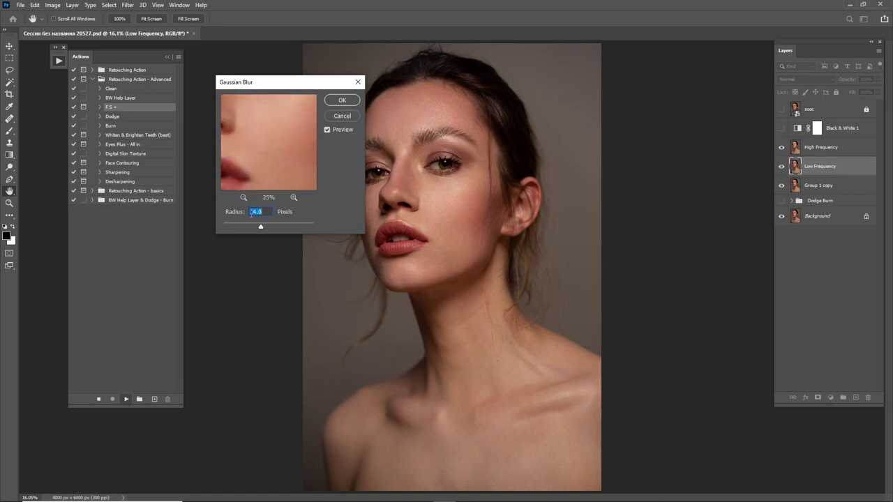
pyautogui.click(244, 198)
pyautogui.click(244, 198)
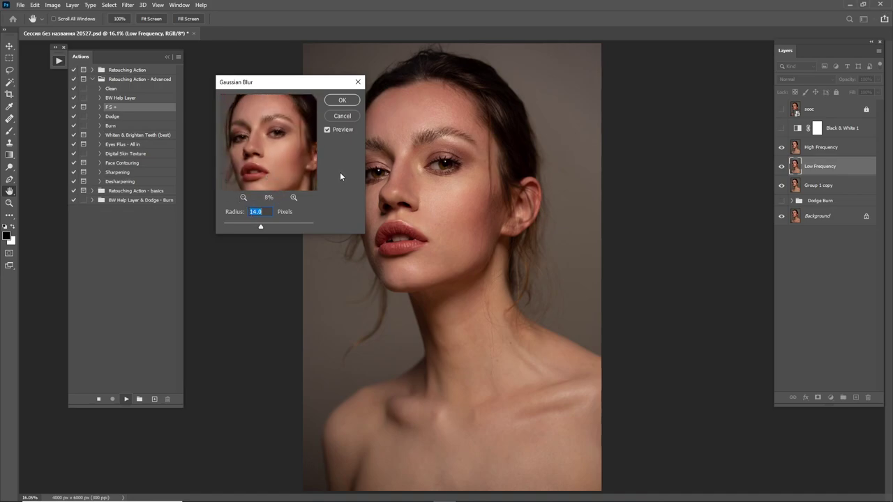
pyautogui.write('8')
pyautogui.click(339, 101)
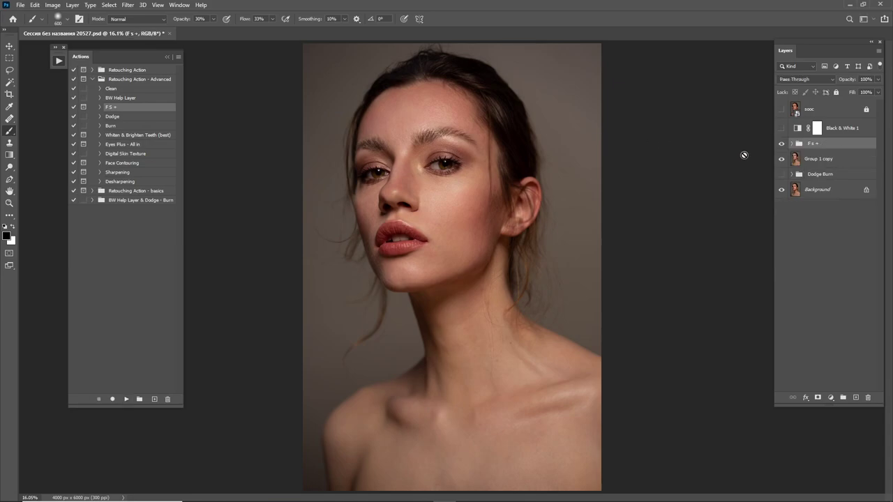
# Zoom in on the face and choose the Eyes Plus - All in action with the F s + group selected.
pyautogui.click(791, 143)
pyautogui.click(823, 198)
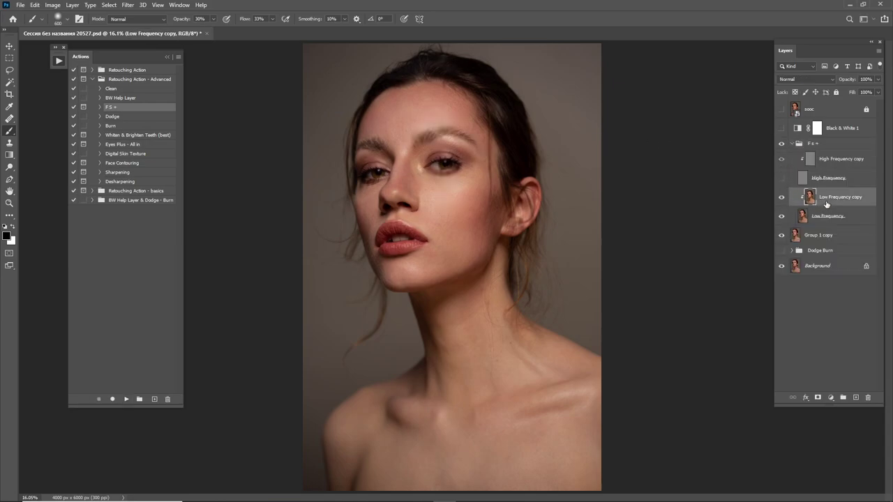
pyautogui.press('z')
pyautogui.moveTo(387, 152); pyautogui.dragTo(414, 162)
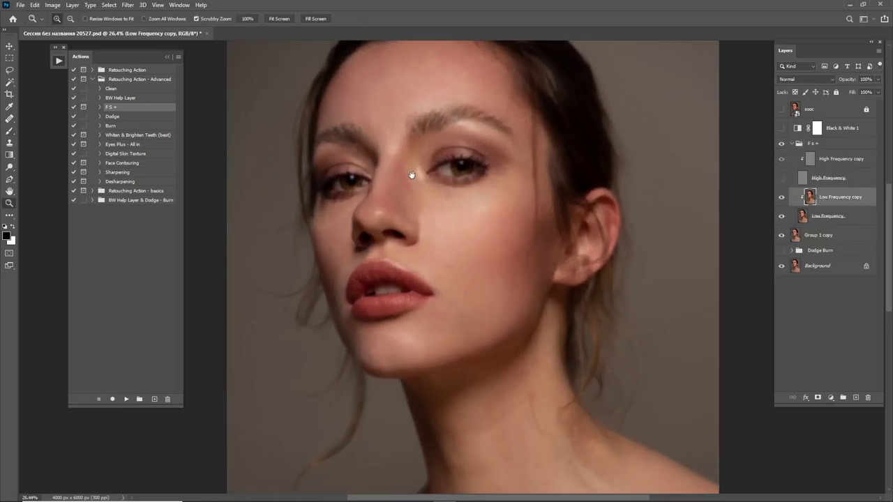
pyautogui.click(123, 146)
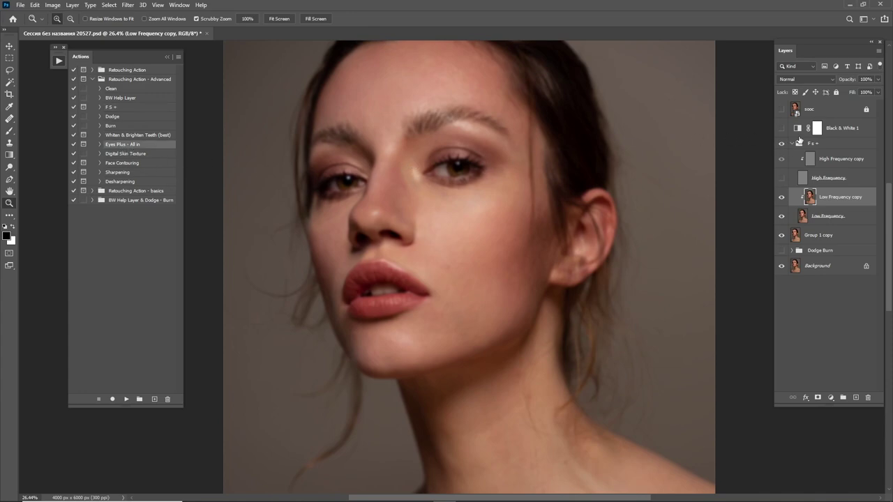
pyautogui.click(800, 142)
# Run the Eyes Plus - All in and Whiten & Brighten Teeth (best) actions.
pyautogui.click(127, 399)
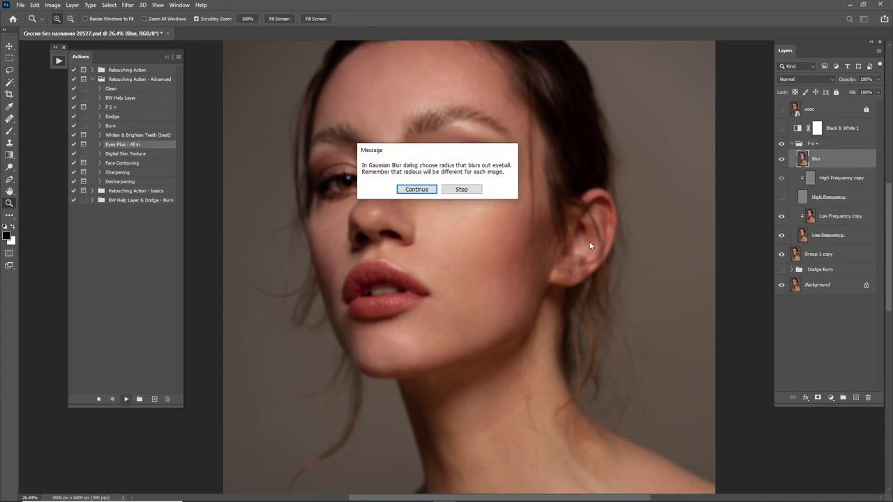
pyautogui.click(426, 192)
pyautogui.press('Return')
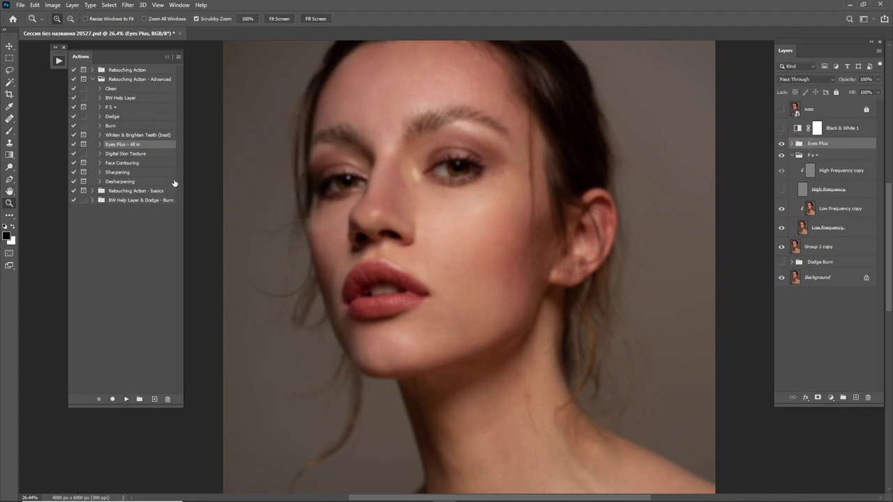
pyautogui.click(131, 135)
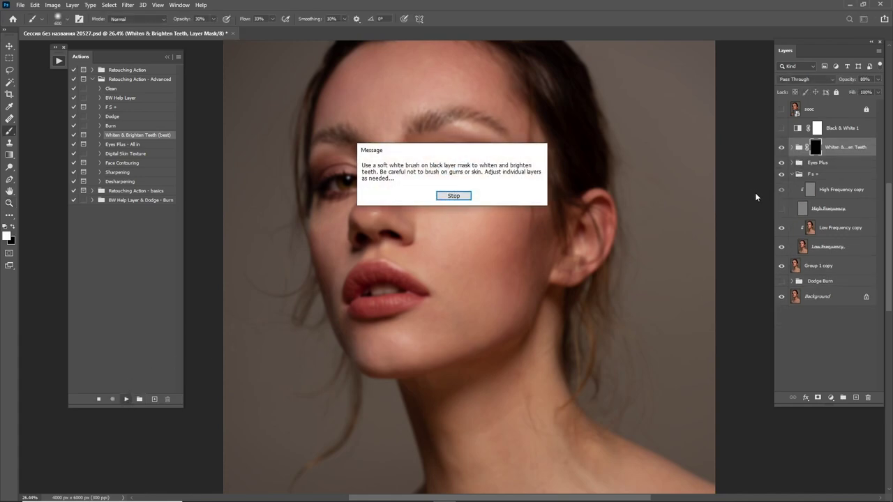
pyautogui.press('Return')
# Move the Whiten layer out of Dodge Burn into the Whiten & Brighten Teeth group.
pyautogui.click(791, 281)
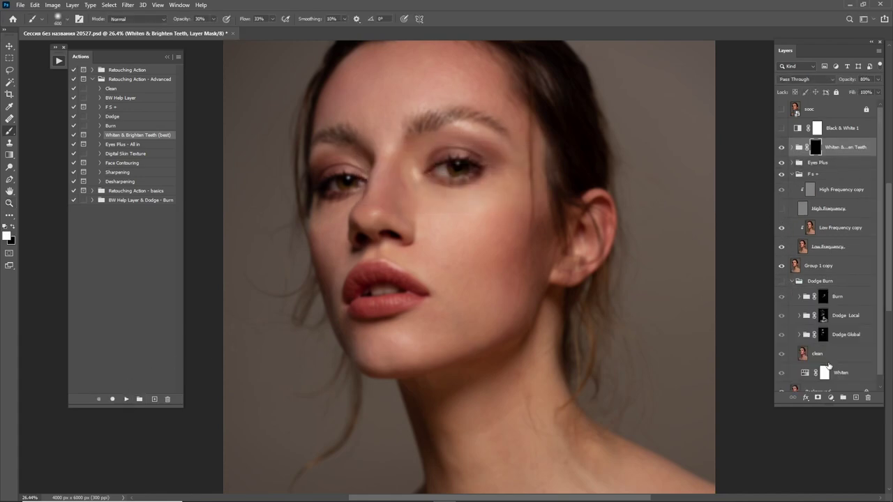
pyautogui.moveTo(829, 366); pyautogui.dragTo(834, 147)
pyautogui.click(791, 174)
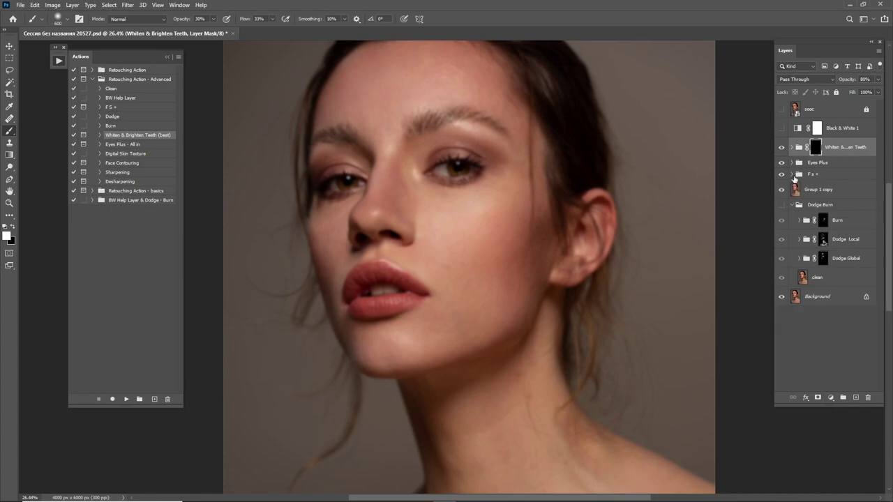
pyautogui.click(791, 205)
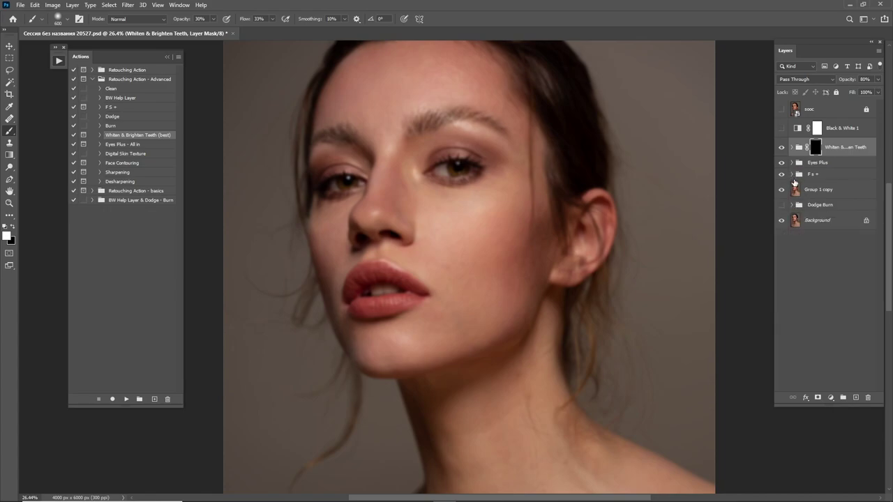
pyautogui.click(791, 148)
pyautogui.click(792, 147)
# Delete the Dodge Burn group and rename Group 1 copy to 'Dodge Burn - Clean'.
pyautogui.click(821, 204)
pyautogui.press('Delete')
pyautogui.doubleClick(822, 190)
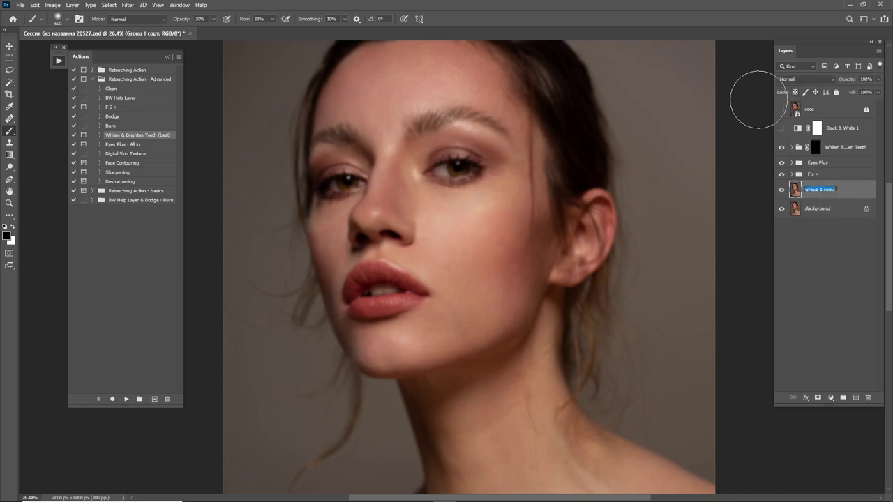
pyautogui.write('DOo')
pyautogui.write('dge')
pyautogui.write('- C')
pyautogui.write('lean')
pyautogui.press('Return')
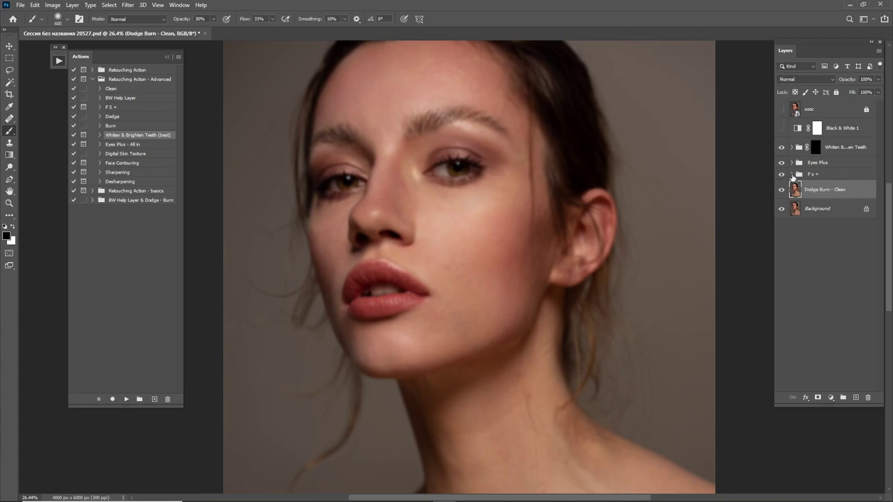
pyautogui.click(792, 175)
pyautogui.click(841, 227)
# Smooth the cheeks and forehead on Low Frequency copy with the Mixer Brush.
pyautogui.click(166, 56)
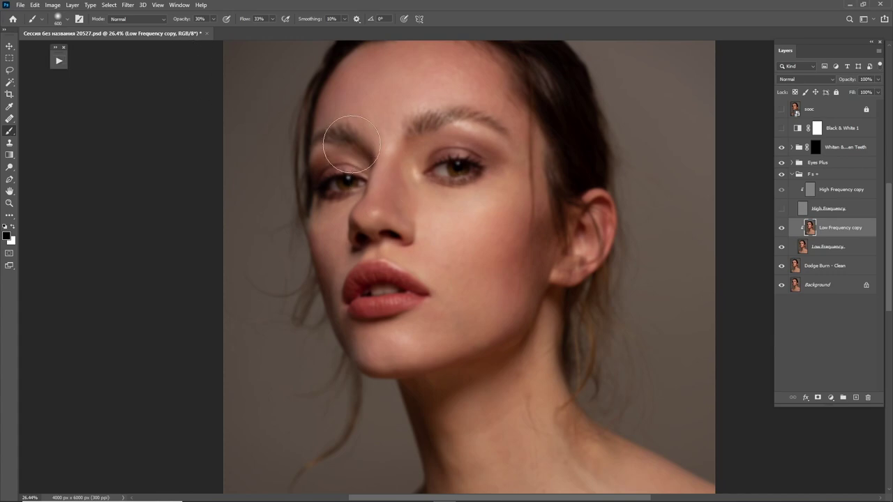
pyautogui.scroll(3, 390, 181)
pyautogui.hotkey('shift', 'b')
pyautogui.hotkey('shift', 'b')
pyautogui.hotkey('shift', 'b')
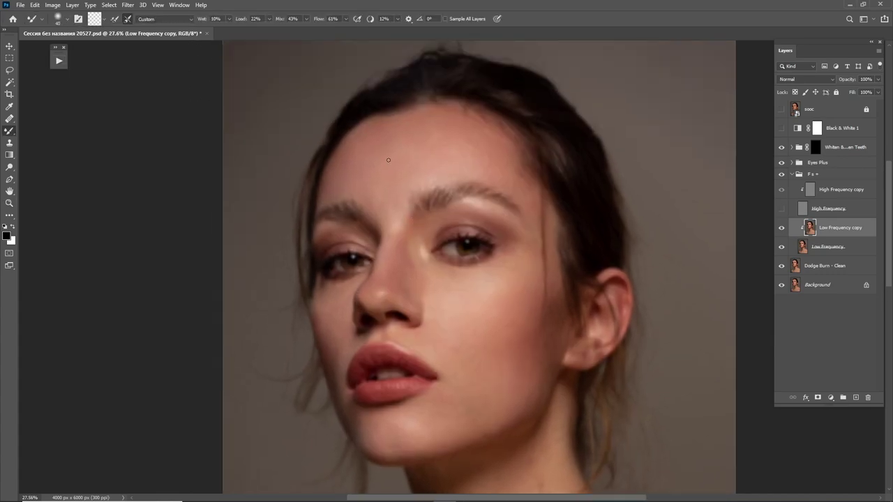
pyautogui.moveTo(410, 199); pyautogui.dragTo(387, 137)
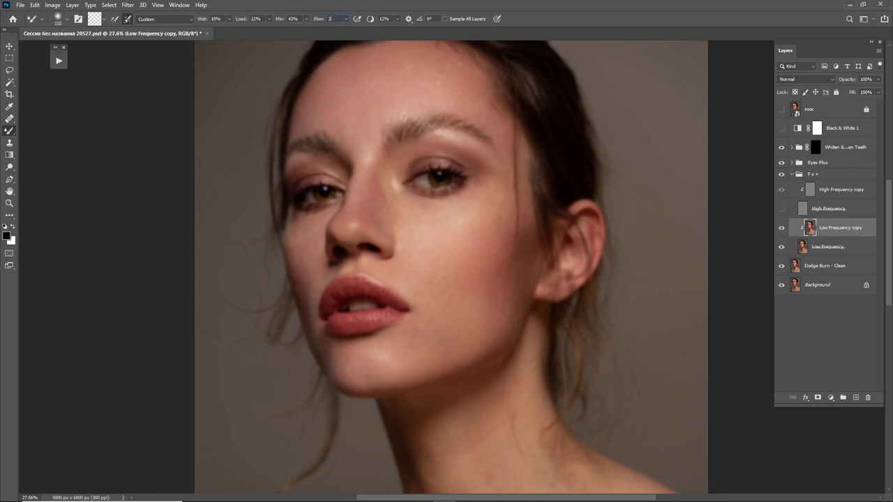
pyautogui.press(']')
pyautogui.press(']')
pyautogui.press(']')
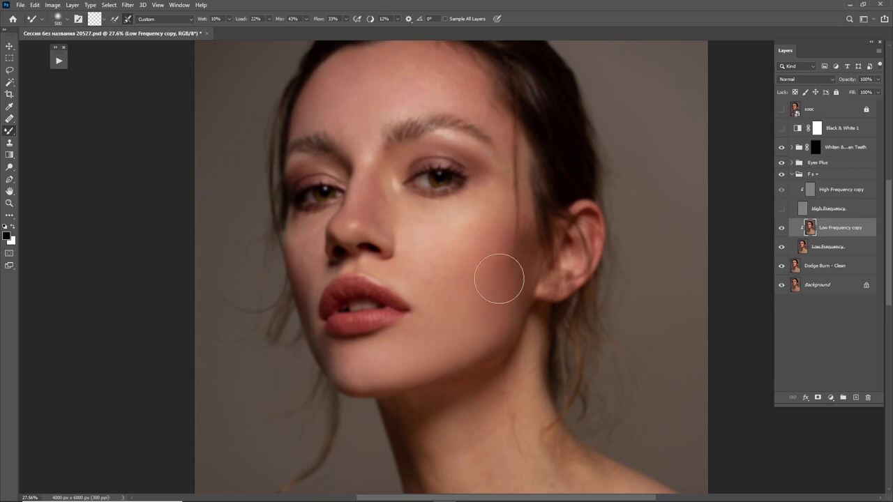
pyautogui.press('[')
pyautogui.press(']')
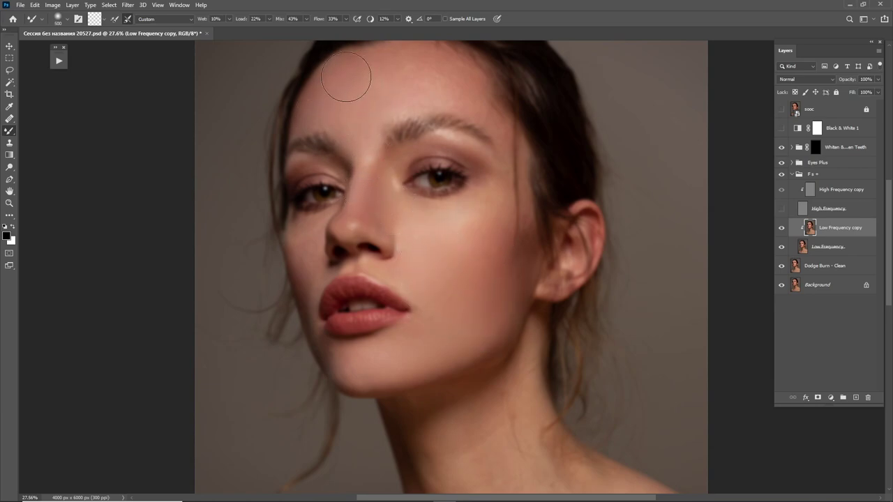
pyautogui.press('[')
# Smooth the neck skin tones with the Mixer Brush at 400–600 px sizes.
pyautogui.scroll(-4, 486, 265)
pyautogui.press(']')
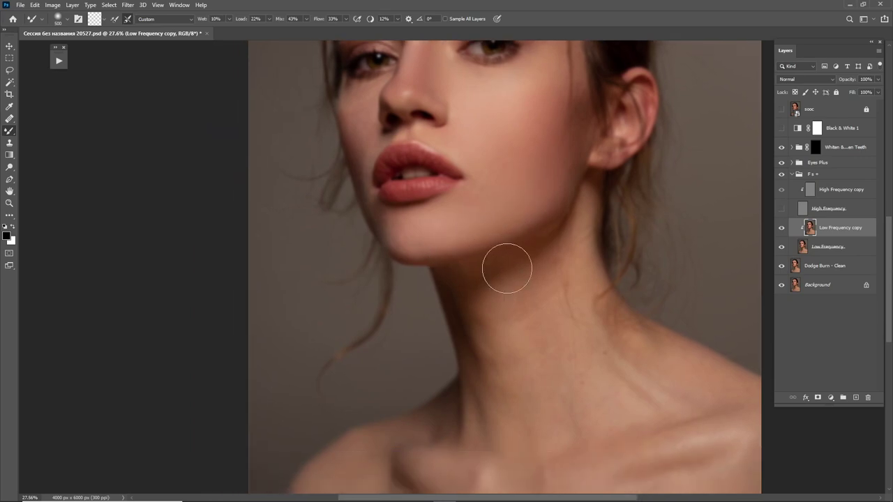
pyautogui.scroll(-2, 507, 268)
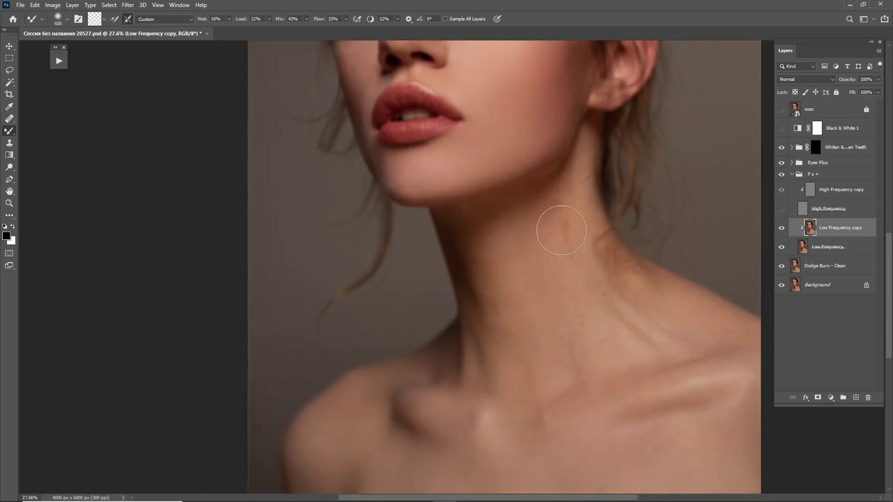
pyautogui.scroll(-5, 488, 279)
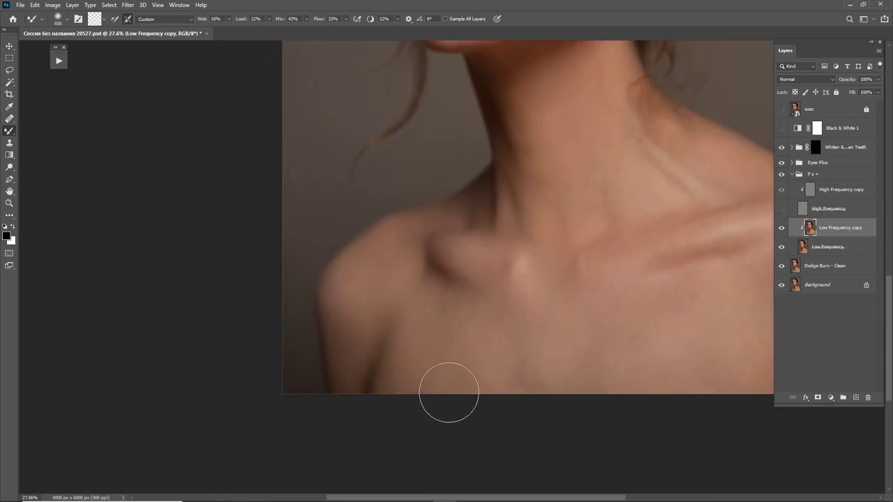
pyautogui.press(']')
pyautogui.scroll(3, 598, 379)
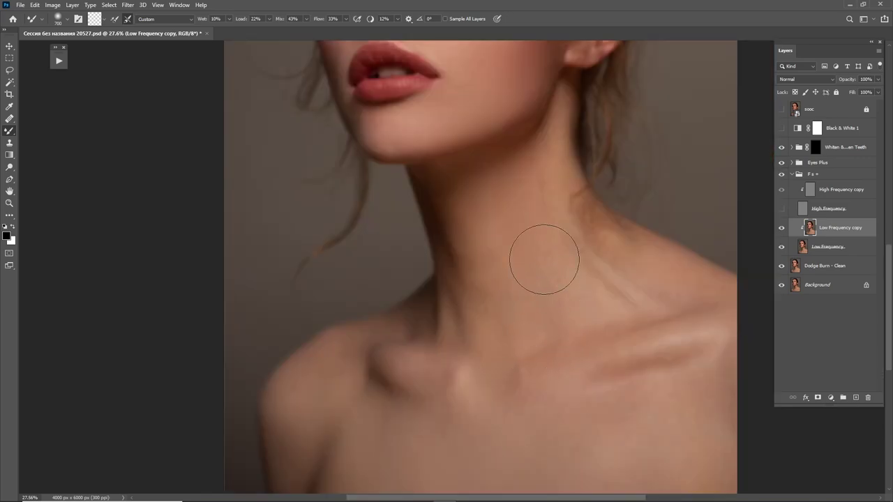
pyautogui.press('[')
pyautogui.scroll(2, 454, 265)
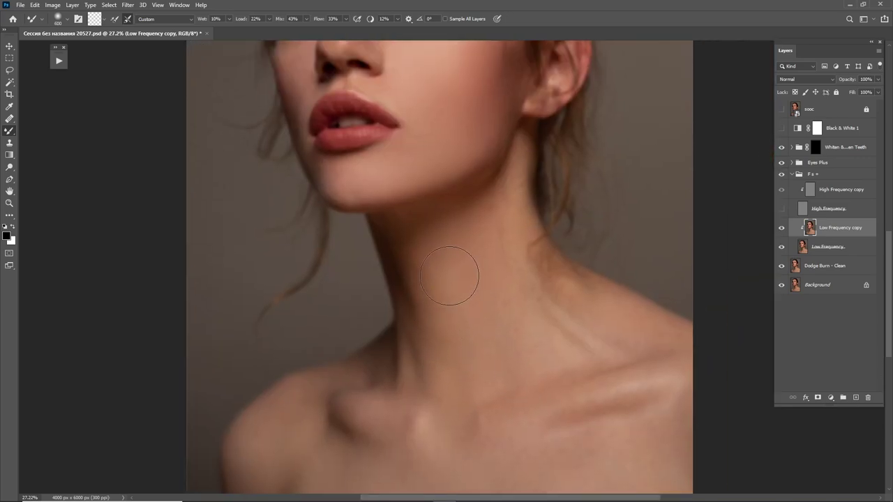
pyautogui.press('[')
pyautogui.press('[')
pyautogui.press(']')
pyautogui.scroll(5, 504, 255)
# Blend the face, forehead and nose with smaller 200–400 px Mixer Brush strokes.
pyautogui.press('[')
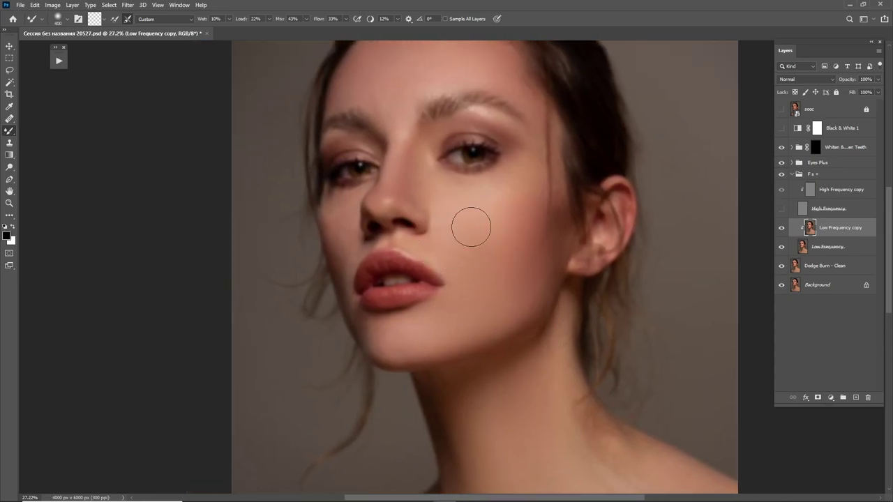
pyautogui.press('[')
pyautogui.press('[')
pyautogui.press('[')
pyautogui.press(']')
pyautogui.press(']')
pyautogui.press(']')
pyautogui.press(']')
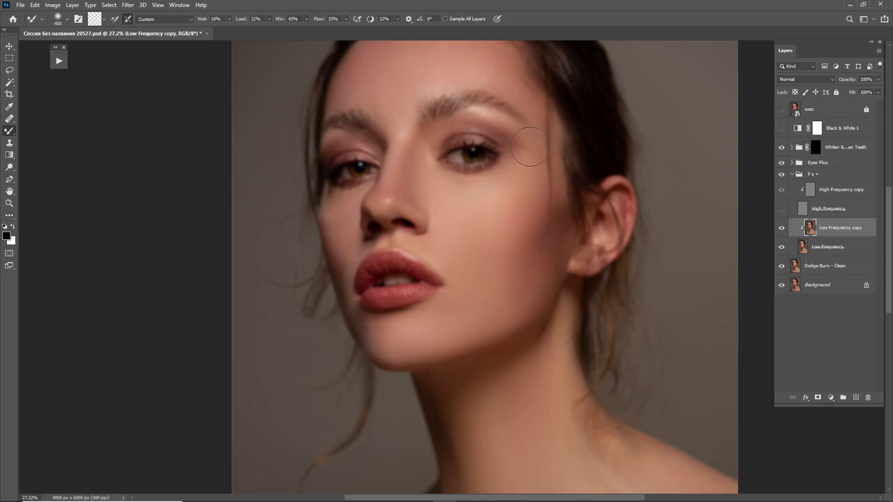
pyautogui.moveTo(482, 132); pyautogui.dragTo(535, 192)
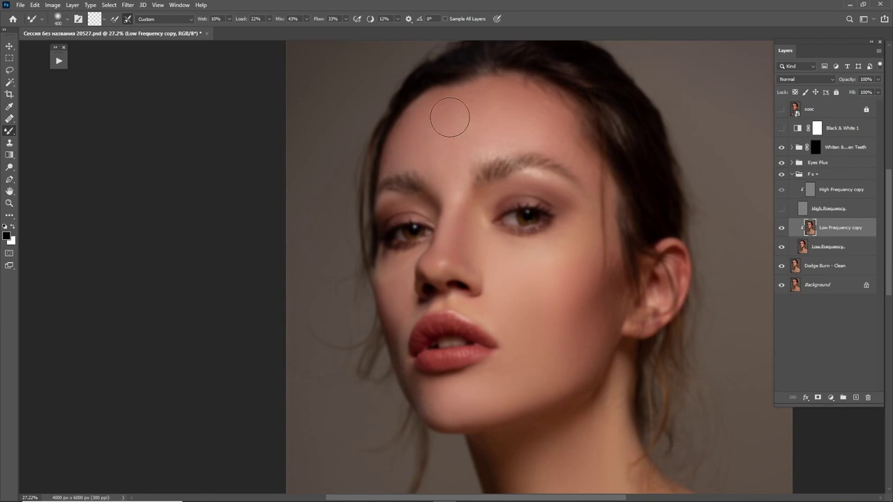
pyautogui.press(']')
pyautogui.press(']')
pyautogui.press('[')
pyautogui.click(781, 209)
pyautogui.hotkey('ctrl', '0')
pyautogui.click(782, 175)
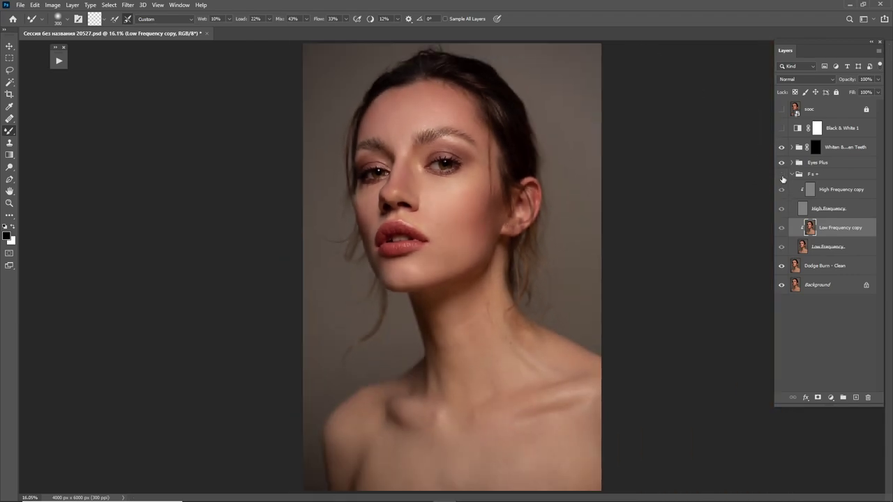
pyautogui.click(781, 174)
pyautogui.click(806, 175)
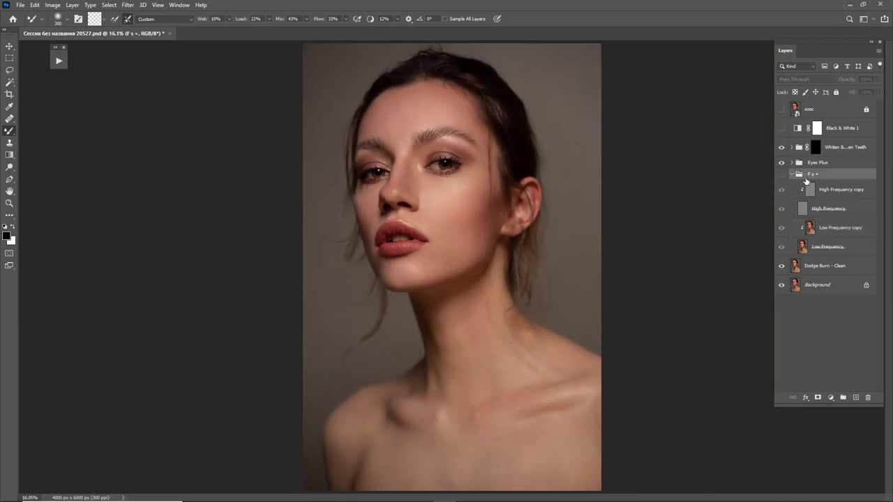
pyautogui.click(782, 175)
pyautogui.click(781, 110)
pyautogui.click(781, 112)
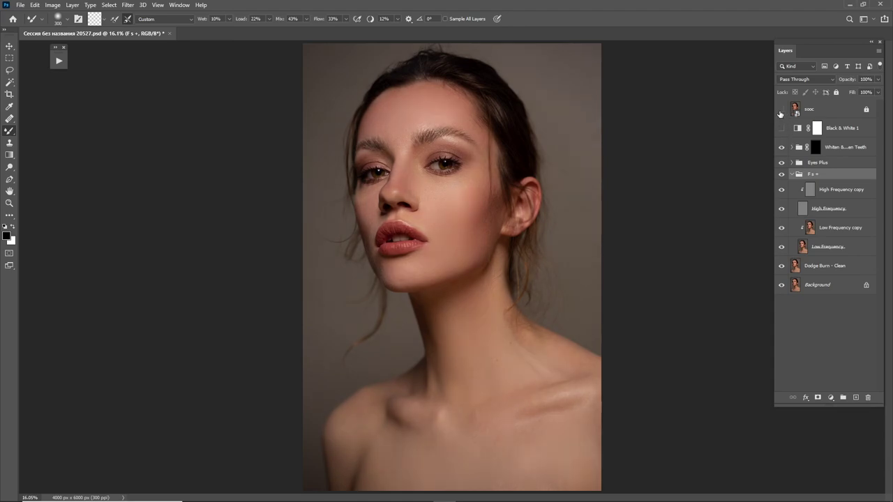
pyautogui.click(780, 112)
pyautogui.click(781, 112)
pyautogui.click(781, 175)
pyautogui.click(781, 175)
pyautogui.click(781, 175)
pyautogui.click(782, 175)
pyautogui.click(782, 209)
pyautogui.click(837, 227)
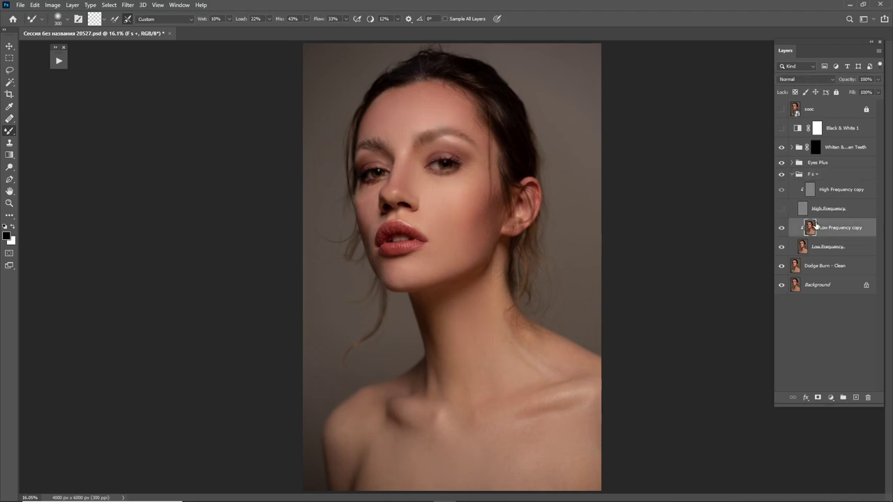
# Duplicate Low Frequency copy as a clipped Low Frequency copy 2 and show Black & White 1.
pyautogui.hotkey('ctrl', 'j')
pyautogui.click(781, 128)
pyautogui.hotkey('ctrl', 'alt', 'g')
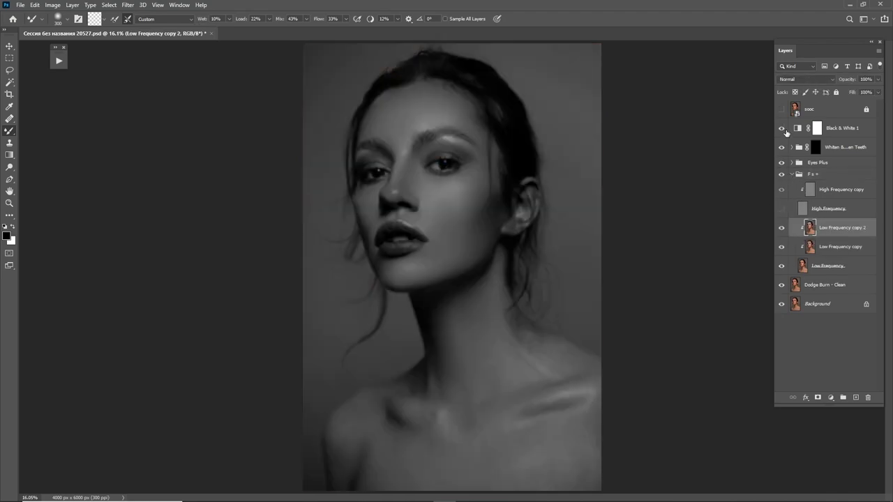
# Show the High Frequency layer again and brighten the chin with the Dodge tool.
pyautogui.press('z')
pyautogui.moveTo(360, 207)
pyautogui.mouseDown()
pyautogui.moveTo(409, 240)
pyautogui.moveTo(428, 272)
pyautogui.moveTo(398, 313)
pyautogui.mouseUp()
pyautogui.press('o')
pyautogui.click(781, 209)
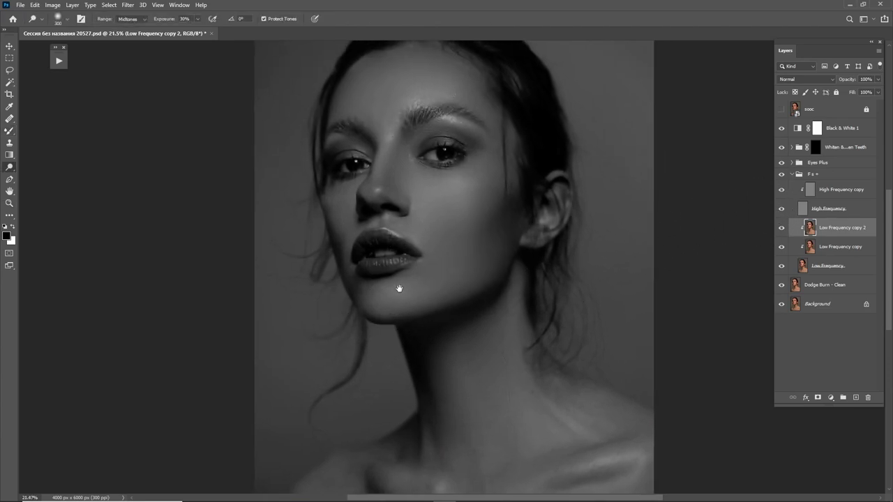
pyautogui.press('[')
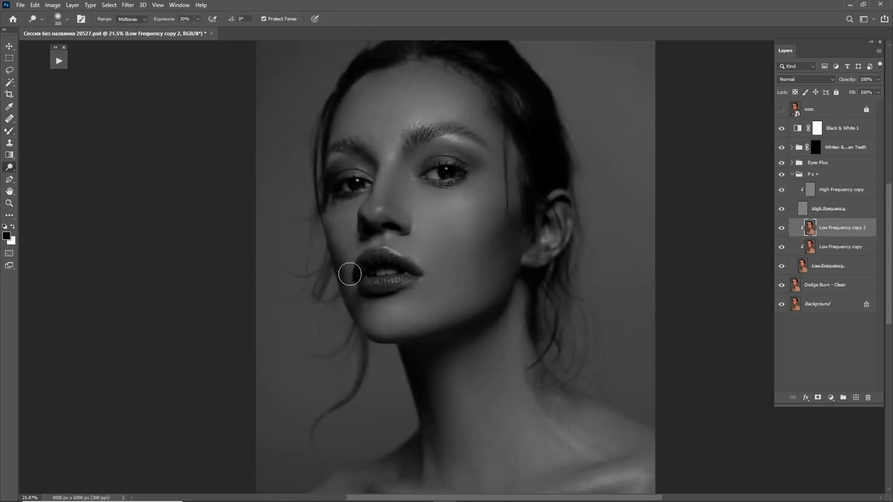
pyautogui.press(']')
pyautogui.moveTo(391, 307); pyautogui.dragTo(396, 313)
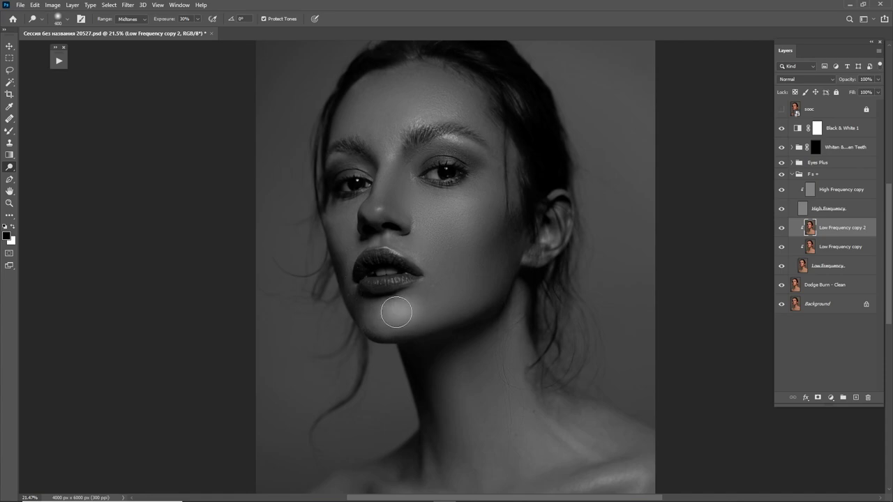
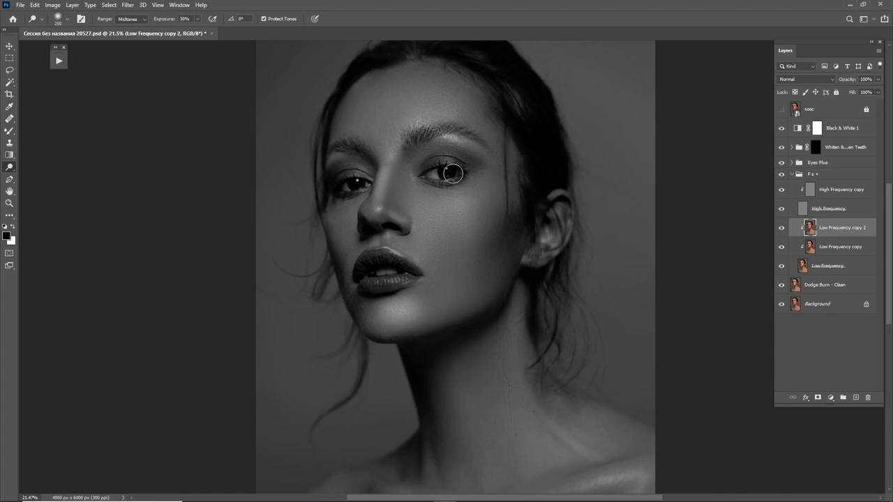
# Dodge the forehead above the right brow and the cheek beside the nose, redoing the cheek stroke.
pyautogui.press(']')
pyautogui.press(']')
pyautogui.press(']')
pyautogui.moveTo(454, 144); pyautogui.dragTo(418, 91)
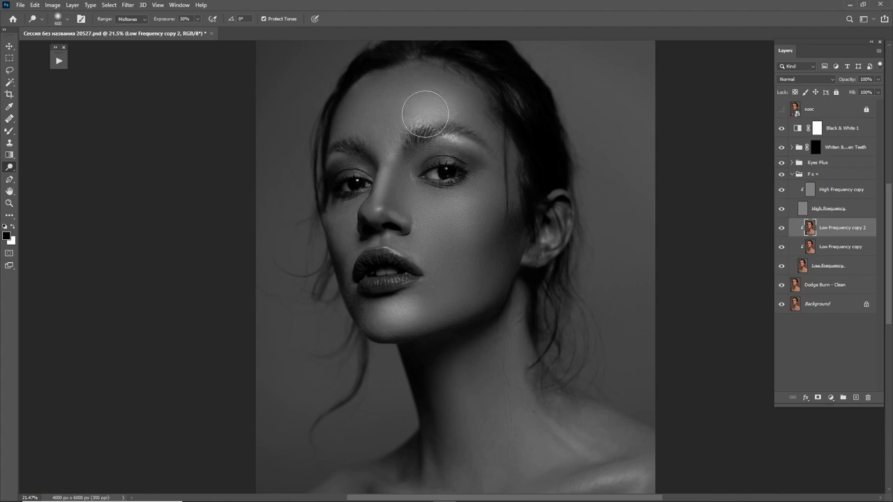
pyautogui.press('[')
pyautogui.press('[')
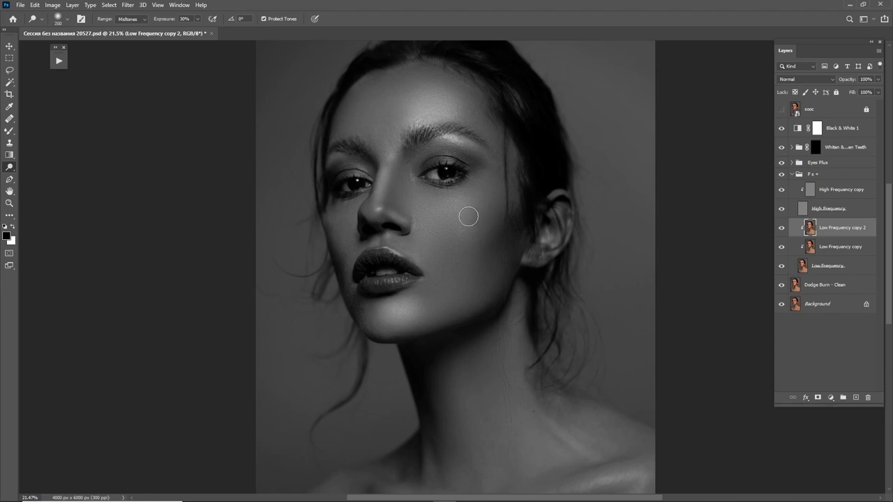
pyautogui.press(']')
pyautogui.press(']')
pyautogui.press(']')
pyautogui.moveTo(459, 216); pyautogui.dragTo(453, 206)
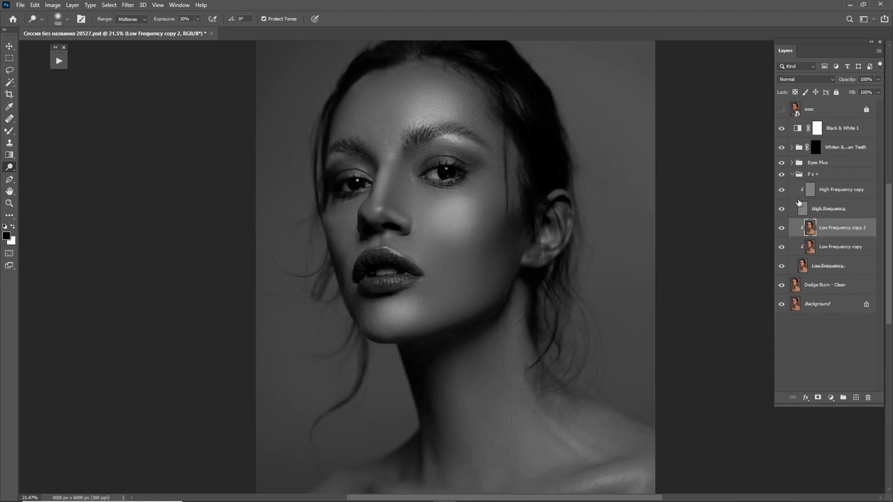
pyautogui.hotkey('ctrl', 'z')
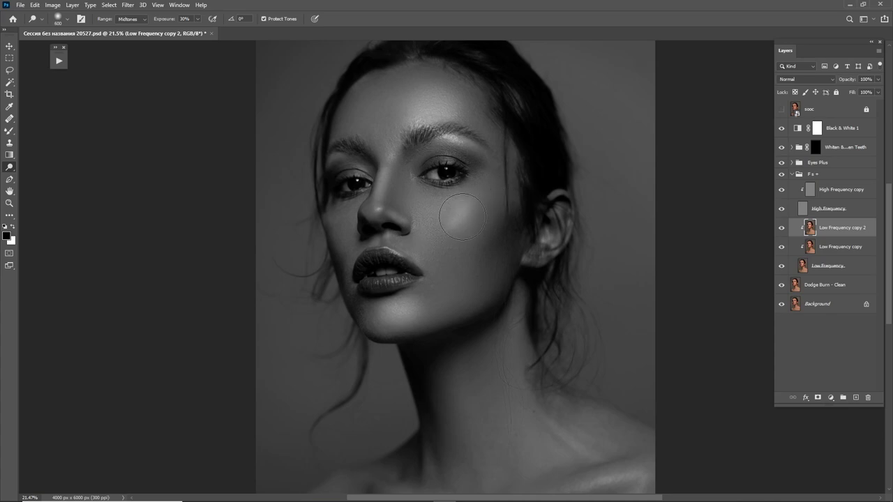
pyautogui.moveTo(462, 218); pyautogui.dragTo(457, 213)
pyautogui.press('[')
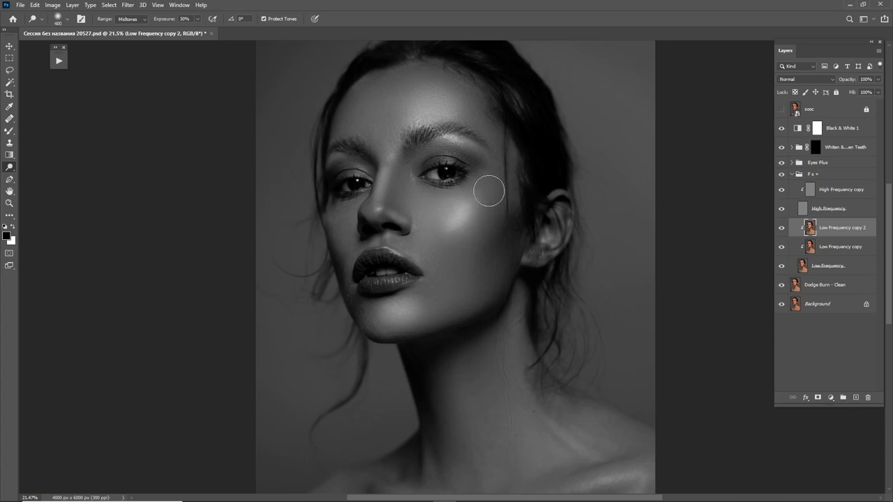
# Switch briefly to Burn, return to the Dodge tool and resize the brush to 300.
pyautogui.hotkey('shift', 'o')
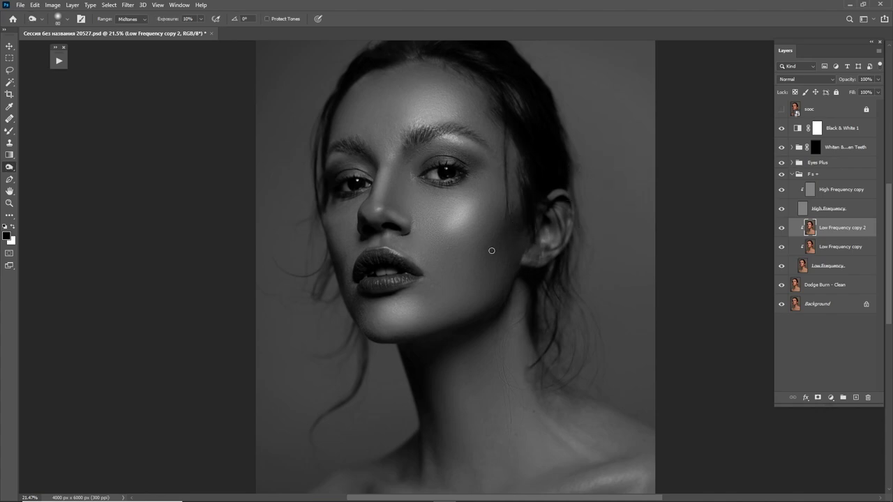
pyautogui.rightClick(21, 169)
pyautogui.click(15, 173)
pyautogui.rightClick(15, 173)
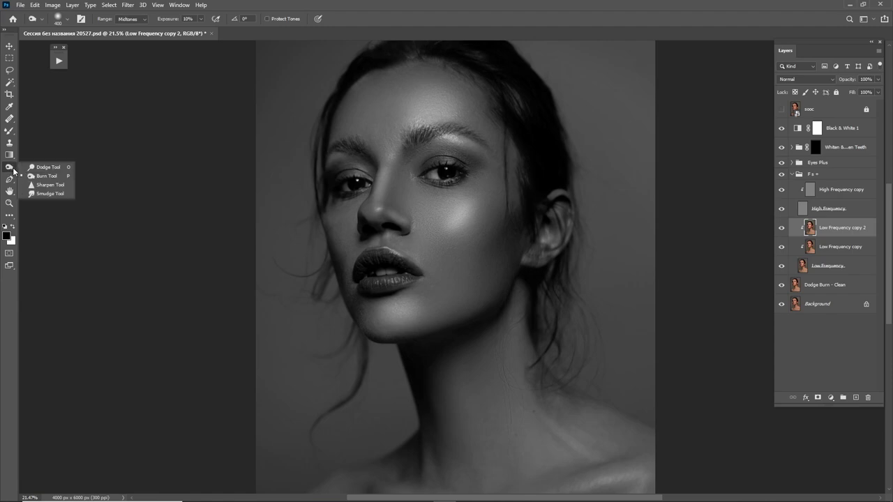
pyautogui.click(45, 167)
pyautogui.press('[')
pyautogui.press('[')
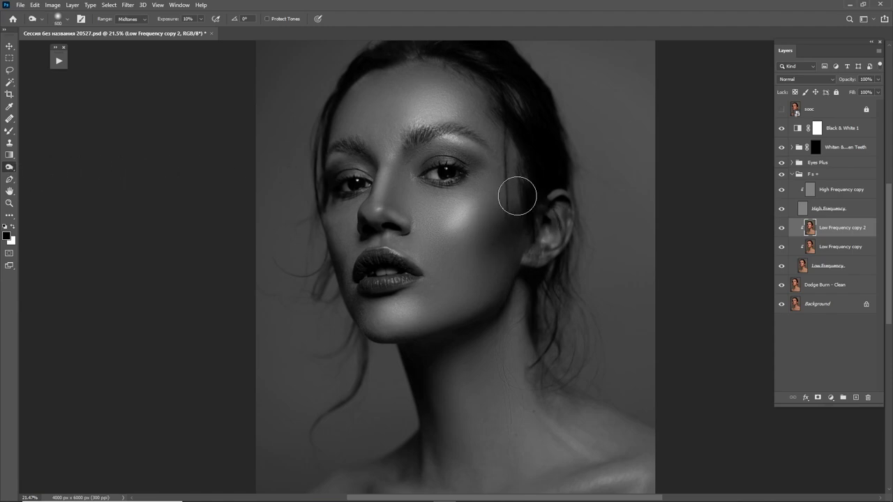
pyautogui.press('[')
pyautogui.press('[')
pyautogui.press('[')
pyautogui.press('[')
pyautogui.press(']')
pyautogui.press(']')
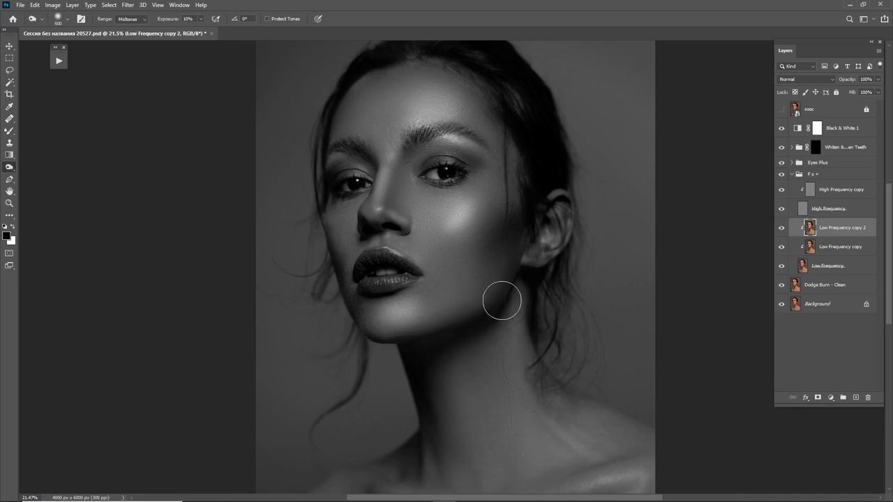
pyautogui.press(']')
pyautogui.press('[')
pyautogui.press('[')
pyautogui.press('[')
pyautogui.press('[')
# Hide the black-and-white preview and high-frequency layers, comparing Low Frequency copy 2 on the cheek.
pyautogui.click(781, 129)
pyautogui.click(781, 227)
pyautogui.hotkey('ctrl', '0')
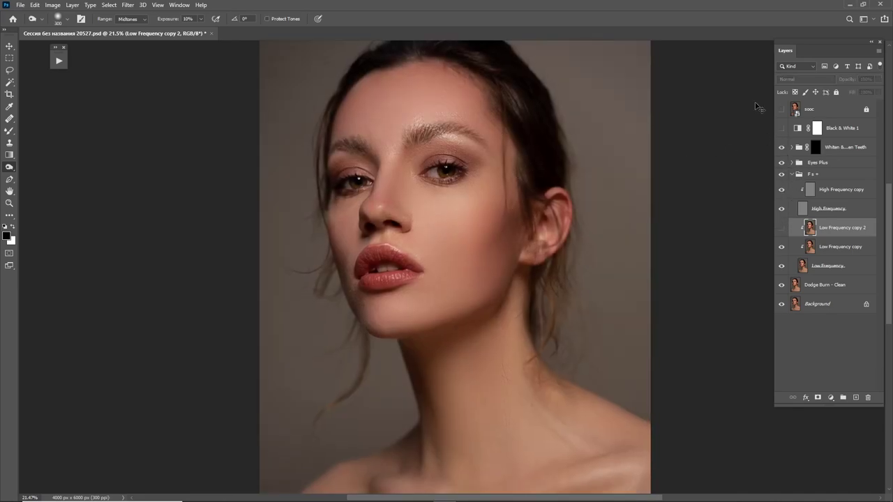
pyautogui.click(781, 228)
pyautogui.click(782, 228)
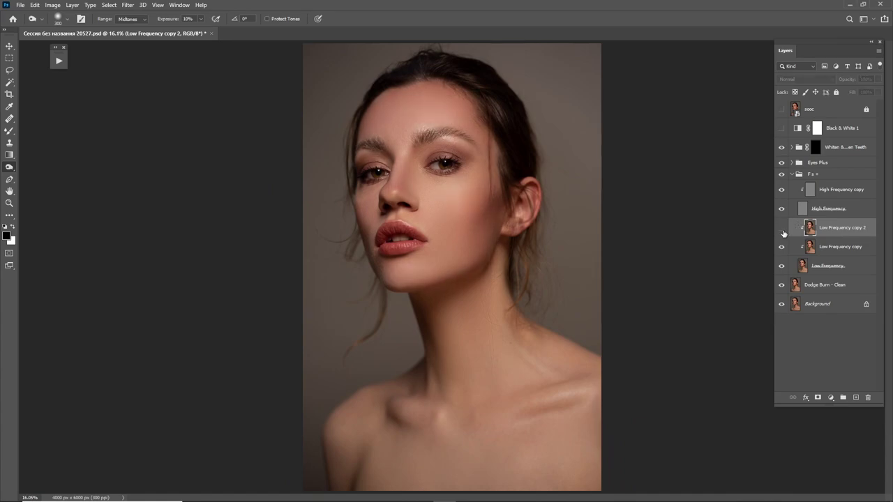
pyautogui.click(781, 228)
pyautogui.press('z')
pyautogui.moveTo(443, 197); pyautogui.dragTo(523, 230)
pyautogui.scroll(-2, 523, 230)
pyautogui.press('o')
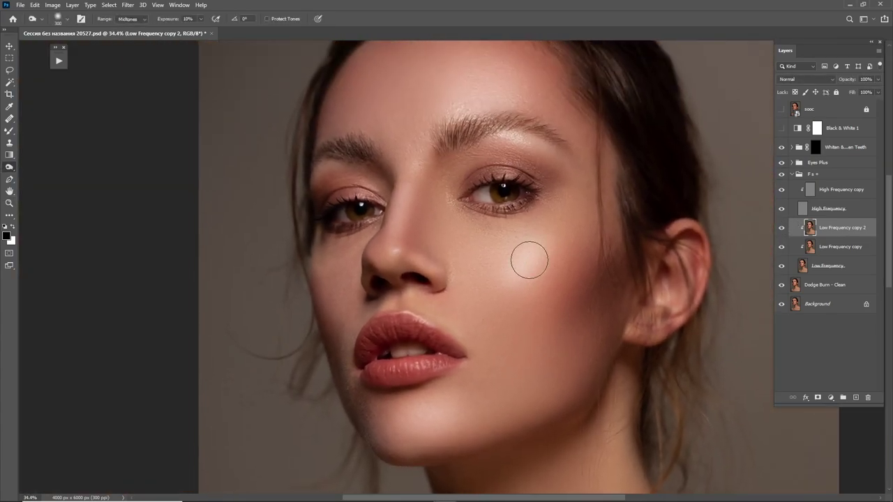
pyautogui.click(782, 209)
pyautogui.scroll(-2, 574, 252)
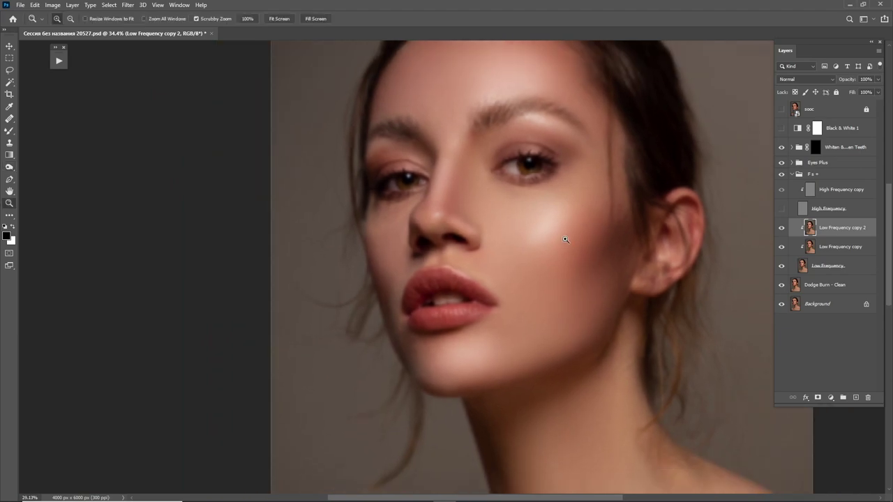
# Apply Surface Blur (radius 5, threshold 15) to Low Frequency copy 2 and compare the result.
pyautogui.click(128, 8)
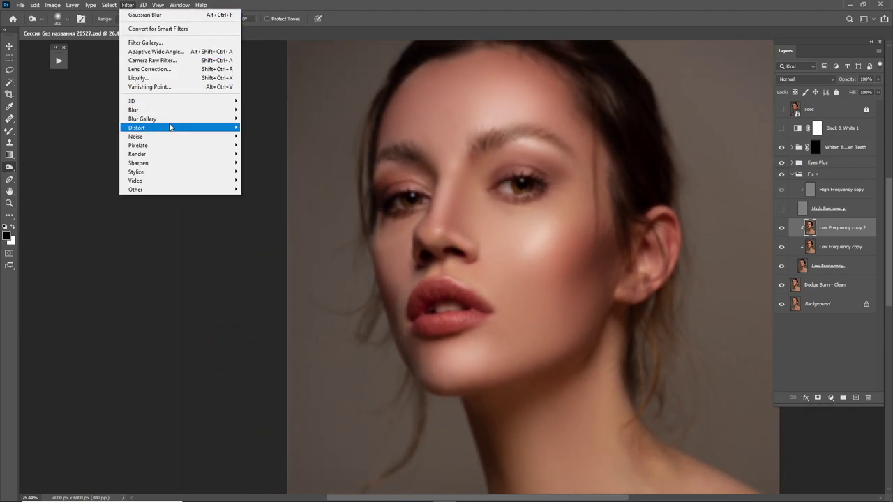
pyautogui.click(282, 198)
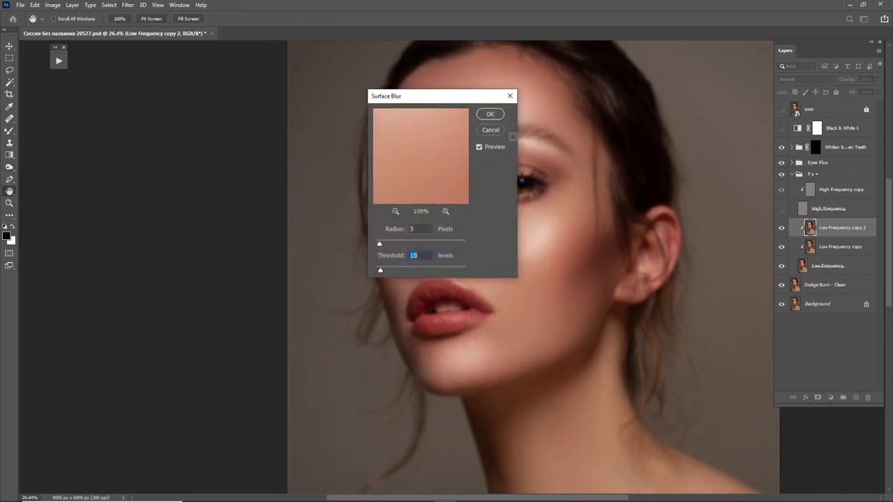
pyautogui.click(490, 116)
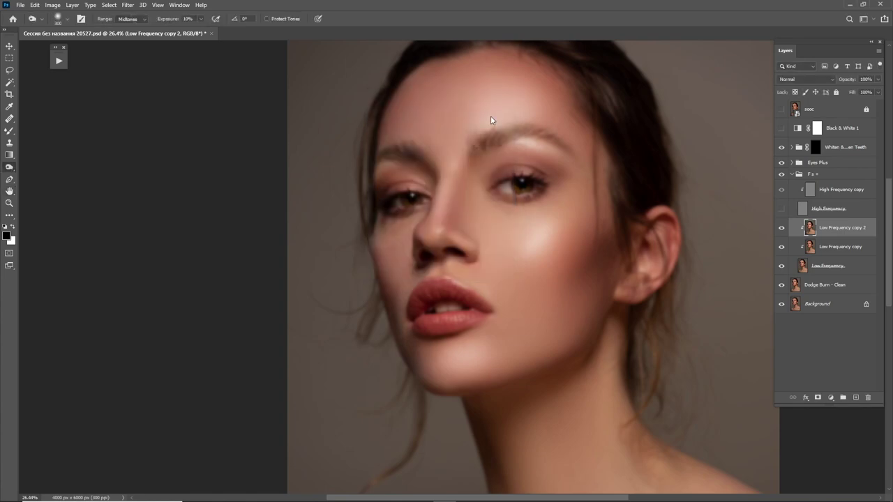
pyautogui.click(782, 228)
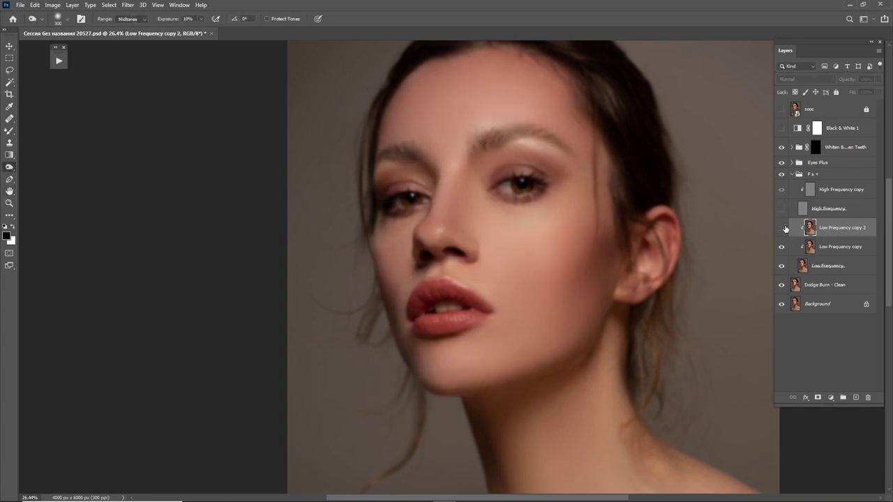
pyautogui.click(781, 228)
pyautogui.moveTo(784, 202); pyautogui.dragTo(807, 212)
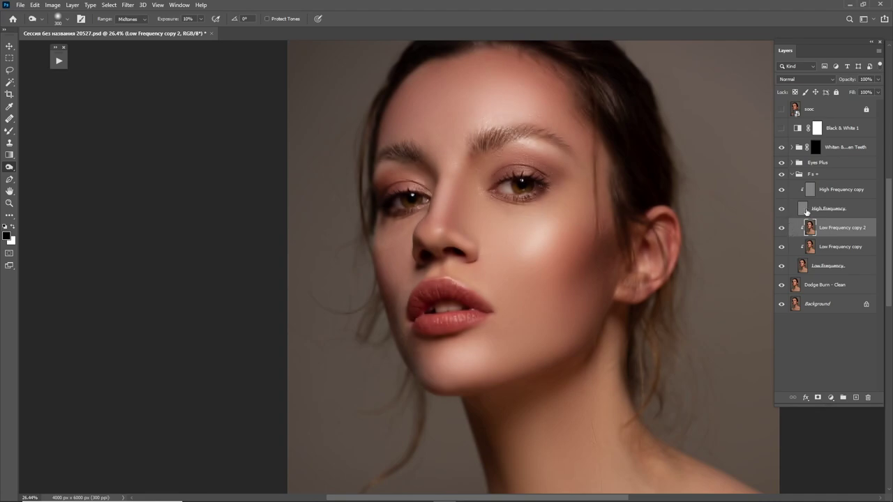
# Set Low Frequency copy 2 to 25% opacity and merge it into Low Frequency copy.
pyautogui.write('25')
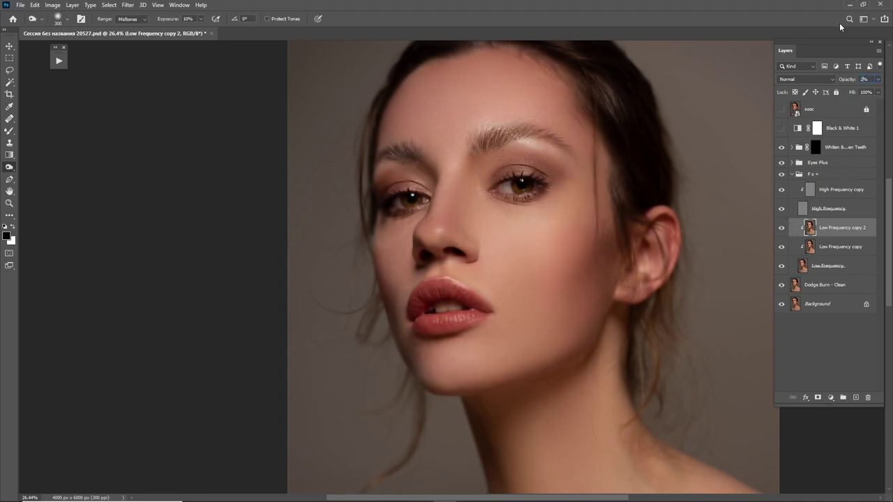
pyautogui.press('Return')
pyautogui.hotkey('ctrl', 'e')
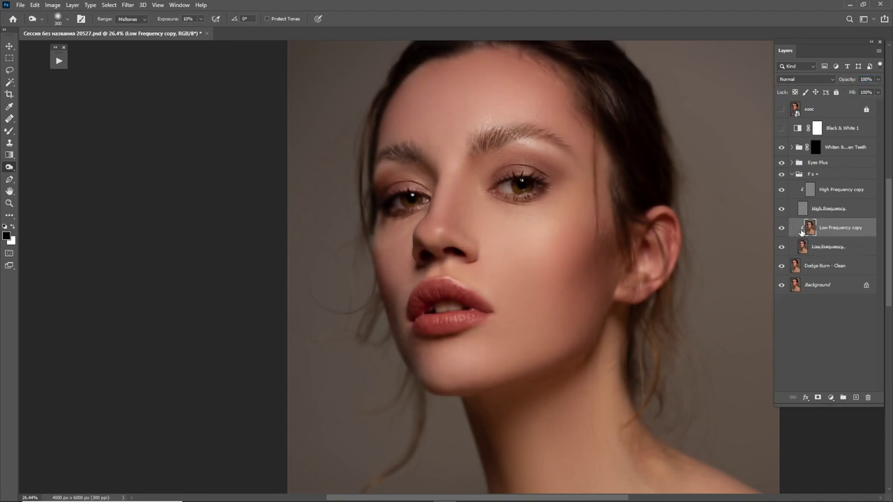
# Compare Low Frequency copy, select High Frequency copy and show the black-and-white preview again.
pyautogui.click(781, 227)
pyautogui.click(781, 227)
pyautogui.hotkey('ctrl', '0')
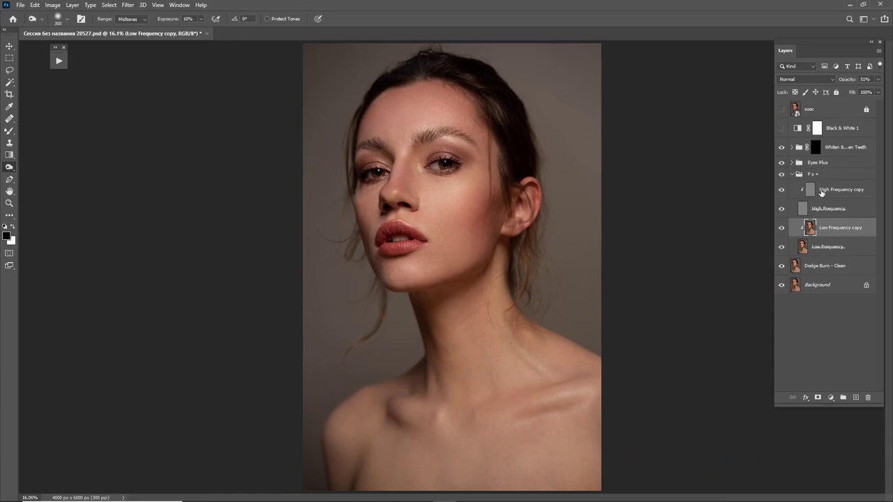
pyautogui.click(821, 192)
pyautogui.moveTo(430, 206); pyautogui.dragTo(672, 211)
pyautogui.click(781, 129)
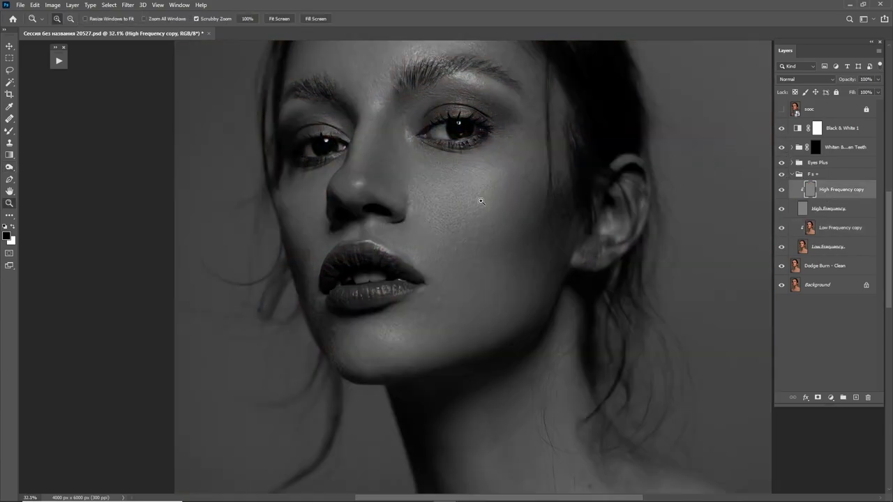
pyautogui.scroll(3, 408, 166)
pyautogui.scroll(3, 447, 265)
pyautogui.press('s')
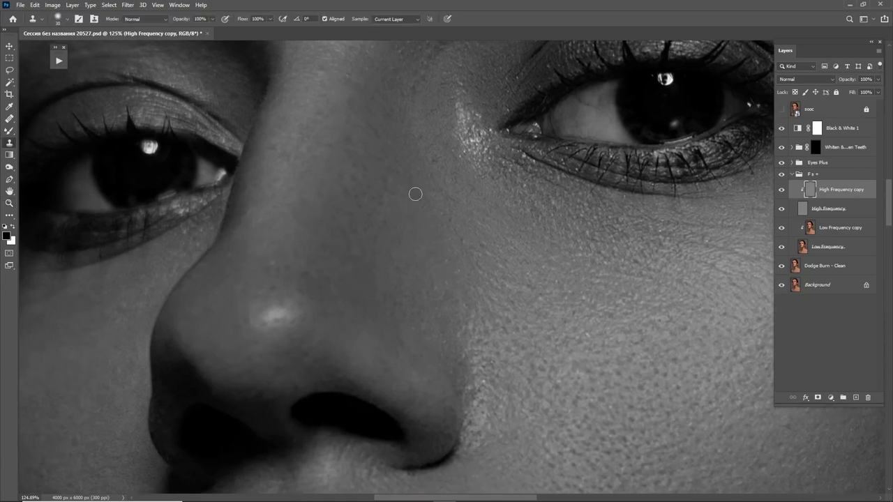
# Clone clean skin over blemishes on the cheek and beside the lips.
pyautogui.keyDown('alt'); pyautogui.click(415, 204); pyautogui.keyUp('alt')
pyautogui.keyDown('alt'); pyautogui.click(446, 229); pyautogui.keyUp('alt')
pyautogui.click(433, 192)
pyautogui.moveTo(578, 311); pyautogui.dragTo(517, 274)
pyautogui.scroll(-5, 516, 279)
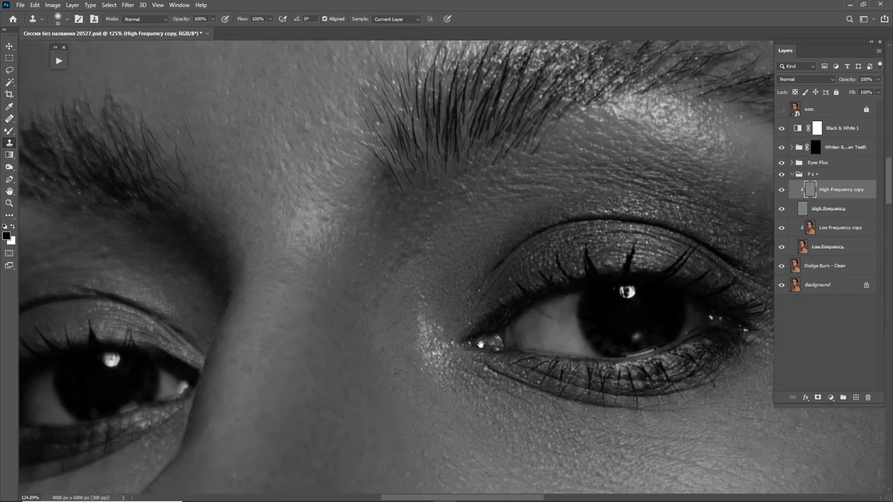
pyautogui.moveTo(470, 255); pyautogui.dragTo(474, 209)
pyautogui.scroll(-3, 474, 209)
pyautogui.moveTo(436, 323); pyautogui.dragTo(432, 199)
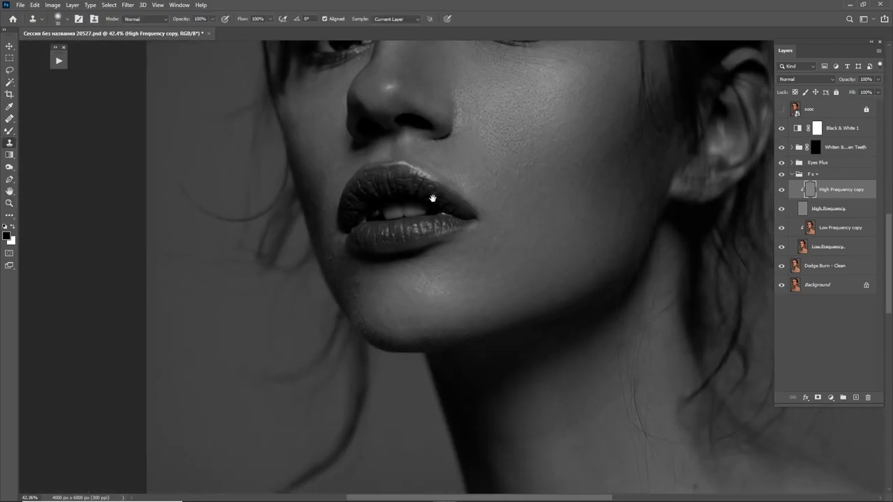
pyautogui.scroll(4, 432, 199)
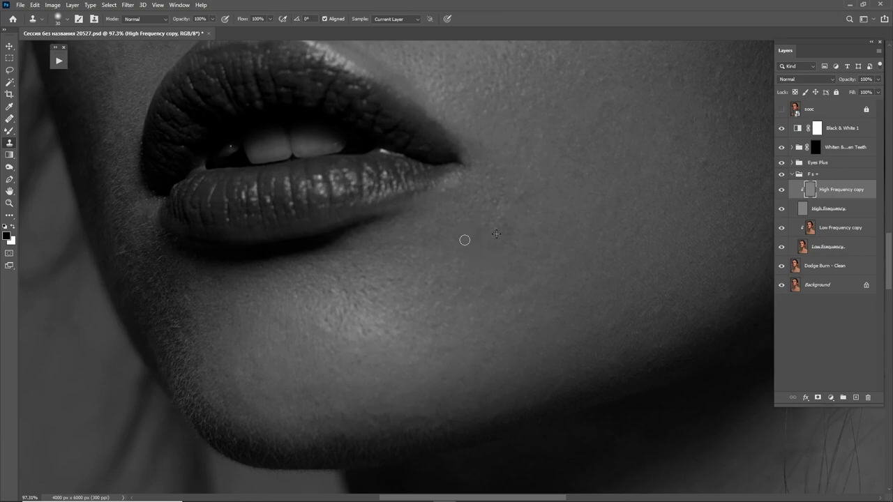
pyautogui.scroll(2, 514, 281)
pyautogui.scroll(3, 585, 301)
pyautogui.moveTo(584, 301); pyautogui.dragTo(498, 288)
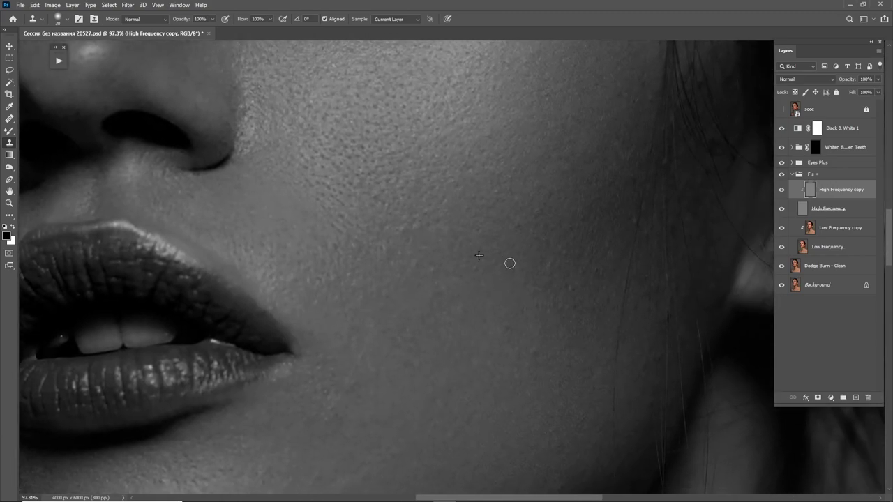
pyautogui.moveTo(514, 352); pyautogui.dragTo(534, 347)
# Inspect the face and sample clean skin, including below the lips, as new clone sources.
pyautogui.scroll(3, 518, 304)
pyautogui.scroll(3, 564, 207)
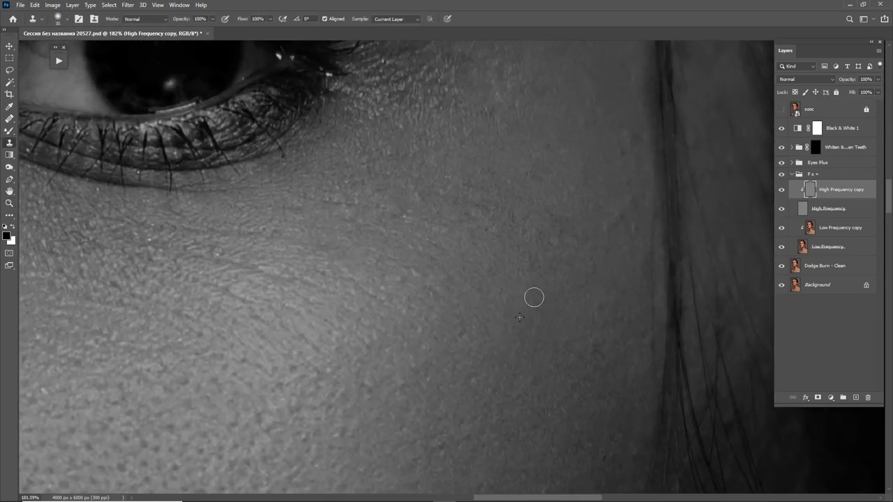
pyautogui.moveTo(447, 303); pyautogui.dragTo(524, 341)
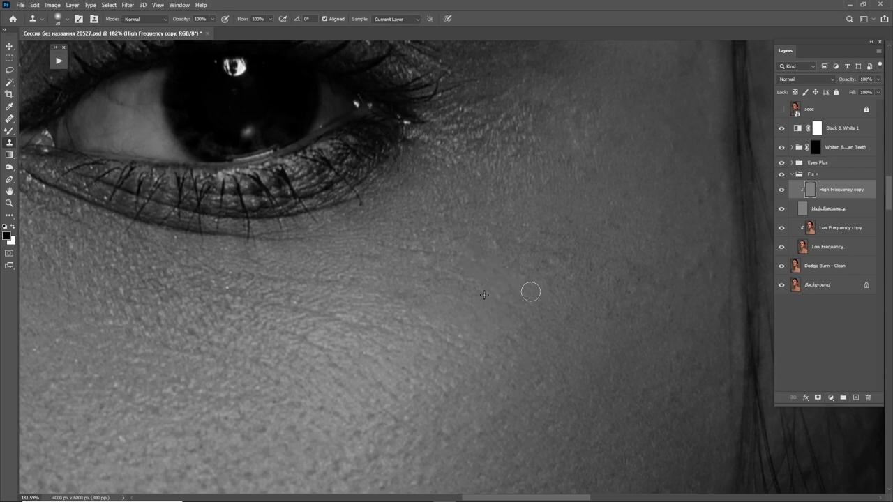
pyautogui.scroll(-5, 534, 291)
pyautogui.moveTo(482, 271); pyautogui.dragTo(520, 255)
pyautogui.scroll(4, 519, 255)
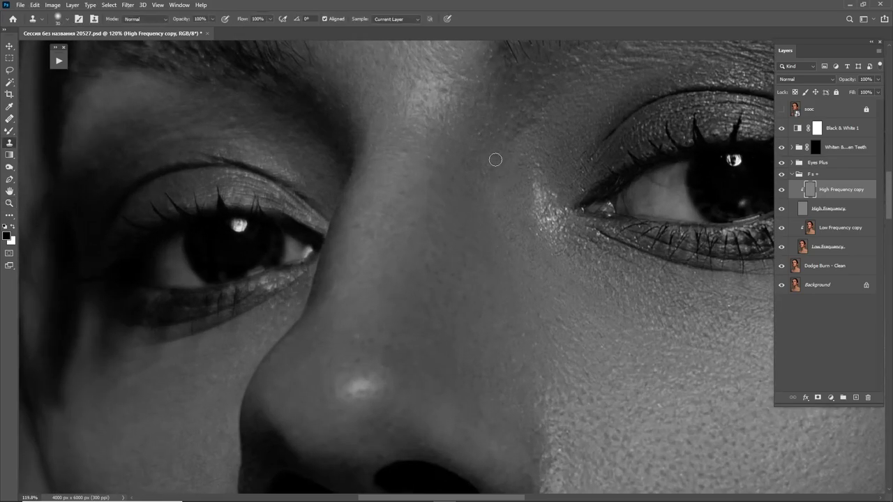
pyautogui.scroll(-3, 485, 191)
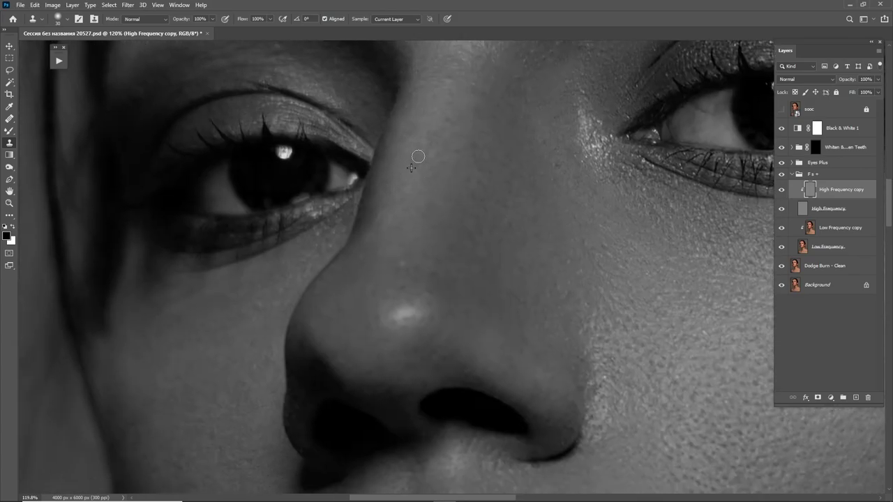
pyautogui.scroll(-3, 458, 302)
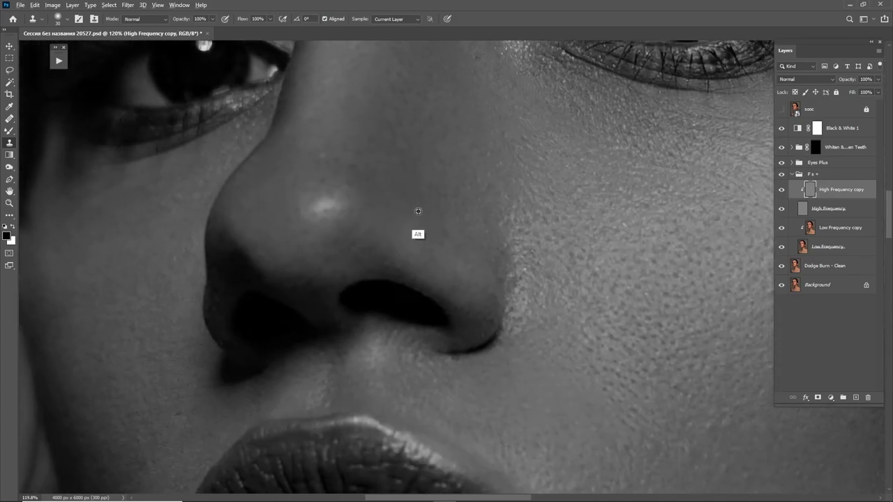
pyautogui.keyDown('alt'); pyautogui.click(417, 212); pyautogui.keyUp('alt')
pyautogui.scroll(-5, 471, 199)
pyautogui.scroll(2, 481, 223)
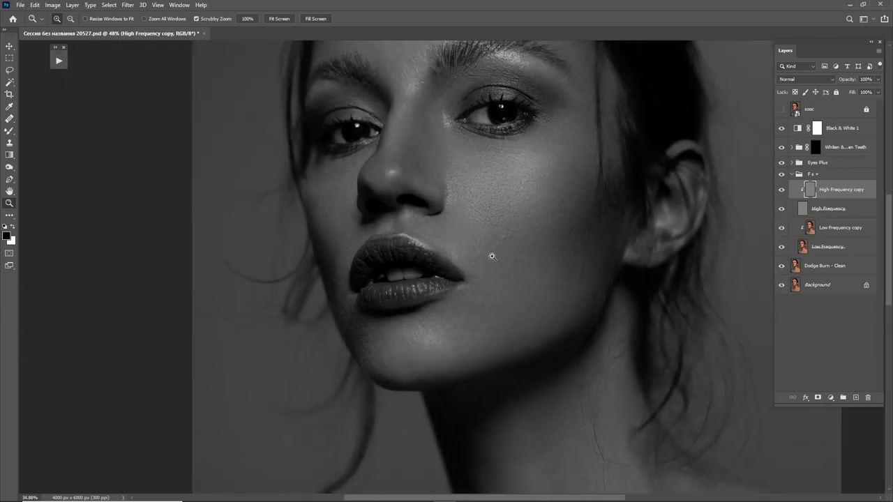
pyautogui.scroll(3, 506, 279)
pyautogui.scroll(2, 516, 314)
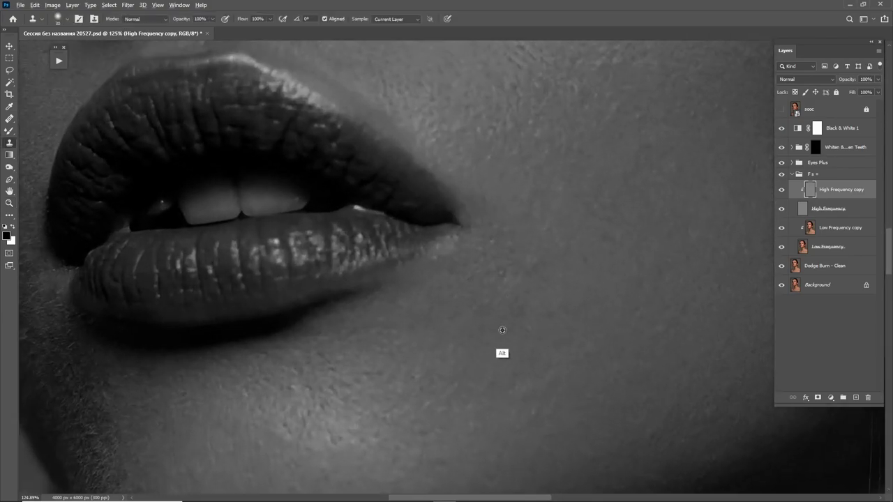
pyautogui.keyDown('alt'); pyautogui.click(503, 330); pyautogui.keyUp('alt')
pyautogui.scroll(3, 500, 280)
pyautogui.hscroll(3, 500, 280)
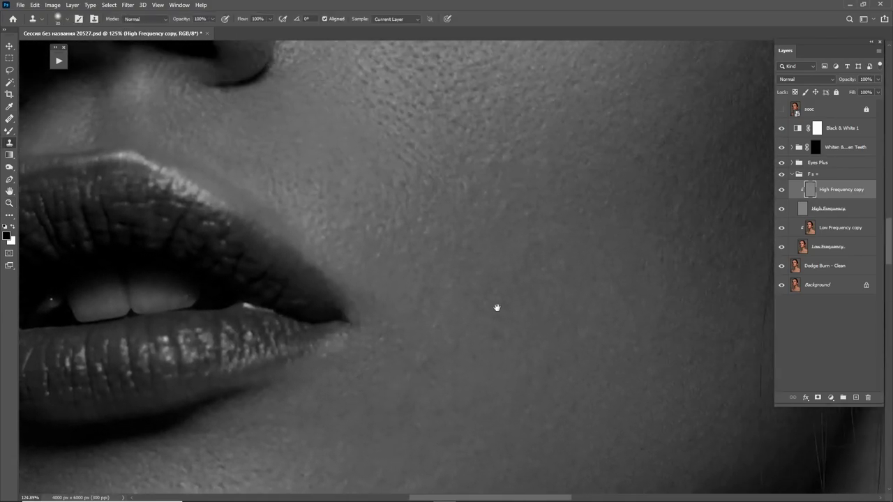
# Hide the black-and-white preview and toggle the sooc original to compare.
pyautogui.hotkey('ctrl', '0')
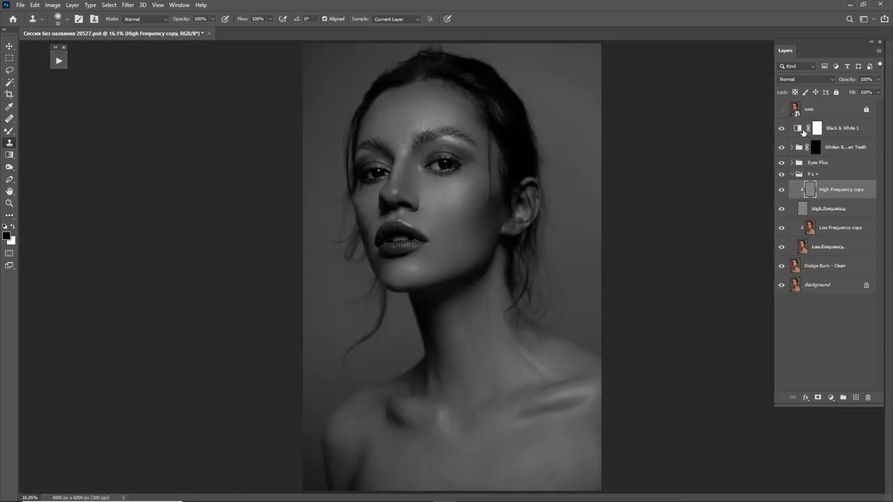
pyautogui.click(791, 175)
pyautogui.click(781, 128)
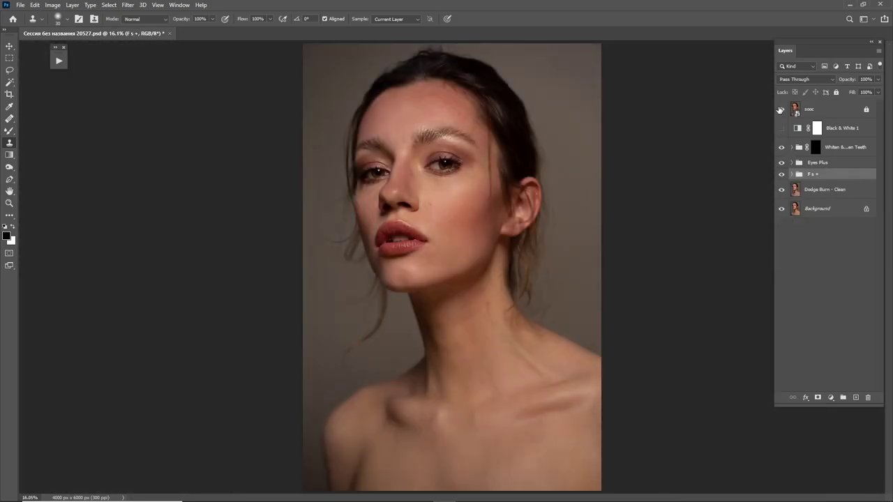
pyautogui.click(780, 109)
pyautogui.click(781, 108)
pyautogui.click(781, 108)
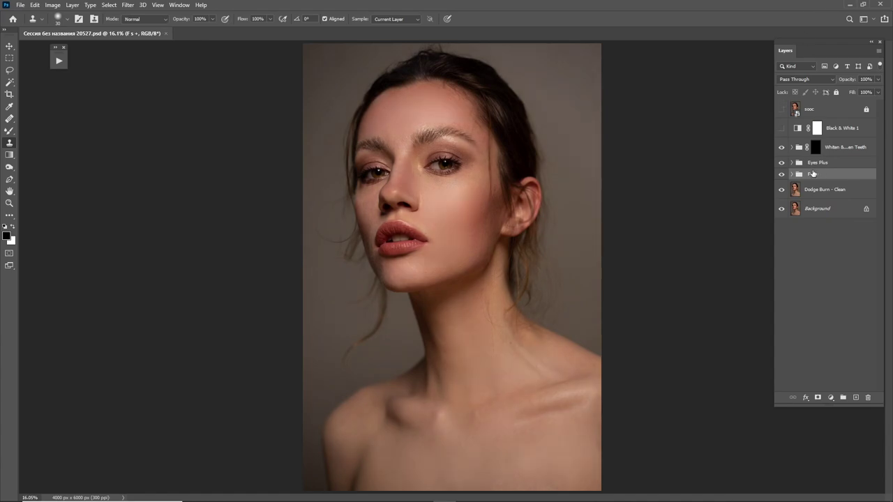
# Duplicate High Frequency copy as High Frequency copy 2 inside the F s + group.
pyautogui.click(791, 175)
pyautogui.click(824, 194)
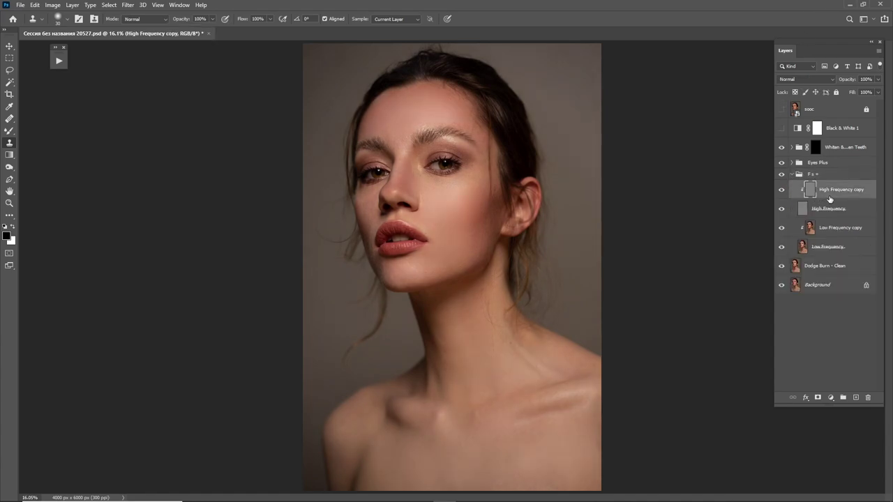
pyautogui.moveTo(858, 193); pyautogui.dragTo(856, 397)
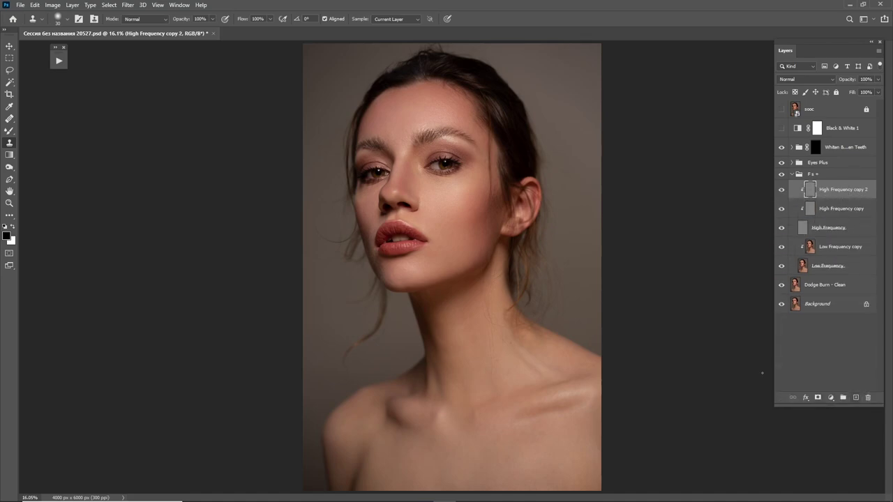
pyautogui.moveTo(835, 184); pyautogui.dragTo(834, 179)
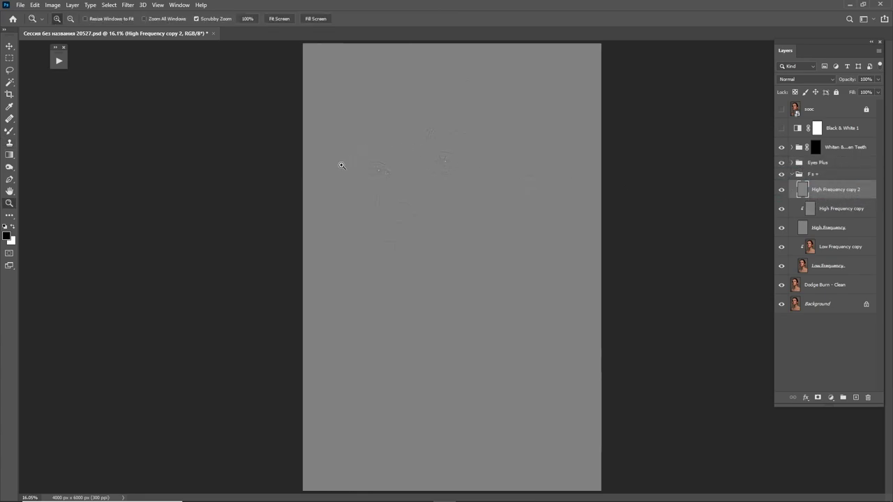
pyautogui.scroll(3, 348, 205)
pyautogui.press('i')
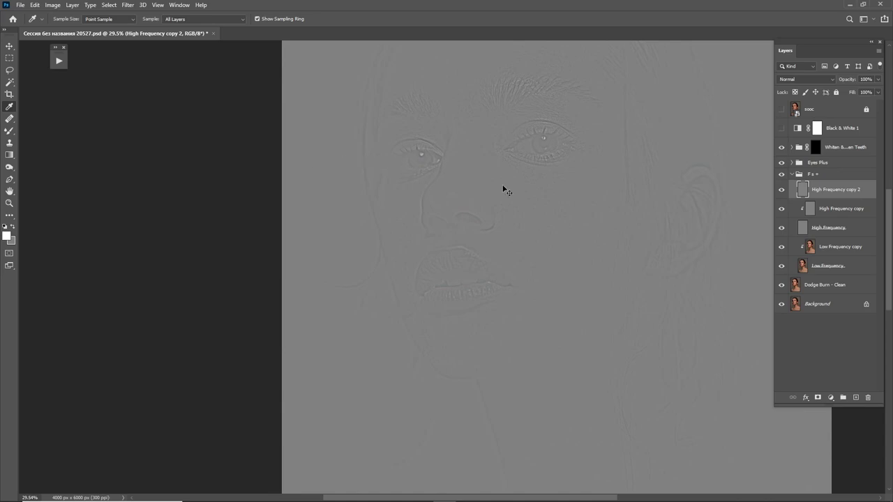
# Clip High Frequency copy 2 to the layer below and give it an inverted black mask.
pyautogui.hotkey('ctrl', 'alt', 'g')
pyautogui.hscroll(1, 523, 207)
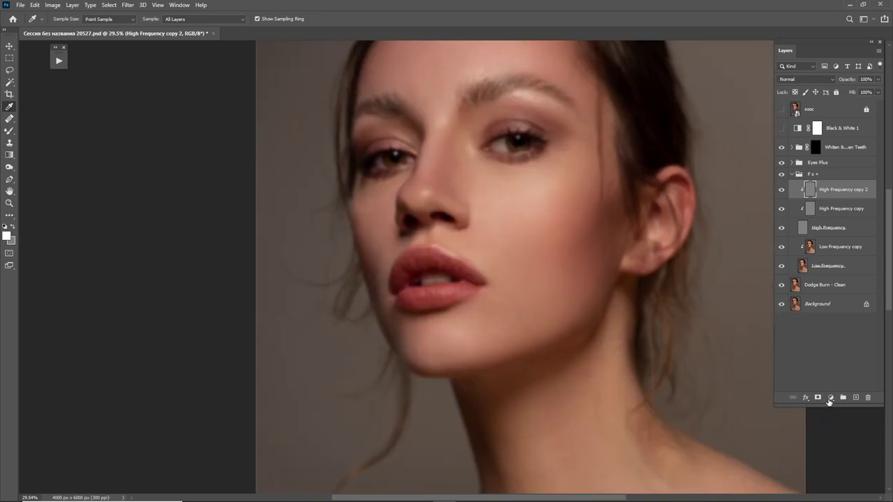
pyautogui.click(817, 398)
pyautogui.hotkey('ctrl', 'i')
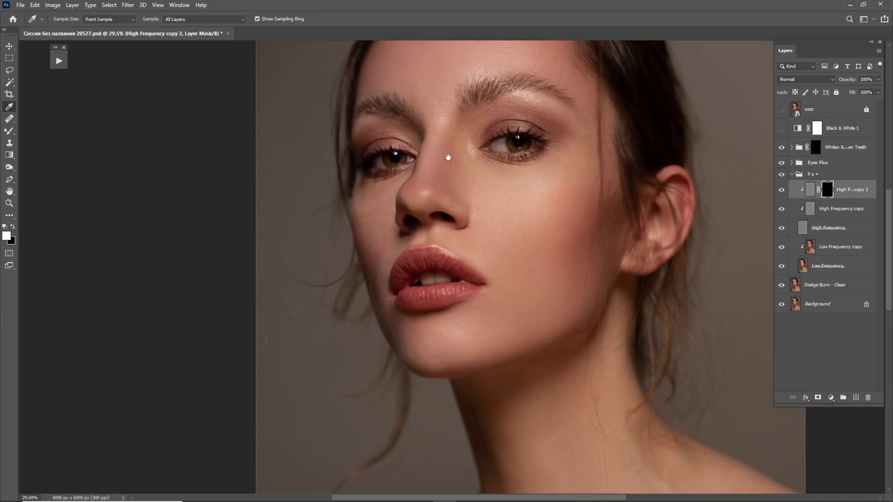
pyautogui.scroll(2, 454, 149)
# Set up the Brush at 100% flow and shrink it to 200 px.
pyautogui.press('b')
pyautogui.press('[')
pyautogui.press('[')
pyautogui.press('[')
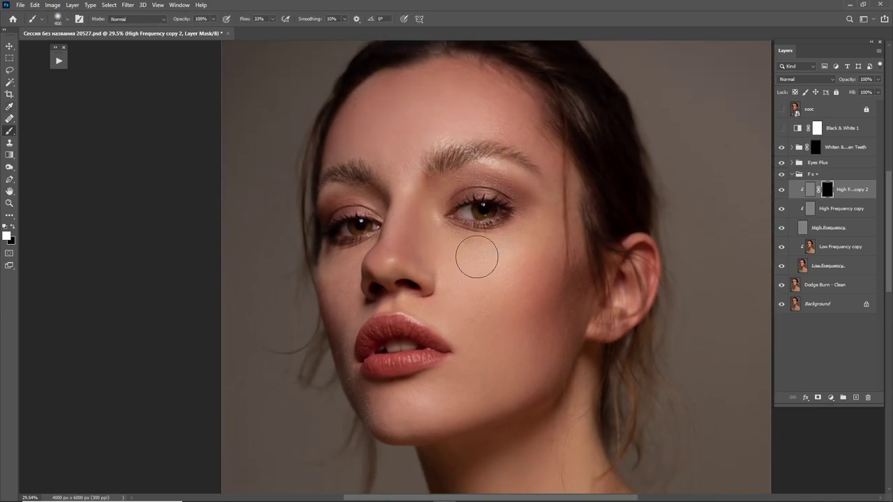
pyautogui.scroll(-2, 506, 295)
pyautogui.click(781, 128)
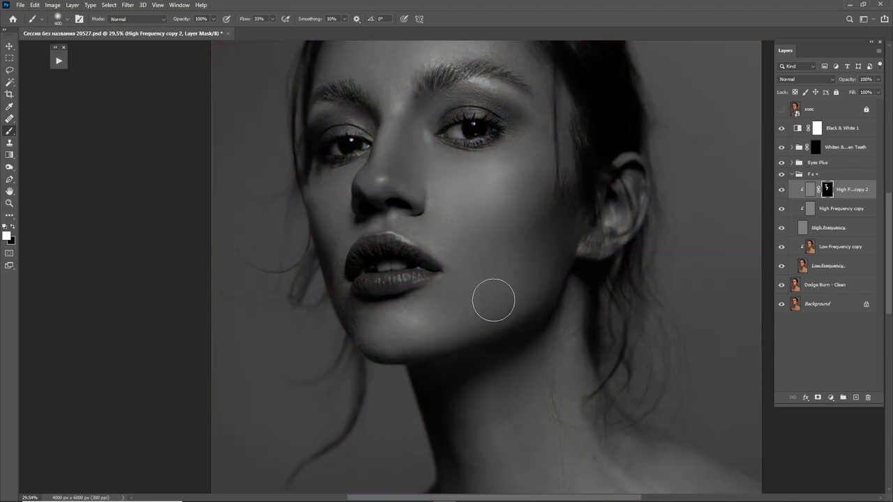
pyautogui.write('100')
pyautogui.press('Return')
pyautogui.click(781, 129)
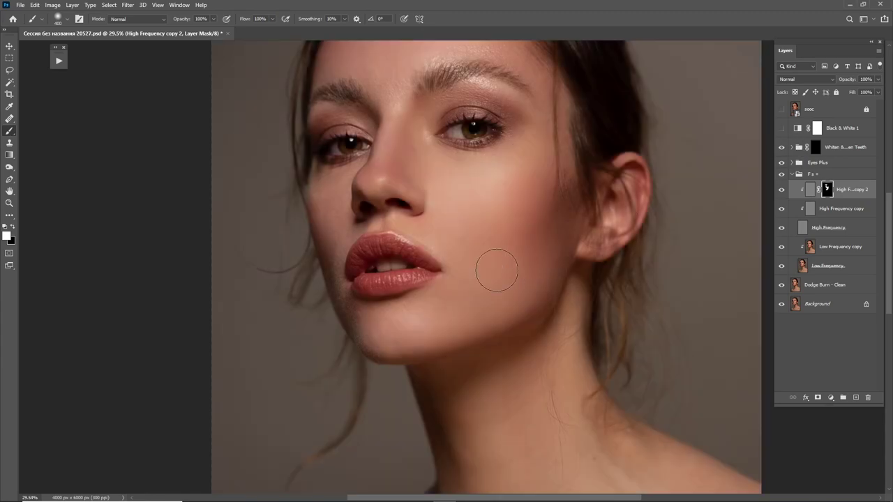
pyautogui.press('[')
pyautogui.press('[')
pyautogui.scroll(3, 533, 197)
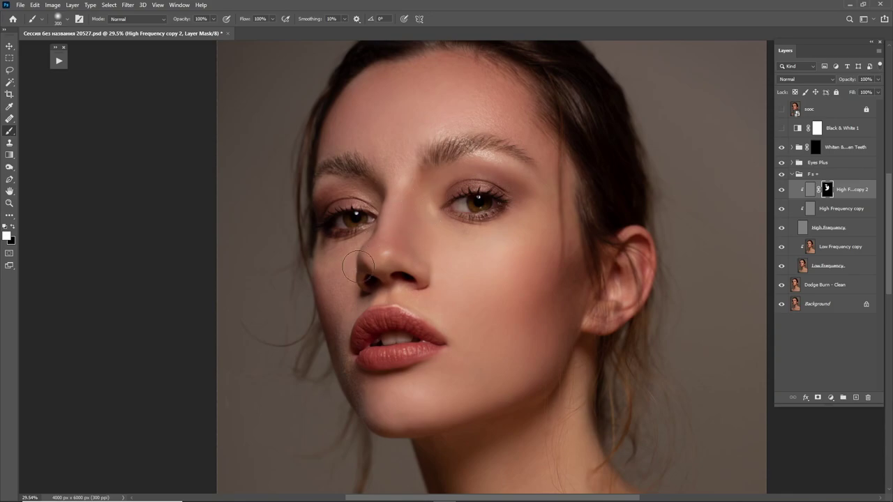
pyautogui.press('[')
# Paint the mask white over forehead, brows and inner eyes using the red mask overlay.
pyautogui.press('\\')
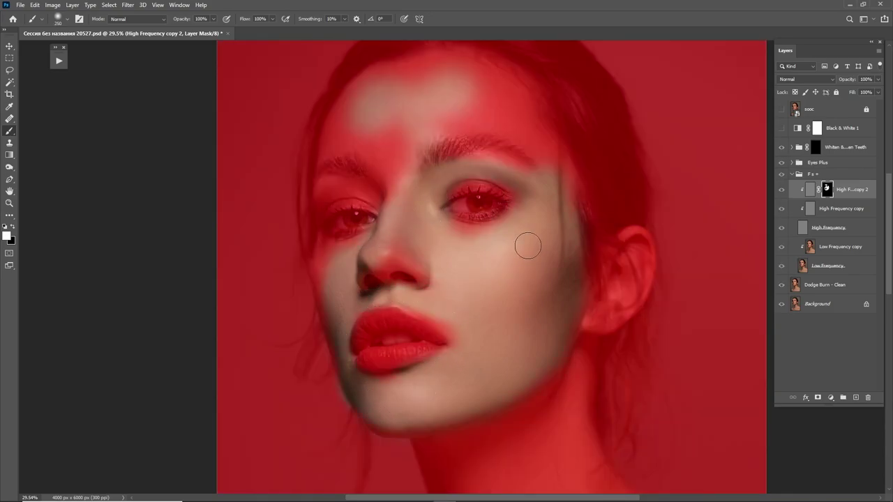
pyautogui.moveTo(555, 176)
pyautogui.mouseDown()
pyautogui.moveTo(488, 129)
pyautogui.moveTo(429, 136)
pyautogui.moveTo(507, 100)
pyautogui.moveTo(429, 84)
pyautogui.moveTo(379, 150)
pyautogui.moveTo(398, 200)
pyautogui.mouseUp()
pyautogui.press(']')
pyautogui.moveTo(376, 133)
pyautogui.mouseDown()
pyautogui.moveTo(349, 135)
pyautogui.moveTo(418, 80)
pyautogui.mouseUp()
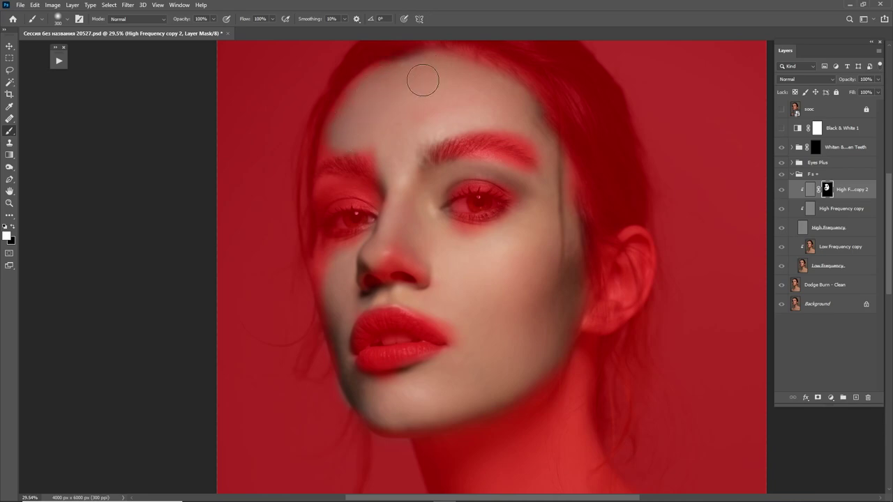
pyautogui.press('[')
pyautogui.press('[')
pyautogui.moveTo(377, 193)
pyautogui.mouseDown()
pyautogui.moveTo(329, 189)
pyautogui.moveTo(374, 196)
pyautogui.moveTo(328, 249)
pyautogui.moveTo(339, 335)
pyautogui.mouseUp()
pyautogui.press('[')
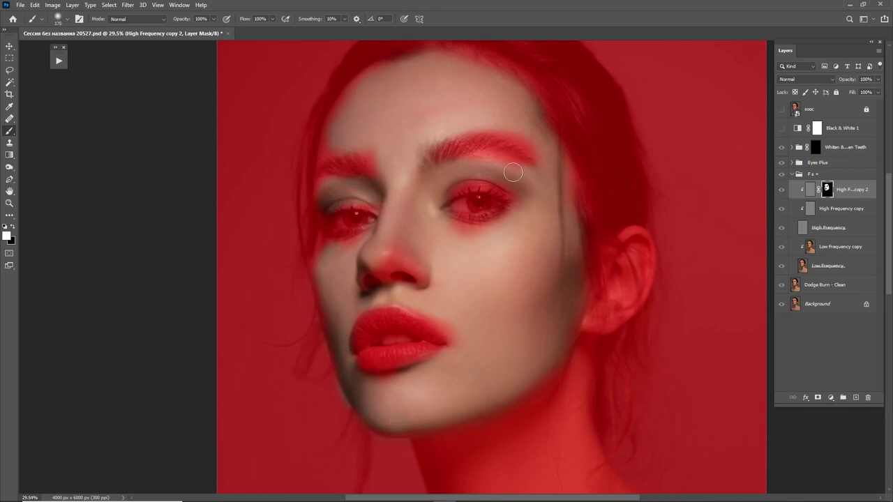
pyautogui.moveTo(520, 172)
pyautogui.mouseDown()
pyautogui.moveTo(550, 152)
pyautogui.moveTo(474, 135)
pyautogui.mouseUp()
pyautogui.press('\\')
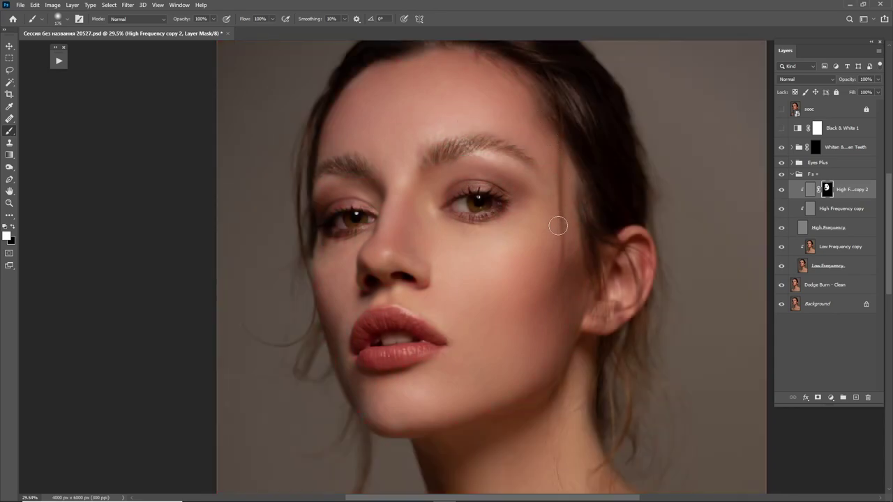
pyautogui.press('\\')
pyautogui.press('\\')
# Run the Digital Skin Texture action and fill Layer 1's mask white within the face selection.
pyautogui.click(60, 61)
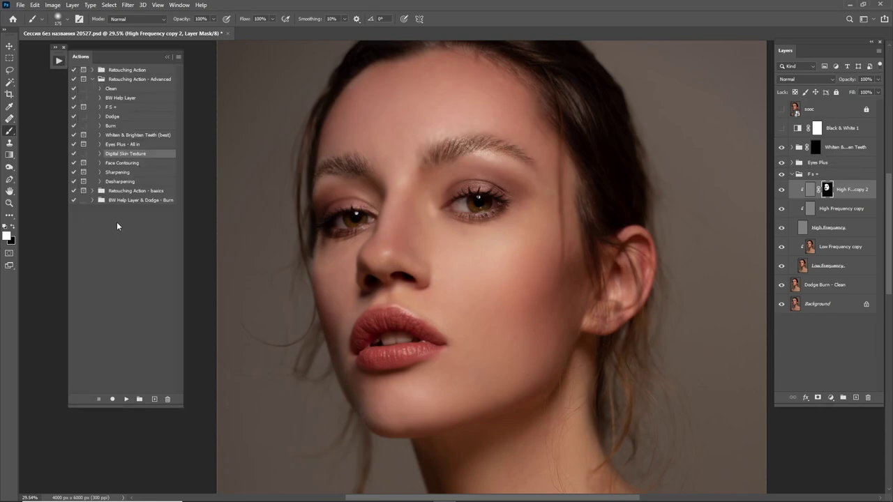
pyautogui.click(126, 399)
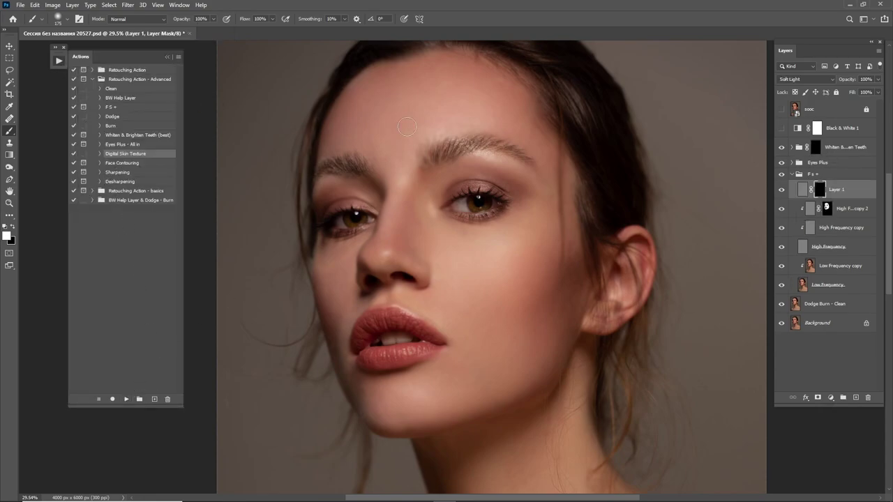
pyautogui.click(178, 58)
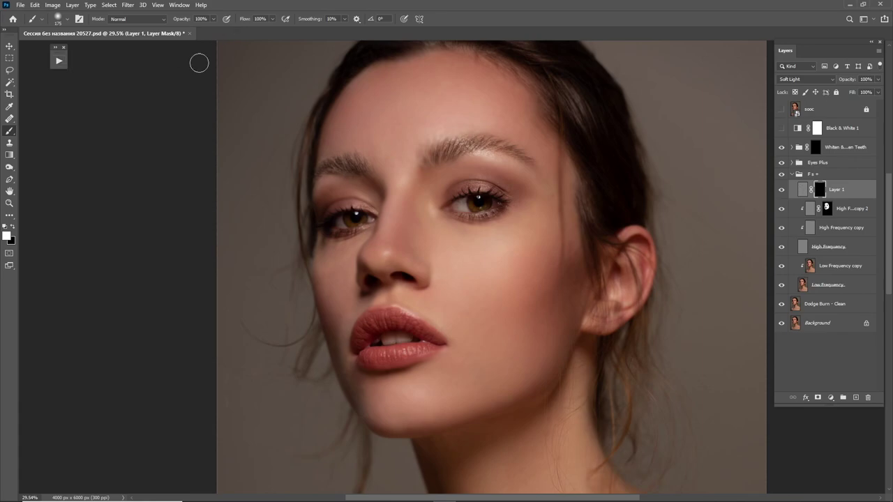
pyautogui.keyDown('ctrl'); pyautogui.click(826, 208); pyautogui.keyUp('ctrl')
pyautogui.press('x')
pyautogui.hotkey('ctrl', 'BackSpace')
pyautogui.hotkey('ctrl', 'd')
# Turn the black-and-white preview back on and return to the Brush tool.
pyautogui.scroll(5, 493, 270)
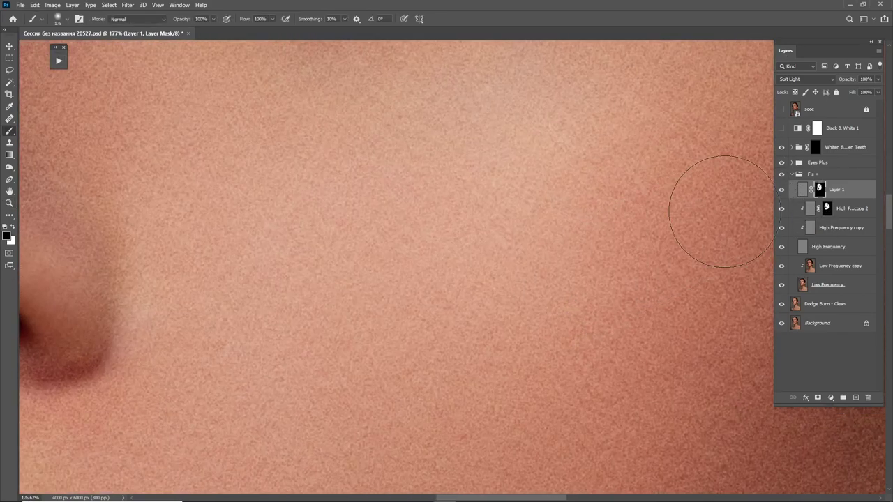
pyautogui.click(782, 127)
pyautogui.scroll(-5, 598, 265)
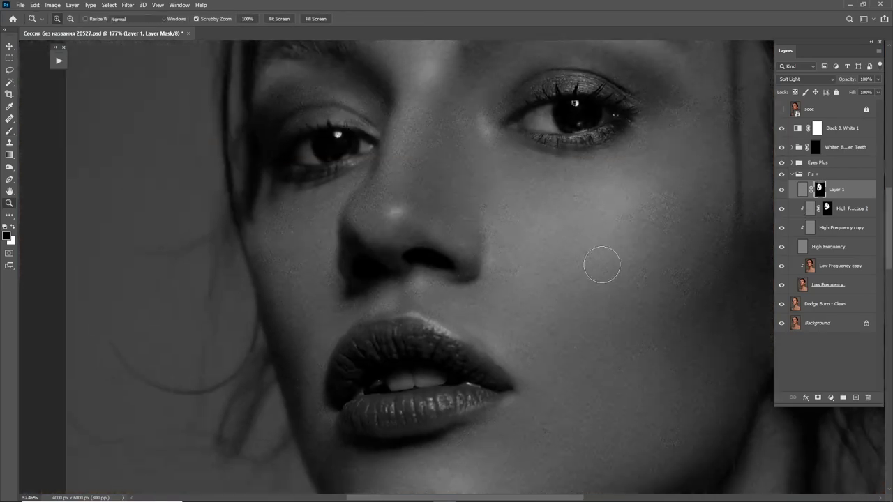
pyautogui.press('z')
pyautogui.scroll(3, 585, 243)
pyautogui.press('b')
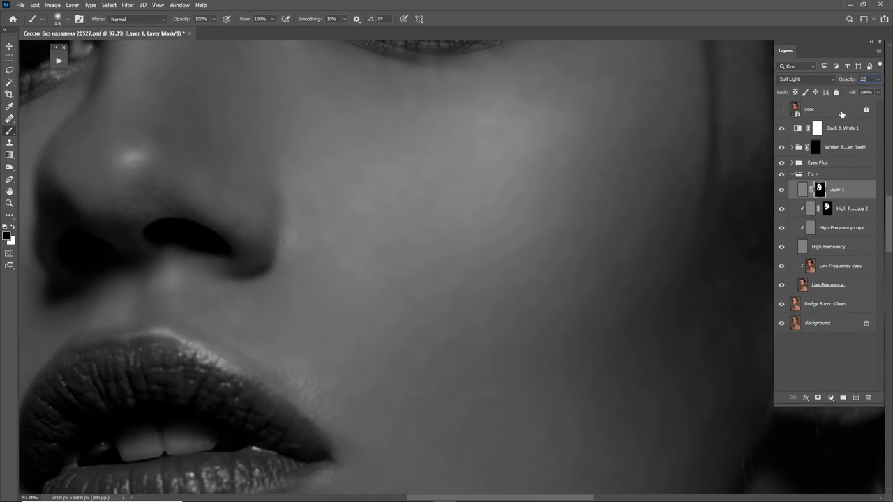
# Set High Frequency copy 2 to 25% opacity and fit the portrait on screen.
pyautogui.click(857, 202)
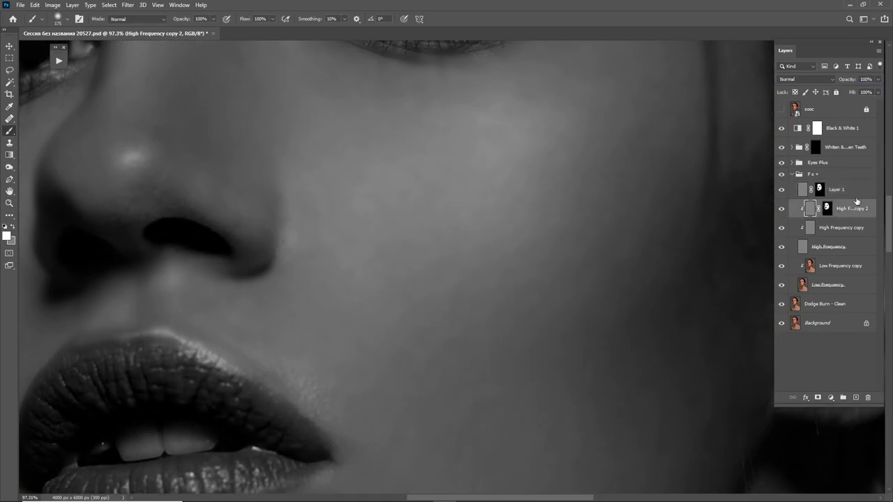
pyautogui.click(878, 80)
pyautogui.write('5')
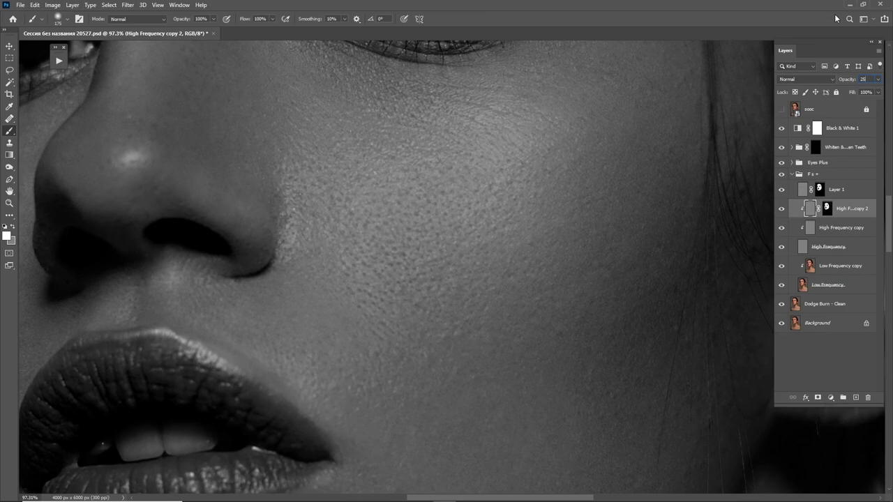
pyautogui.hotkey('ctrl', '0')
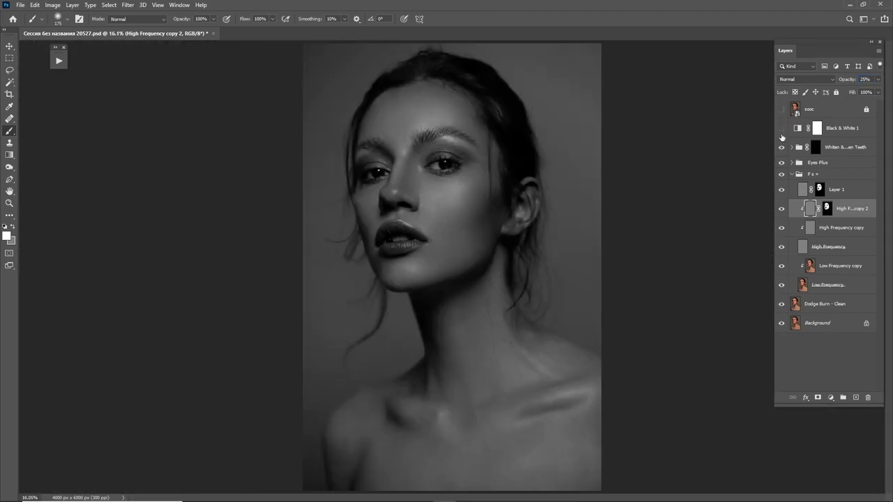
# Toggle Black & White 1, the F s + group and the sooc original to compare retouching.
pyautogui.click(781, 129)
pyautogui.click(790, 174)
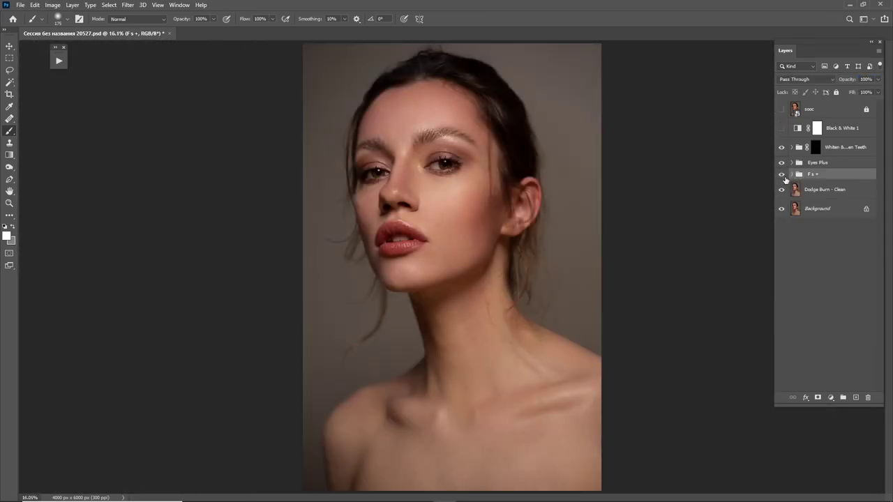
pyautogui.click(784, 177)
pyautogui.click(782, 109)
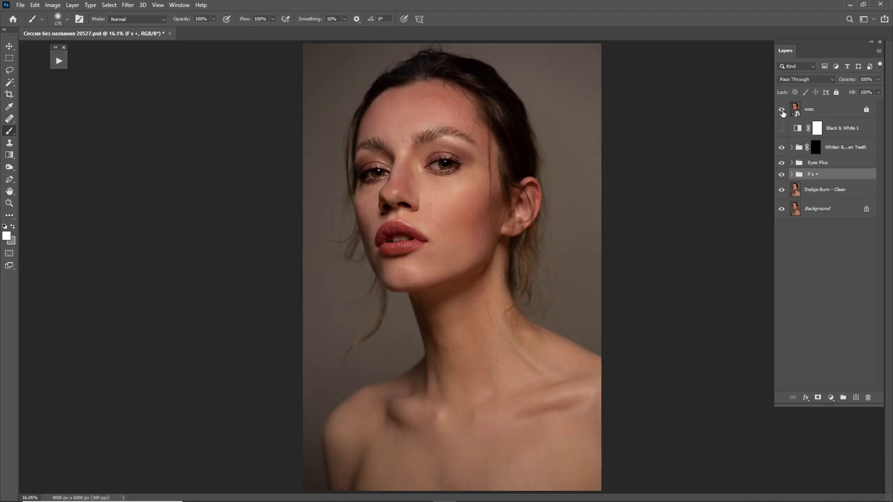
pyautogui.click(782, 110)
pyautogui.click(782, 110)
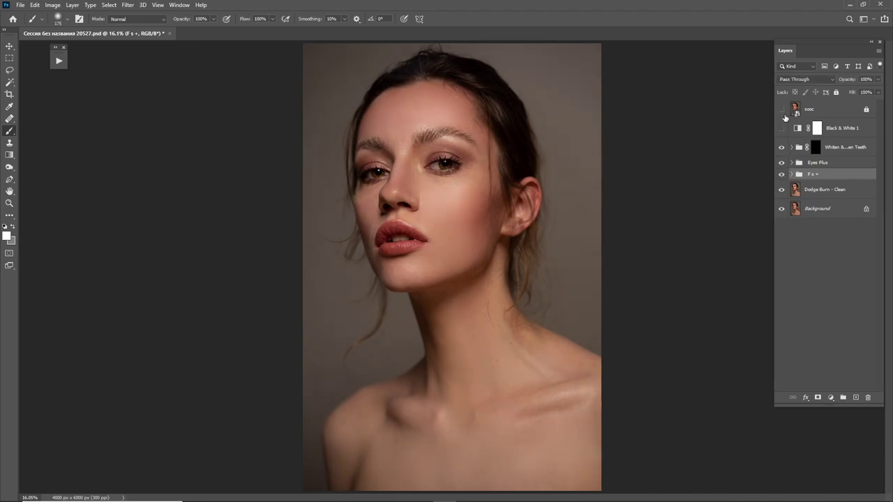
pyautogui.click(782, 129)
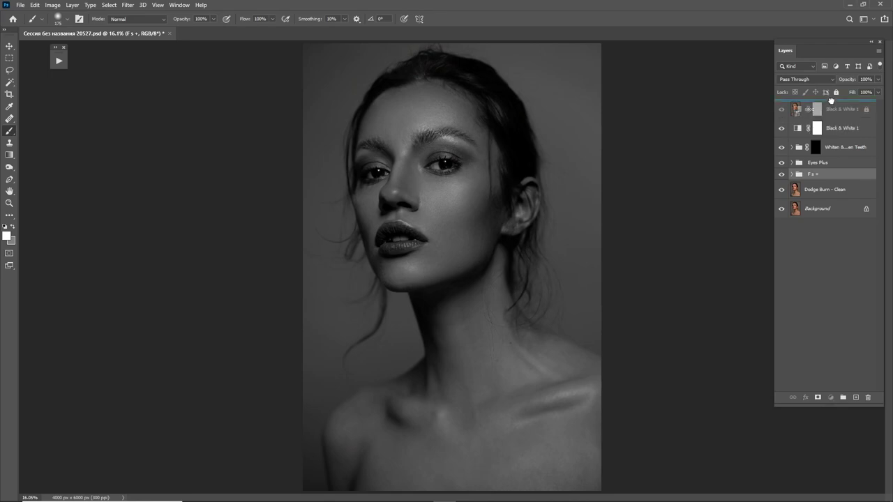
# Move Black & White 1 above sooc, compare them, then move sooc back on top.
pyautogui.moveTo(822, 133); pyautogui.dragTo(809, 104)
pyautogui.click(782, 128)
pyautogui.click(782, 128)
pyautogui.click(785, 132)
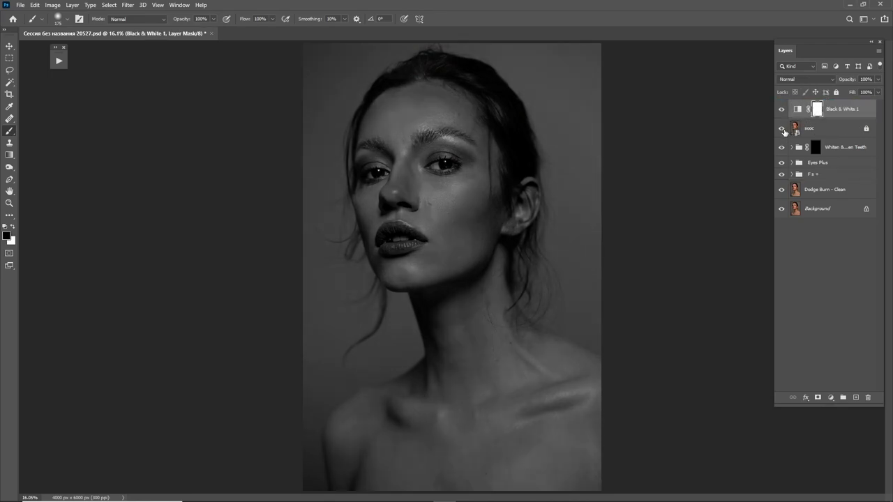
pyautogui.click(785, 133)
pyautogui.moveTo(823, 112); pyautogui.dragTo(812, 134)
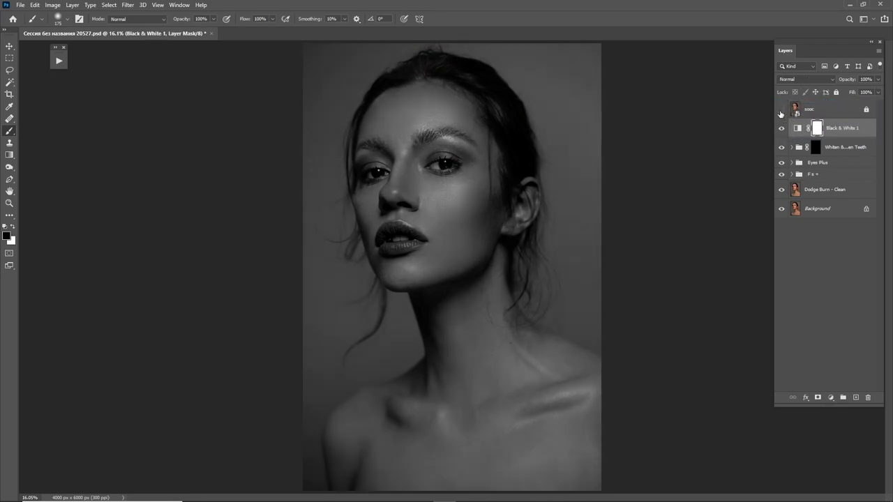
# Hide Black & White 1 to restore colour and expand Eyes Plus to its Remove Veins mask.
pyautogui.click(782, 110)
pyautogui.click(783, 114)
pyautogui.click(782, 129)
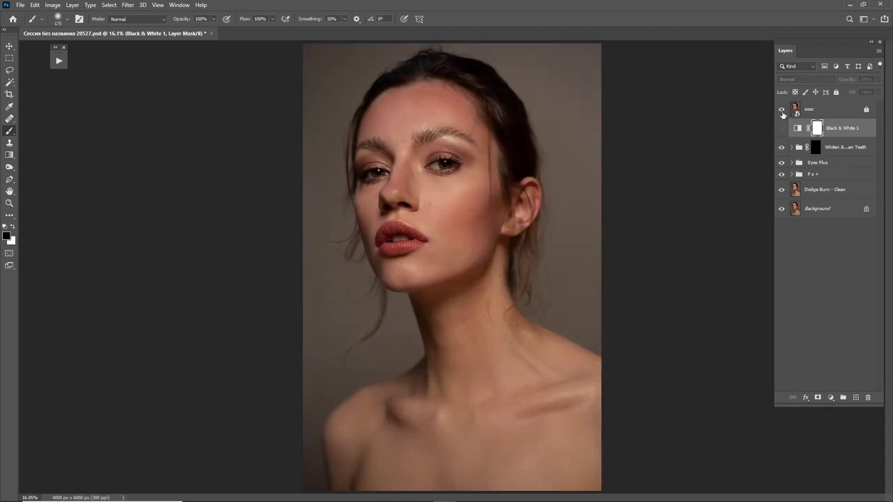
pyautogui.click(798, 169)
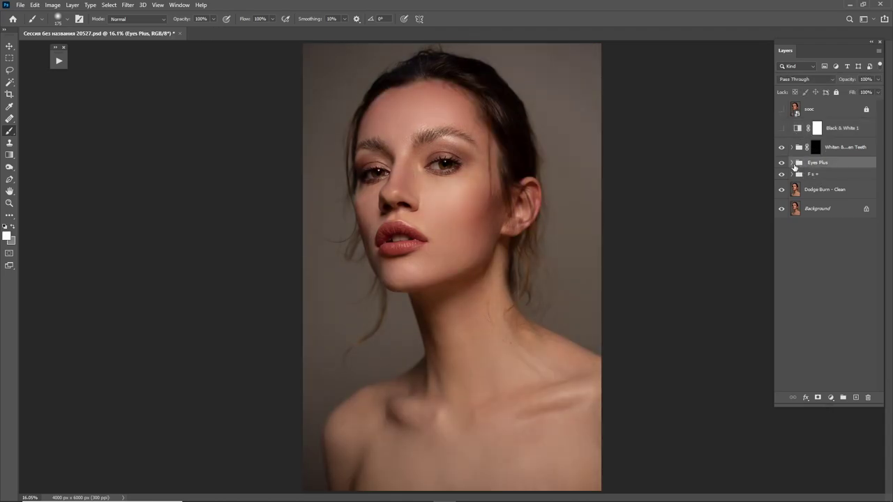
pyautogui.click(792, 162)
pyautogui.click(823, 254)
# Paint white at 40% opacity on the Remove Veins mask to clear veins from the eye white.
pyautogui.scroll(8, 465, 183)
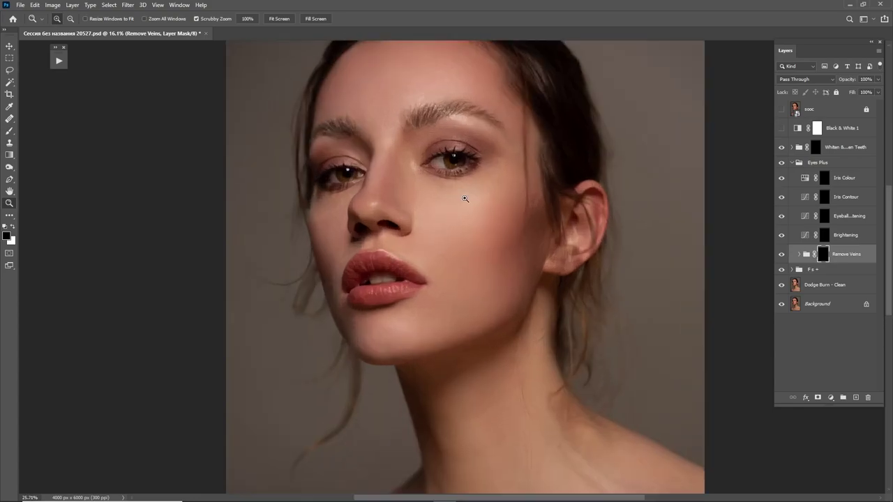
pyautogui.press('x')
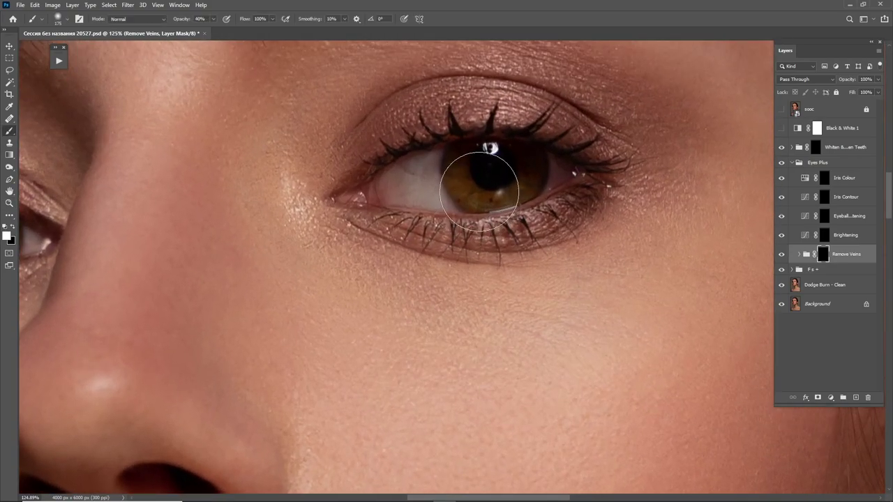
pyautogui.press('4')
pyautogui.press('[')
pyautogui.moveTo(403, 189); pyautogui.dragTo(398, 175)
pyautogui.press('[')
pyautogui.press('[')
pyautogui.press('[')
pyautogui.press('[')
pyautogui.press('[')
pyautogui.hscroll(-5, 574, 189)
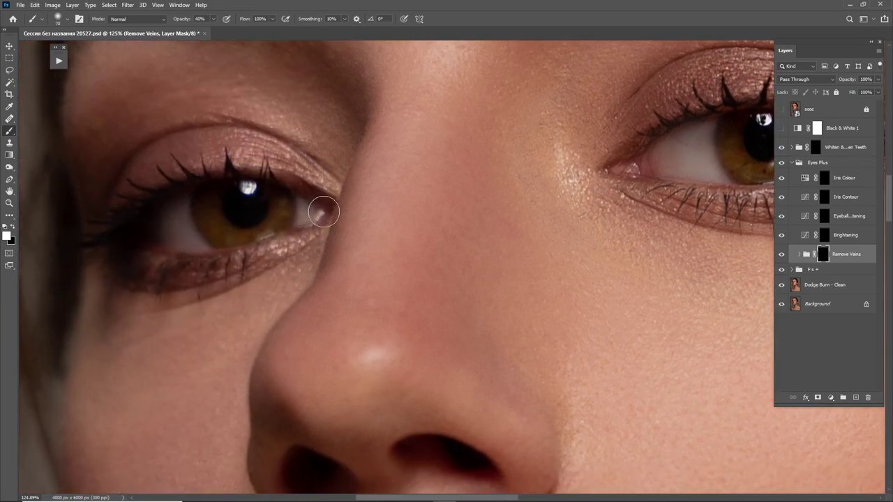
pyautogui.hscroll(-3, 763, 164)
# Brighten the eye corner white on the Brightening mask with a size-50 brush.
pyautogui.click(825, 237)
pyautogui.press('[')
pyautogui.press('[')
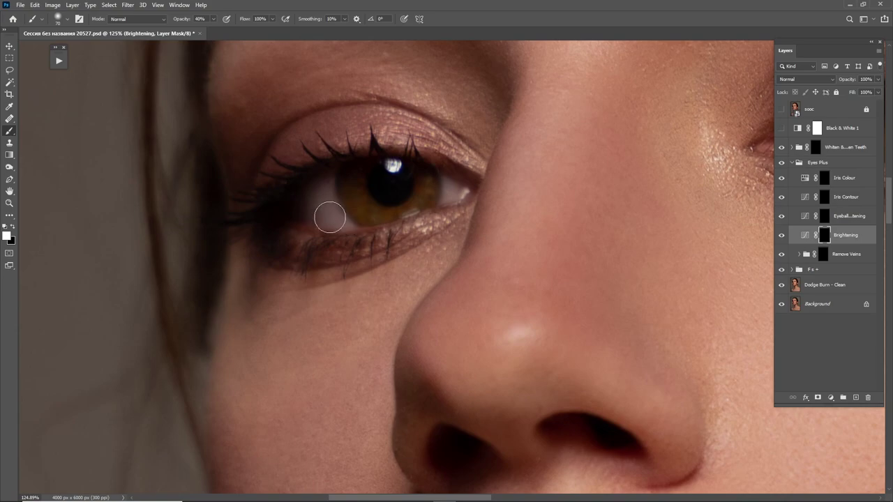
pyautogui.moveTo(456, 201)
pyautogui.mouseDown()
pyautogui.moveTo(450, 194)
pyautogui.moveTo(484, 209)
pyautogui.mouseUp()
pyautogui.hscroll(7, 355, 209)
pyautogui.scroll(-2, 354, 210)
pyautogui.press(']')
pyautogui.press(']')
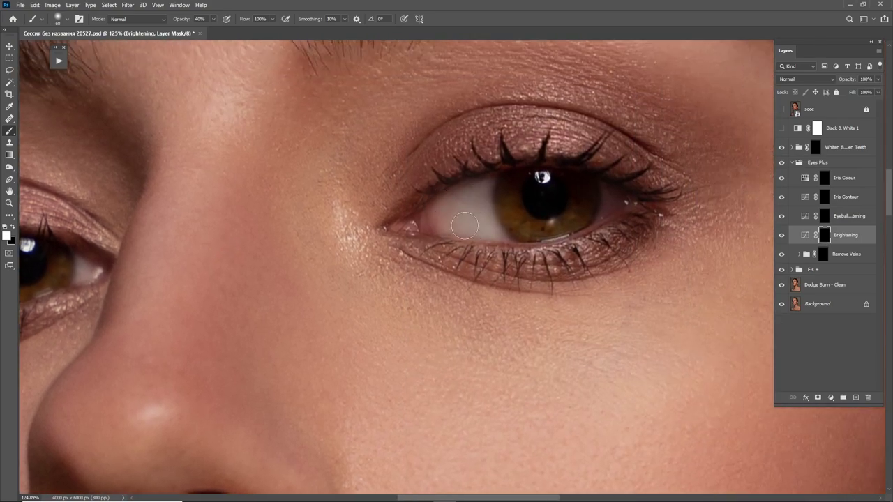
pyautogui.press('[')
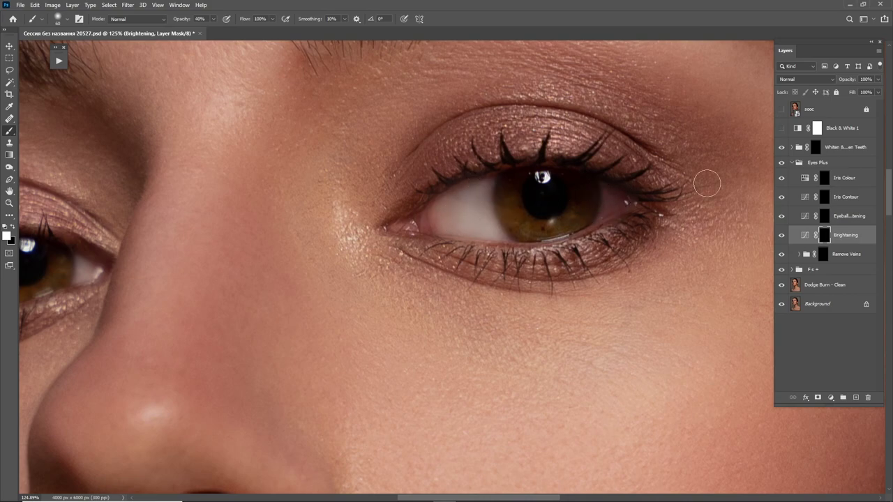
# Brighten the iris to a golden tone on the Eyeball Brightening mask with a size-45 brush.
pyautogui.click(823, 215)
pyautogui.hscroll(5, 488, 210)
pyautogui.scroll(-1, 488, 210)
pyautogui.press('[')
pyautogui.press('[')
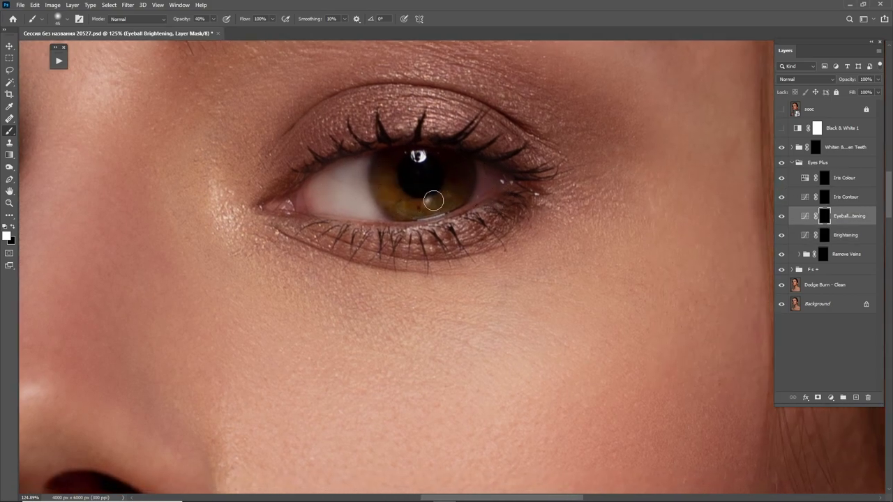
pyautogui.moveTo(452, 174)
pyautogui.mouseDown()
pyautogui.moveTo(391, 189)
pyautogui.moveTo(395, 196)
pyautogui.moveTo(460, 164)
pyautogui.moveTo(452, 199)
pyautogui.mouseUp()
# Darken the iris rim on the Iris Contour mask with a size-50 brush.
pyautogui.click(824, 198)
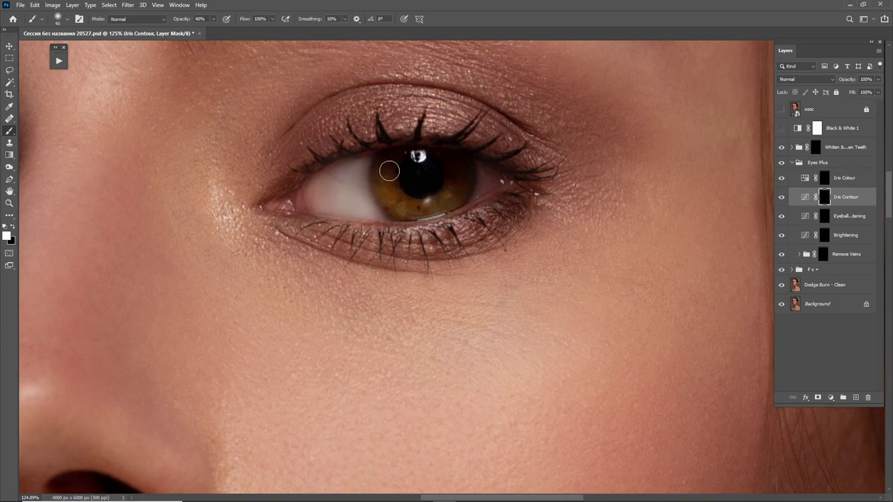
pyautogui.press(']')
pyautogui.moveTo(390, 171)
pyautogui.mouseDown()
pyautogui.moveTo(436, 157)
pyautogui.moveTo(442, 194)
pyautogui.moveTo(461, 156)
pyautogui.moveTo(414, 149)
pyautogui.moveTo(375, 169)
pyautogui.moveTo(393, 188)
pyautogui.moveTo(449, 189)
pyautogui.moveTo(446, 181)
pyautogui.moveTo(412, 198)
pyautogui.mouseUp()
pyautogui.hscroll(-10, 393, 188)
pyautogui.hotkey('alt', '[')
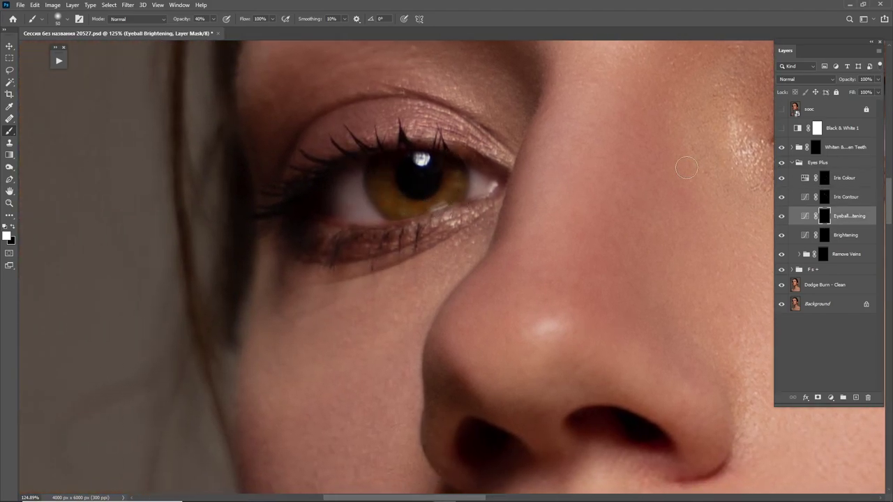
pyautogui.click(828, 200)
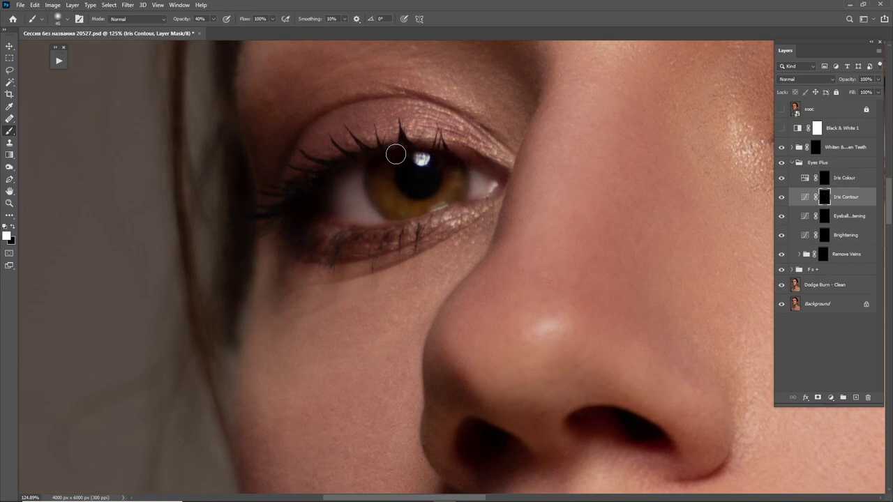
pyautogui.press('z')
pyautogui.scroll(-5, 430, 223)
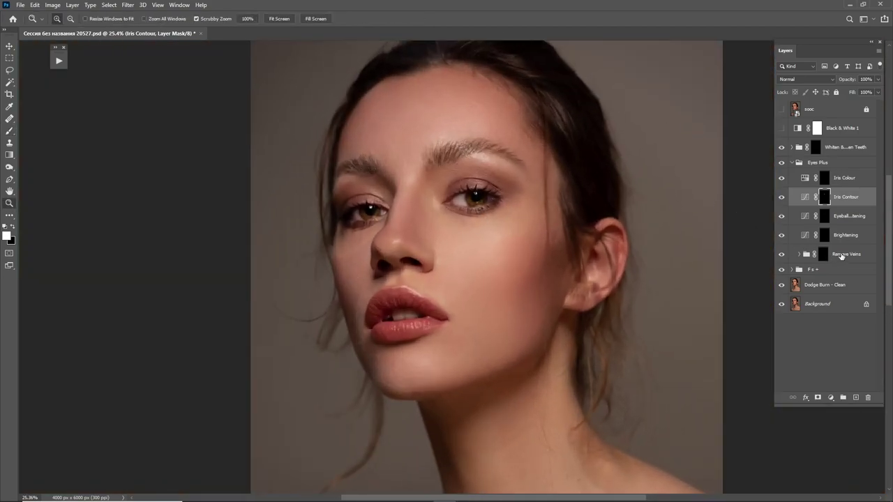
# Compare the Brightening layer on and off and set its opacity to 44%.
pyautogui.click(841, 256)
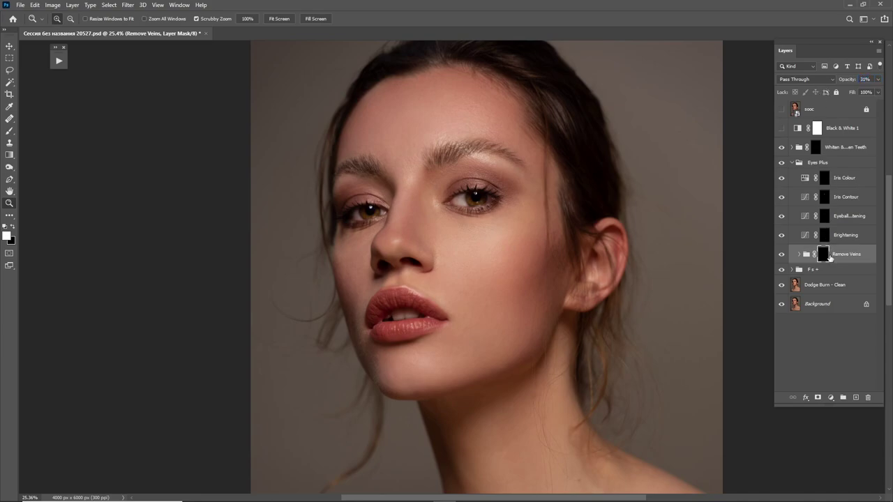
pyautogui.click(825, 236)
pyautogui.click(782, 236)
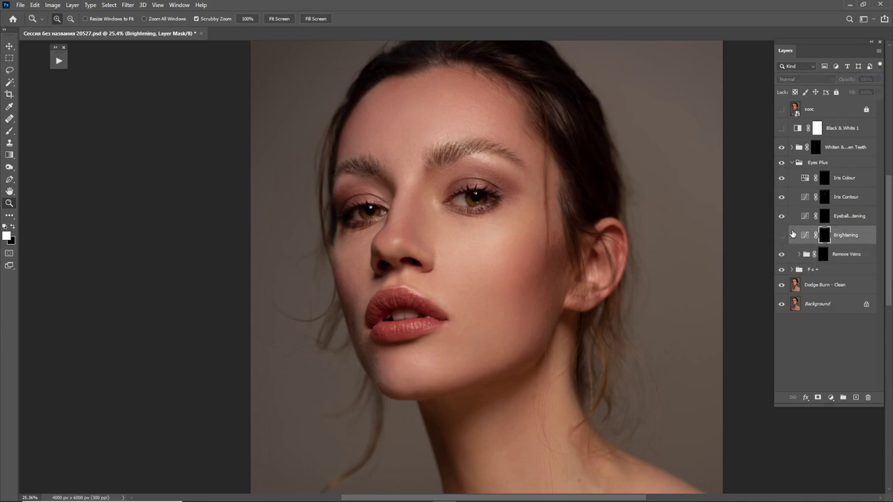
pyautogui.click(782, 236)
pyautogui.write('44')
# Compare Eyeball Brightening, Iris Contour and the collapsed Eyes Plus group on and off.
pyautogui.click(825, 217)
pyautogui.click(781, 216)
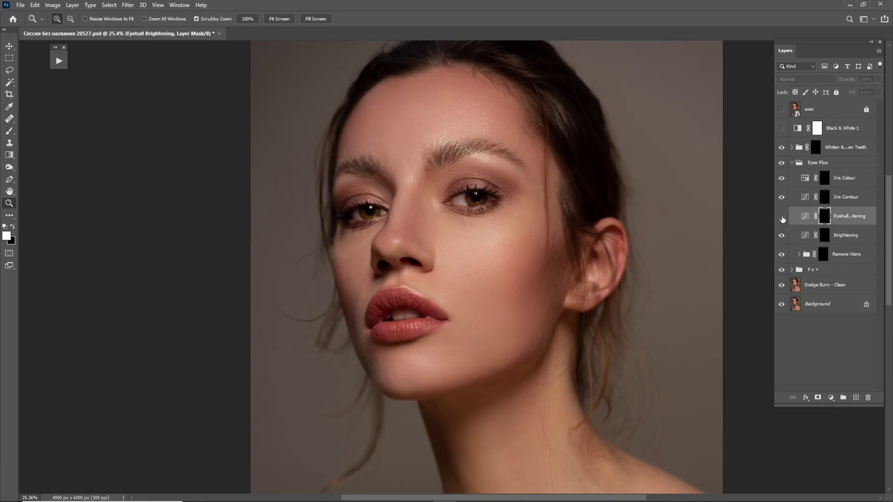
pyautogui.click(781, 216)
pyautogui.click(825, 197)
pyautogui.click(781, 198)
pyautogui.click(781, 198)
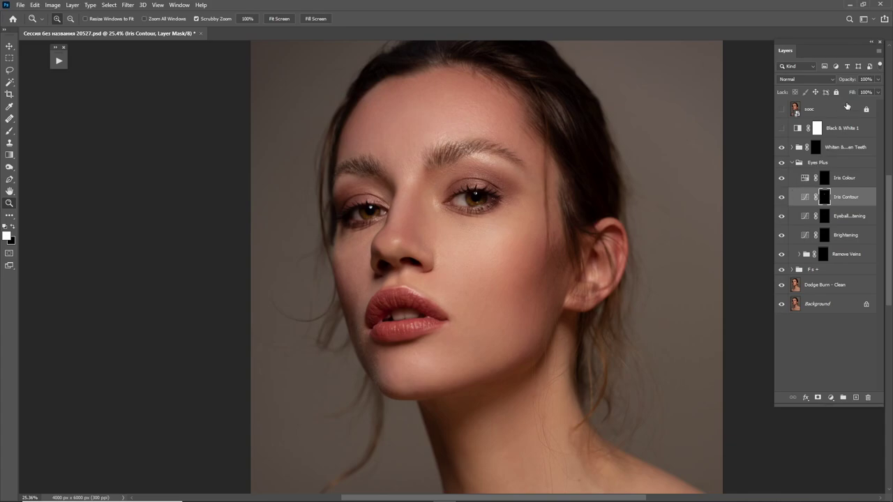
pyautogui.click(794, 162)
pyautogui.click(782, 163)
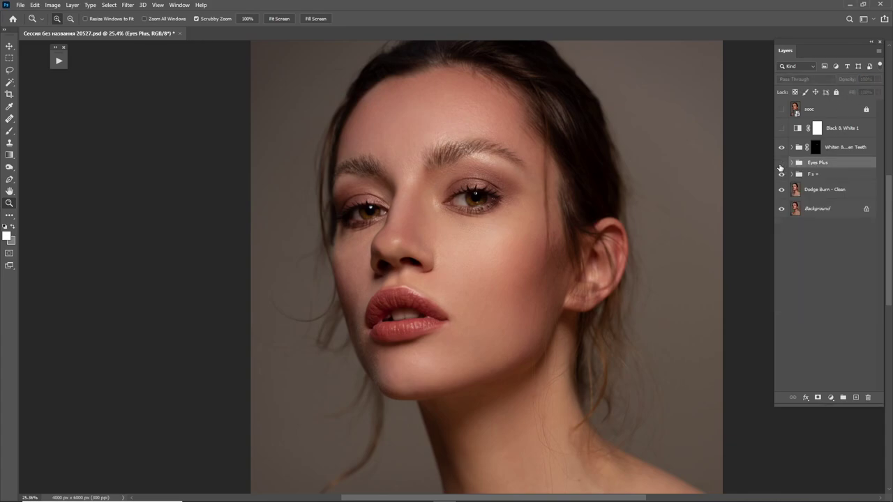
pyautogui.click(783, 163)
pyautogui.click(819, 148)
# Zoom in on the mouth and brush whitening onto the teeth.
pyautogui.moveTo(403, 340)
pyautogui.mouseDown()
pyautogui.moveTo(462, 288)
pyautogui.moveTo(510, 277)
pyautogui.mouseUp()
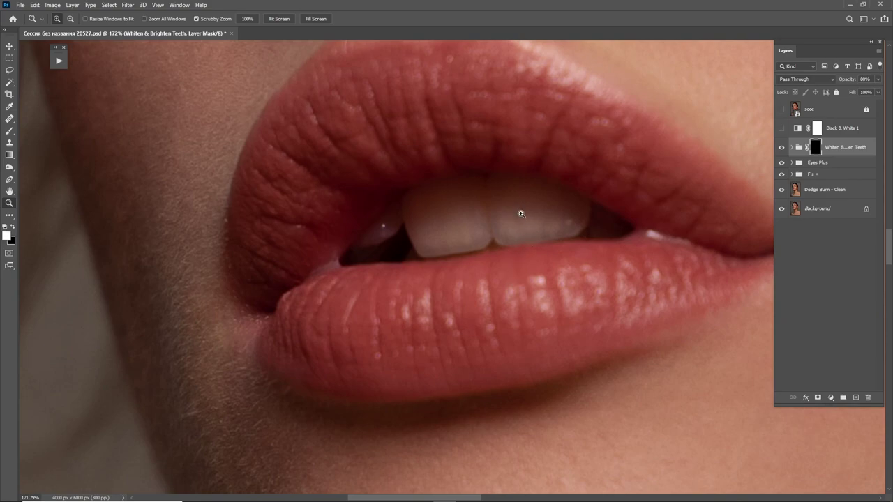
pyautogui.press('b')
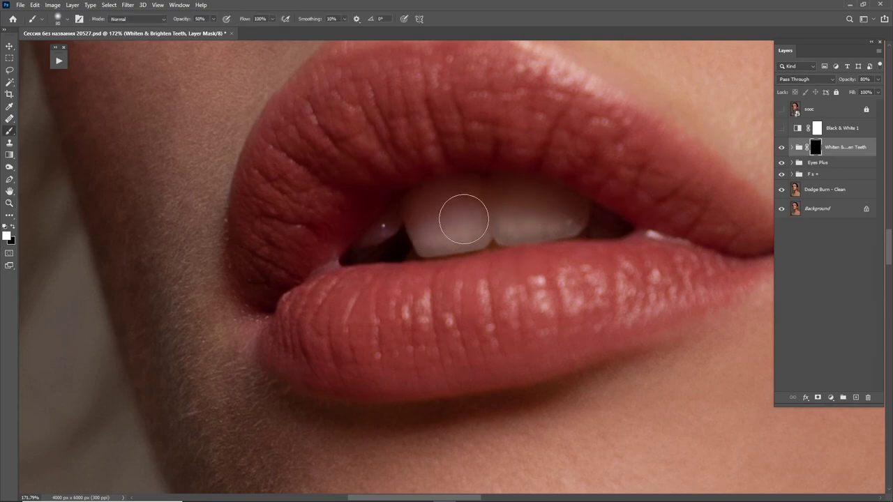
pyautogui.moveTo(460, 206)
pyautogui.mouseDown()
pyautogui.moveTo(542, 207)
pyautogui.moveTo(428, 238)
pyautogui.mouseUp()
pyautogui.press('[')
pyautogui.press('[')
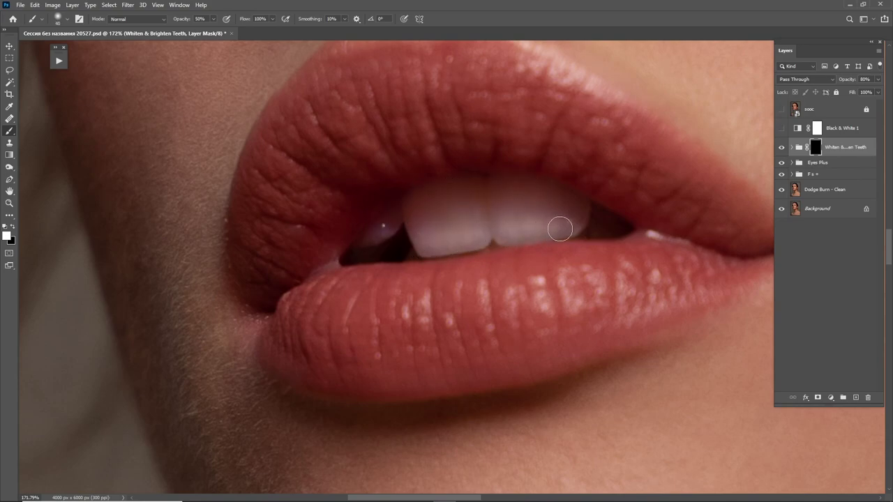
# Add a Hue/Saturation adjustment inside the teeth group with Magentas saturation at -100.
pyautogui.click(791, 148)
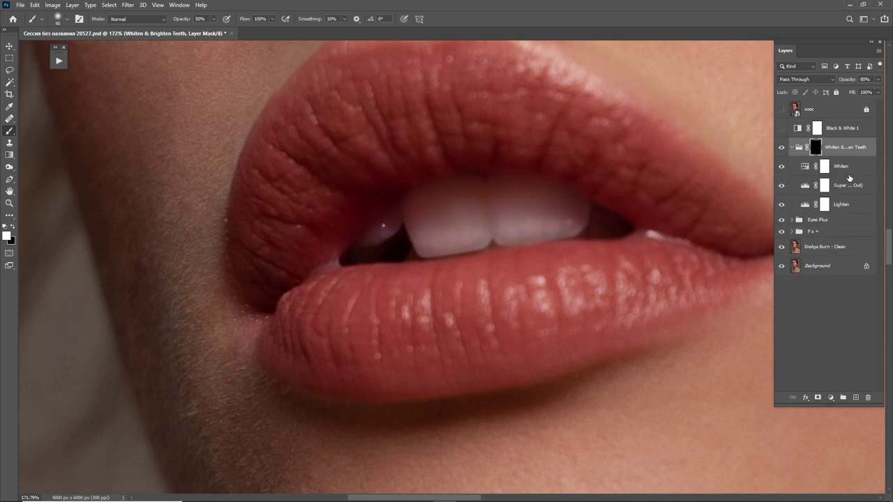
pyautogui.click(844, 166)
pyautogui.click(830, 397)
pyautogui.click(844, 307)
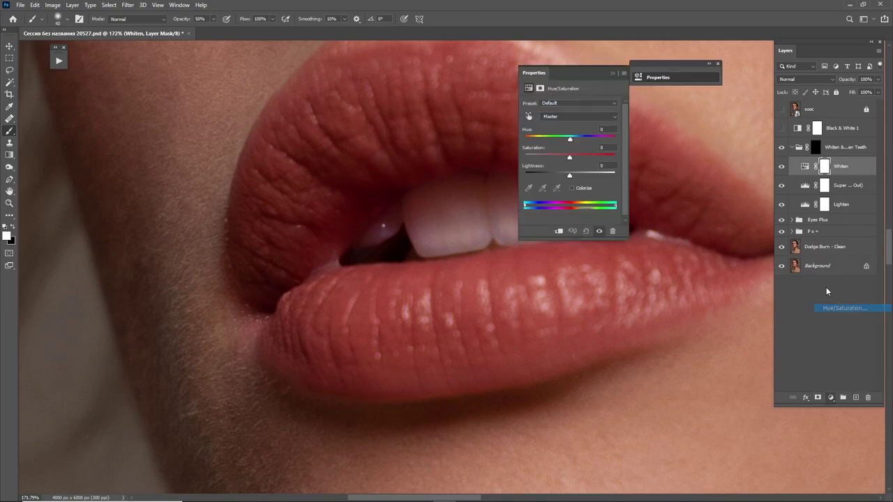
pyautogui.click(575, 117)
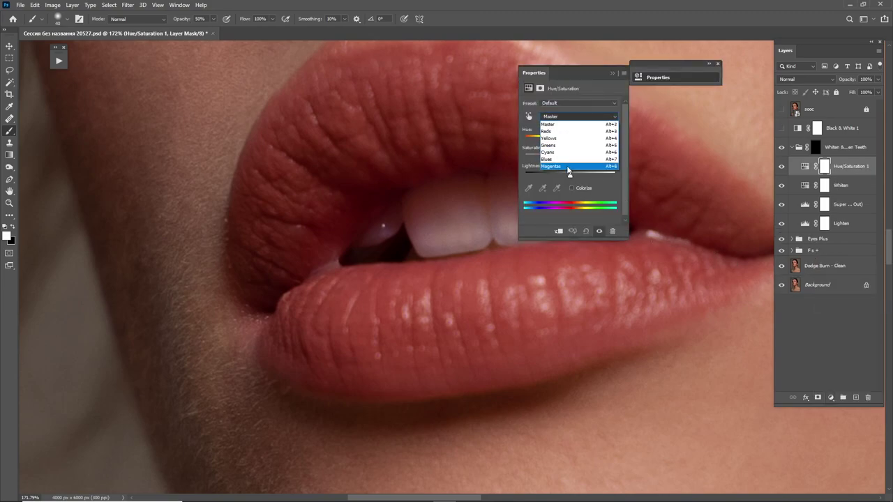
pyautogui.click(569, 159)
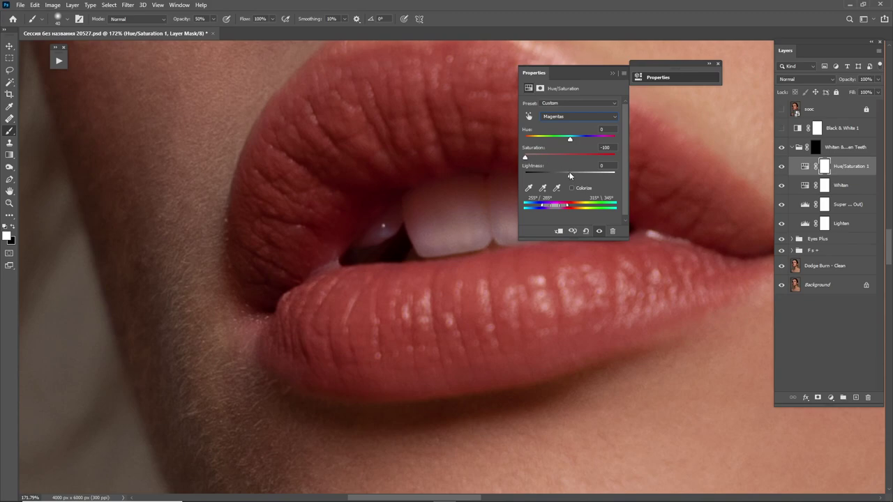
pyautogui.click(579, 117)
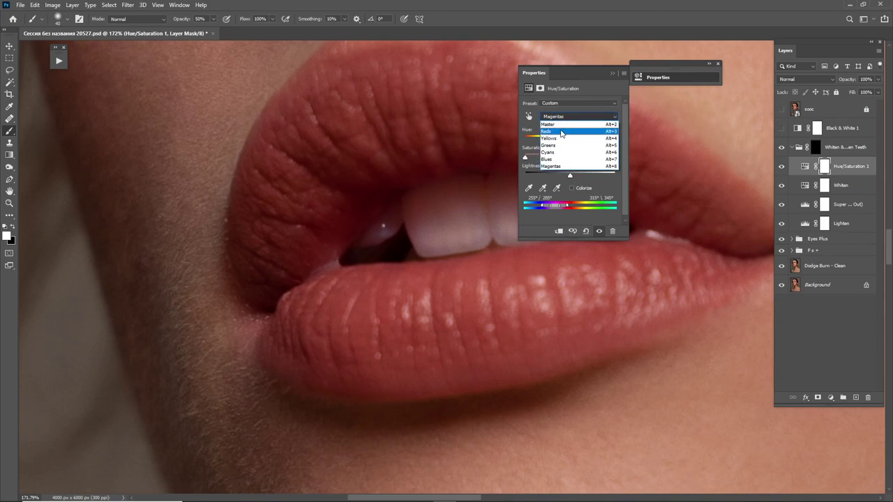
pyautogui.click(558, 125)
pyautogui.moveTo(570, 158); pyautogui.dragTo(526, 159)
pyautogui.click(614, 72)
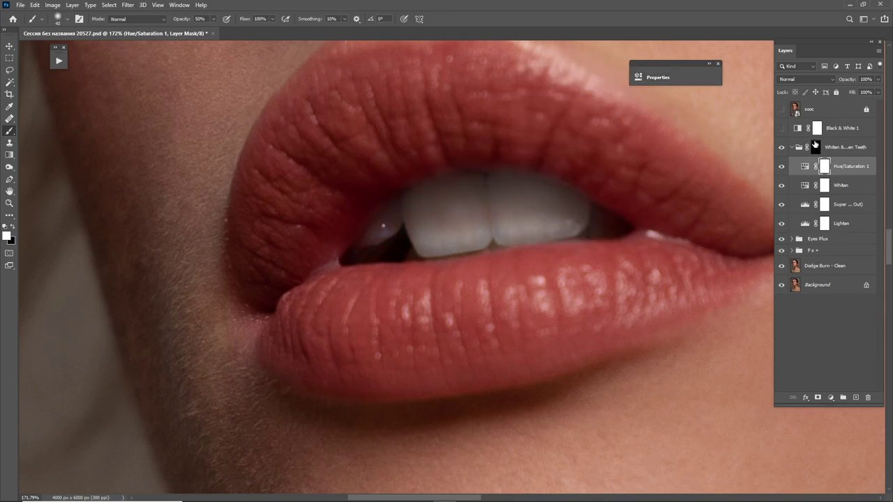
# Compare the teeth whitening on and off, then paint white on its mask over more teeth.
pyautogui.click(844, 147)
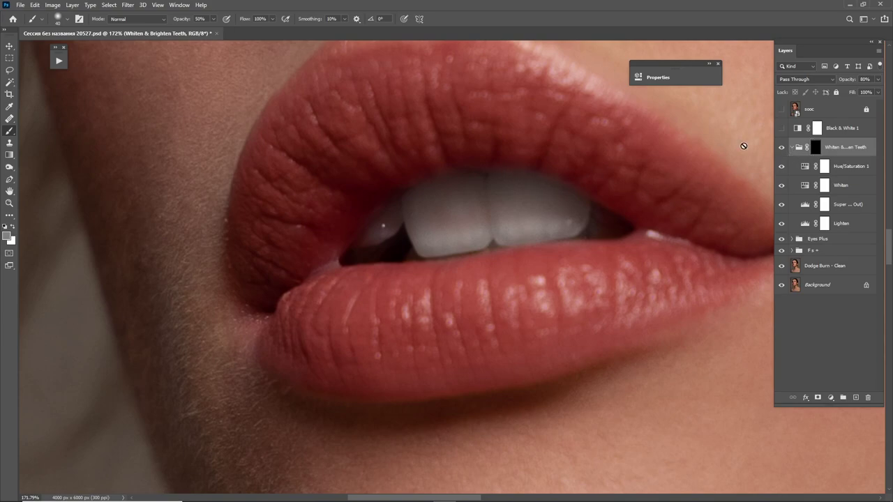
pyautogui.click(815, 148)
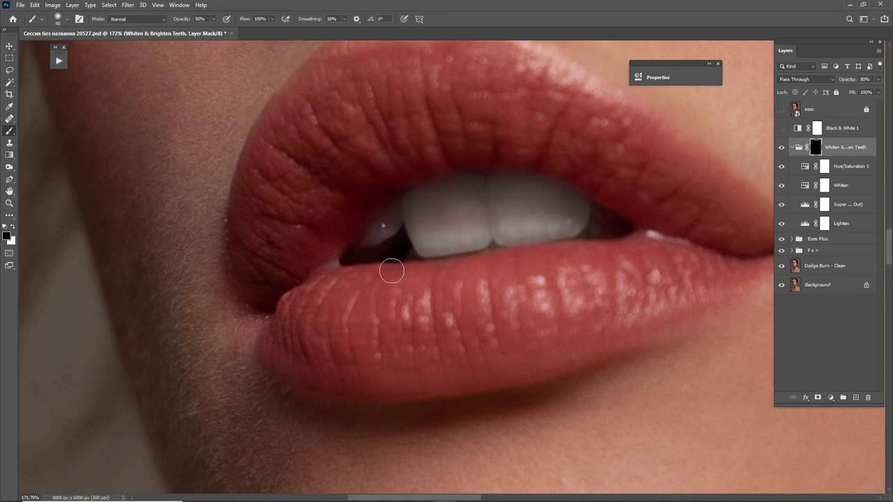
pyautogui.click(792, 148)
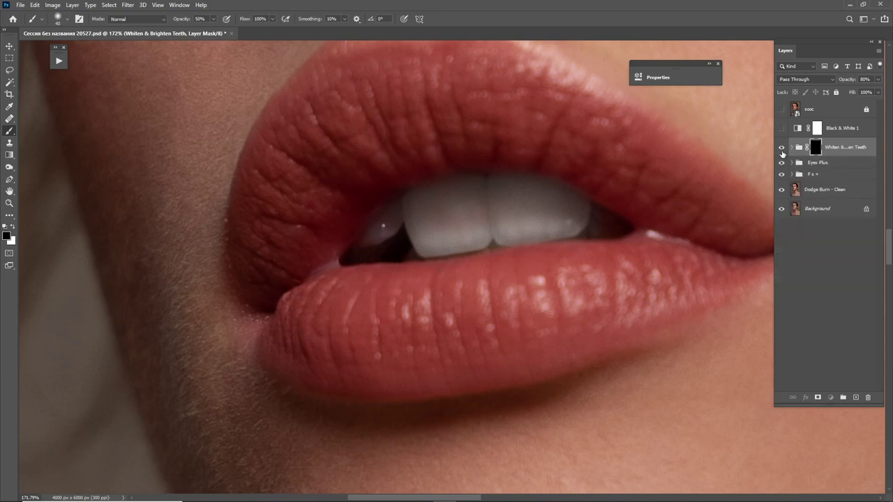
pyautogui.click(781, 149)
pyautogui.click(782, 150)
pyautogui.click(785, 151)
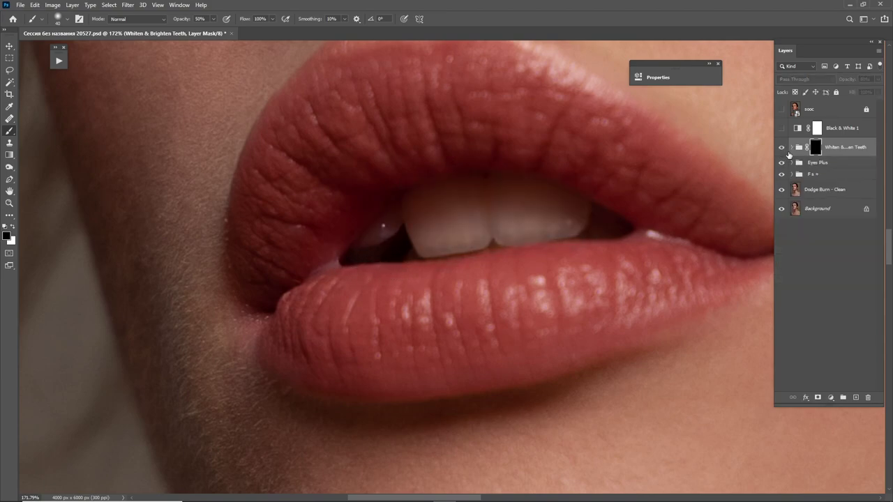
pyautogui.click(782, 148)
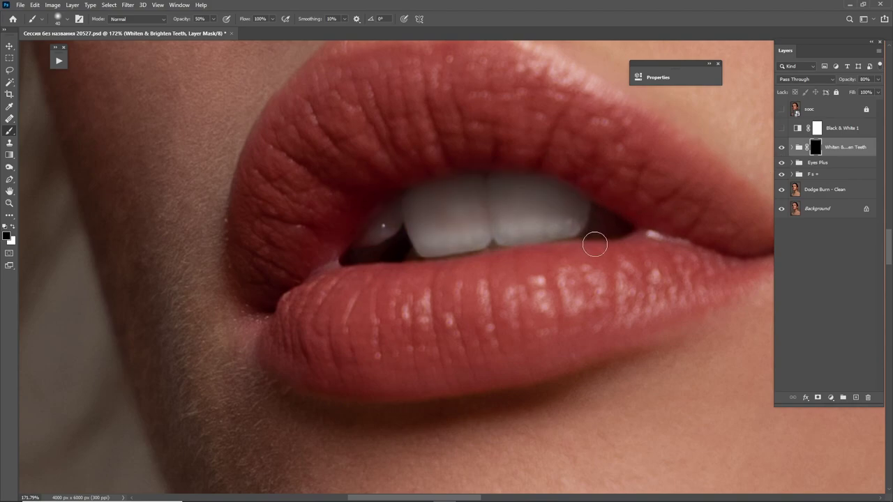
pyautogui.press('x')
pyautogui.moveTo(392, 235)
pyautogui.mouseDown()
pyautogui.moveTo(359, 253)
pyautogui.moveTo(412, 226)
pyautogui.moveTo(396, 215)
pyautogui.mouseUp()
# Fit the portrait in view, compare teeth whitening, and slightly lower its opacity.
pyautogui.hotkey('ctrl', '0')
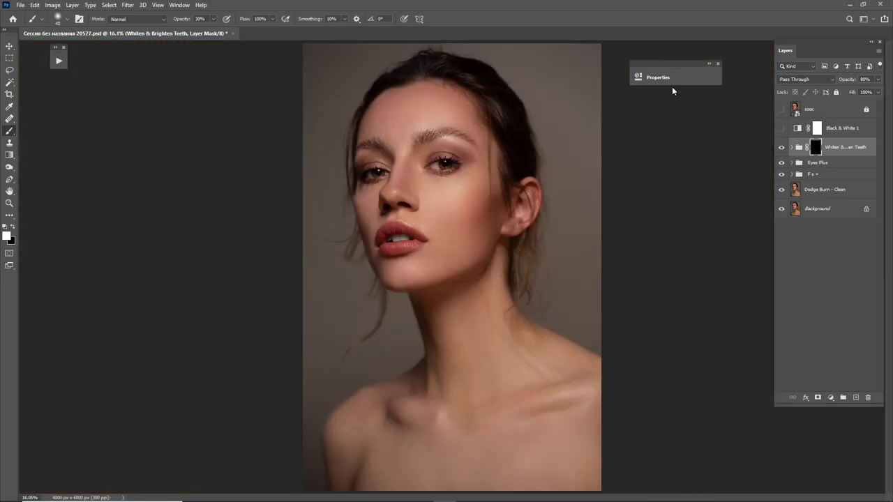
pyautogui.click(781, 148)
pyautogui.click(781, 148)
pyautogui.moveTo(840, 83); pyautogui.dragTo(833, 89)
# Add Layer 2 and Layer 3, setting Layer 3 to Multiply and Layer 2 to Screen.
pyautogui.click(855, 397)
pyautogui.click(855, 397)
pyautogui.click(819, 167)
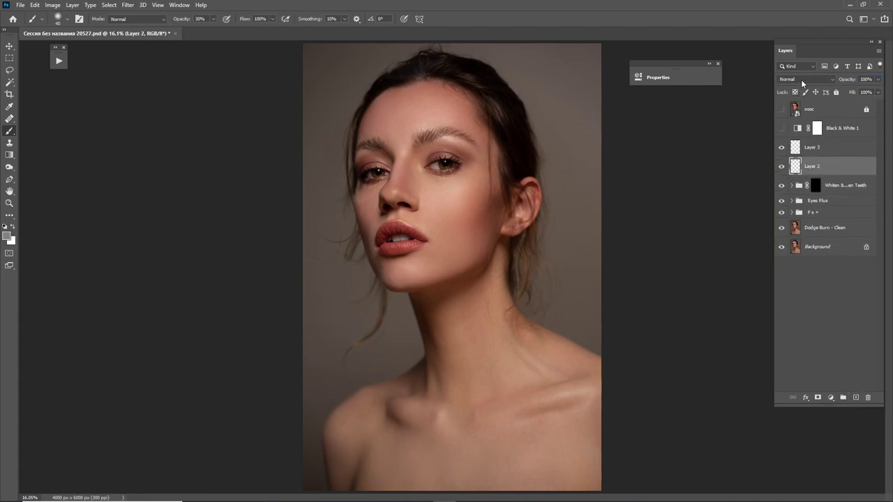
pyautogui.click(802, 83)
pyautogui.click(797, 159)
pyautogui.click(809, 149)
pyautogui.click(804, 81)
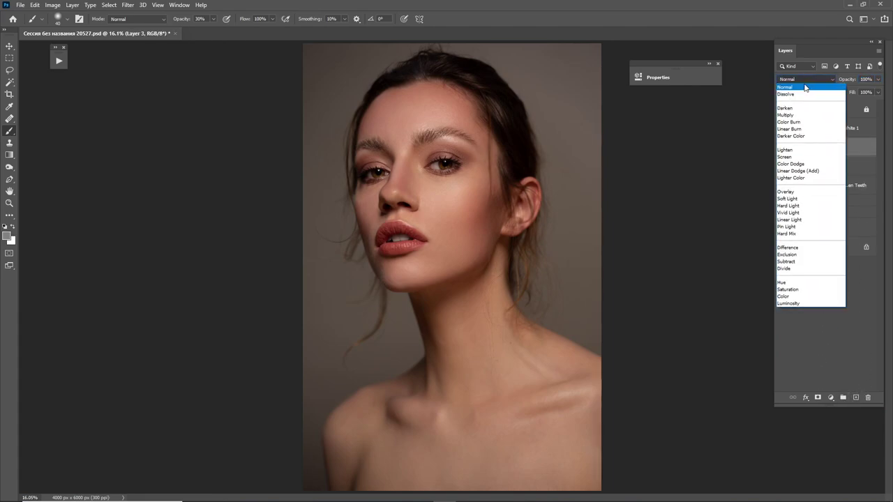
pyautogui.click(785, 157)
pyautogui.click(819, 168)
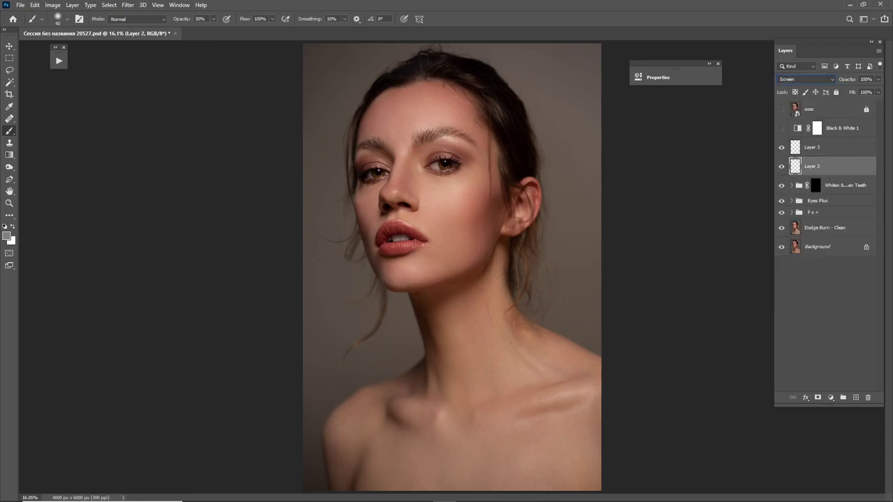
# Zoom in on the lips, sample the lip colour, and try and undo a lightening stroke.
pyautogui.press('z')
pyautogui.moveTo(406, 246); pyautogui.dragTo(453, 277)
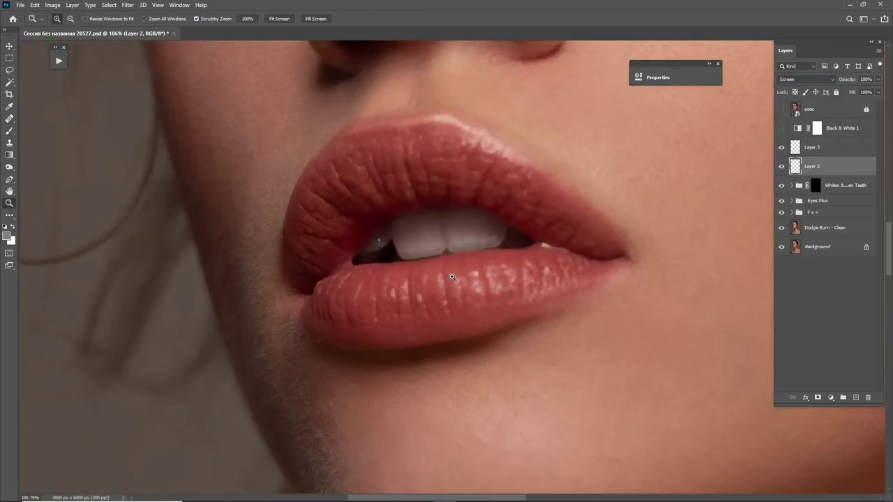
pyautogui.press('x')
pyautogui.press('i')
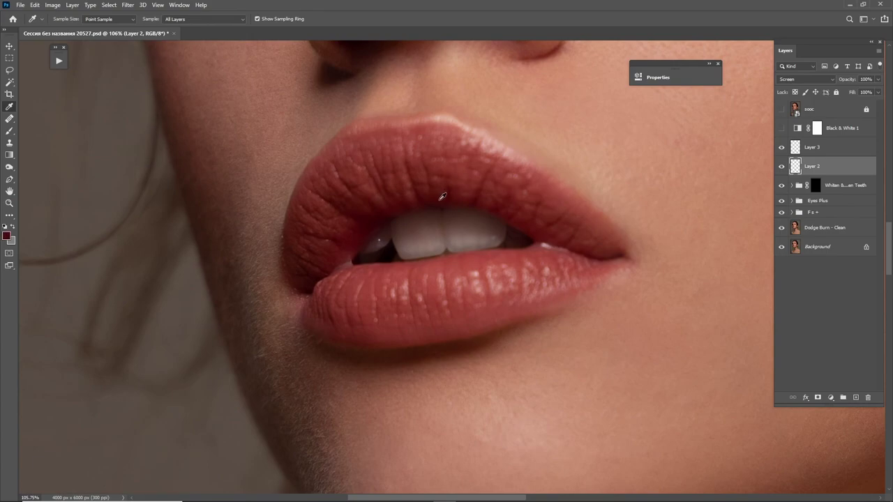
pyautogui.press('b')
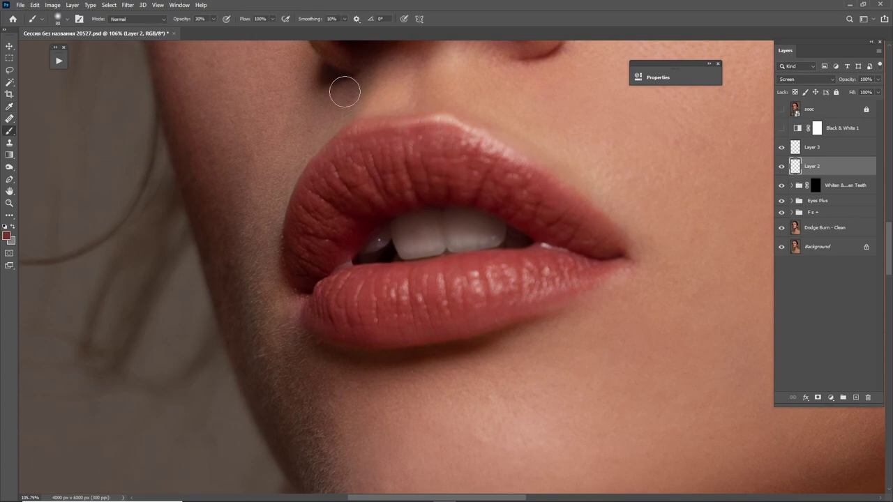
pyautogui.press(']')
pyautogui.press(']')
pyautogui.moveTo(393, 137); pyautogui.dragTo(458, 161)
pyautogui.hotkey('ctrl', 'z')
# Faintly brighten the lips on Layer 2 at 10% opacity, then darken the upper lip on Layer 3.
pyautogui.press(']')
pyautogui.press(']')
pyautogui.press(']')
pyautogui.press('1')
pyautogui.press('[')
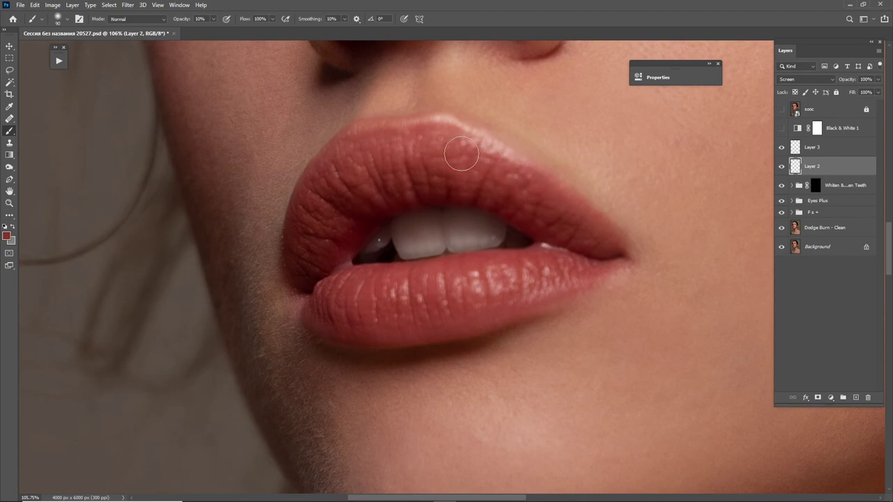
pyautogui.moveTo(508, 279); pyautogui.dragTo(527, 275)
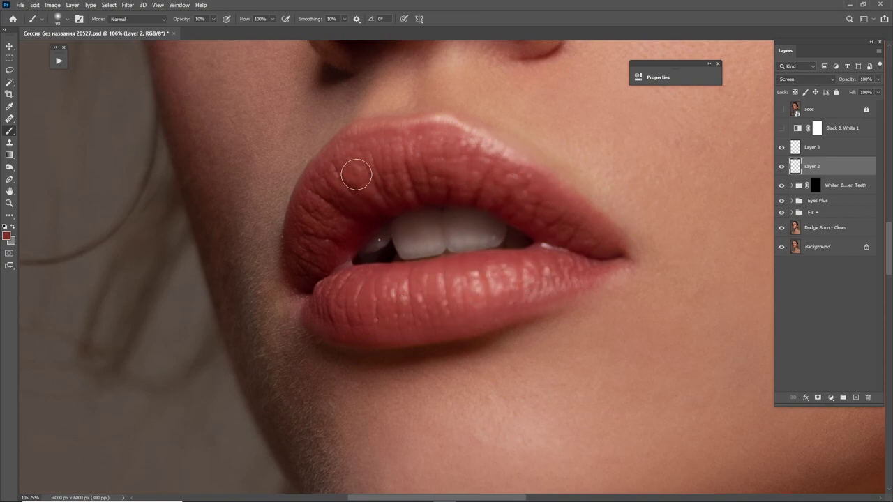
pyautogui.moveTo(358, 174); pyautogui.dragTo(489, 172)
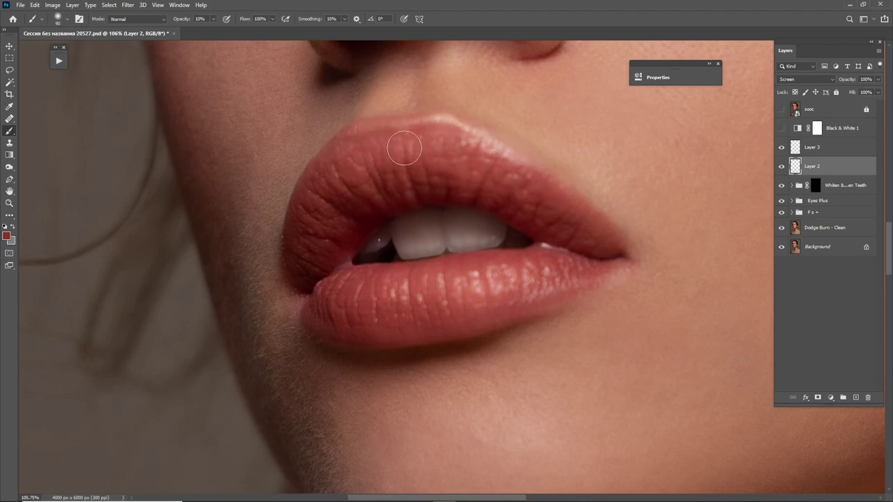
pyautogui.click(814, 147)
pyautogui.moveTo(414, 189)
pyautogui.mouseDown()
pyautogui.moveTo(440, 192)
pyautogui.moveTo(461, 313)
pyautogui.moveTo(504, 303)
pyautogui.moveTo(439, 304)
pyautogui.moveTo(372, 273)
pyautogui.moveTo(331, 318)
pyautogui.mouseUp()
# Deepen the mouth corner on Layer 3, then paint sampled lip colour on a new Layer 4.
pyautogui.press(']')
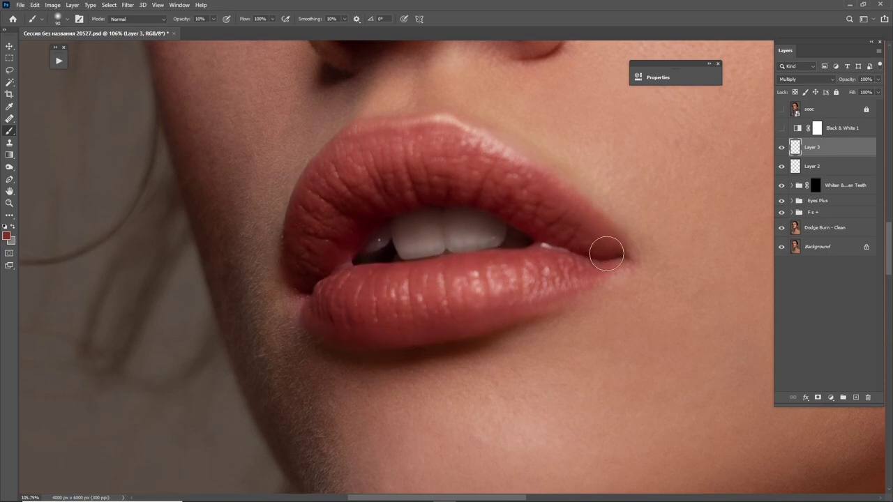
pyautogui.moveTo(607, 249)
pyautogui.mouseDown()
pyautogui.moveTo(496, 205)
pyautogui.moveTo(384, 191)
pyautogui.moveTo(313, 195)
pyautogui.moveTo(339, 297)
pyautogui.moveTo(359, 332)
pyautogui.moveTo(488, 314)
pyautogui.moveTo(347, 313)
pyautogui.moveTo(348, 279)
pyautogui.moveTo(521, 247)
pyautogui.moveTo(598, 251)
pyautogui.moveTo(411, 179)
pyautogui.moveTo(371, 175)
pyautogui.moveTo(353, 189)
pyautogui.mouseUp()
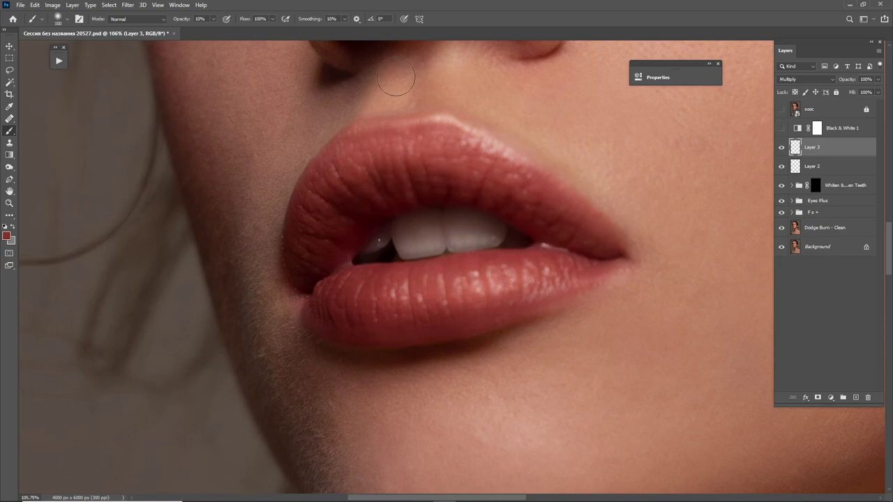
pyautogui.click(861, 397)
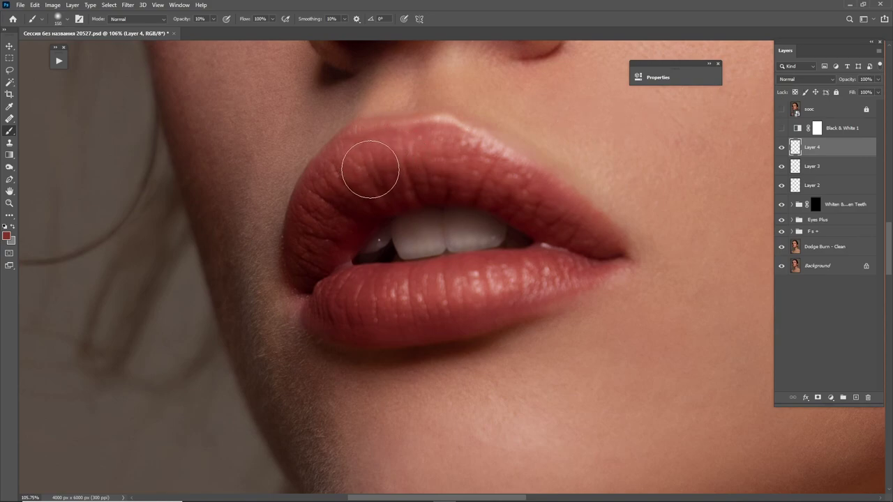
pyautogui.press('i')
pyautogui.press('b')
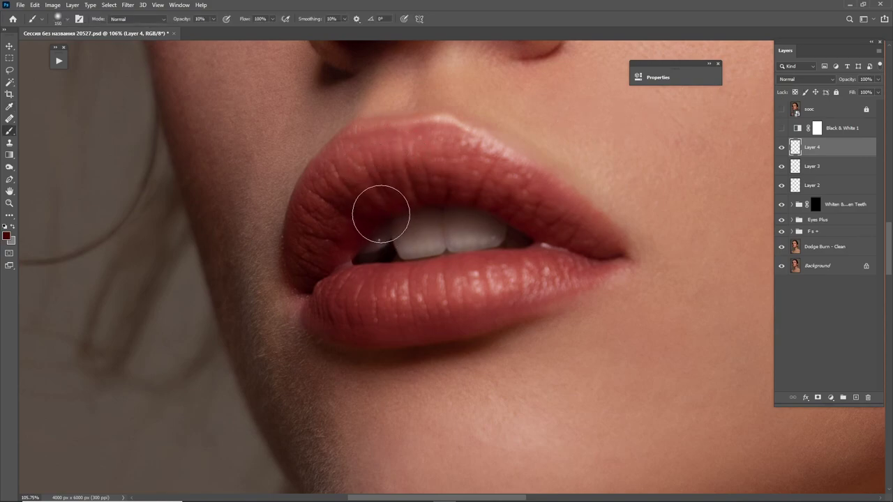
pyautogui.moveTo(314, 257)
pyautogui.mouseDown()
pyautogui.moveTo(319, 205)
pyautogui.moveTo(379, 135)
pyautogui.moveTo(449, 146)
pyautogui.moveTo(527, 194)
pyautogui.mouseUp()
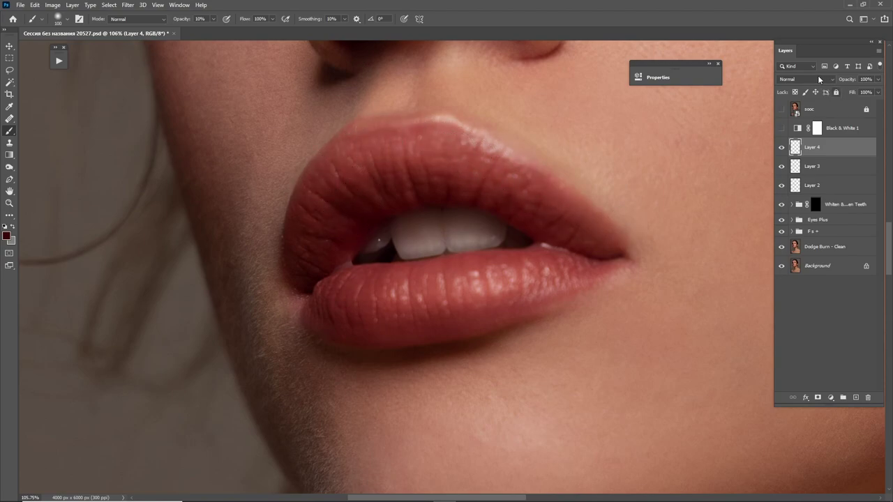
# Set Layer 4 to Soft Light and brush richer colour over the upper, left and lower lip.
pyautogui.click(816, 79)
pyautogui.click(792, 201)
pyautogui.moveTo(404, 189)
pyautogui.mouseDown()
pyautogui.moveTo(339, 233)
pyautogui.moveTo(454, 154)
pyautogui.moveTo(456, 295)
pyautogui.moveTo(366, 294)
pyautogui.moveTo(459, 299)
pyautogui.moveTo(588, 259)
pyautogui.moveTo(449, 283)
pyautogui.moveTo(330, 285)
pyautogui.moveTo(439, 309)
pyautogui.moveTo(588, 259)
pyautogui.moveTo(584, 225)
pyautogui.moveTo(499, 158)
pyautogui.mouseUp()
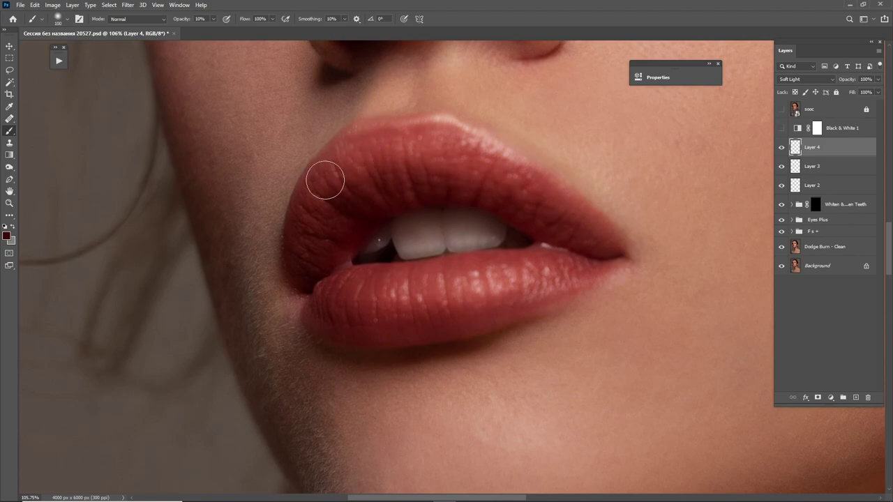
pyautogui.press('[')
pyautogui.moveTo(351, 239)
pyautogui.mouseDown()
pyautogui.moveTo(332, 257)
pyautogui.moveTo(339, 249)
pyautogui.moveTo(313, 314)
pyautogui.moveTo(523, 299)
pyautogui.mouseUp()
# Move Layer 4 below Layer 2 and lower its opacity to 35%.
pyautogui.scroll(-3, 523, 298)
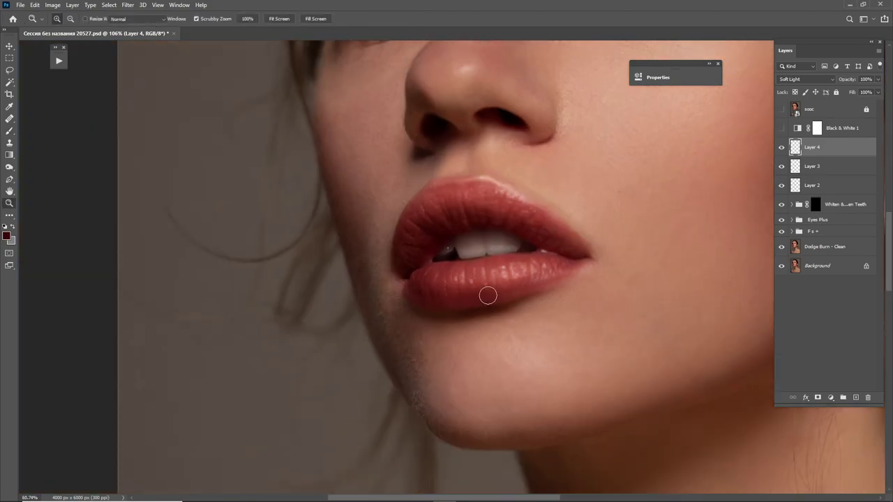
pyautogui.scroll(-3, 486, 296)
pyautogui.click(781, 148)
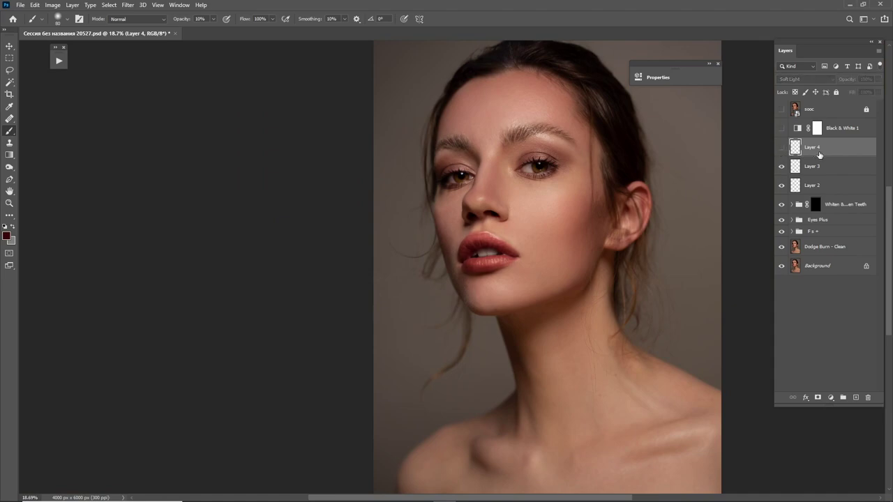
pyautogui.click(781, 148)
pyautogui.moveTo(827, 154); pyautogui.dragTo(818, 194)
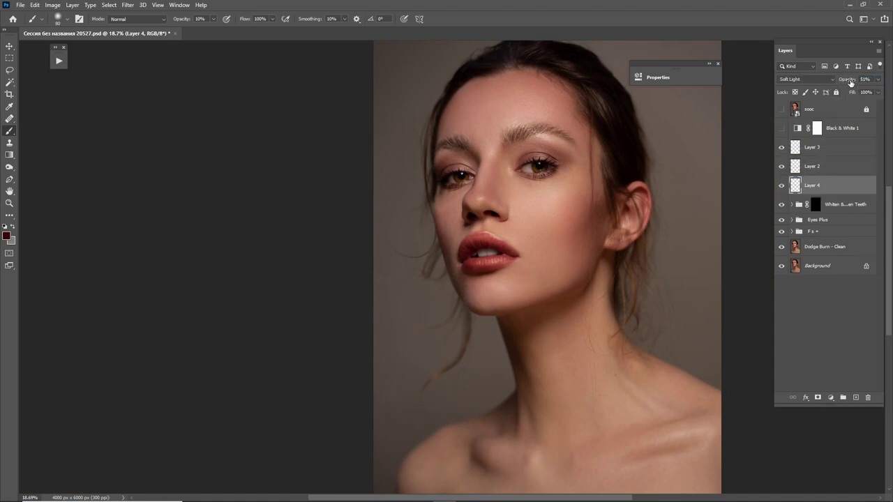
pyautogui.moveTo(850, 82); pyautogui.dragTo(839, 82)
pyautogui.click(782, 170)
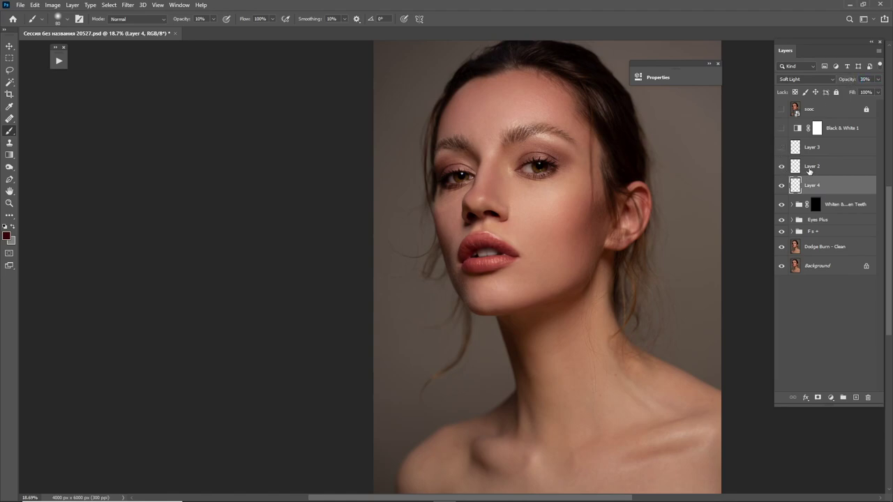
pyautogui.click(811, 167)
# Turn on Layer 2's lip brightening and zoom in on the lips with a size-50 brush.
pyautogui.click(782, 170)
pyautogui.click(781, 168)
pyautogui.press('z')
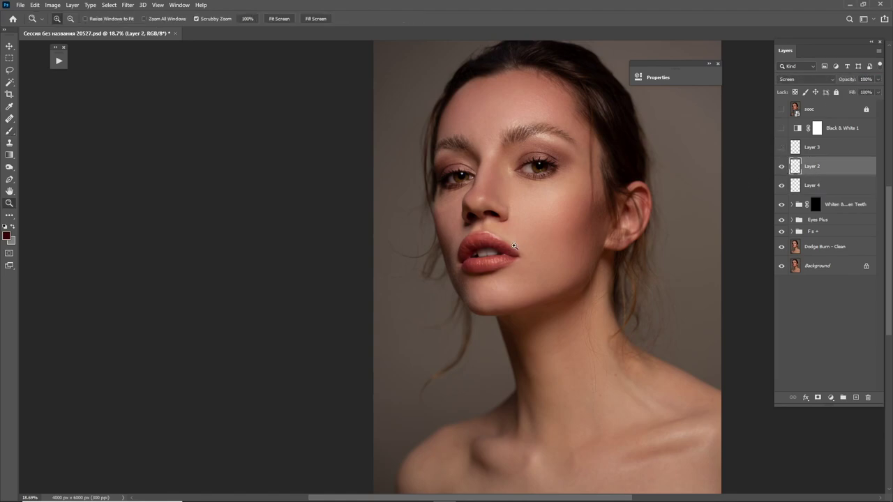
pyautogui.moveTo(480, 259); pyautogui.dragTo(541, 265)
pyautogui.press('i')
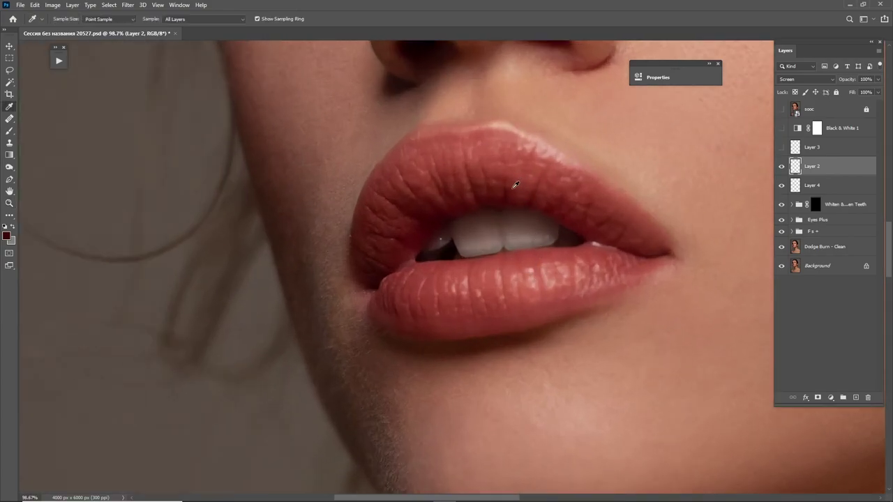
pyautogui.press('b')
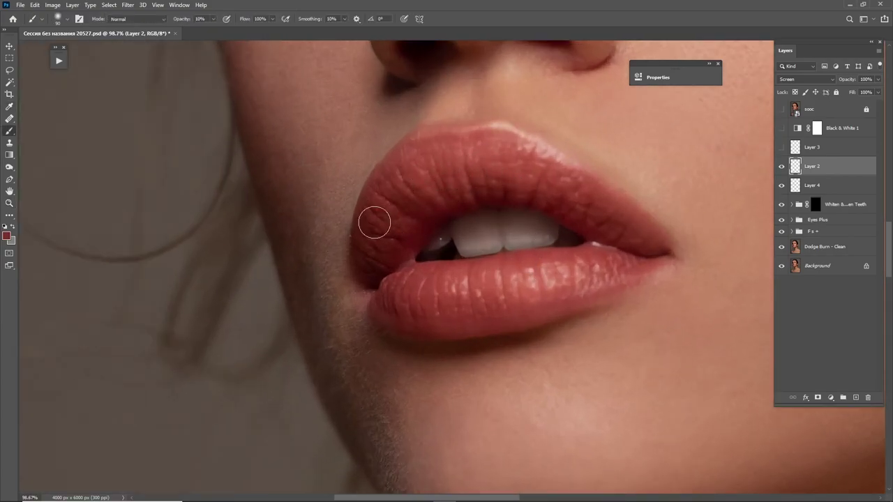
pyautogui.press('[')
pyautogui.press('[')
pyautogui.press('[')
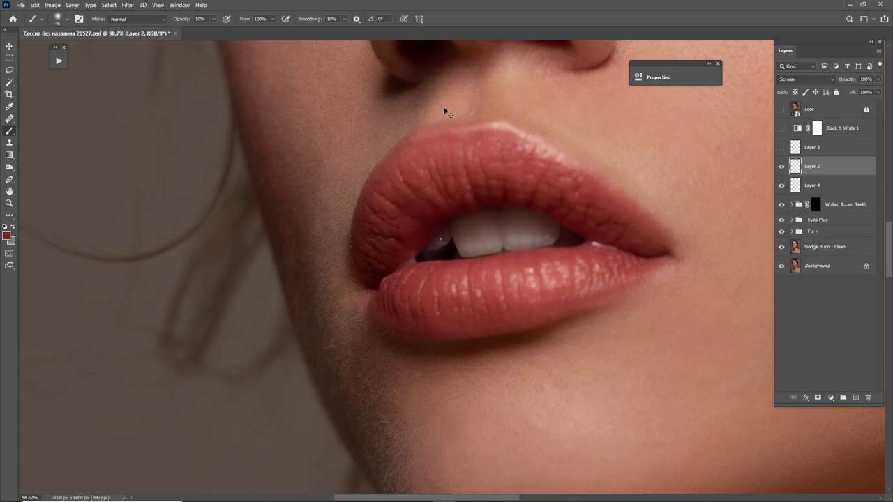
pyautogui.scroll(-6, 446, 113)
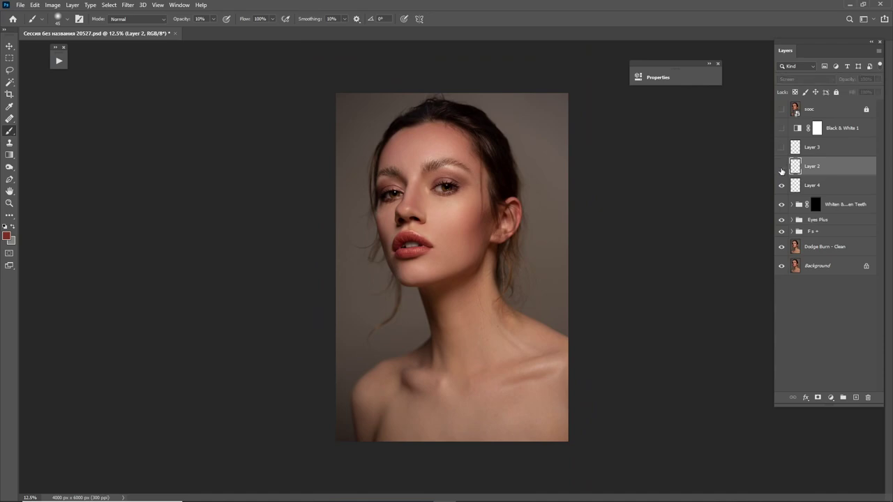
pyautogui.moveTo(405, 240); pyautogui.dragTo(784, 169)
# Toggle Layer 2 to compare the brightened lips, leaving it visible.
pyautogui.click(782, 166)
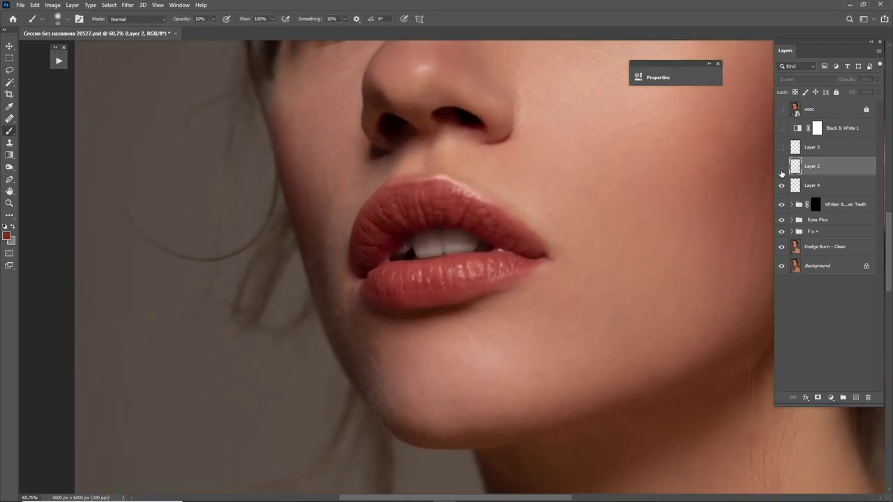
pyautogui.moveTo(651, 210); pyautogui.dragTo(564, 218)
pyautogui.click(781, 166)
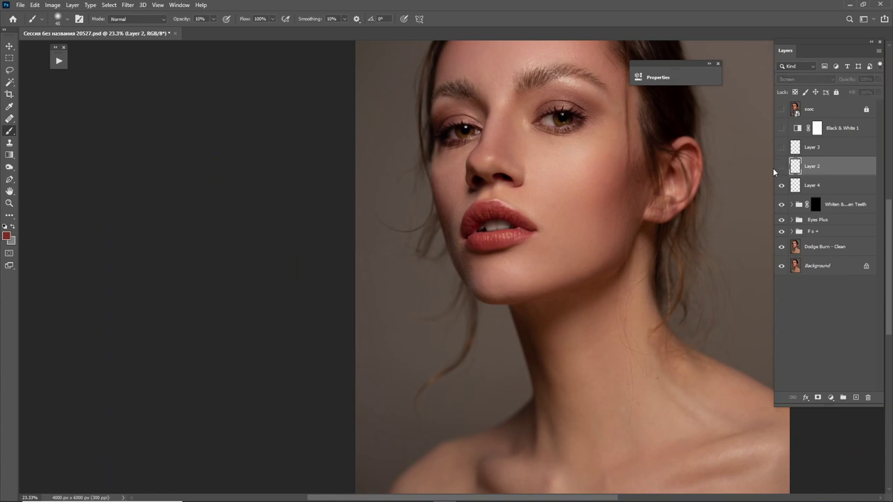
pyautogui.click(782, 166)
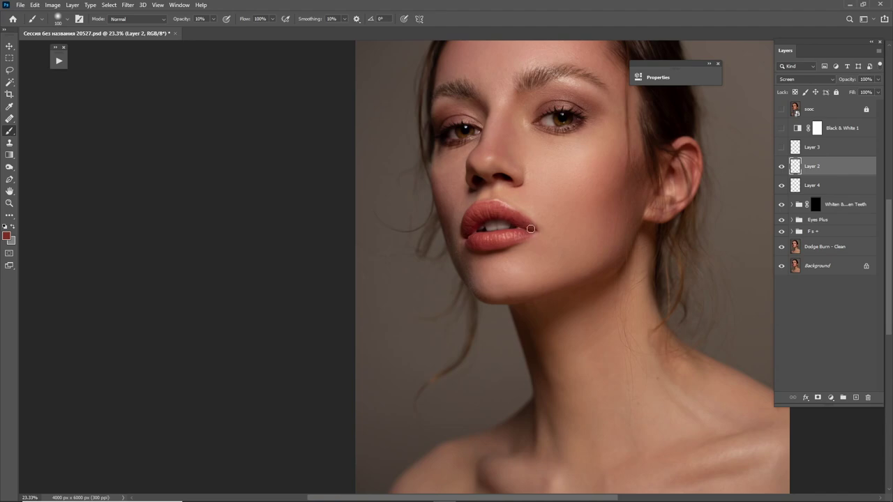
# Turn on Layer 3's lip shading and set its opacity to 40%.
pyautogui.click(793, 147)
pyautogui.click(782, 147)
pyautogui.click(782, 148)
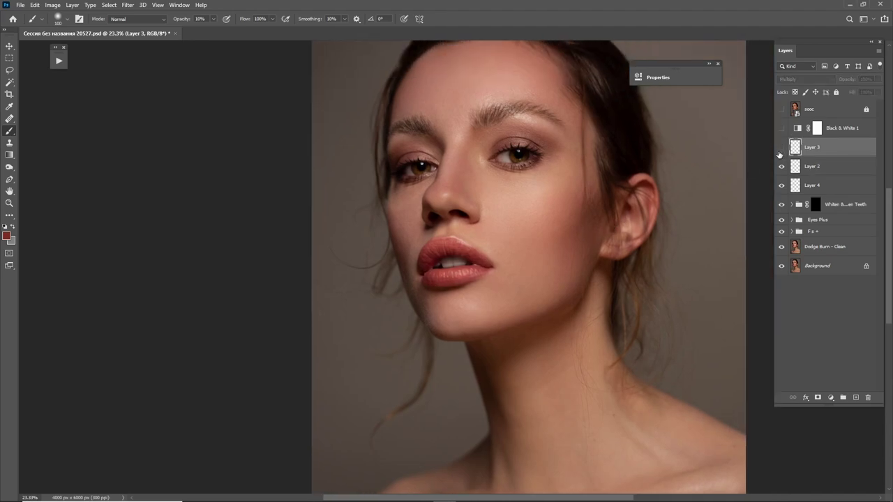
pyautogui.click(781, 147)
pyautogui.moveTo(849, 82); pyautogui.dragTo(852, 82)
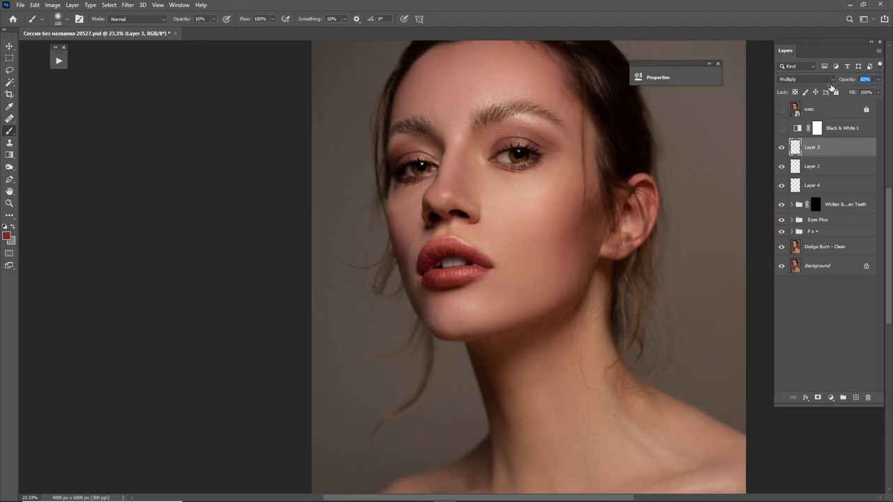
pyautogui.write('40')
# Group Layers 2, 3 and 4 into a group named 'Lips' and keep it visible.
pyautogui.keyDown('shift'); pyautogui.click(827, 187); pyautogui.keyUp('shift')
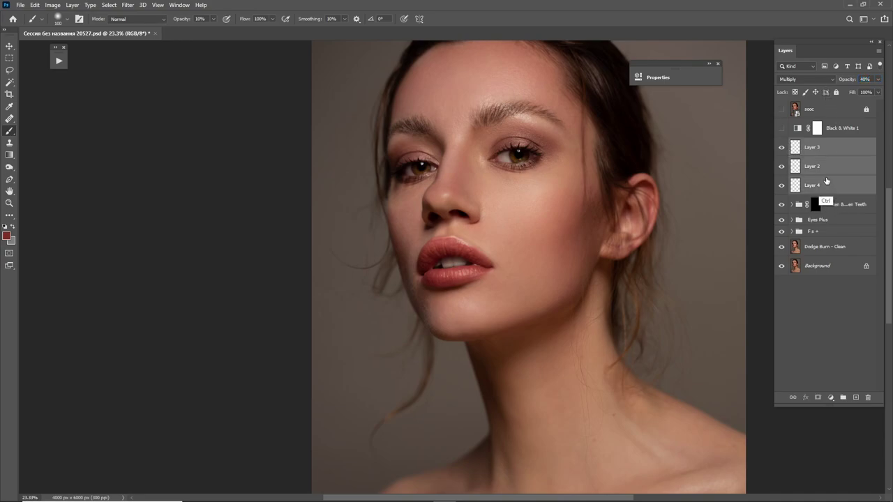
pyautogui.hotkey('ctrl', 'g')
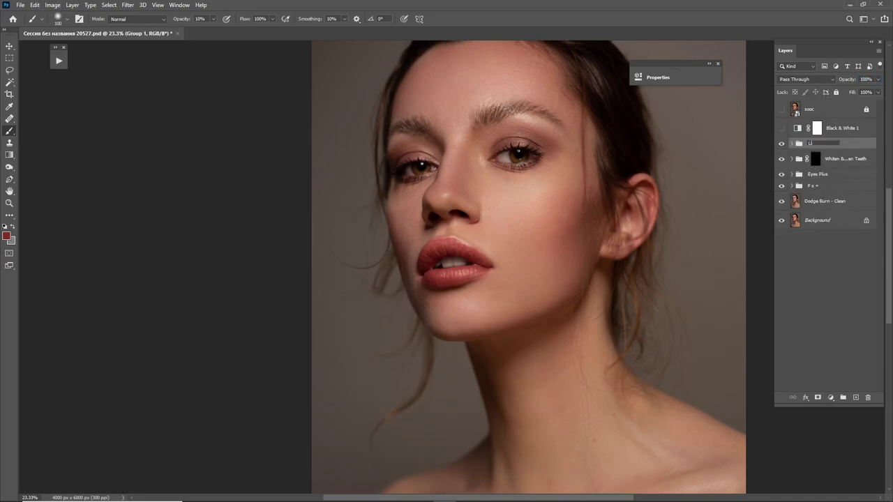
pyautogui.write('Lips')
pyautogui.press('Return')
pyautogui.hotkey('ctrl', '0')
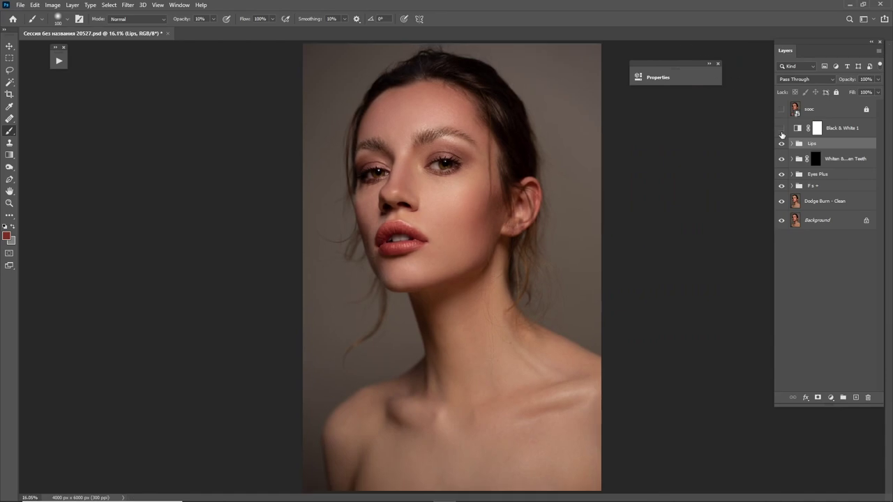
pyautogui.moveTo(624, 210); pyautogui.dragTo(600, 209)
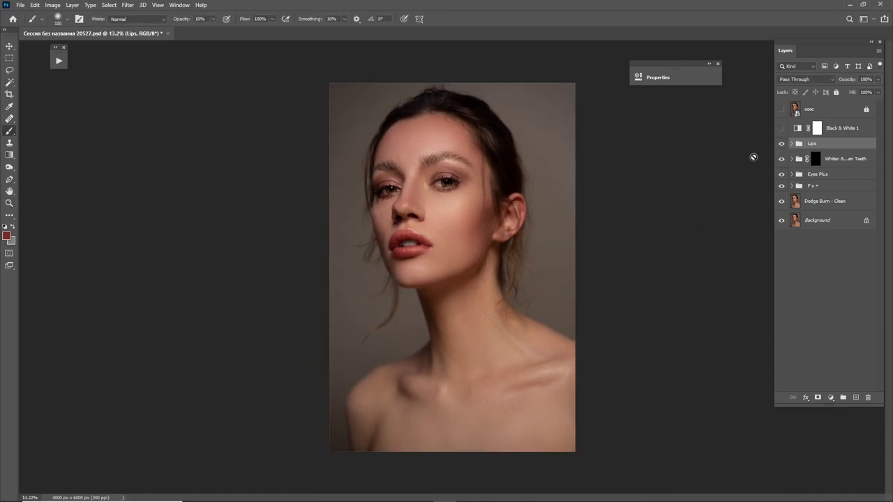
pyautogui.click(782, 144)
# Toggle the sooc original layer on and off to compare against the edit.
pyautogui.click(796, 110)
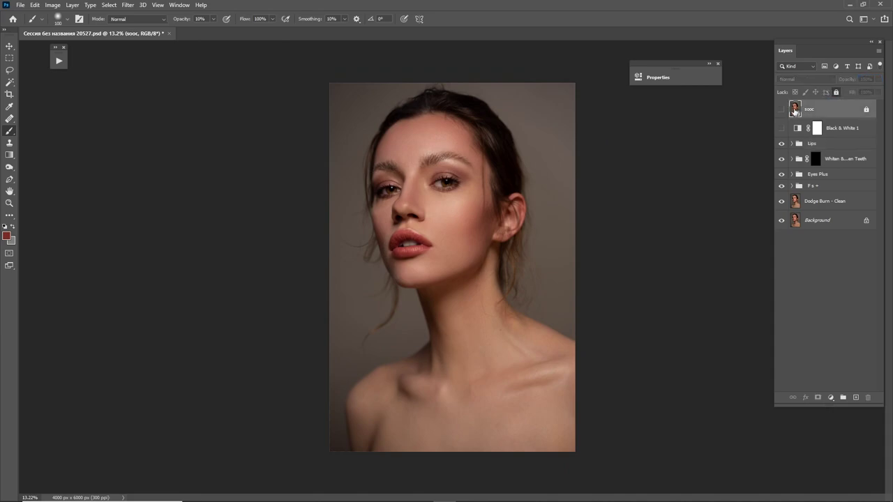
pyautogui.click(781, 110)
pyautogui.click(781, 110)
pyautogui.click(782, 111)
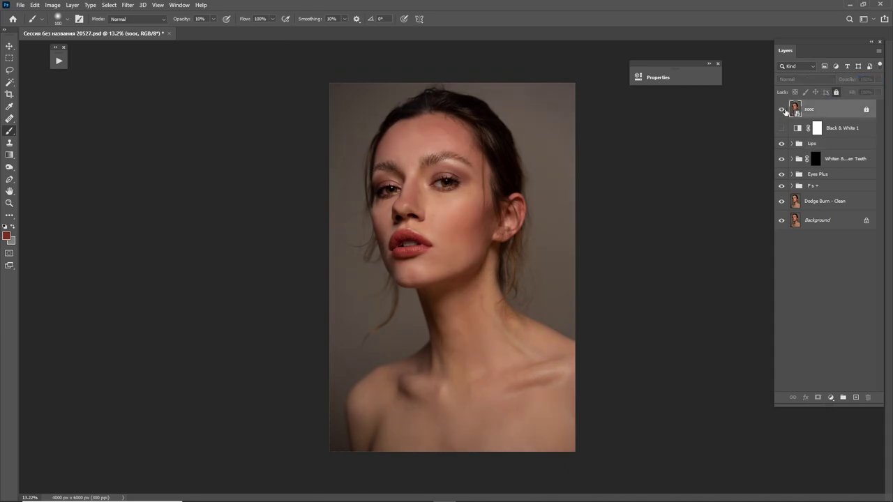
pyautogui.click(785, 112)
pyautogui.click(785, 112)
pyautogui.click(784, 111)
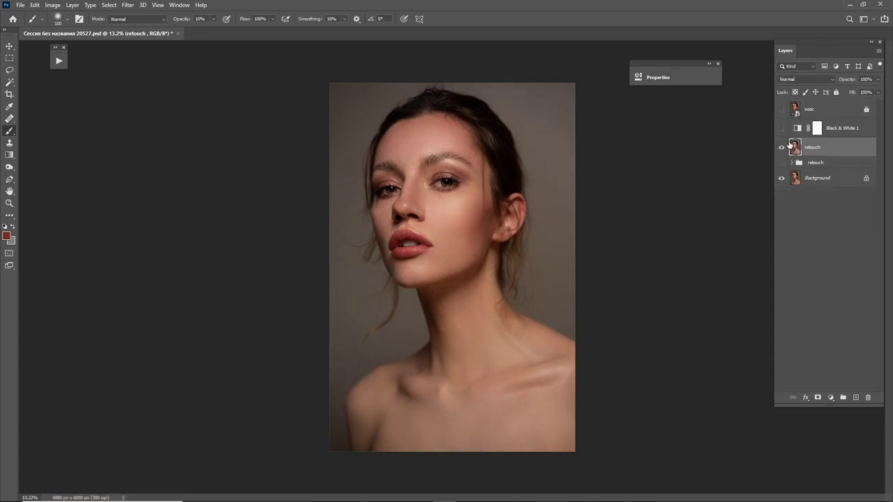
# Toggle the retouch layer to compare the edits, then fit the image to the window.
pyautogui.click(781, 148)
pyautogui.click(782, 148)
pyautogui.click(782, 149)
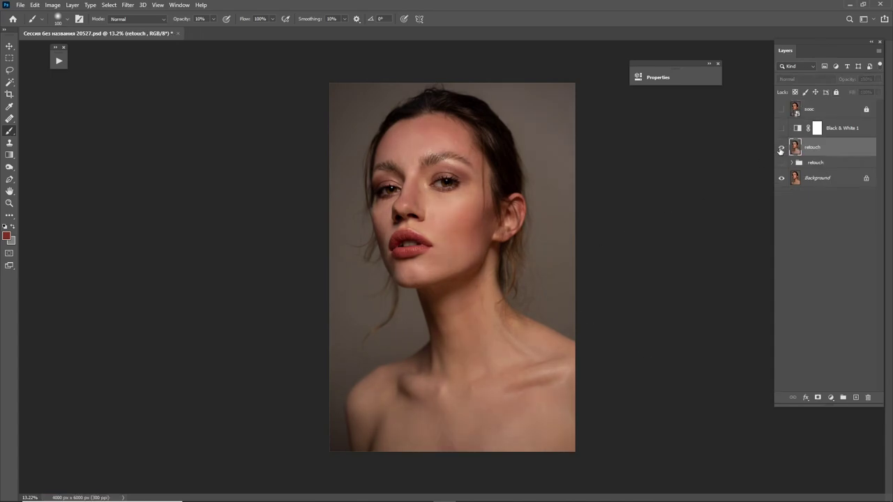
pyautogui.click(781, 148)
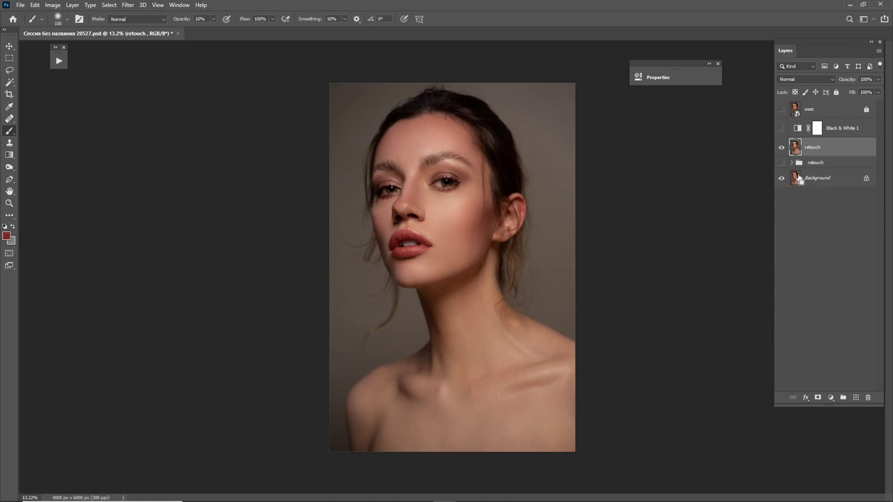
pyautogui.hotkey('ctrl', '0')
# Add a Black & White layer in Luminosity mode with Reds 12 at 38%, then a Selective Color layer.
pyautogui.click(831, 397)
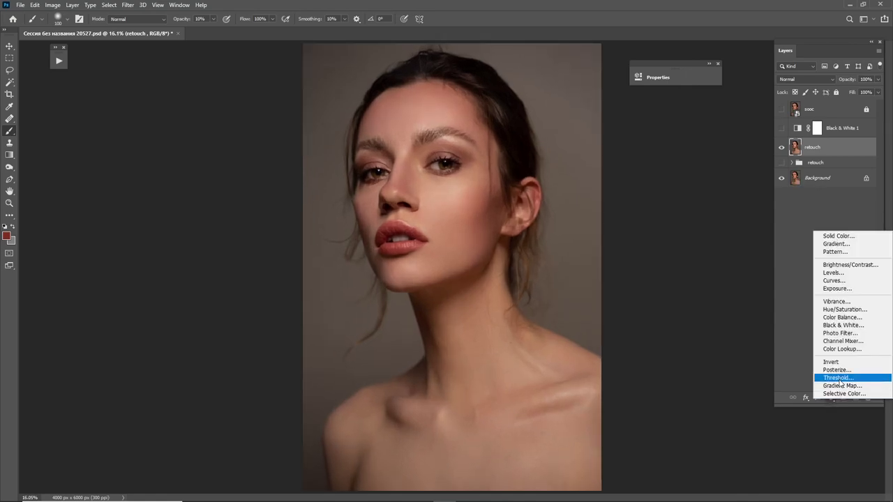
pyautogui.click(837, 337)
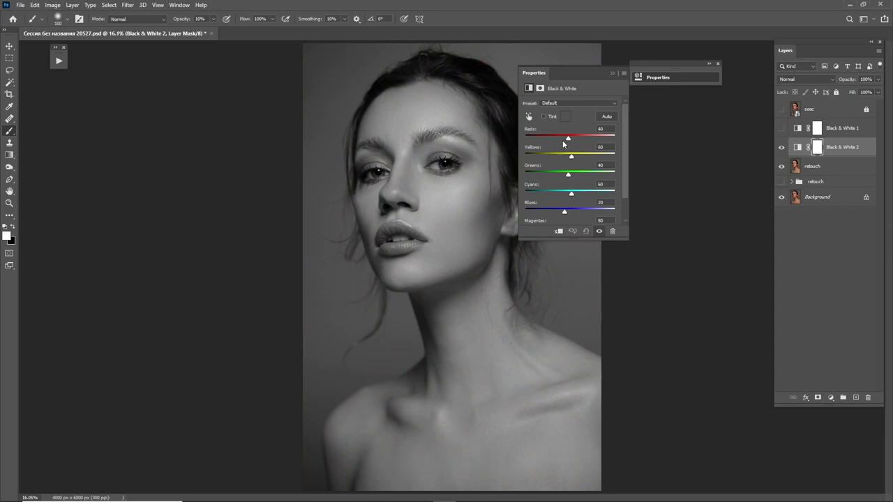
pyautogui.click(805, 79)
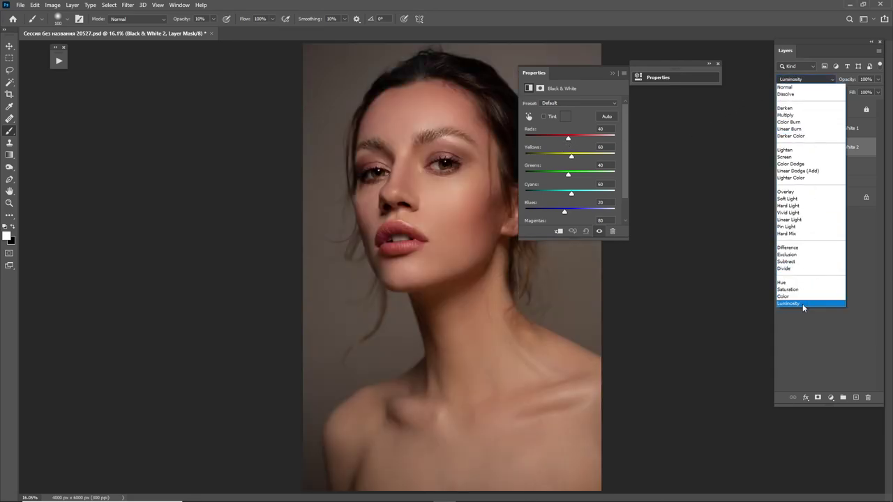
pyautogui.click(802, 304)
pyautogui.moveTo(567, 140); pyautogui.dragTo(569, 156)
pyautogui.click(613, 74)
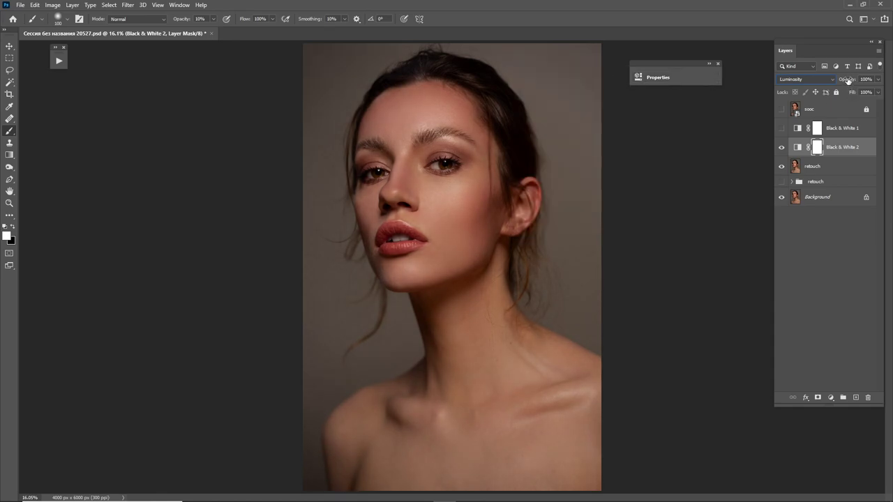
pyautogui.moveTo(846, 80)
pyautogui.mouseDown()
pyautogui.moveTo(827, 83)
pyautogui.moveTo(859, 82)
pyautogui.moveTo(852, 84)
pyautogui.mouseUp()
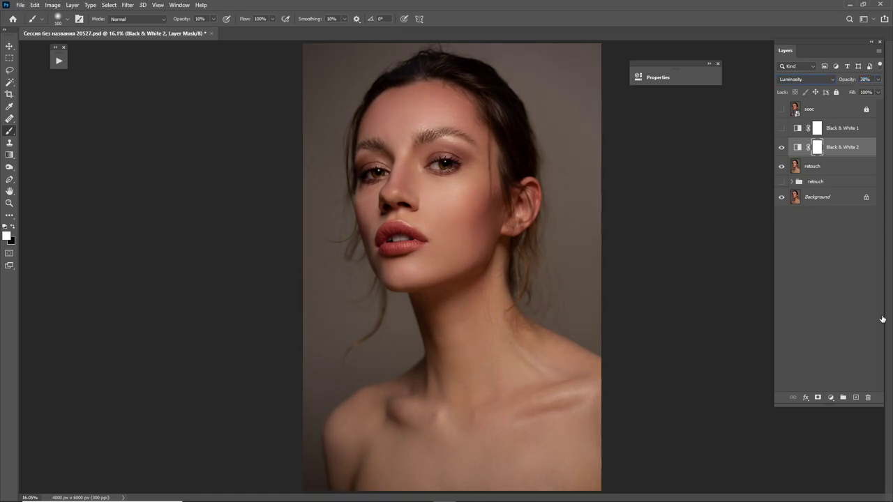
pyautogui.click(837, 398)
pyautogui.click(837, 449)
# In Selective Color 1, set Yellows to Cyan -14 and Black +28.
pyautogui.click(578, 113)
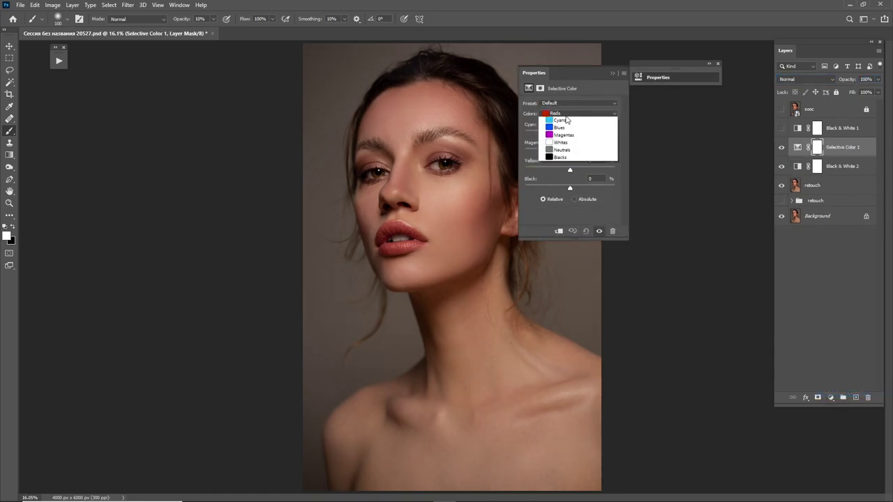
pyautogui.click(568, 130)
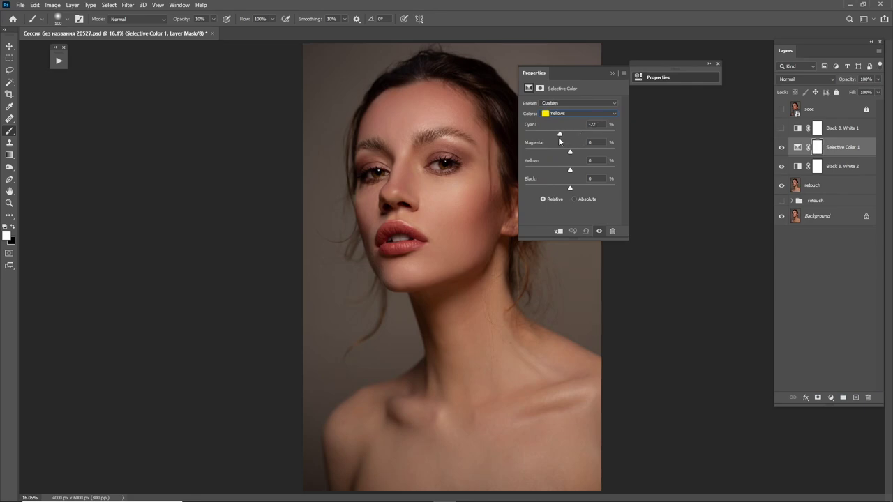
pyautogui.moveTo(558, 140); pyautogui.dragTo(563, 138)
pyautogui.moveTo(569, 188); pyautogui.dragTo(583, 188)
pyautogui.click(781, 148)
pyautogui.click(781, 148)
# Add Selective Color 2 reducing cyan in the Reds, at 24% opacity.
pyautogui.click(830, 397)
pyautogui.click(846, 480)
pyautogui.click(578, 113)
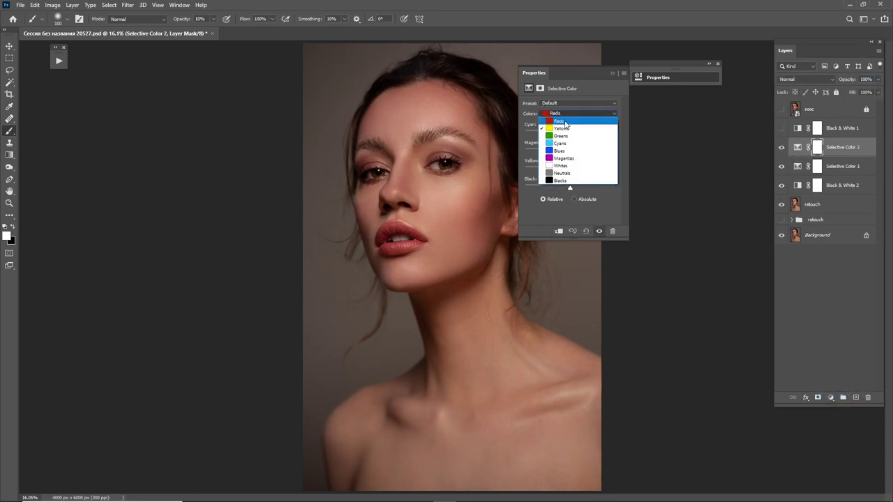
pyautogui.click(565, 121)
pyautogui.moveTo(569, 133)
pyautogui.mouseDown()
pyautogui.moveTo(575, 157)
pyautogui.moveTo(562, 171)
pyautogui.moveTo(572, 172)
pyautogui.moveTo(572, 188)
pyautogui.mouseUp()
pyautogui.moveTo(817, 90); pyautogui.dragTo(823, 90)
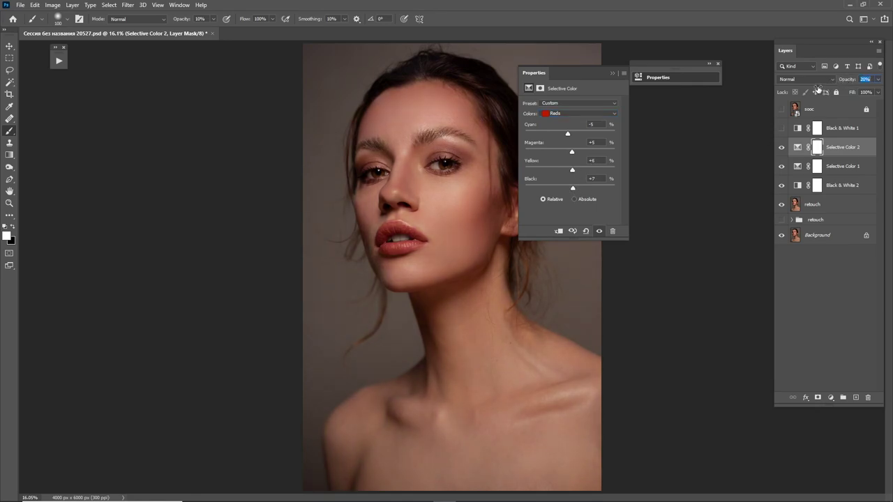
pyautogui.click(614, 74)
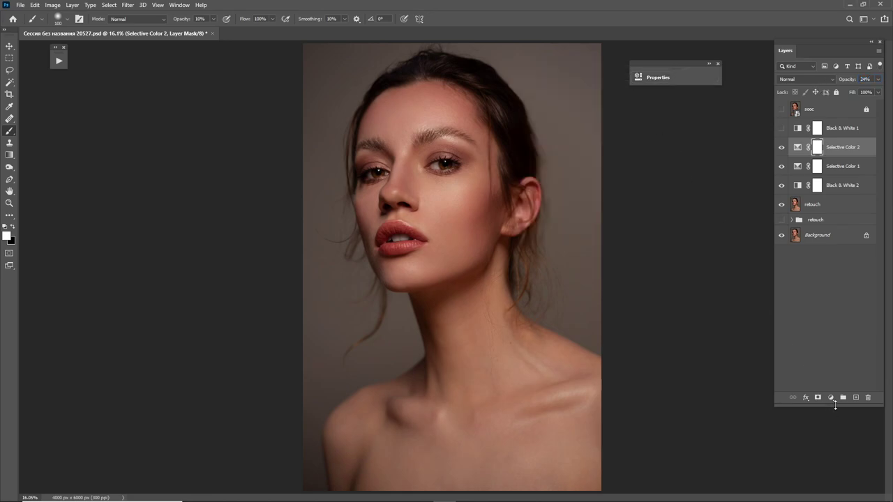
# Add a Color Lookup layer using FoggyNight.3DL at 46% opacity.
pyautogui.click(831, 398)
pyautogui.click(837, 345)
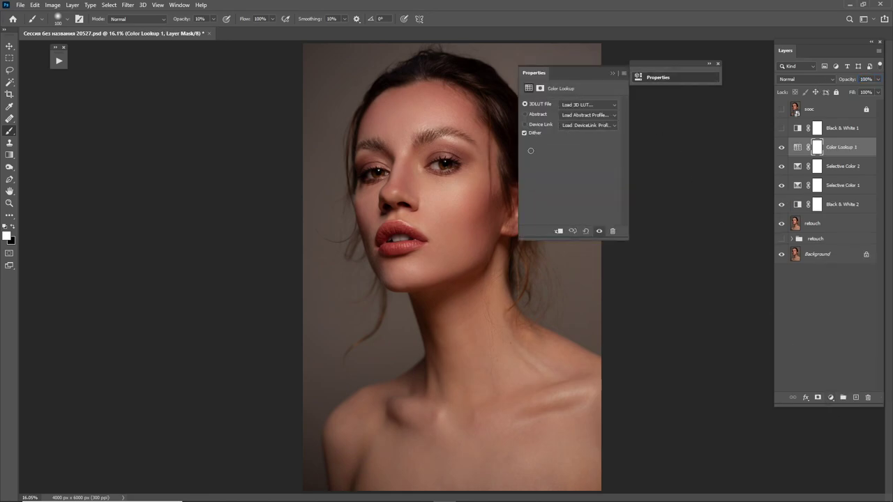
pyautogui.click(581, 109)
pyautogui.click(594, 232)
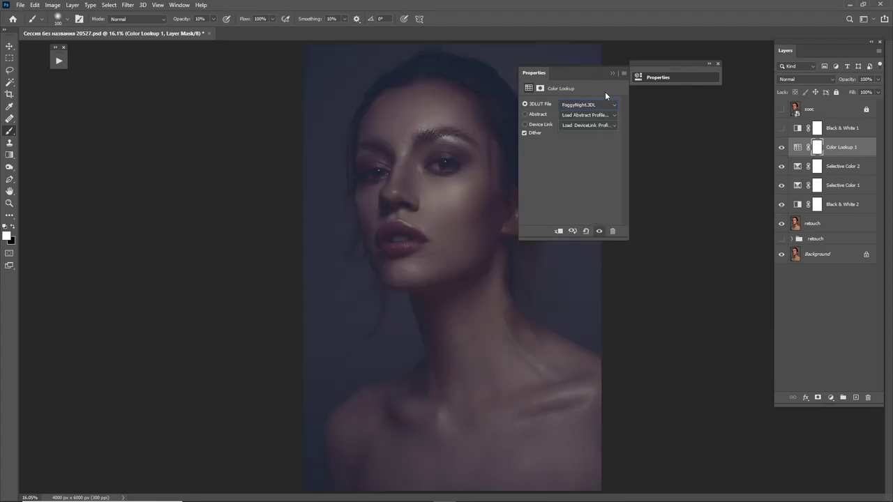
pyautogui.click(613, 74)
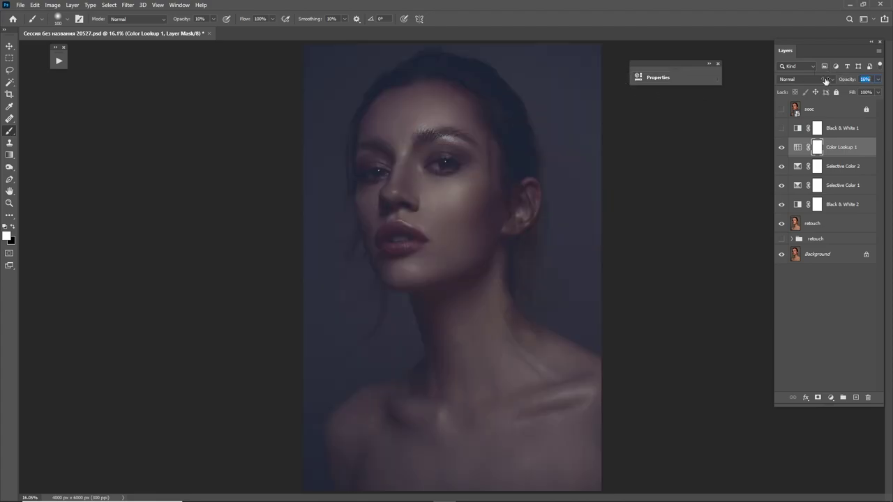
pyautogui.moveTo(841, 79); pyautogui.dragTo(833, 82)
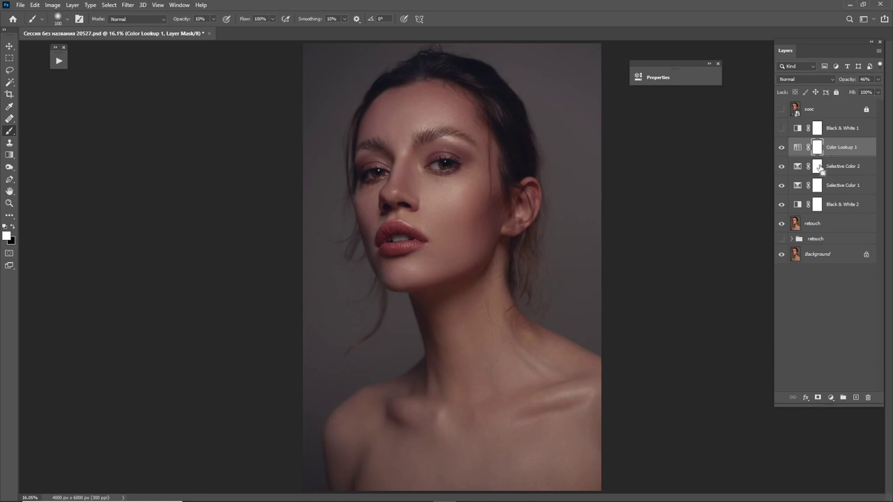
# Duplicate the Color Lookup layer and set Color Lookup 1 to Luminosity blending.
pyautogui.hotkey('ctrl', 'j')
pyautogui.hotkey('ctrl', 'j')
pyautogui.click(802, 79)
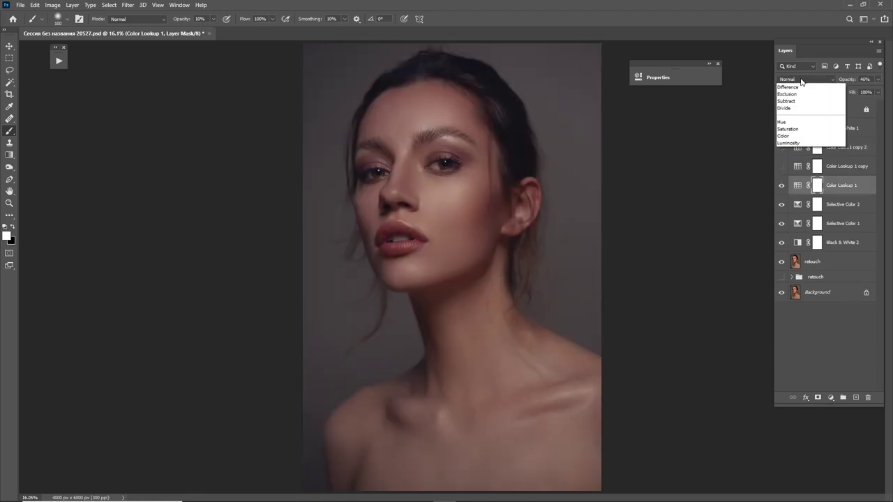
pyautogui.click(793, 304)
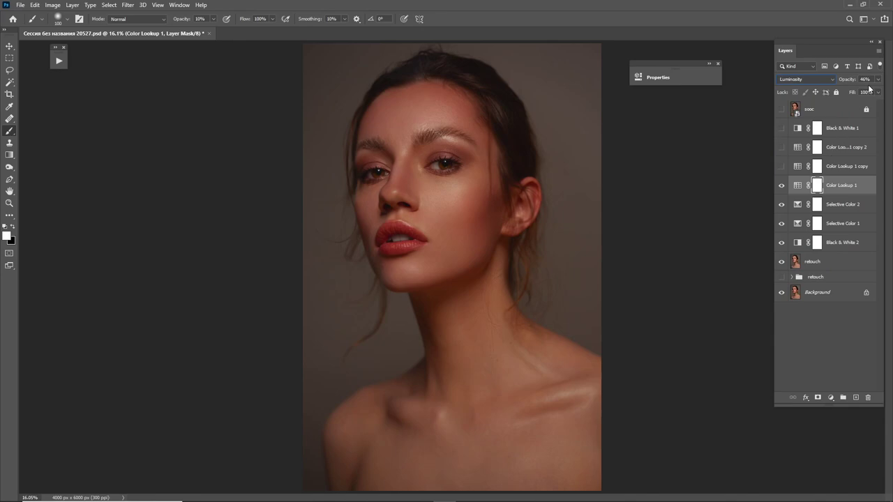
pyautogui.click(865, 79)
pyautogui.click(781, 185)
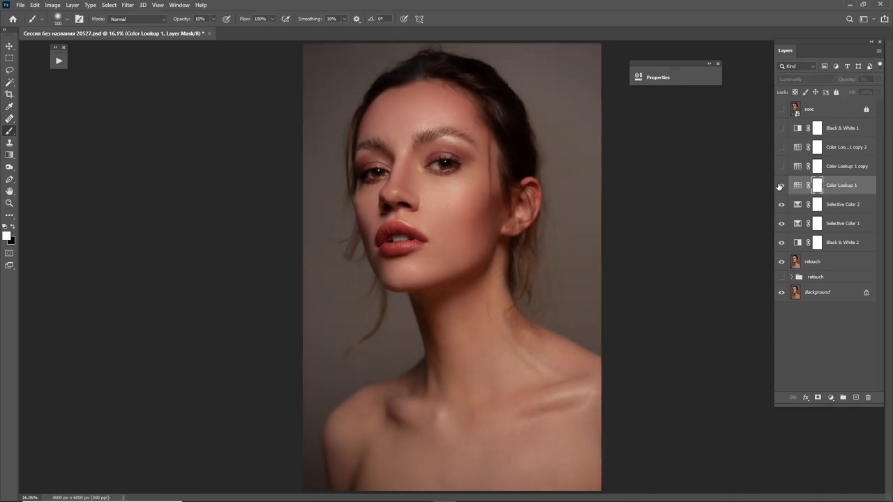
# Set Color Lookup 1 copy to Lighten blending at 15% opacity.
pyautogui.click(780, 186)
pyautogui.click(837, 166)
pyautogui.click(802, 79)
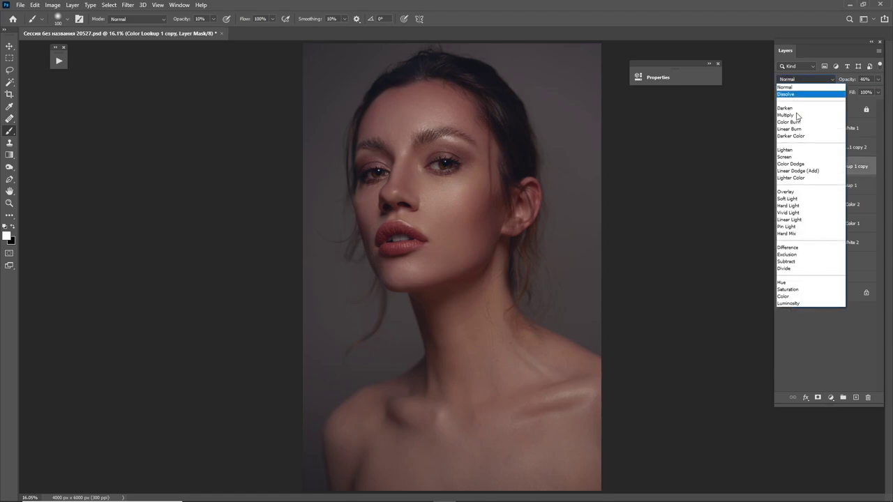
pyautogui.click(793, 150)
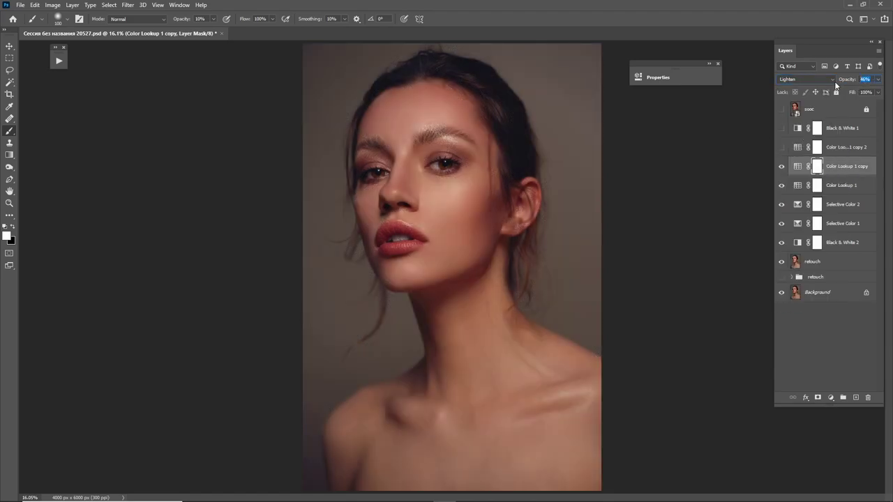
pyautogui.write('15')
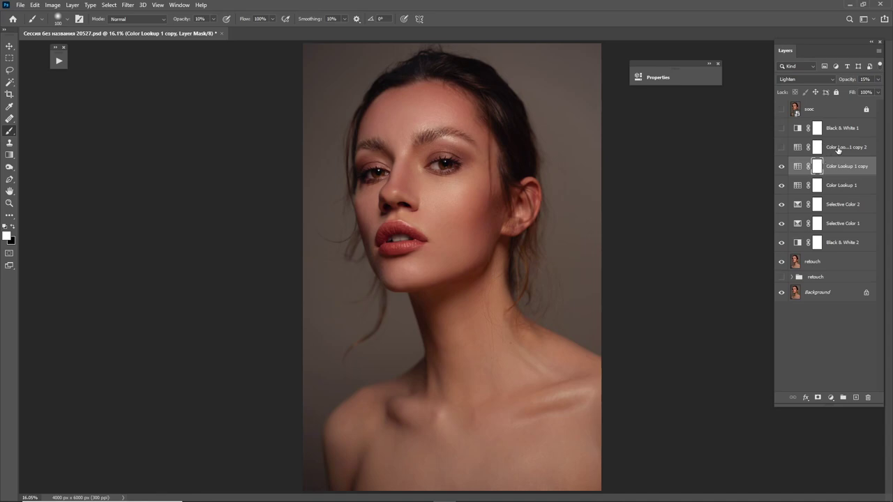
# Delete the Black & White 1 layer and add a Photo Filter above Color Lookup 1 copy.
pyautogui.click(838, 148)
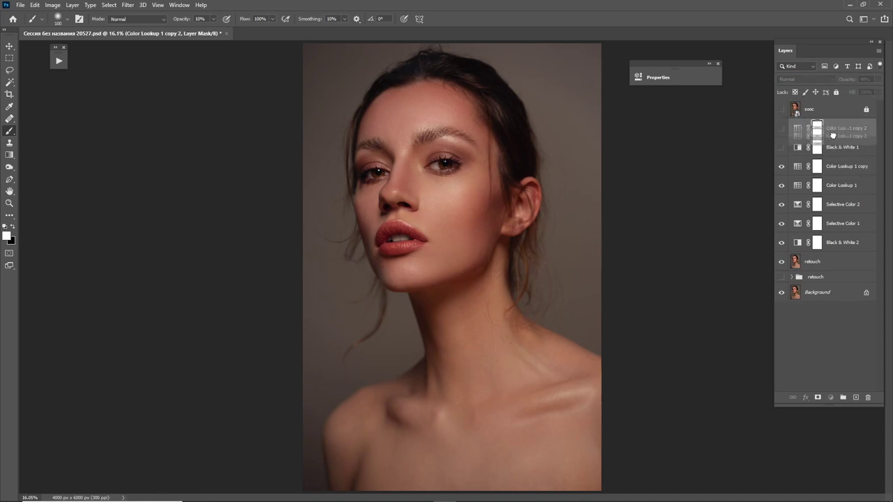
pyautogui.click(838, 127)
pyautogui.press('Delete')
pyautogui.click(781, 127)
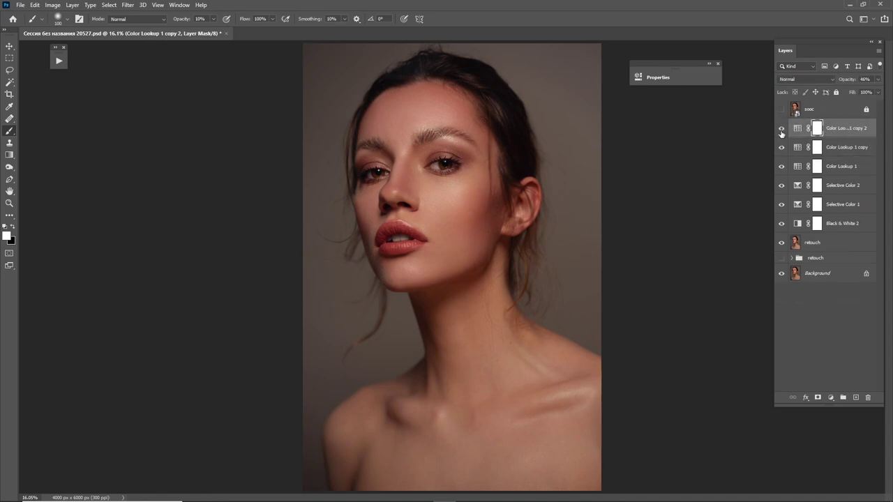
pyautogui.click(781, 128)
pyautogui.click(844, 147)
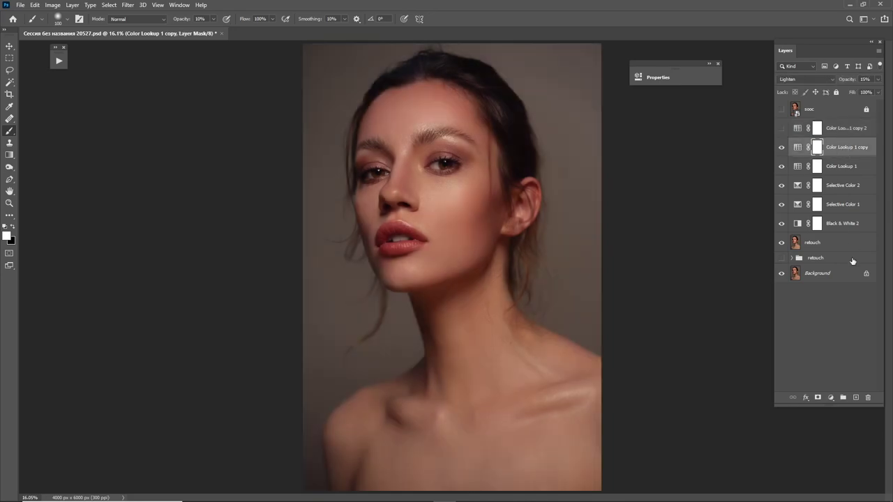
pyautogui.click(829, 397)
pyautogui.click(845, 329)
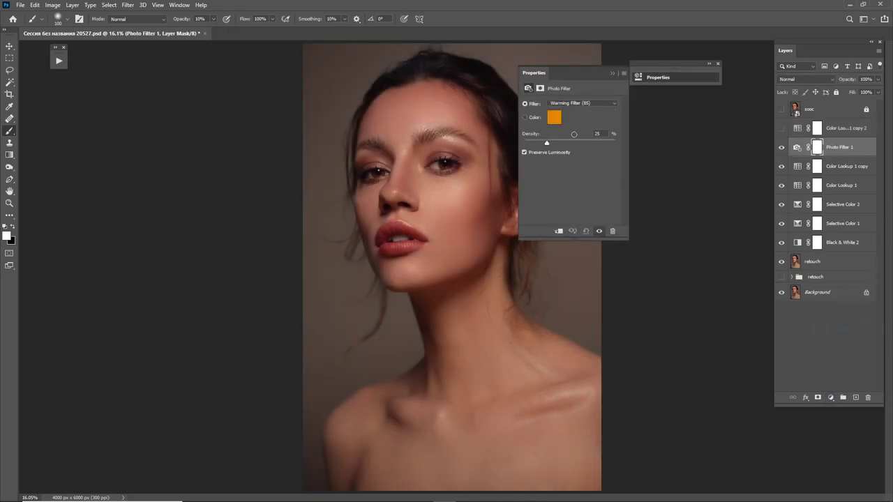
# Try the Sepia and Underwater presets, then settle on the Deep Blue photo filter.
pyautogui.click(555, 118)
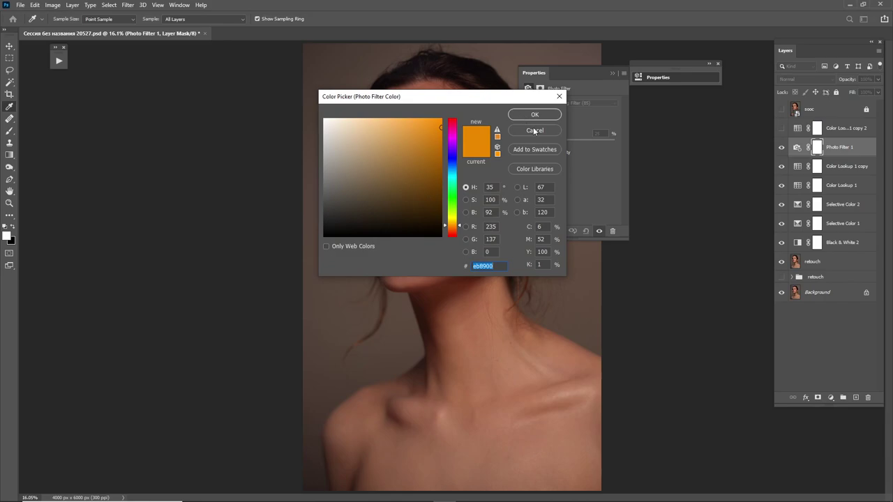
pyautogui.click(534, 130)
pyautogui.click(583, 103)
pyautogui.click(579, 213)
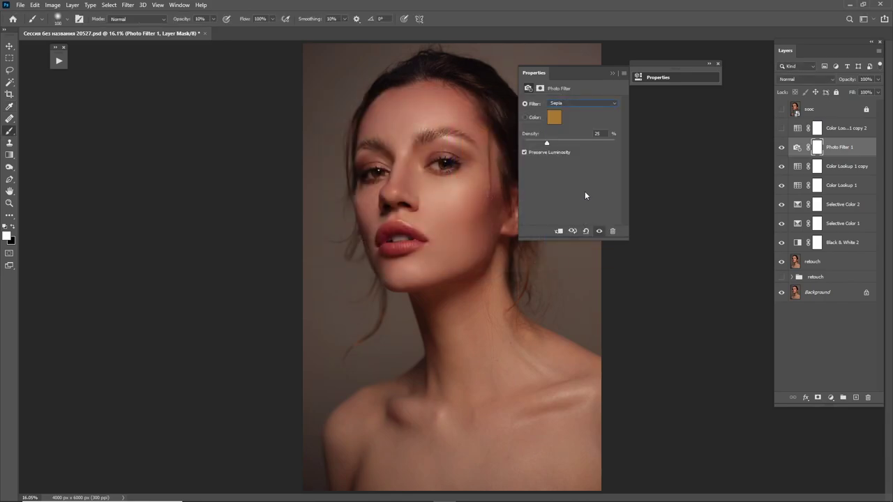
pyautogui.click(564, 104)
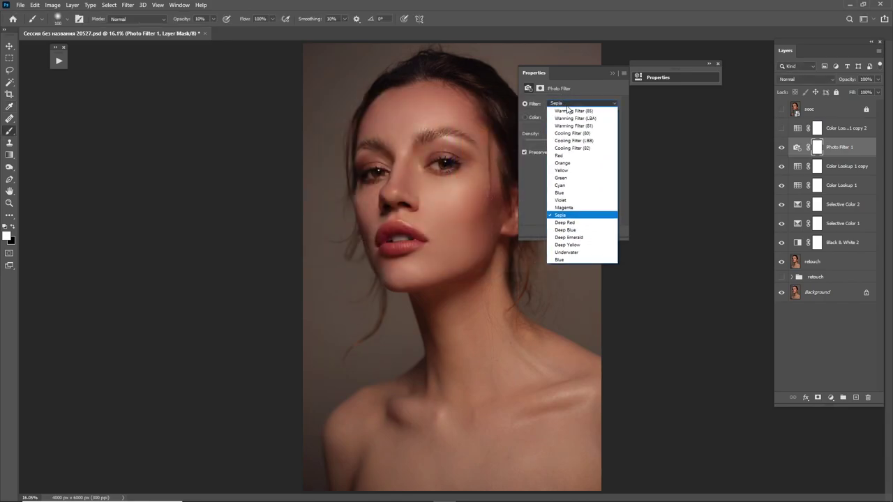
pyautogui.click(573, 252)
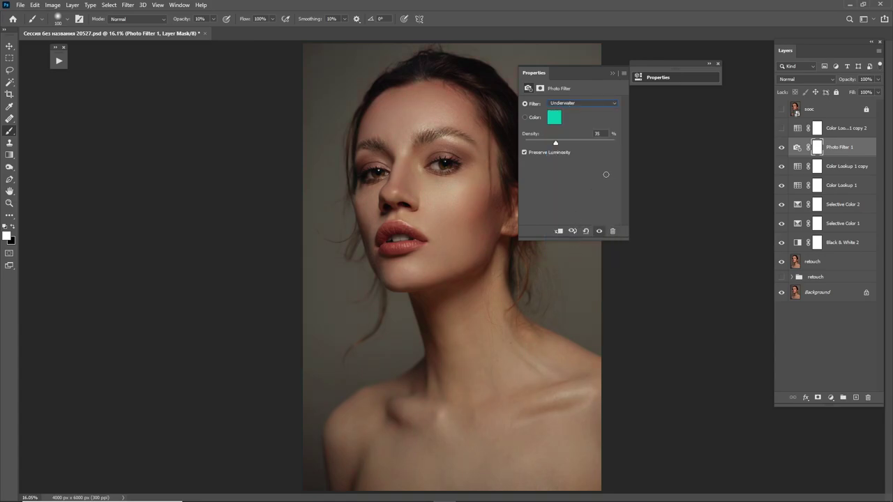
pyautogui.click(580, 104)
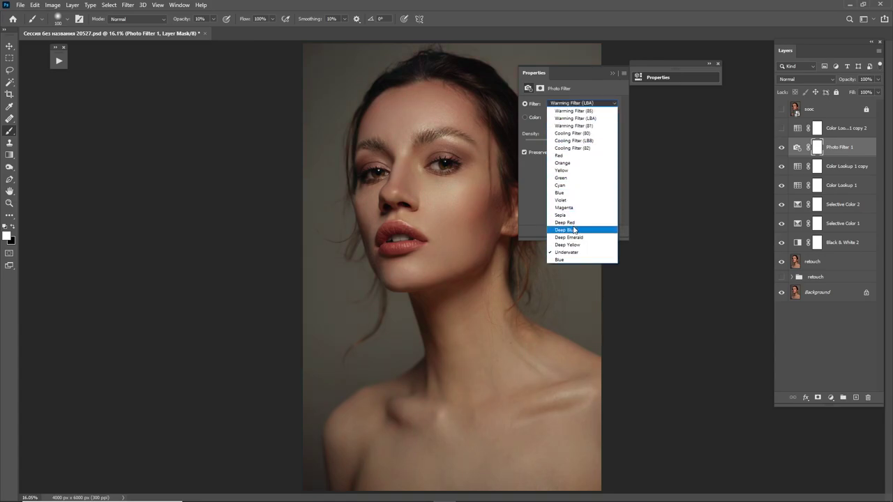
pyautogui.click(573, 227)
# Set Photo Filter 1 to Screen blending at 15% opacity.
pyautogui.click(806, 78)
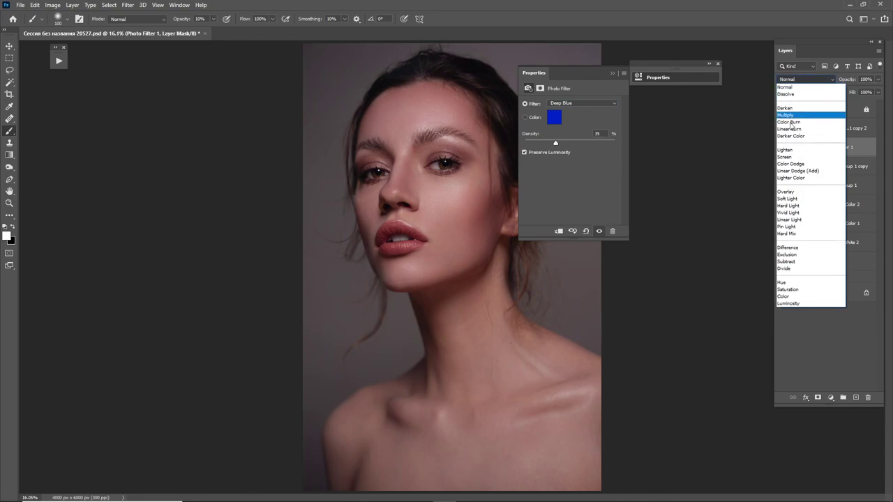
pyautogui.click(802, 161)
pyautogui.click(626, 95)
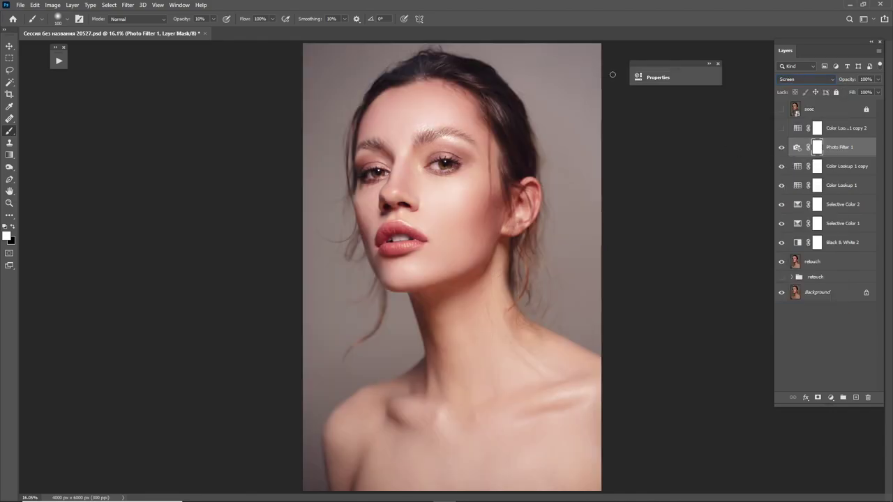
pyautogui.click(870, 79)
pyautogui.write('2')
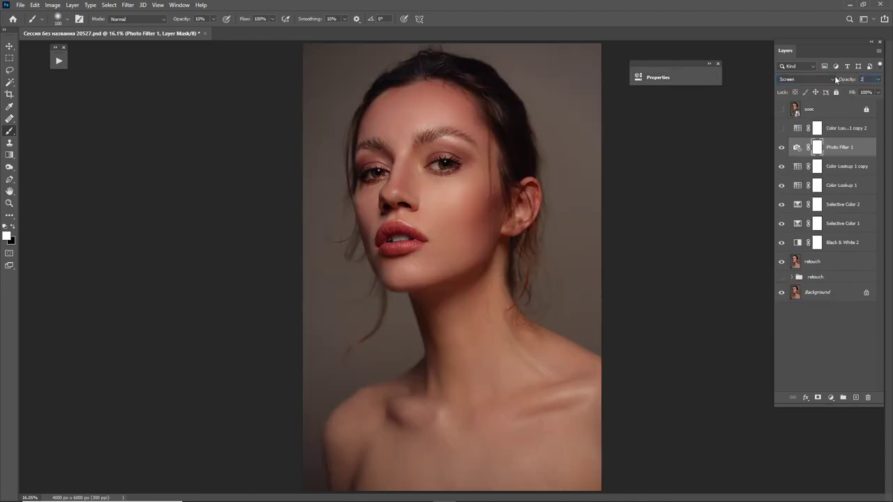
pyautogui.write('5')
pyautogui.click(841, 79)
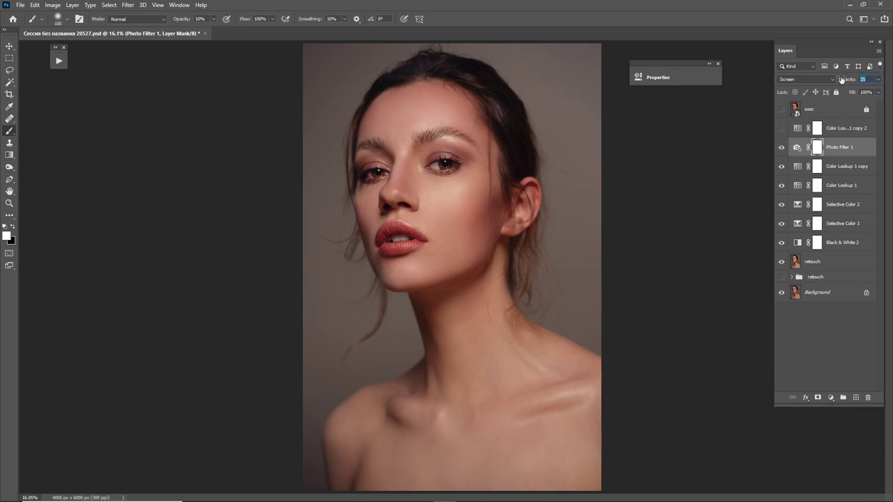
pyautogui.write('1')
pyautogui.press('Return')
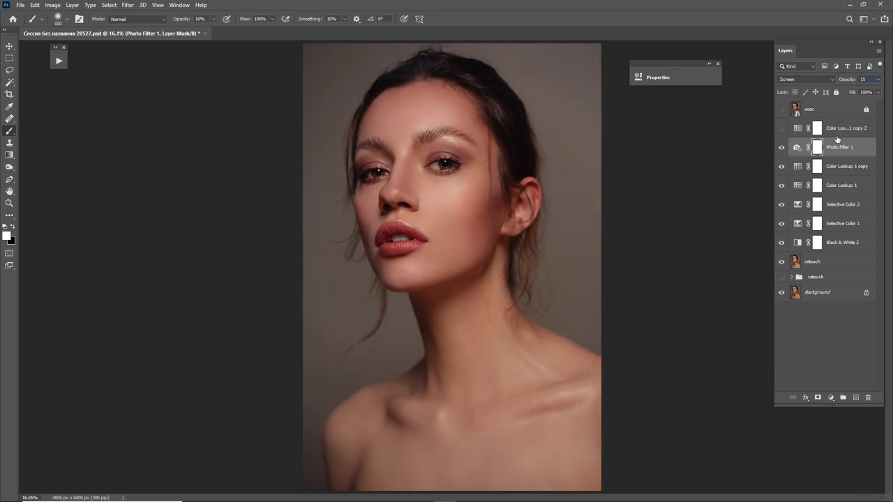
pyautogui.click(830, 397)
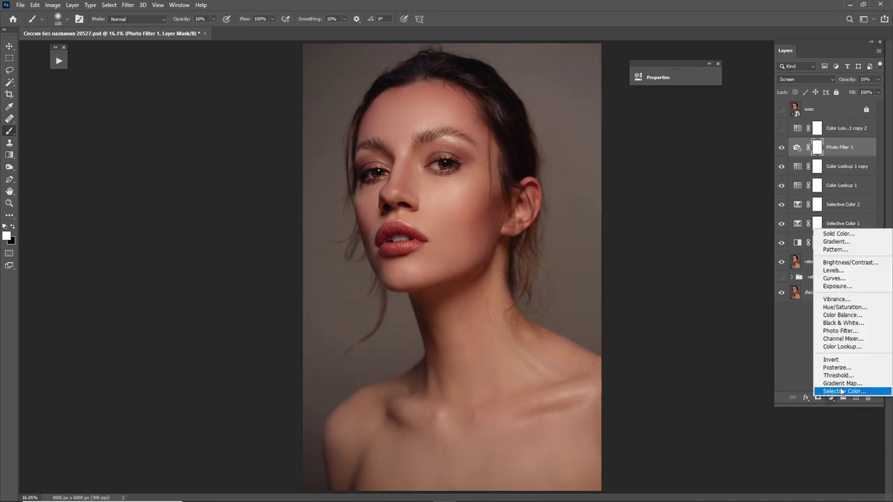
# Add Hue/Saturation 2 lowering Reds saturation to -21, at 12% opacity.
pyautogui.click(855, 307)
pyautogui.click(528, 116)
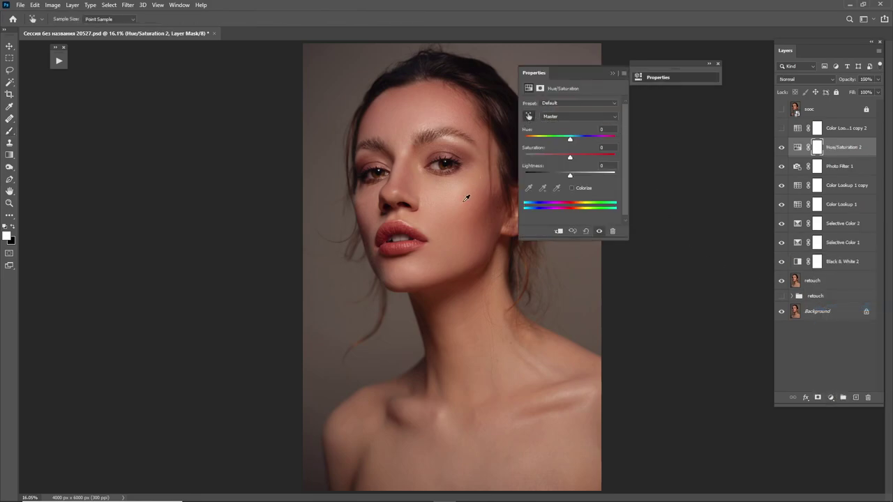
pyautogui.click(466, 199)
pyautogui.moveTo(569, 159); pyautogui.dragTo(550, 176)
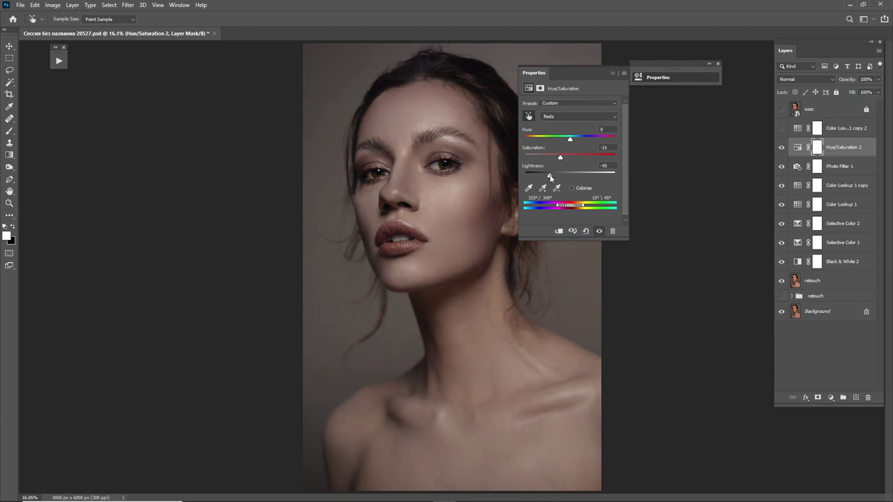
pyautogui.click(637, 76)
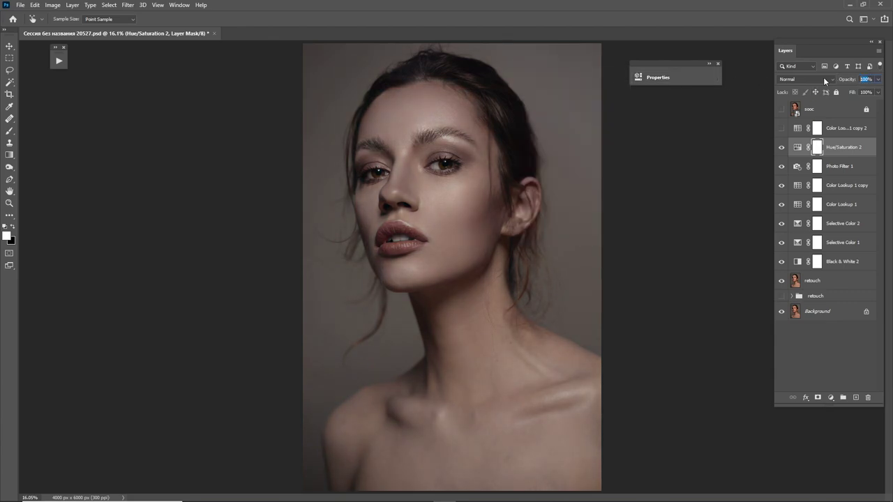
pyautogui.write('12')
pyautogui.press('Return')
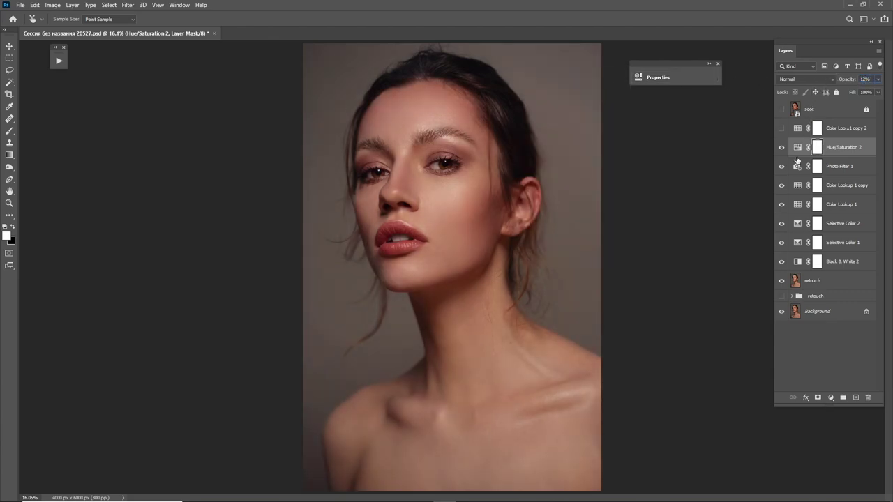
# Add Selective Color 3 darkening the Whites with the Black slider.
pyautogui.click(830, 397)
pyautogui.click(847, 403)
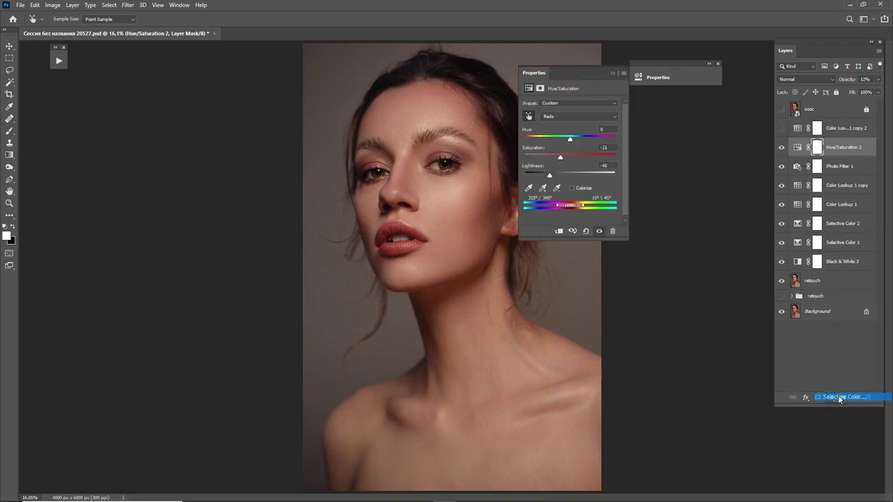
pyautogui.press('b')
pyautogui.click(576, 113)
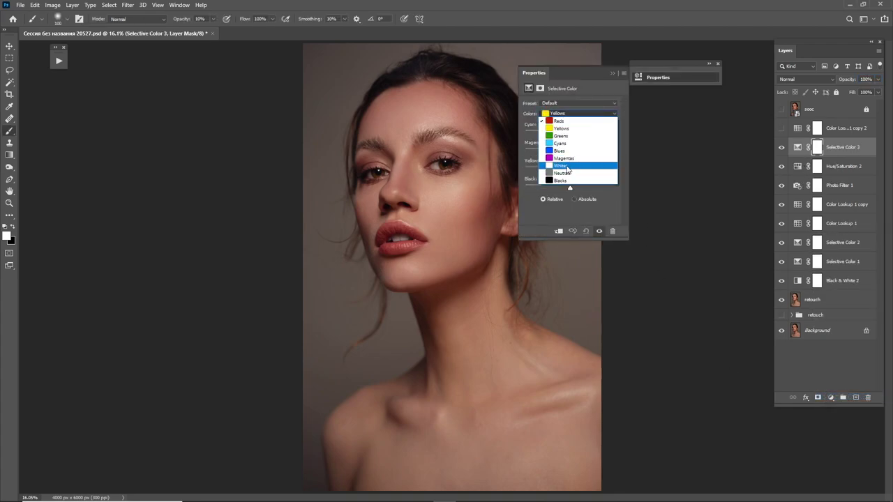
pyautogui.click(576, 164)
pyautogui.moveTo(570, 188)
pyautogui.mouseDown()
pyautogui.moveTo(546, 190)
pyautogui.moveTo(561, 189)
pyautogui.mouseUp()
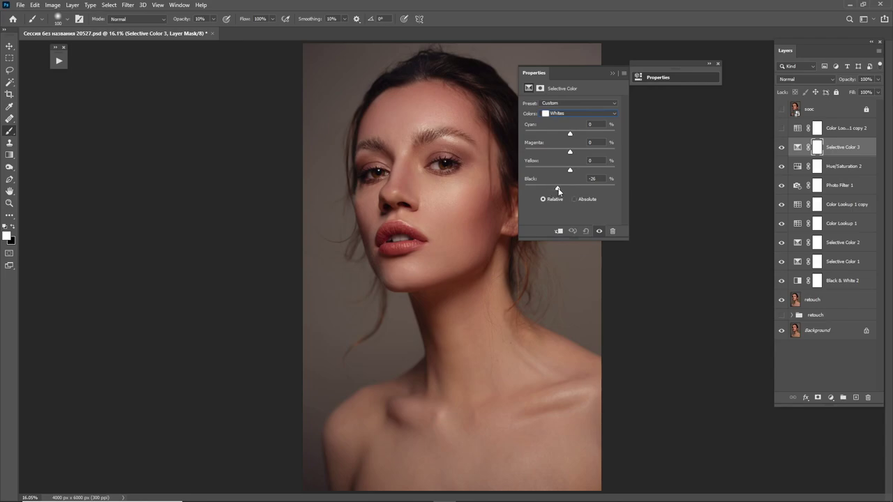
# Add Selective Color 4 adding a little black to the Blacks, at 31% opacity.
pyautogui.click(830, 397)
pyautogui.click(834, 391)
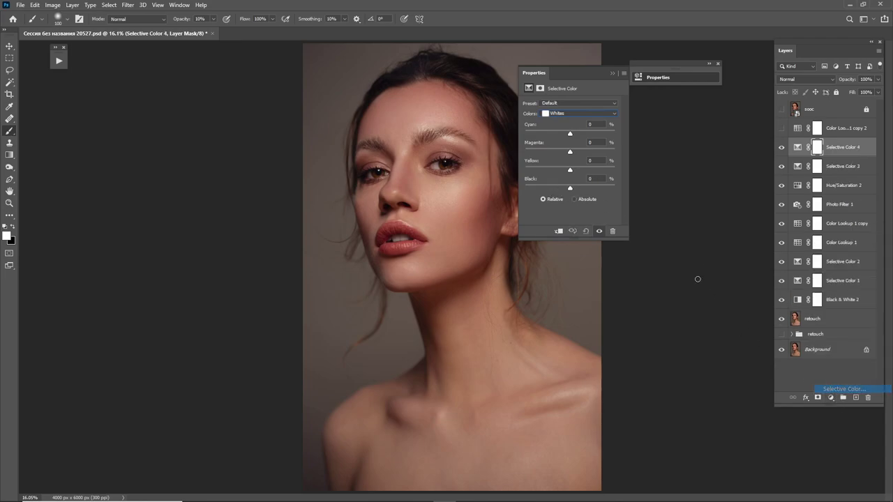
pyautogui.click(568, 113)
pyautogui.click(567, 179)
pyautogui.moveTo(570, 188); pyautogui.dragTo(573, 189)
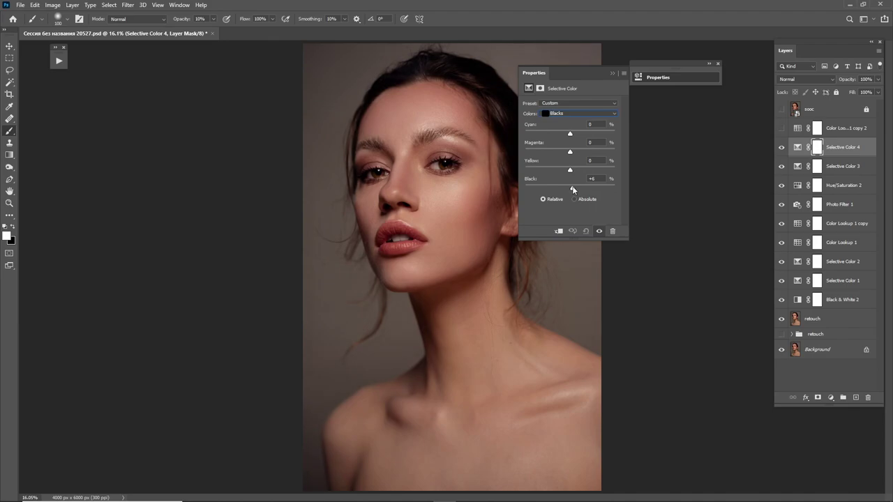
pyautogui.click(707, 81)
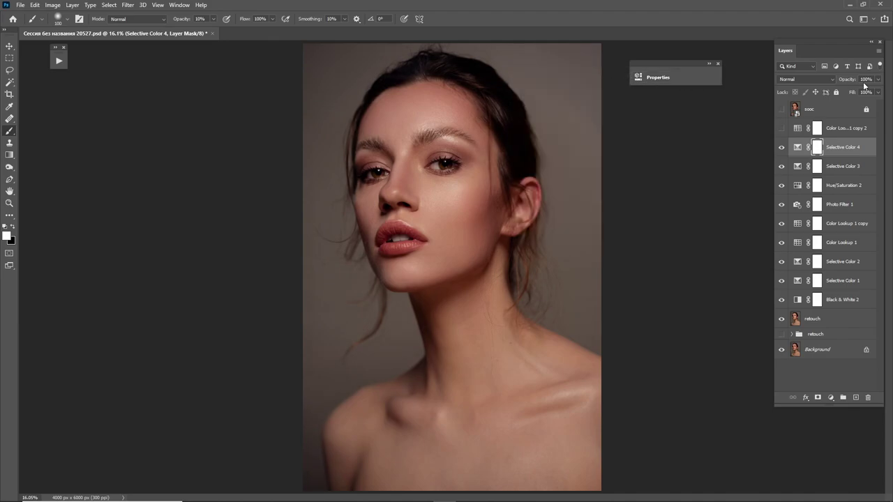
pyautogui.moveTo(850, 85); pyautogui.dragTo(816, 92)
# Add Selective Color 5 tuning the Blacks to Cyan +6 and Yellow -2.
pyautogui.click(830, 397)
pyautogui.click(840, 393)
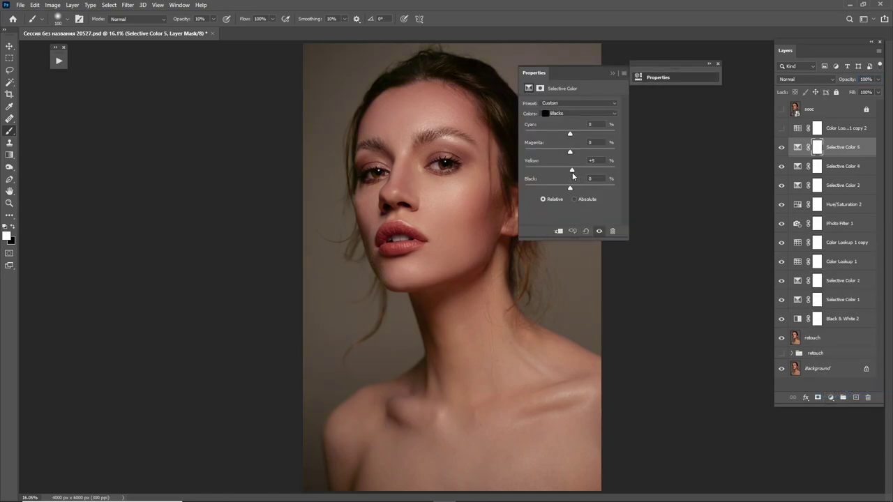
pyautogui.moveTo(571, 171); pyautogui.dragTo(569, 172)
pyautogui.moveTo(575, 135); pyautogui.dragTo(571, 136)
pyautogui.click(614, 73)
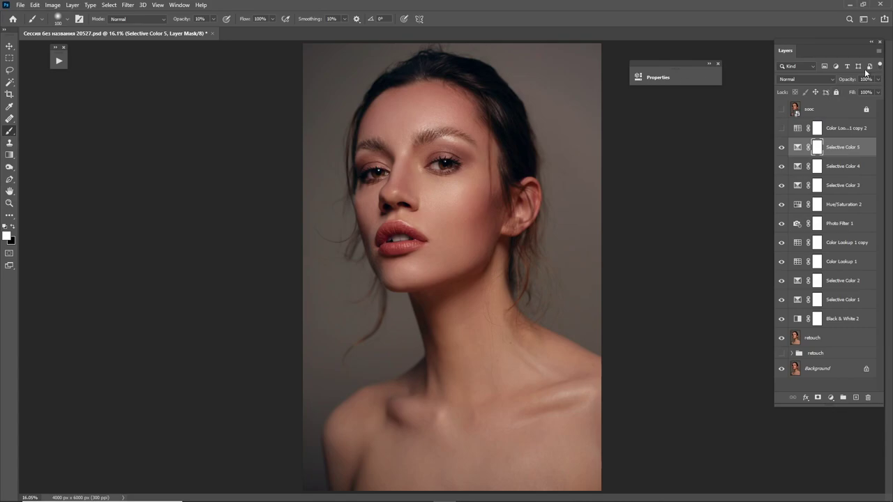
# Lower the Selective Color 5 opacity and run the Face Contouring action.
pyautogui.moveTo(858, 78); pyautogui.dragTo(812, 93)
pyautogui.click(59, 60)
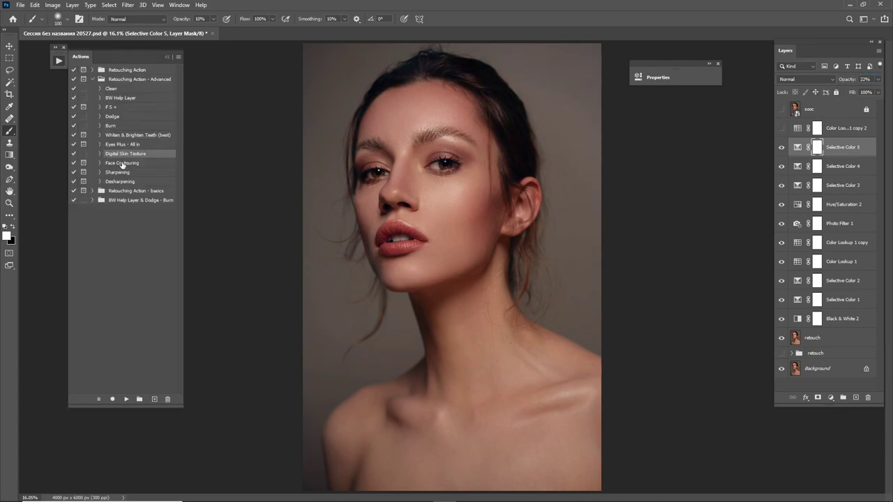
pyautogui.click(125, 164)
pyautogui.click(126, 399)
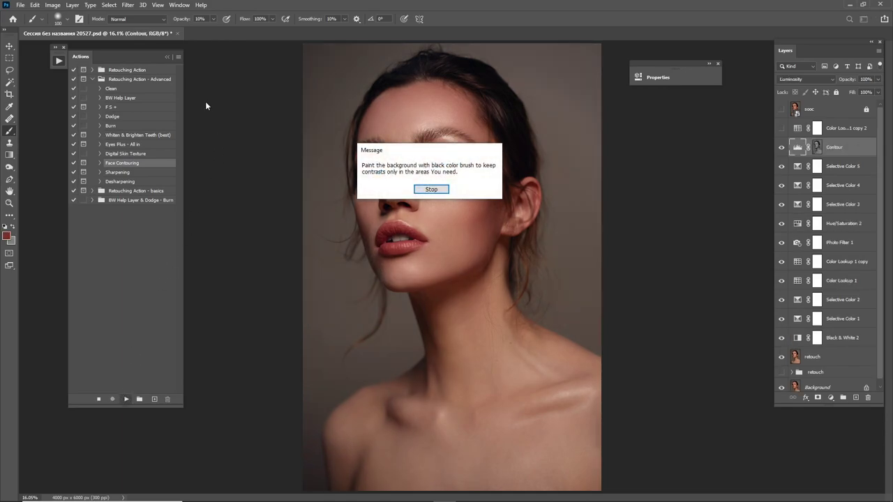
pyautogui.press('Return')
# Move the Contour layer to the top and slightly brighten its Levels midtones.
pyautogui.click(167, 56)
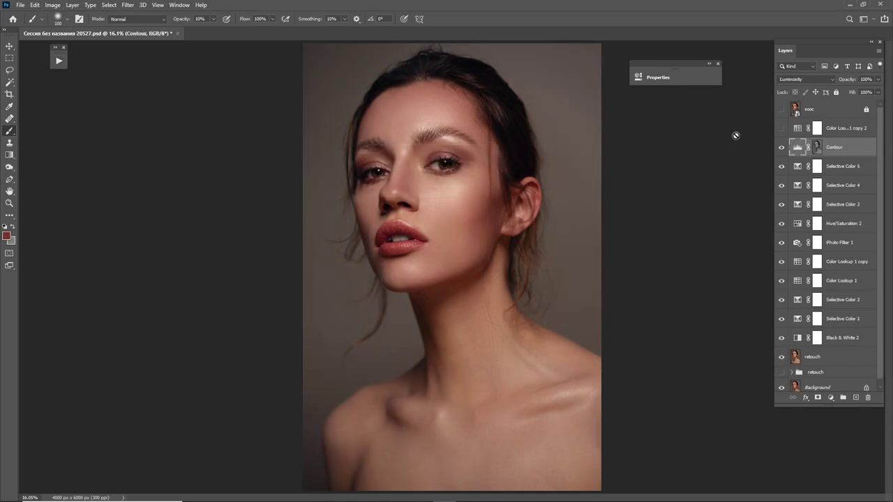
pyautogui.click(780, 148)
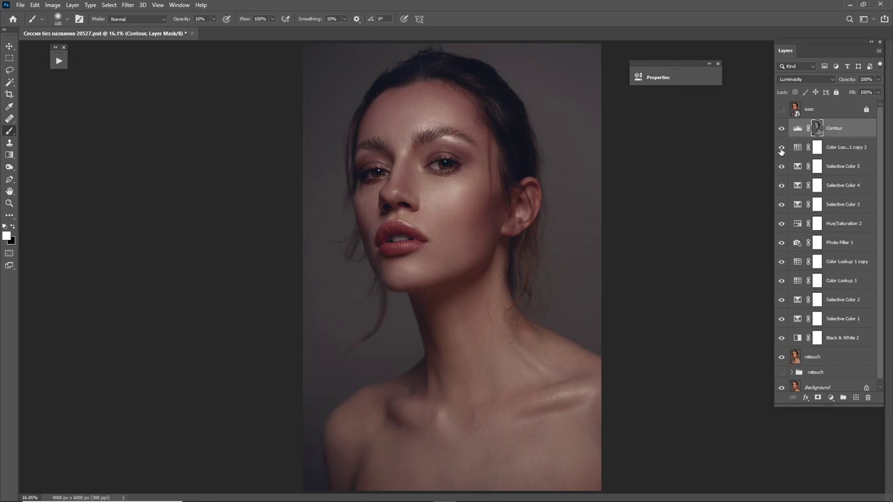
pyautogui.click(781, 148)
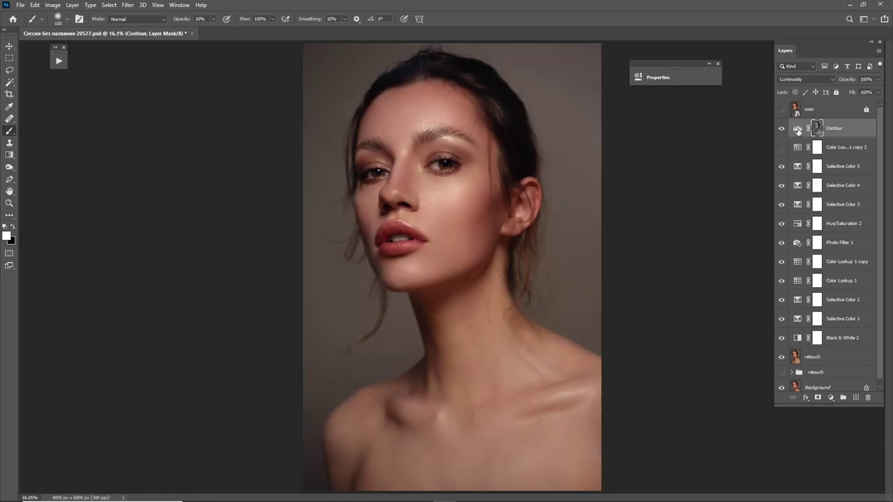
pyautogui.doubleClick(797, 129)
pyautogui.moveTo(578, 172); pyautogui.dragTo(575, 172)
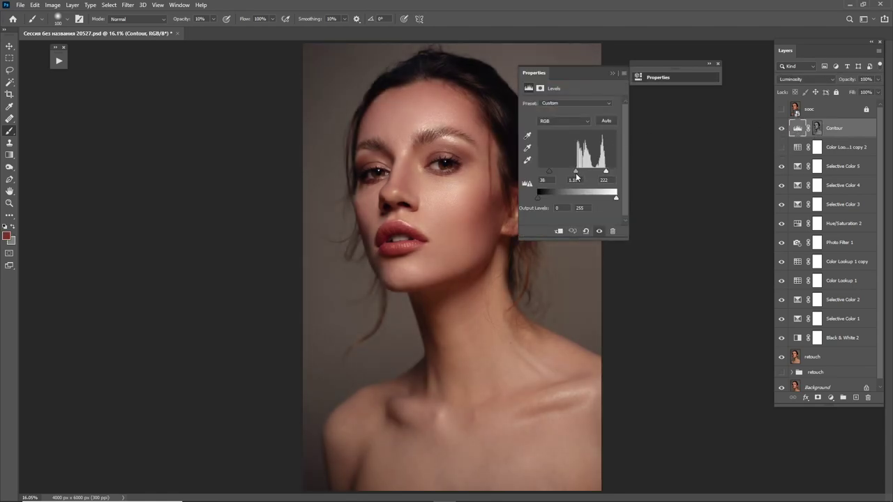
pyautogui.click(612, 74)
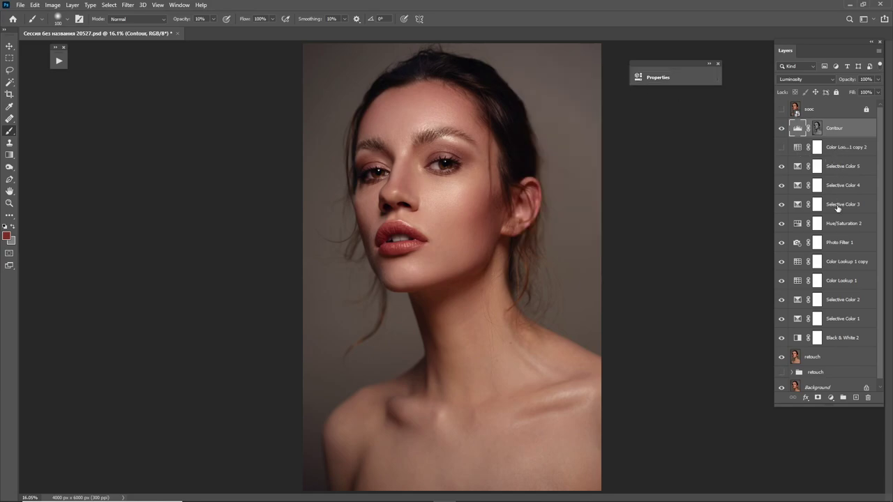
# Group the adjustment layers into a hidden group named 'Color Grade'.
pyautogui.keyDown('shift'); pyautogui.click(837, 344); pyautogui.keyUp('shift')
pyautogui.hotkey('ctrl', 'g')
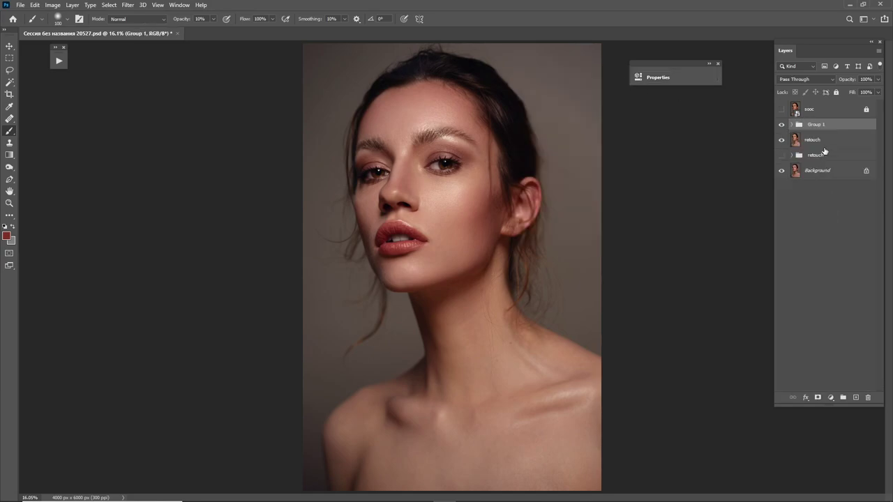
pyautogui.doubleClick(815, 126)
pyautogui.write('Color Gra')
pyautogui.write('de')
pyautogui.press('Return')
pyautogui.click(782, 125)
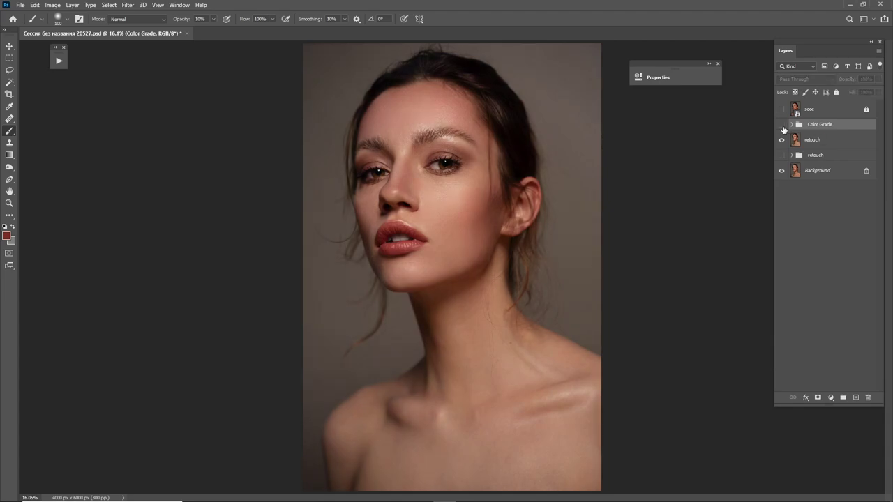
# Duplicate the retouch layer as 'retouch copy'.
pyautogui.click(804, 141)
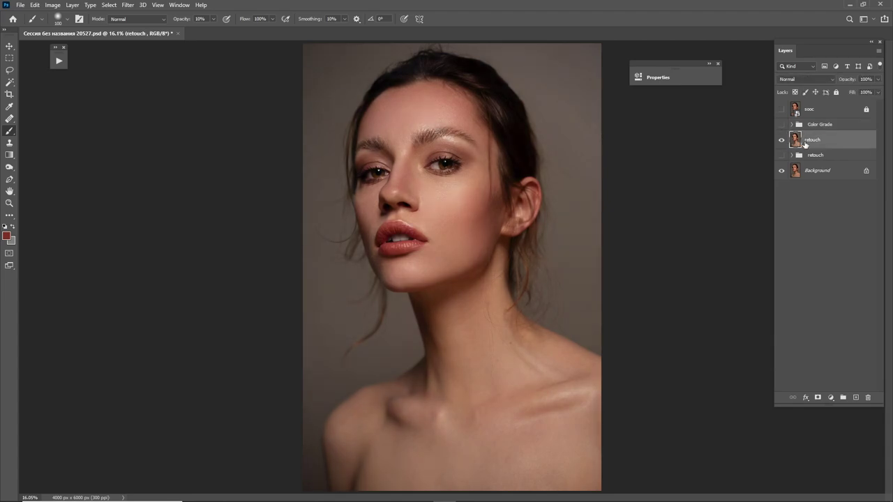
pyautogui.hotkey('ctrl', 'j')
pyautogui.click(128, 6)
# In Camera Raw, desaturate fully and boost Texture +63, Clarity +42 and Dehaze.
pyautogui.click(156, 61)
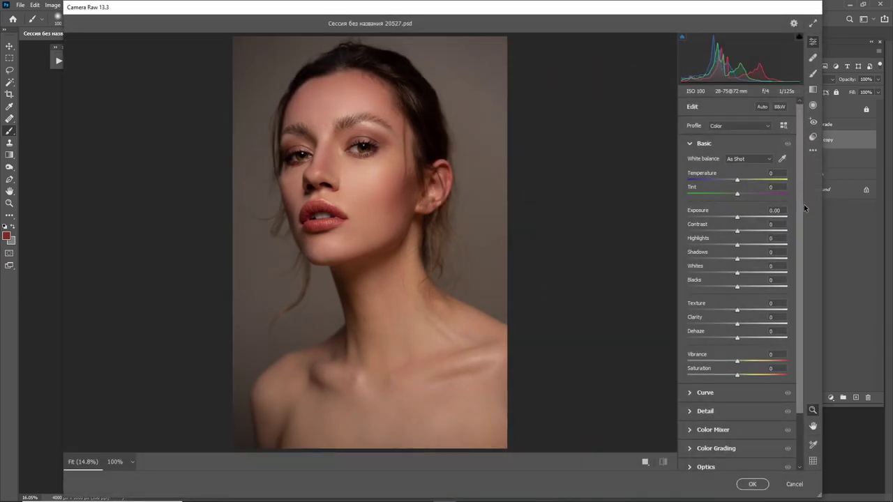
pyautogui.moveTo(737, 361)
pyautogui.mouseDown()
pyautogui.moveTo(680, 361)
pyautogui.moveTo(669, 375)
pyautogui.mouseUp()
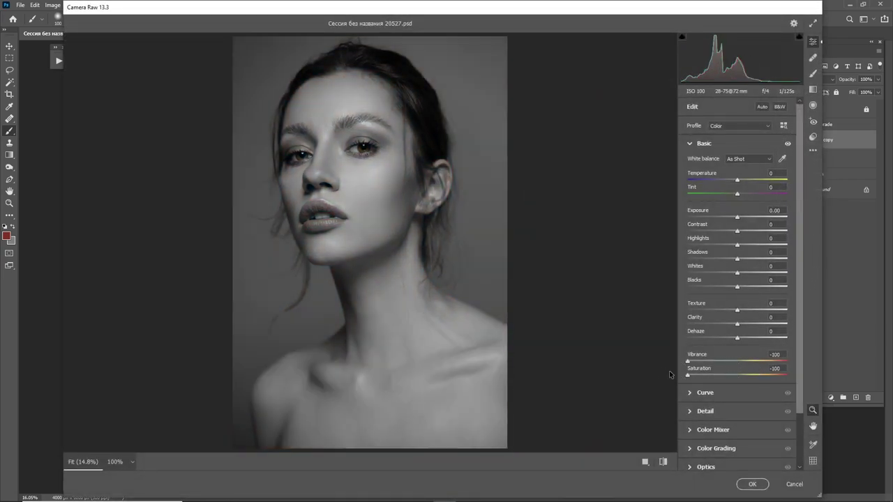
pyautogui.moveTo(737, 310)
pyautogui.mouseDown()
pyautogui.moveTo(768, 311)
pyautogui.moveTo(758, 324)
pyautogui.mouseUp()
pyautogui.write('+63')
pyautogui.click(760, 336)
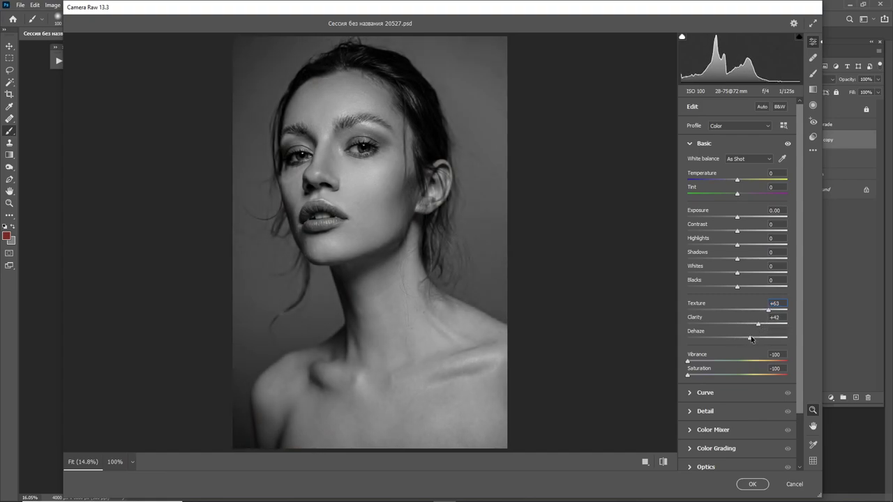
# Add grain under Effects and apply the Camera Raw changes.
pyautogui.click(696, 145)
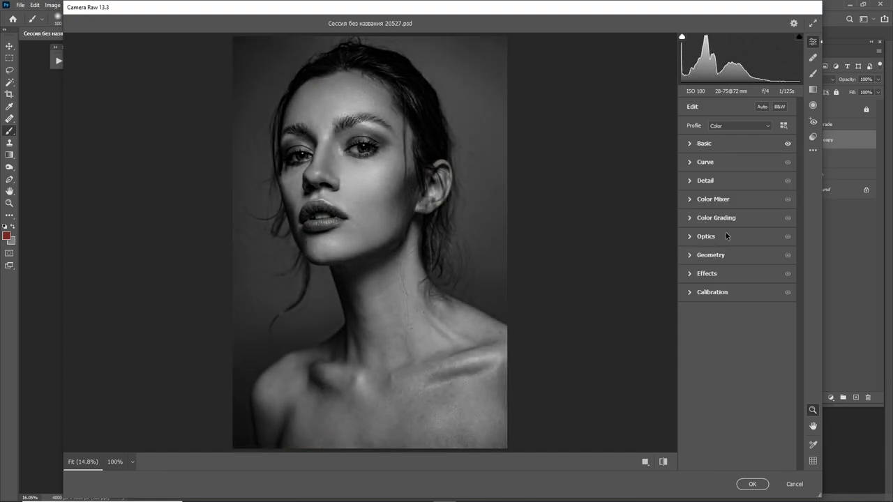
pyautogui.click(690, 273)
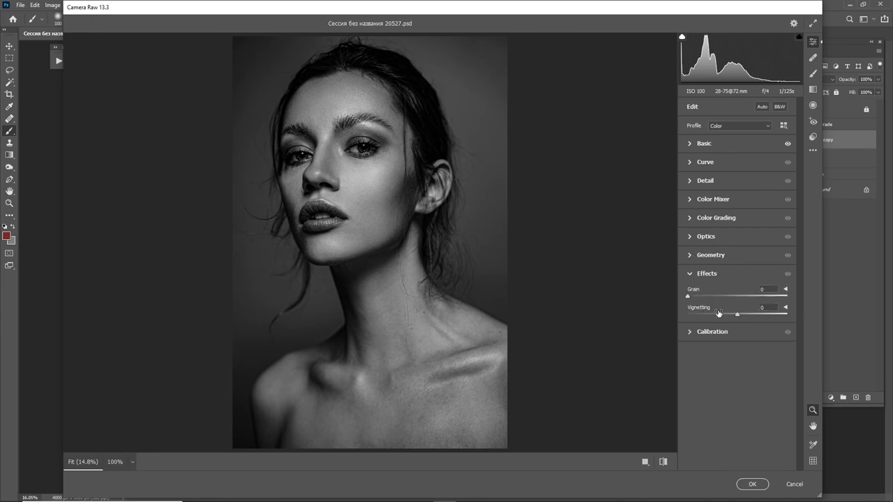
pyautogui.moveTo(690, 297); pyautogui.dragTo(725, 296)
pyautogui.moveTo(346, 205); pyautogui.dragTo(502, 252)
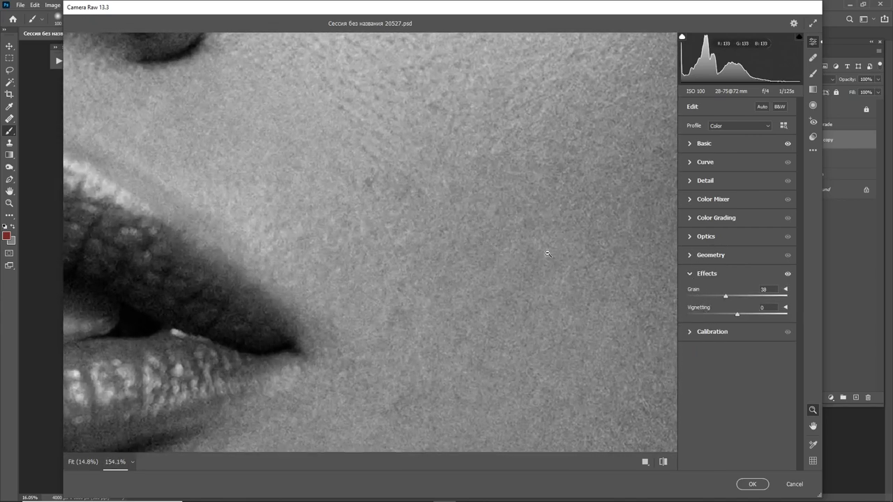
pyautogui.moveTo(725, 296); pyautogui.dragTo(759, 297)
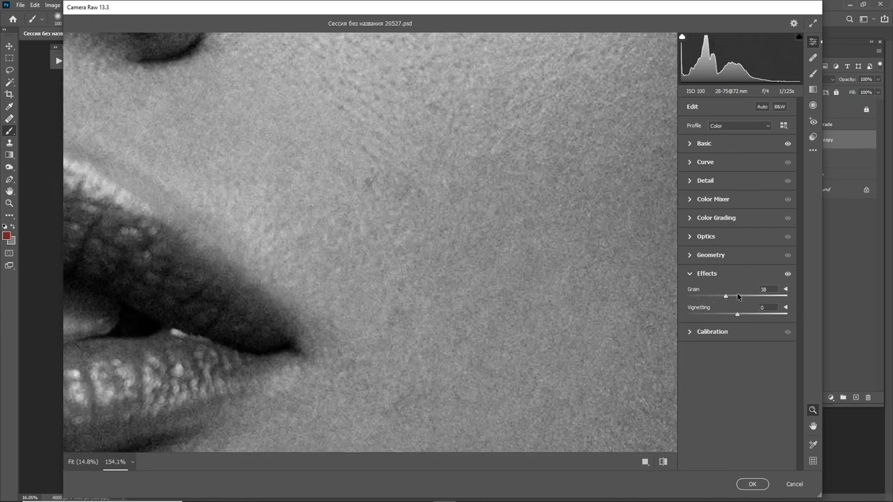
pyautogui.click(752, 484)
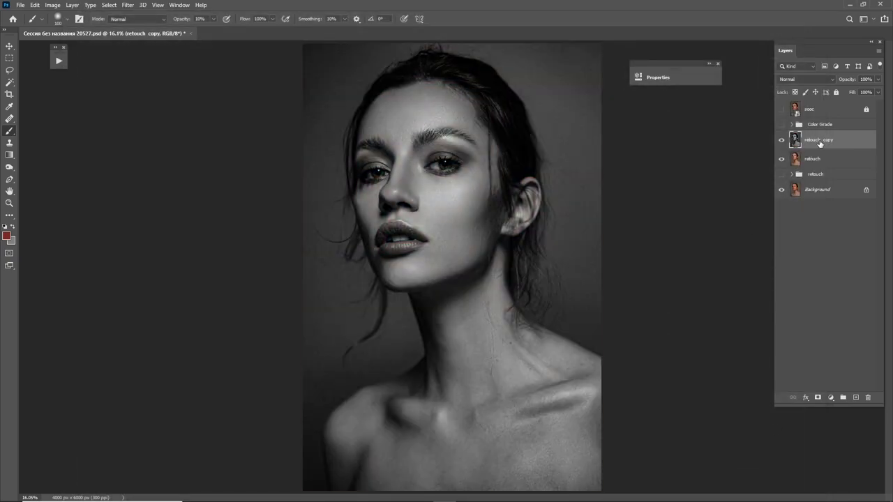
# Move retouch copy above Color Grade with both layers visible.
pyautogui.moveTo(823, 141); pyautogui.dragTo(823, 117)
pyautogui.click(781, 128)
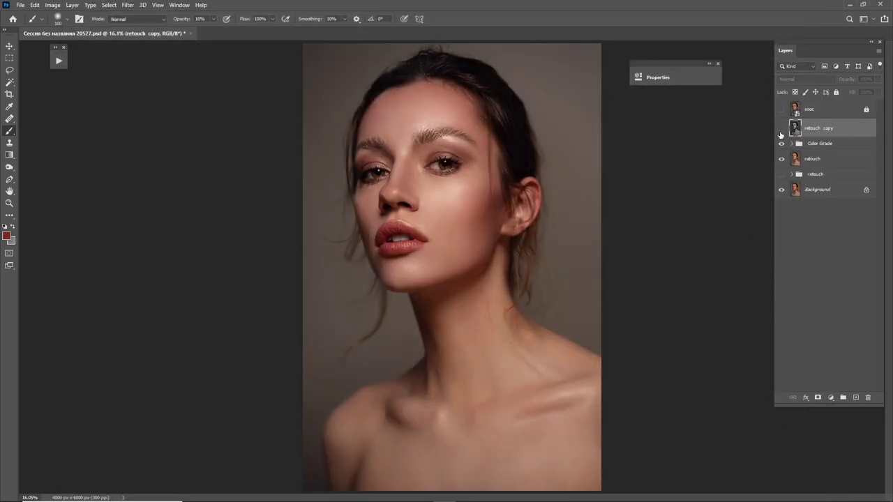
pyautogui.click(781, 128)
# Set the retouch copy layer opacity to 15%.
pyautogui.click(866, 79)
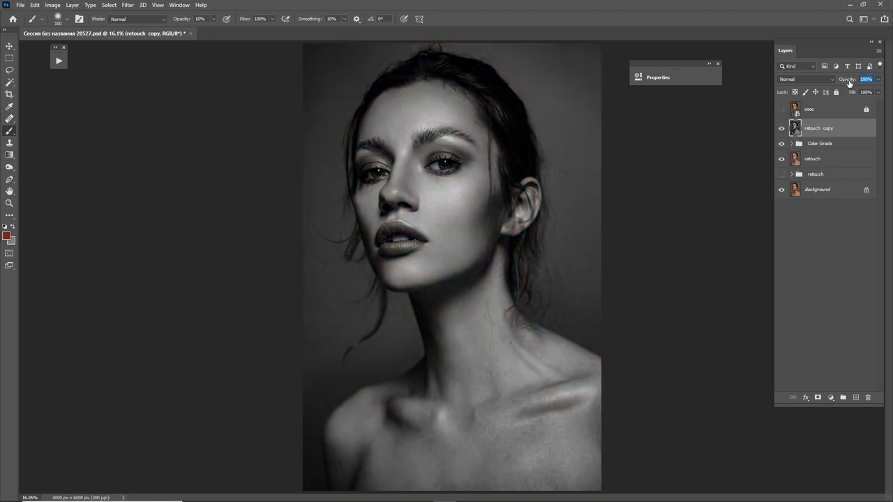
pyautogui.write('2')
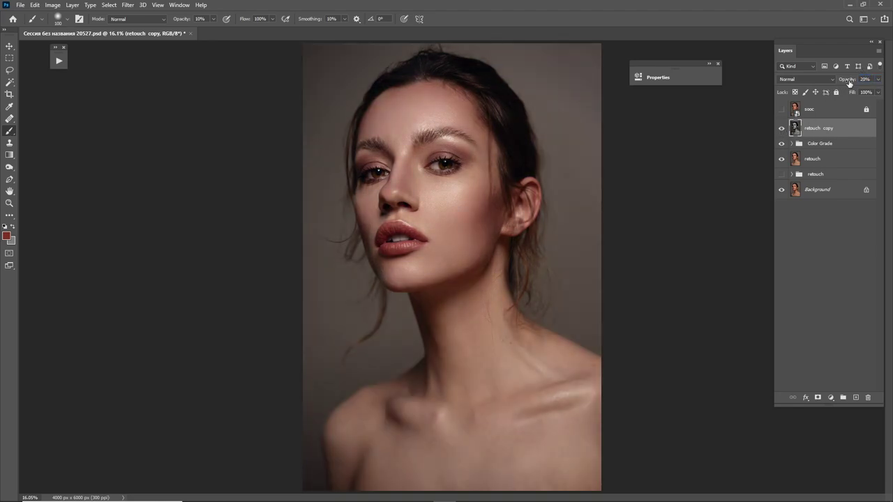
pyautogui.press('Return')
pyautogui.click(865, 79)
pyautogui.moveTo(844, 78); pyautogui.dragTo(841, 79)
pyautogui.click(829, 398)
# Add a Color Balance layer and shift its midtones slightly toward cyan.
pyautogui.click(837, 314)
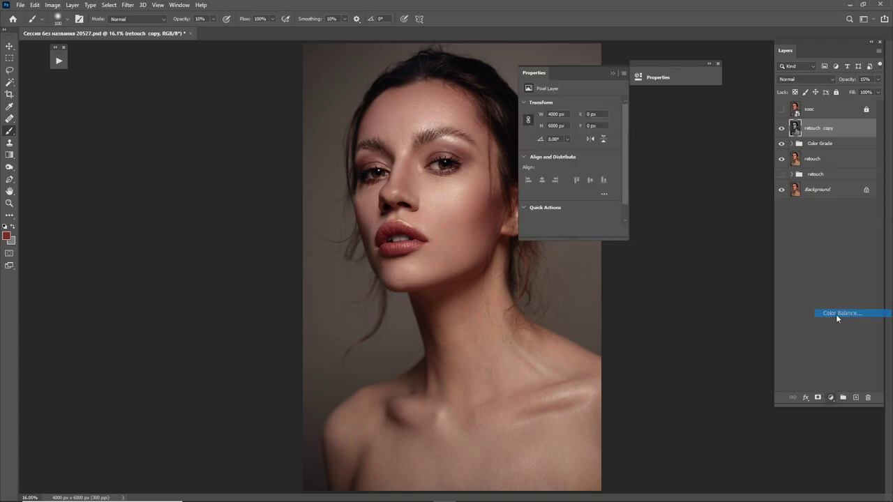
pyautogui.moveTo(558, 127); pyautogui.dragTo(554, 127)
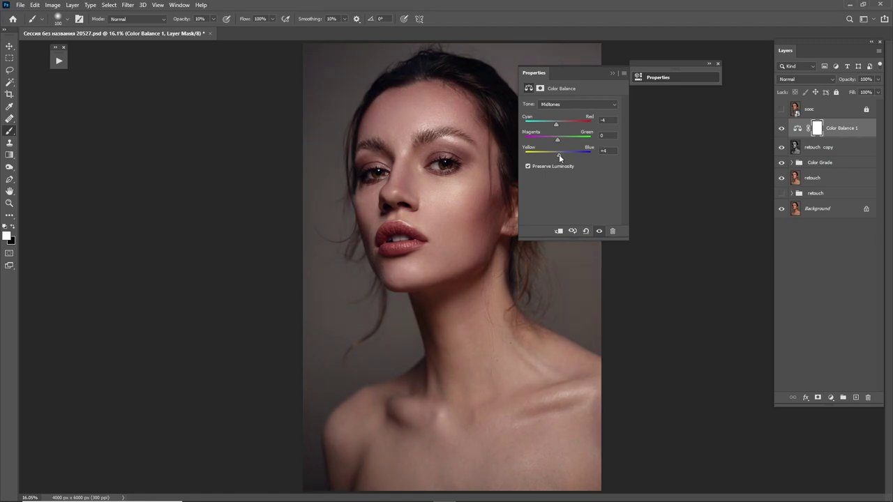
pyautogui.click(563, 104)
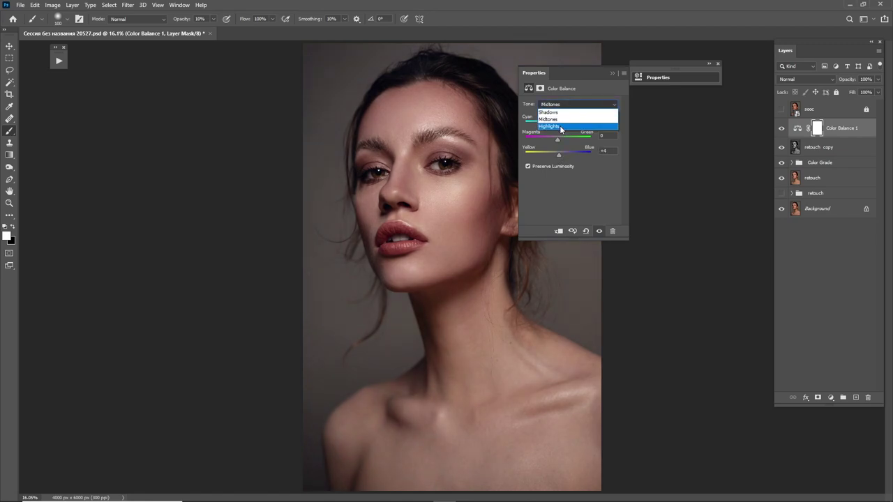
pyautogui.click(846, 132)
# Add Color Balance 2 pushing highlights to Yellow/Blue -16 and Magenta/Green +11.
pyautogui.click(830, 397)
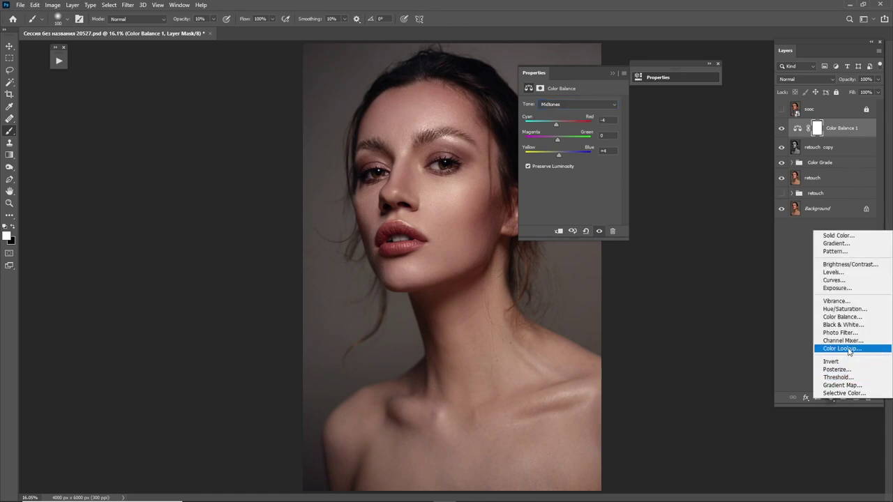
pyautogui.click(828, 316)
pyautogui.click(563, 104)
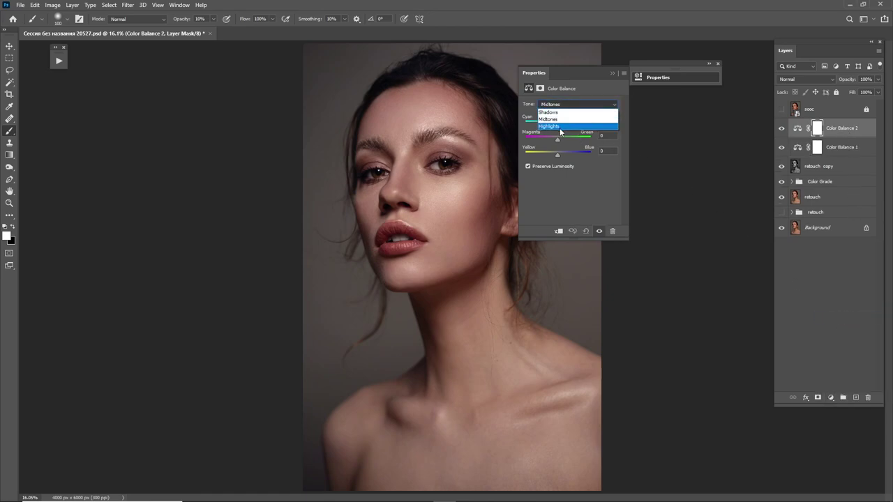
pyautogui.click(560, 128)
pyautogui.moveTo(557, 152); pyautogui.dragTo(556, 159)
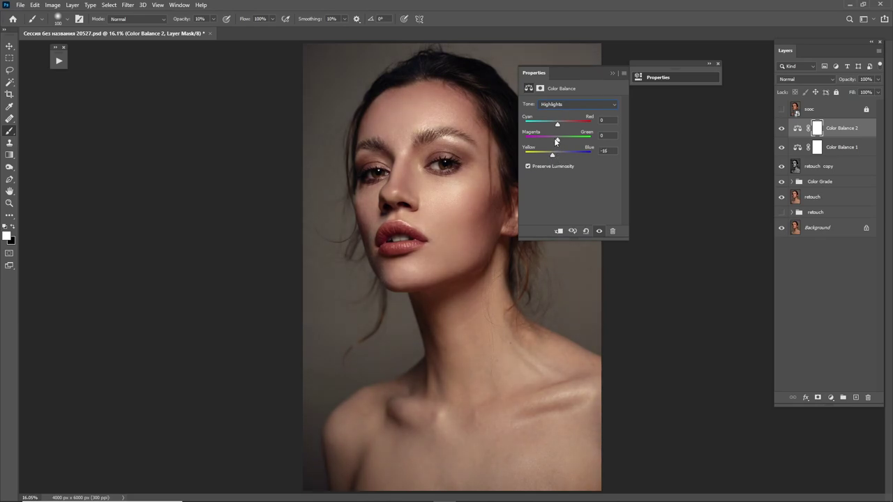
pyautogui.click(561, 143)
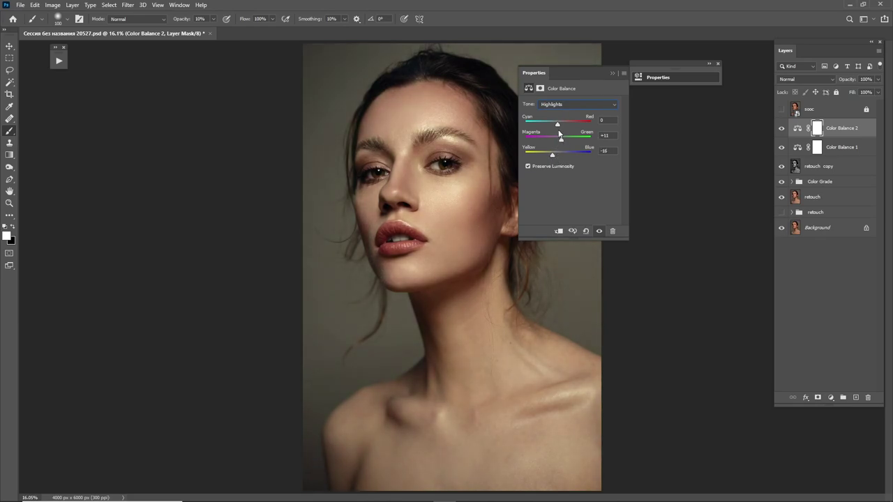
# Set Color Balance 2 to Multiply blending at 10% opacity.
pyautogui.click(611, 72)
pyautogui.click(802, 79)
pyautogui.click(806, 122)
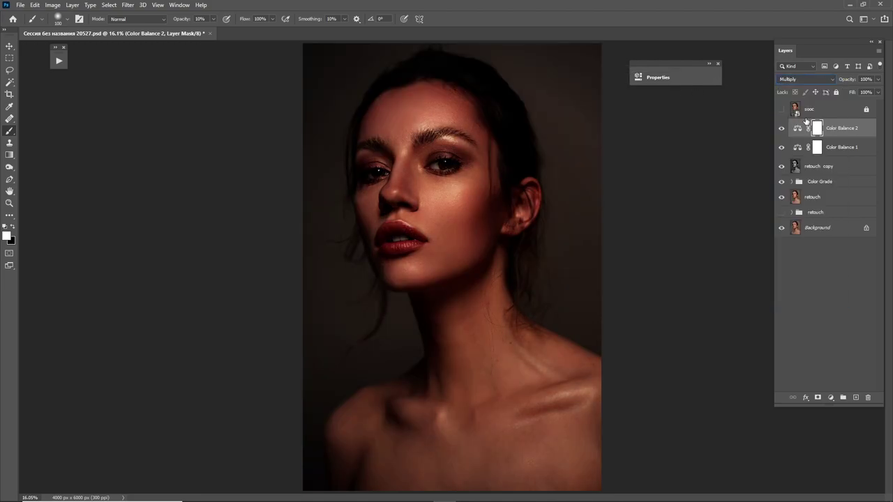
pyautogui.click(838, 80)
pyautogui.write('8')
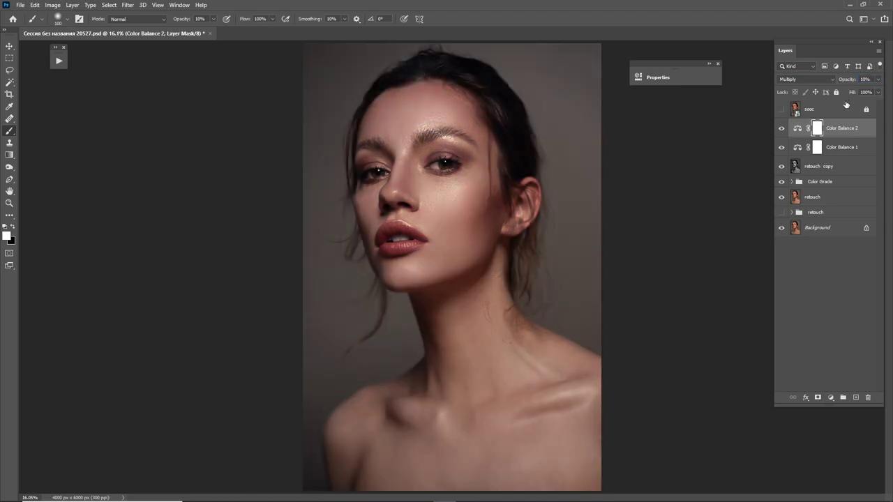
pyautogui.click(831, 398)
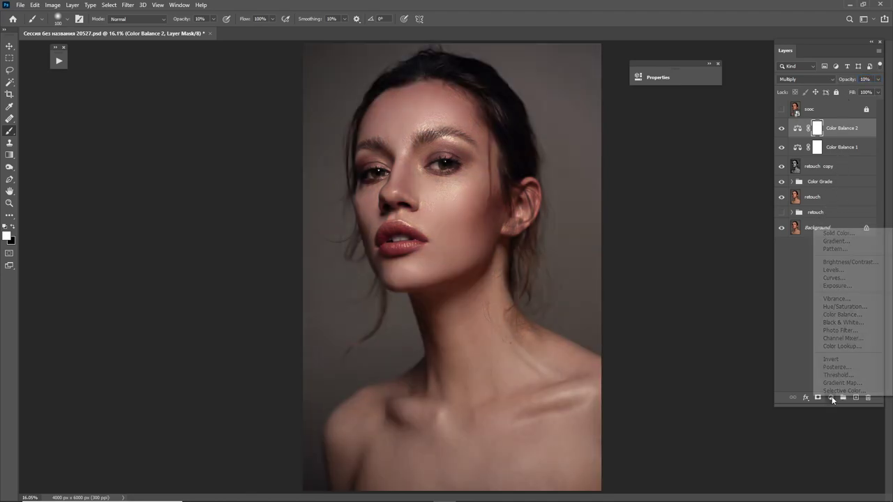
# Add Color Balance 3 shifting the shadows toward blue.
pyautogui.click(844, 315)
pyautogui.click(552, 106)
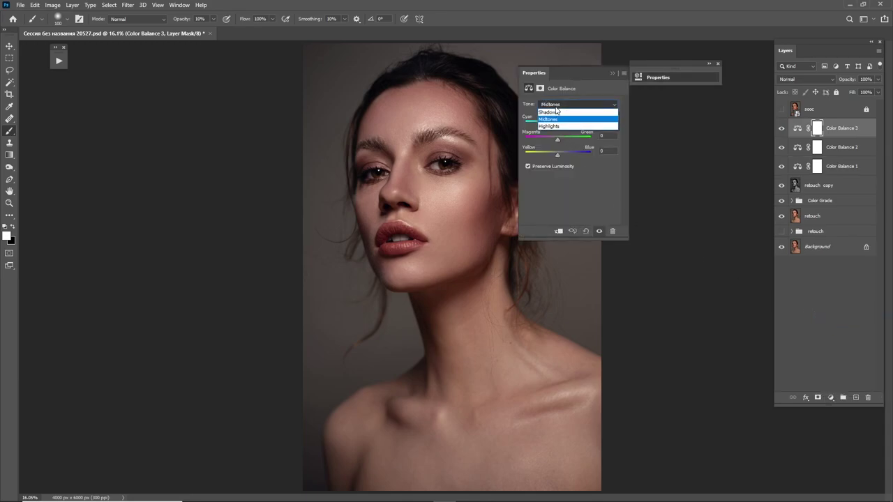
pyautogui.click(561, 113)
pyautogui.moveTo(554, 156)
pyautogui.mouseDown()
pyautogui.moveTo(563, 143)
pyautogui.moveTo(552, 127)
pyautogui.mouseUp()
pyautogui.click(612, 73)
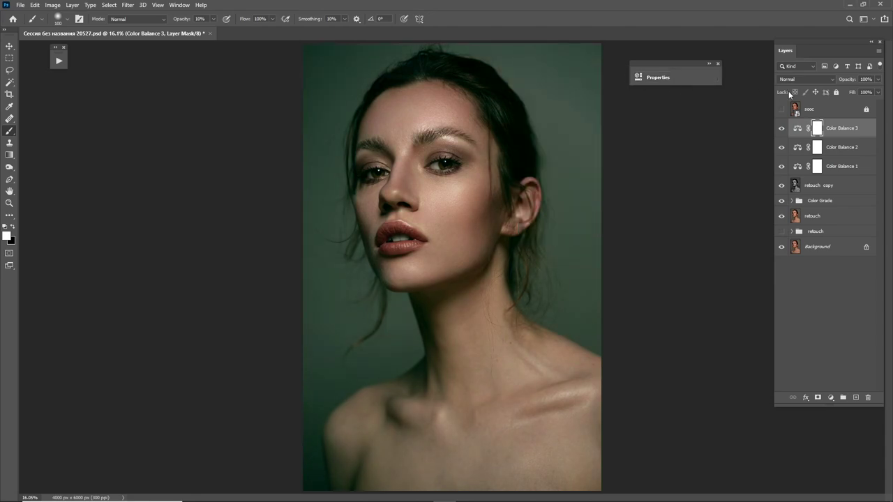
# Set Color Balance 3 to Screen blending at 15% opacity.
pyautogui.click(806, 79)
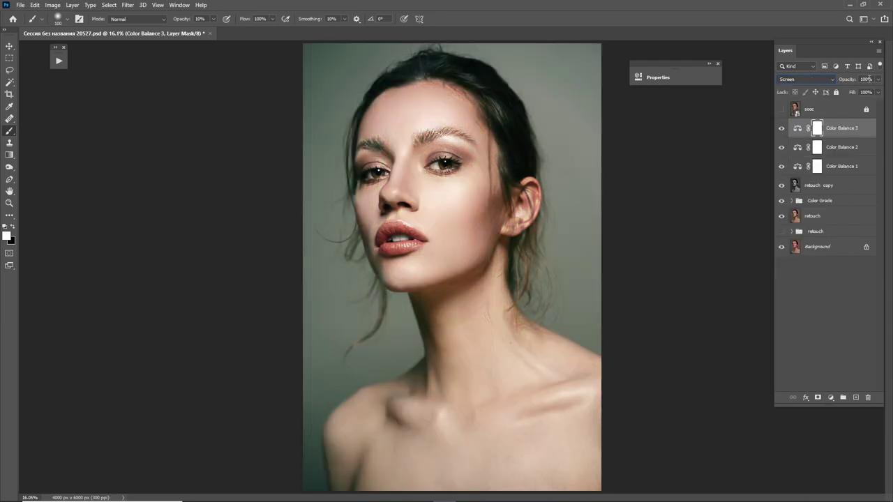
pyautogui.click(868, 79)
pyautogui.write('20')
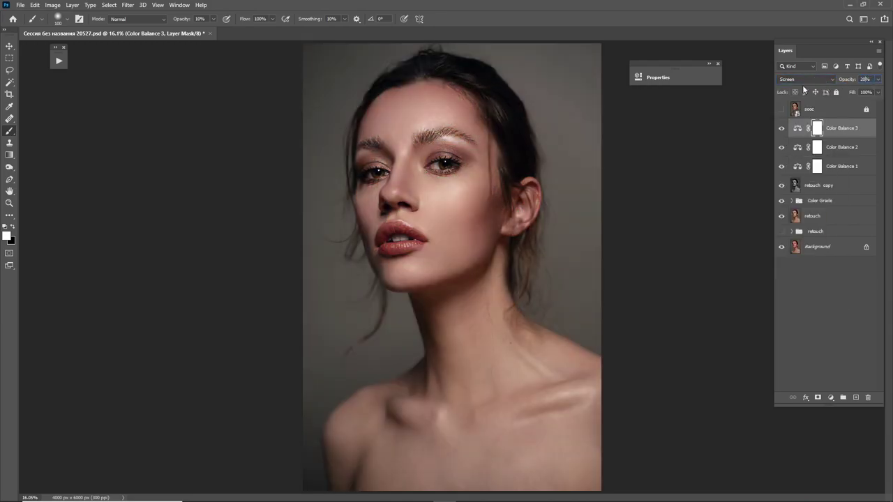
pyautogui.press('BackSpace')
pyautogui.write('15')
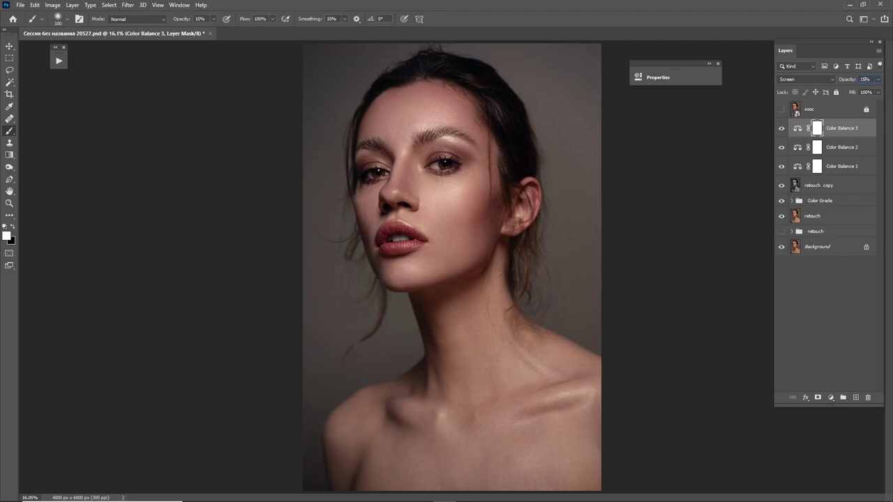
pyautogui.press('Return')
pyautogui.click(834, 166)
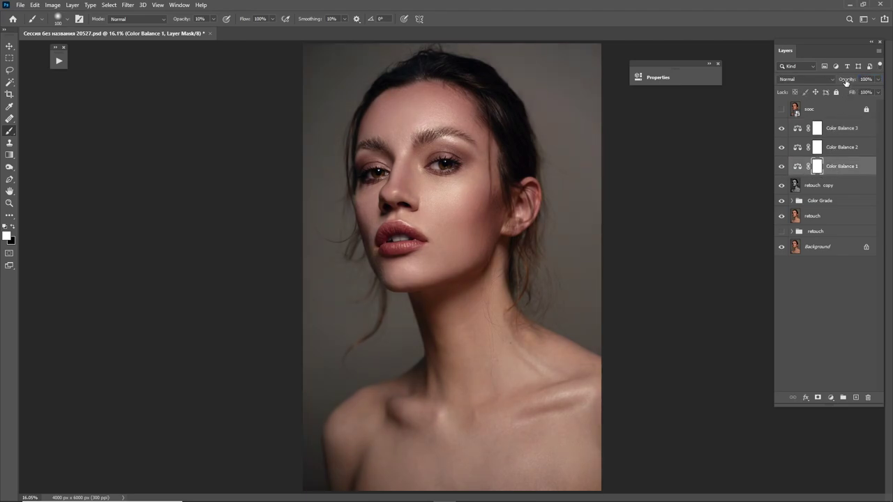
# Set Color Balance 1 to 57% opacity and move Color Lookup 1 copy 2 to the top.
pyautogui.moveTo(848, 83); pyautogui.dragTo(829, 86)
pyautogui.click(791, 201)
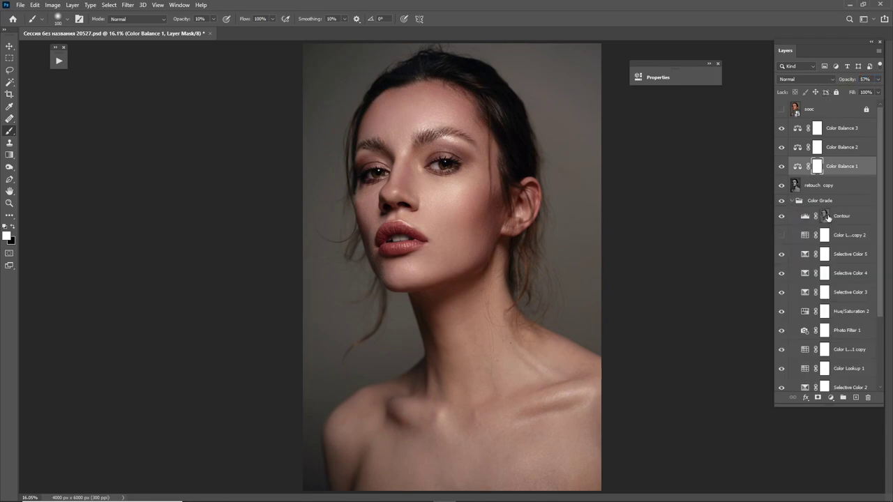
pyautogui.moveTo(817, 218)
pyautogui.mouseDown()
pyautogui.moveTo(845, 220)
pyautogui.moveTo(840, 120)
pyautogui.mouseUp()
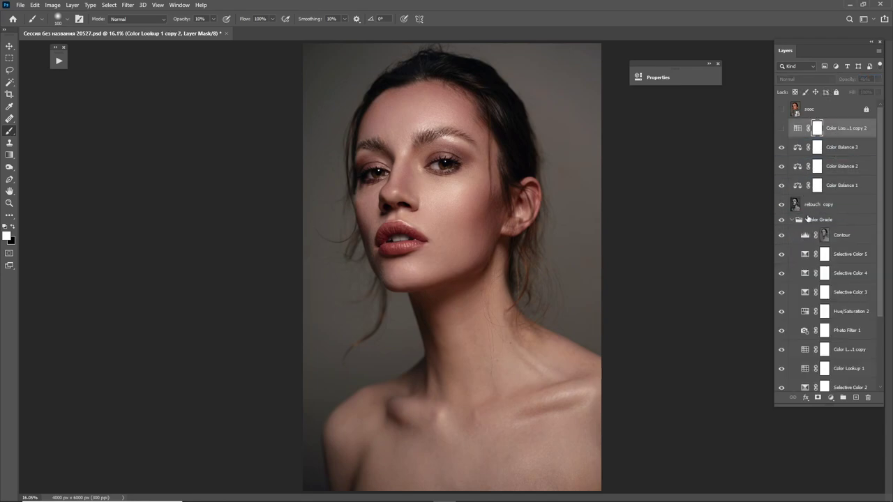
pyautogui.click(793, 222)
pyautogui.click(793, 221)
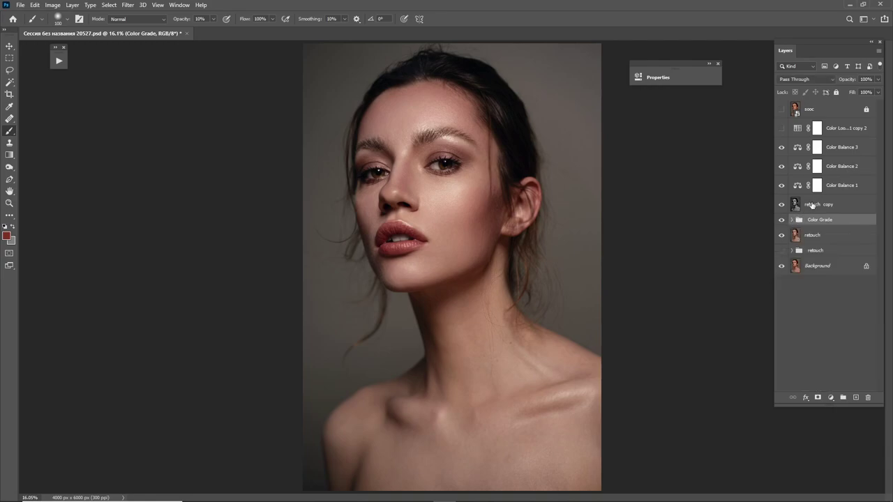
# Make Color Lookup 1 copy 2 visible at 20% opacity.
pyautogui.click(840, 131)
pyautogui.click(781, 128)
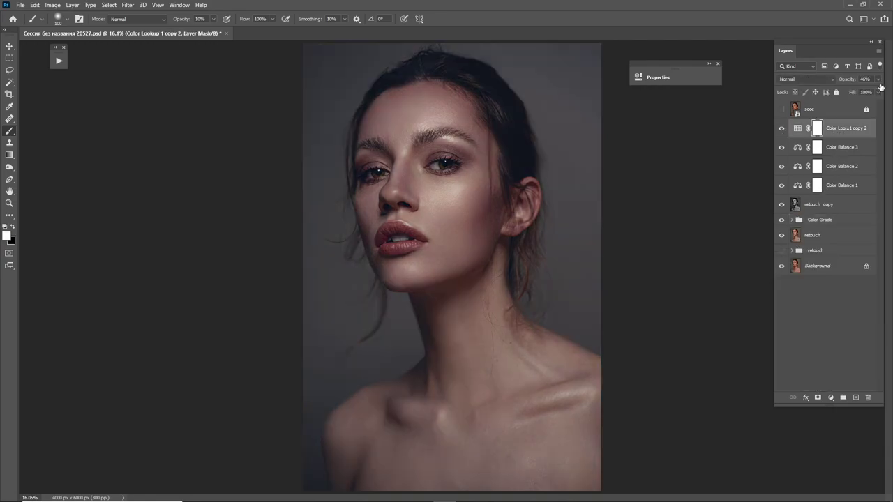
pyautogui.click(855, 82)
pyautogui.write('2')
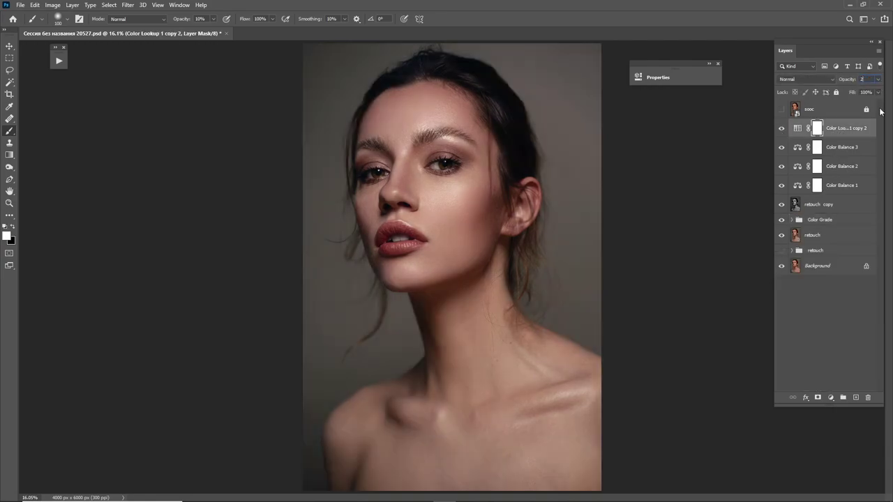
pyautogui.write('0')
# Move the new grading layers into the Color Grade group and check the Contour layer.
pyautogui.keyDown('shift'); pyautogui.click(835, 192); pyautogui.keyUp('shift')
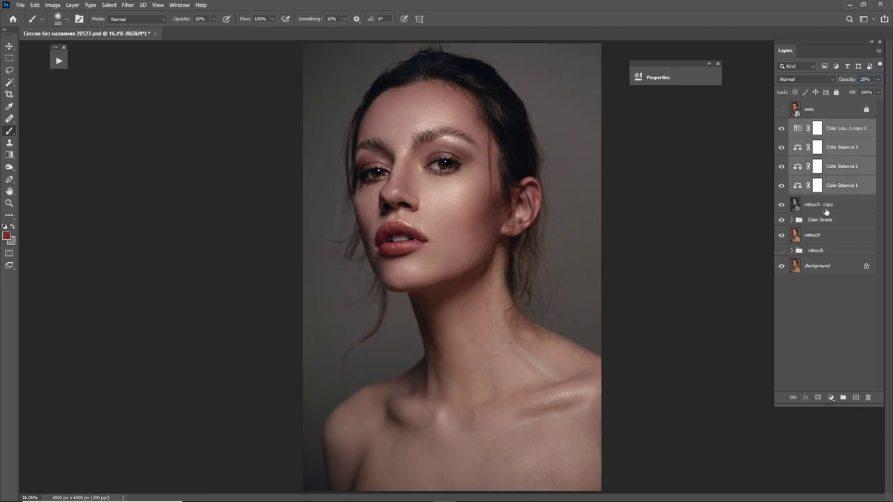
pyautogui.moveTo(824, 204)
pyautogui.mouseDown()
pyautogui.moveTo(819, 220)
pyautogui.moveTo(816, 132)
pyautogui.mouseUp()
pyautogui.click(791, 125)
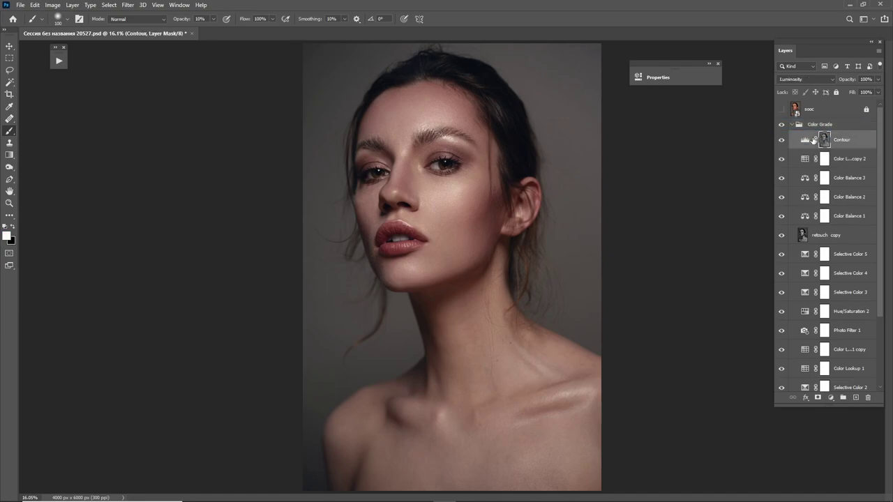
pyautogui.click(781, 141)
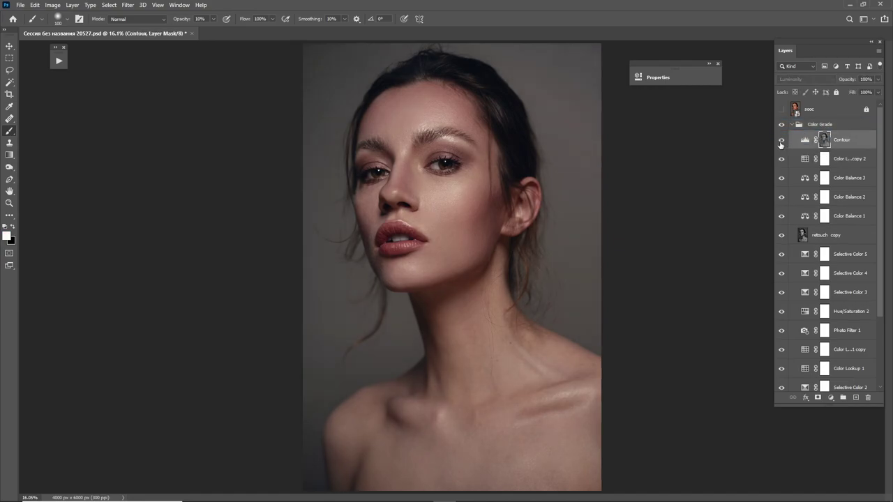
pyautogui.click(781, 140)
pyautogui.click(792, 124)
# Toggle the Color Grade group off and on to compare the grade.
pyautogui.click(782, 125)
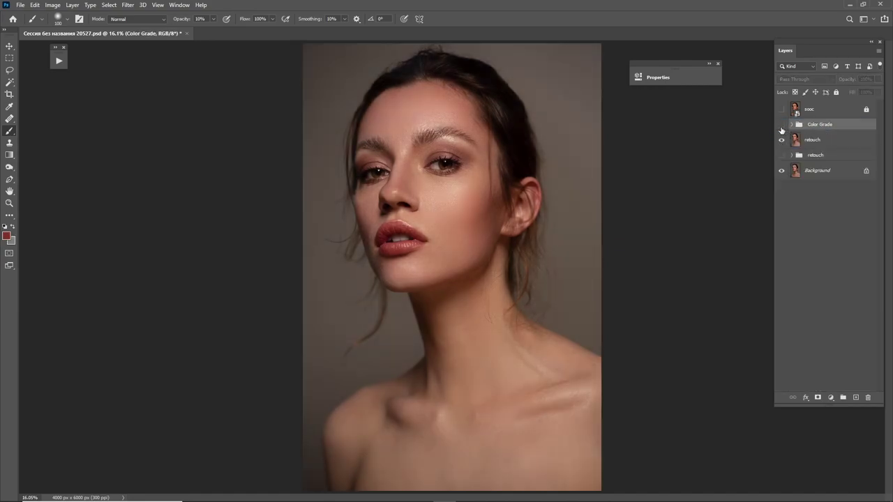
pyautogui.click(782, 125)
pyautogui.click(781, 126)
pyautogui.click(782, 125)
pyautogui.click(784, 113)
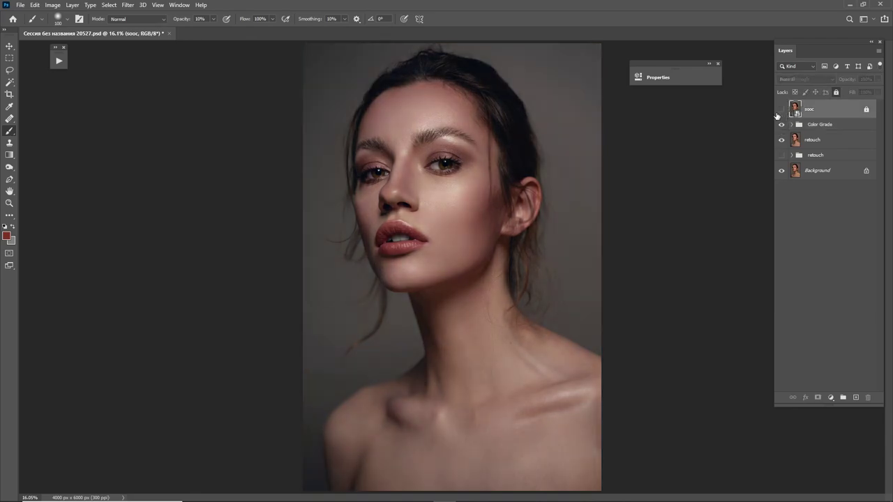
# Zoom in on the face and compare against the sooc original.
pyautogui.click(780, 112)
pyautogui.click(782, 110)
pyautogui.press('z')
pyautogui.moveTo(423, 180); pyautogui.dragTo(460, 199)
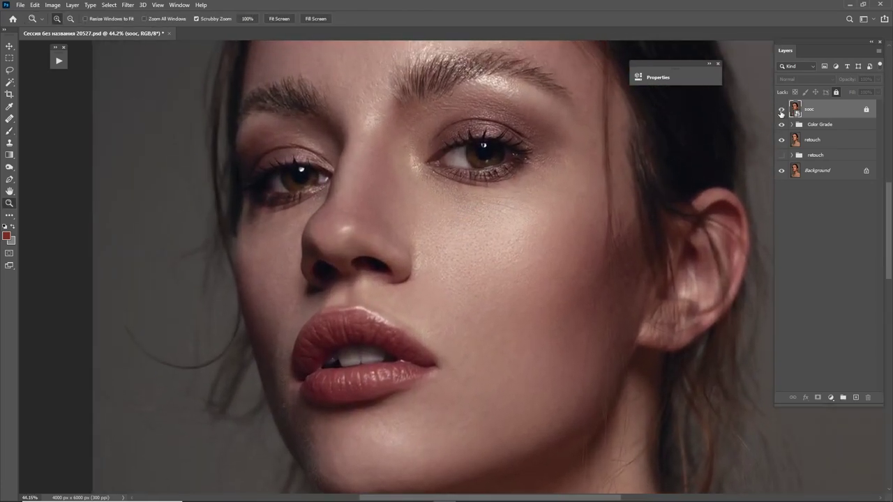
pyautogui.click(781, 111)
pyautogui.click(782, 112)
# Toggle the retouch layers and Color Grade, leaving the retouch group and Color Grade on.
pyautogui.click(781, 139)
pyautogui.click(781, 124)
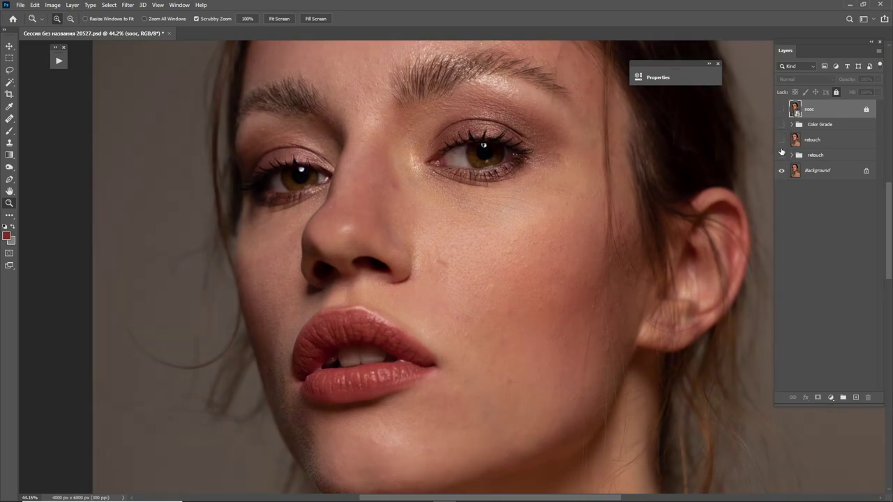
pyautogui.click(782, 141)
pyautogui.click(781, 140)
pyautogui.click(781, 155)
pyautogui.click(782, 124)
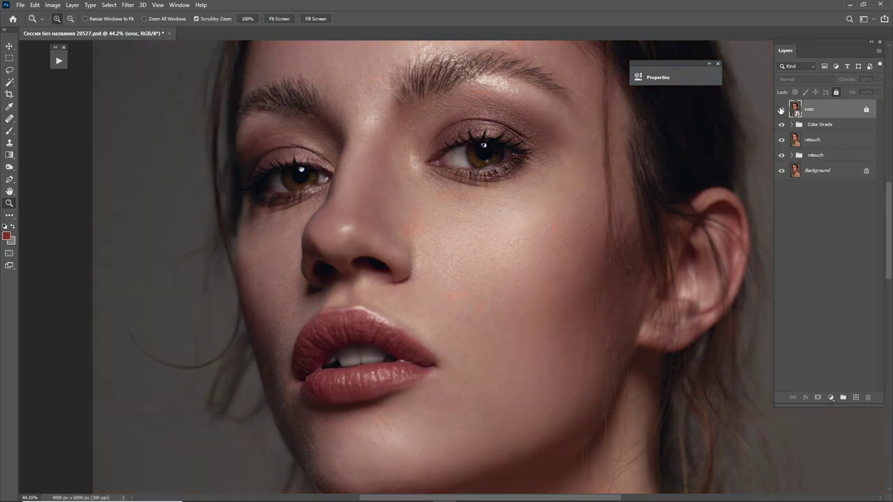
pyautogui.click(782, 110)
# Fit the whole portrait on screen and compare it with the sooc original.
pyautogui.hotkey('ctrl', '0')
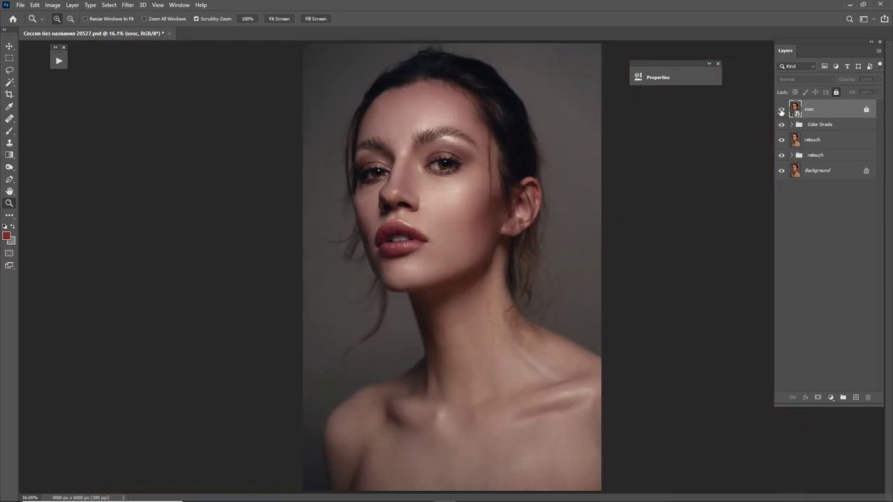
pyautogui.click(781, 111)
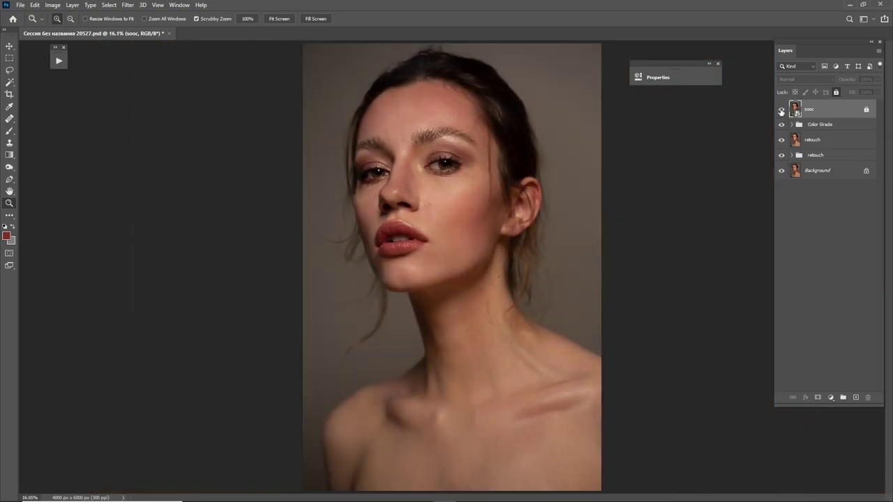
pyautogui.click(781, 110)
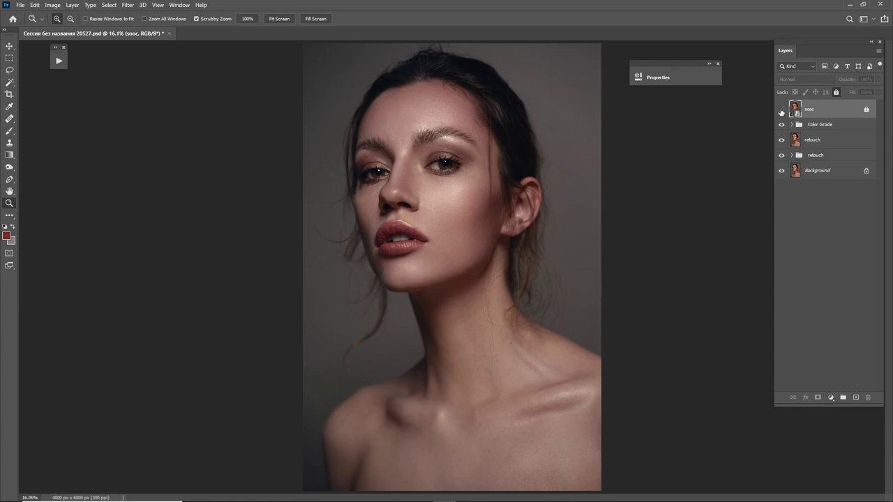
pyautogui.click(782, 110)
pyautogui.click(782, 111)
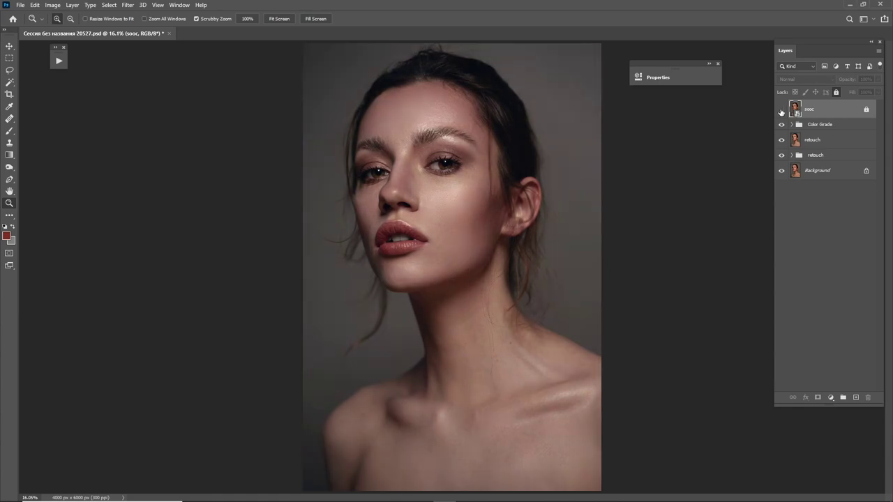